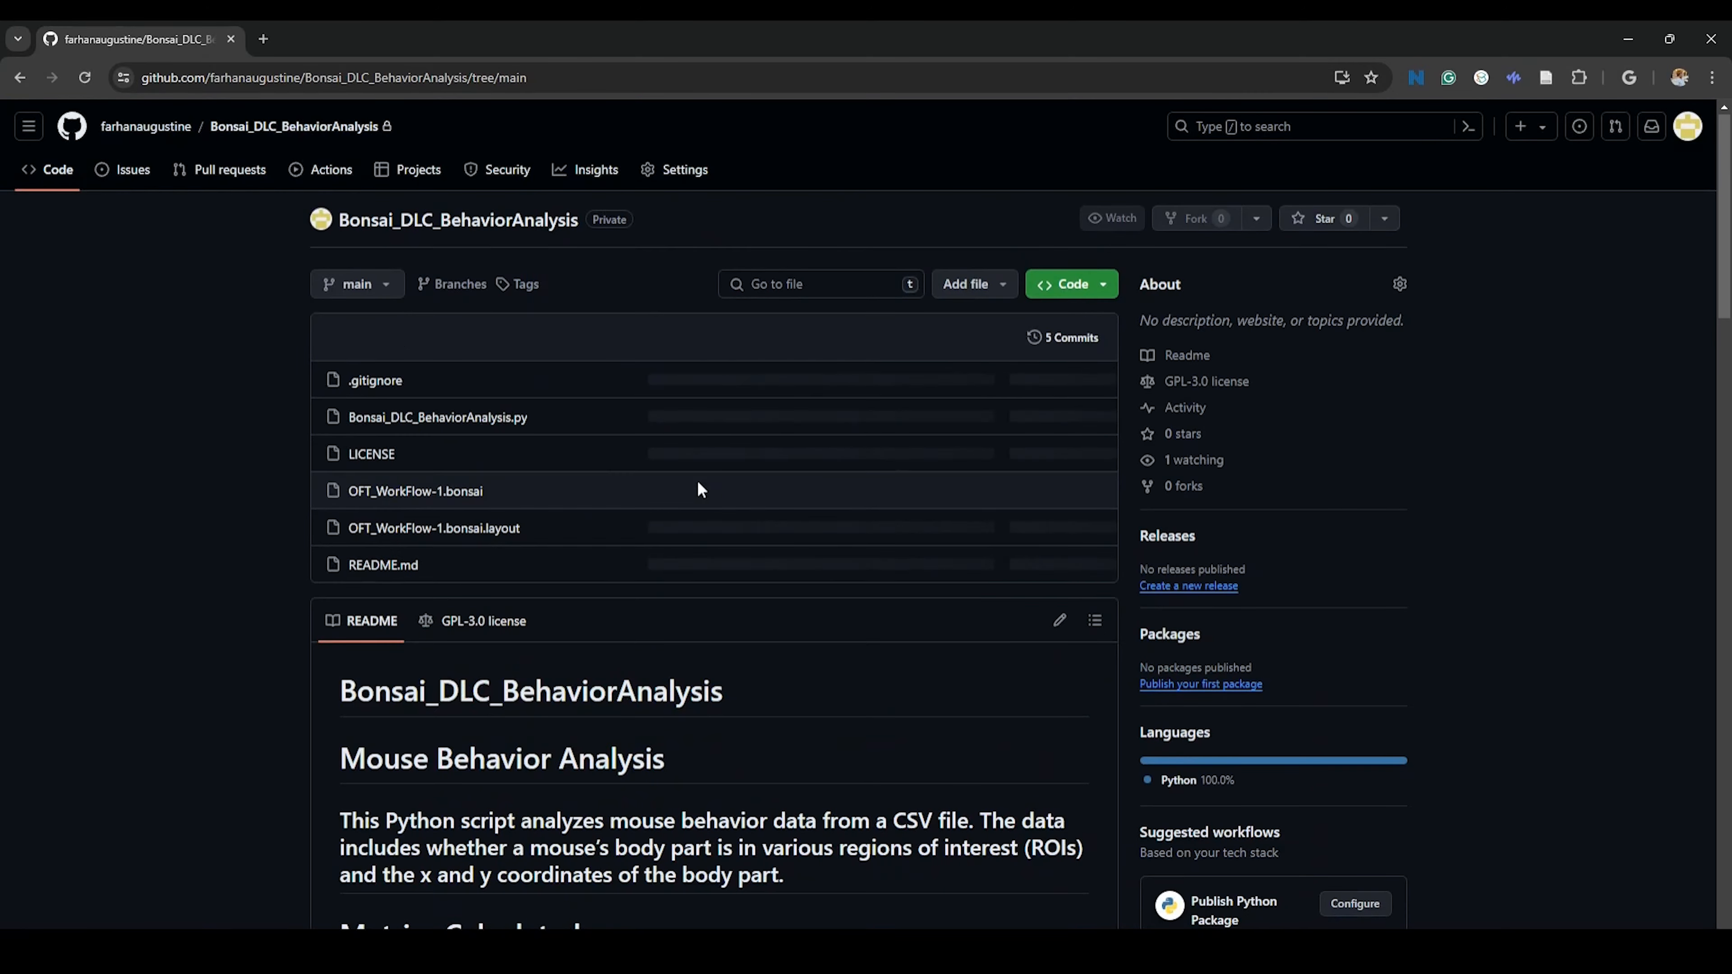
Look through the OFT_WorkFlow-1.bonsai file in the Bonsai_DLC_BehaviorAnalysis repository, and return to the repository overview
scroll(700, 478, "down", 3)
scroll(702, 475, "up", 1)
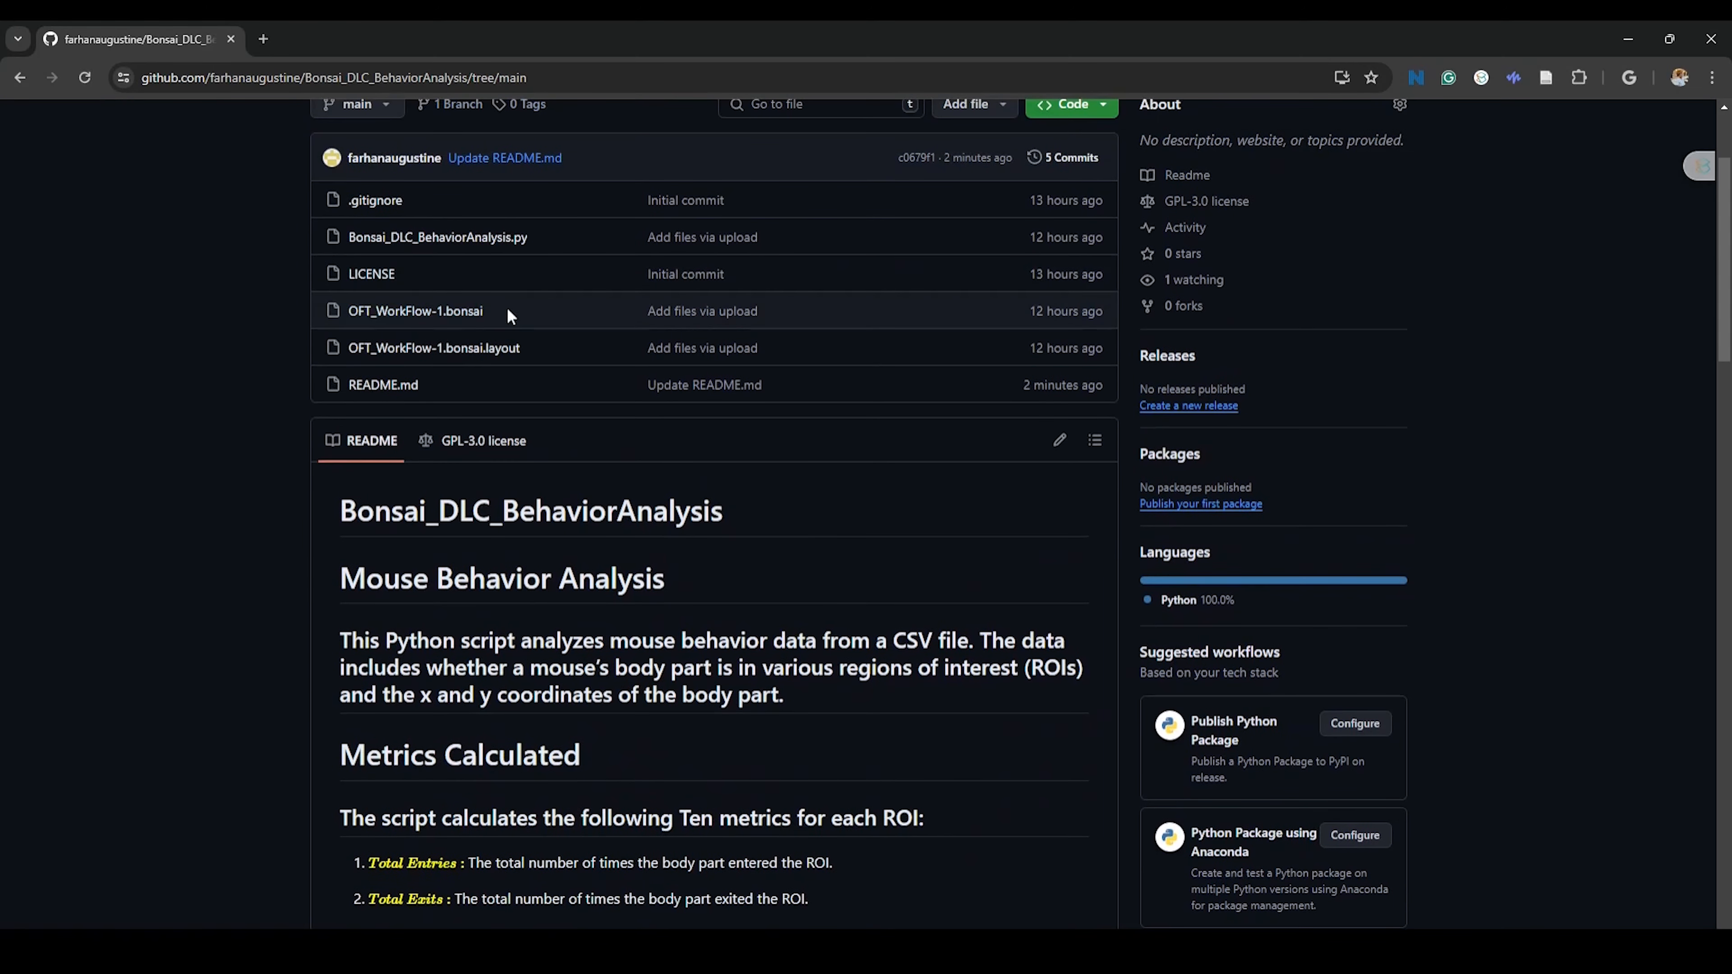
left_click(478, 318)
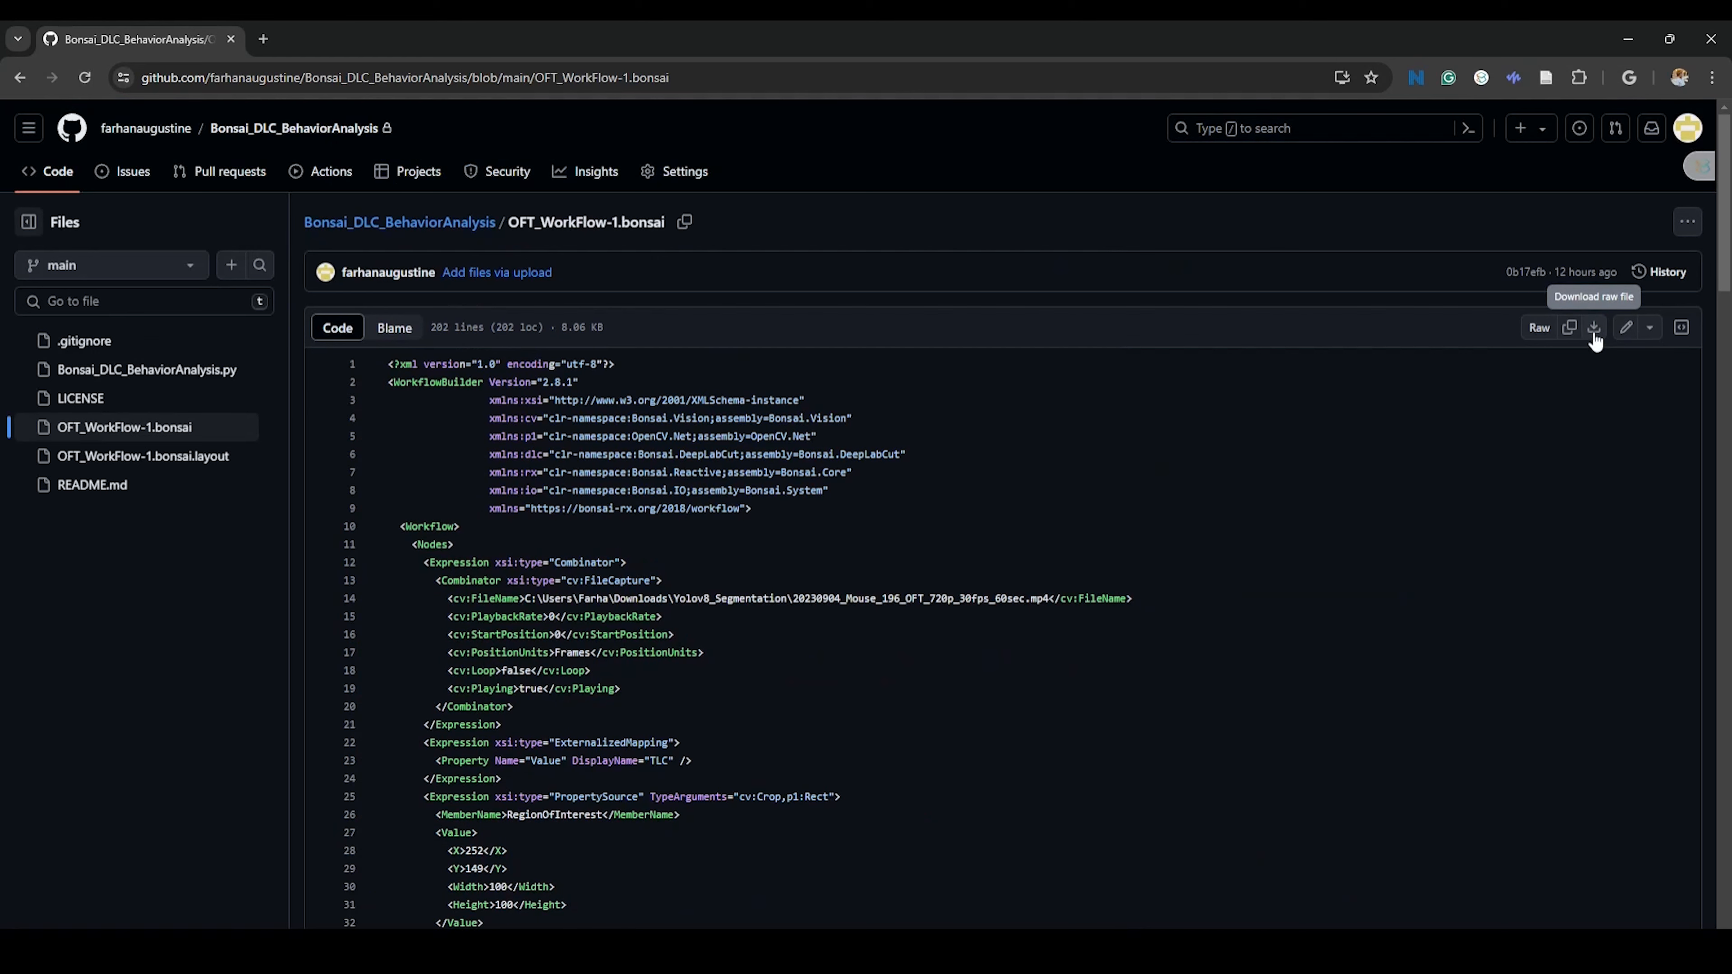
scroll(750, 402, "down", 5)
scroll(470, 403, "up", 5)
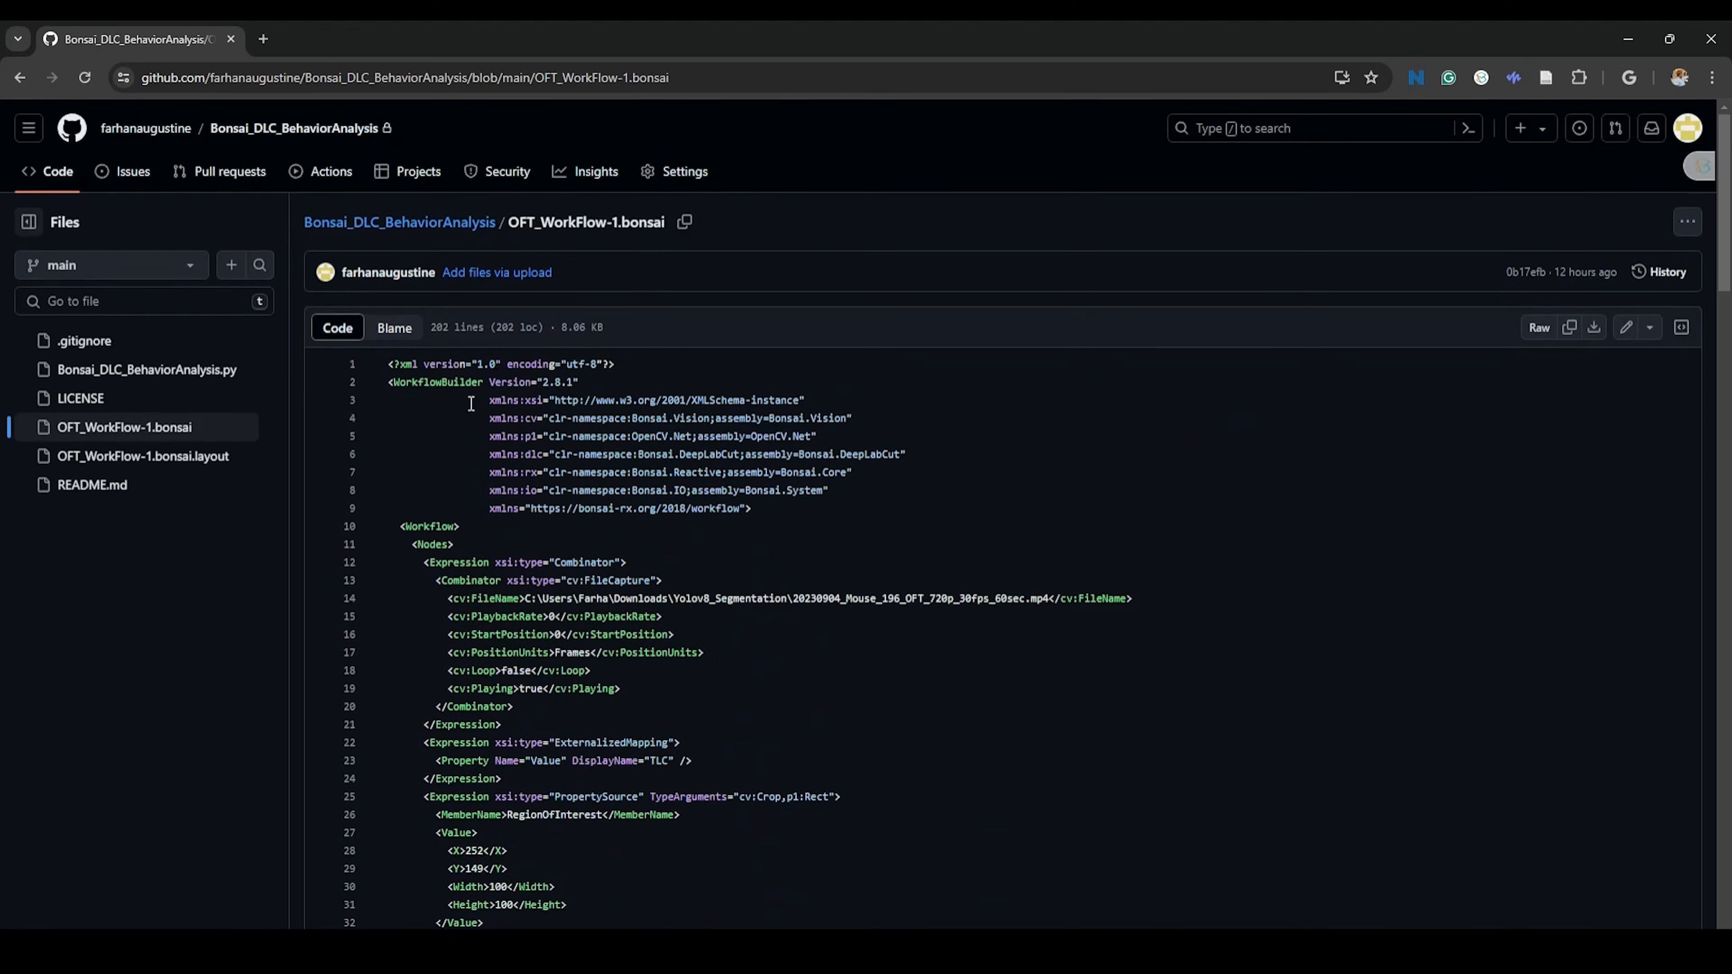
left_click(440, 225)
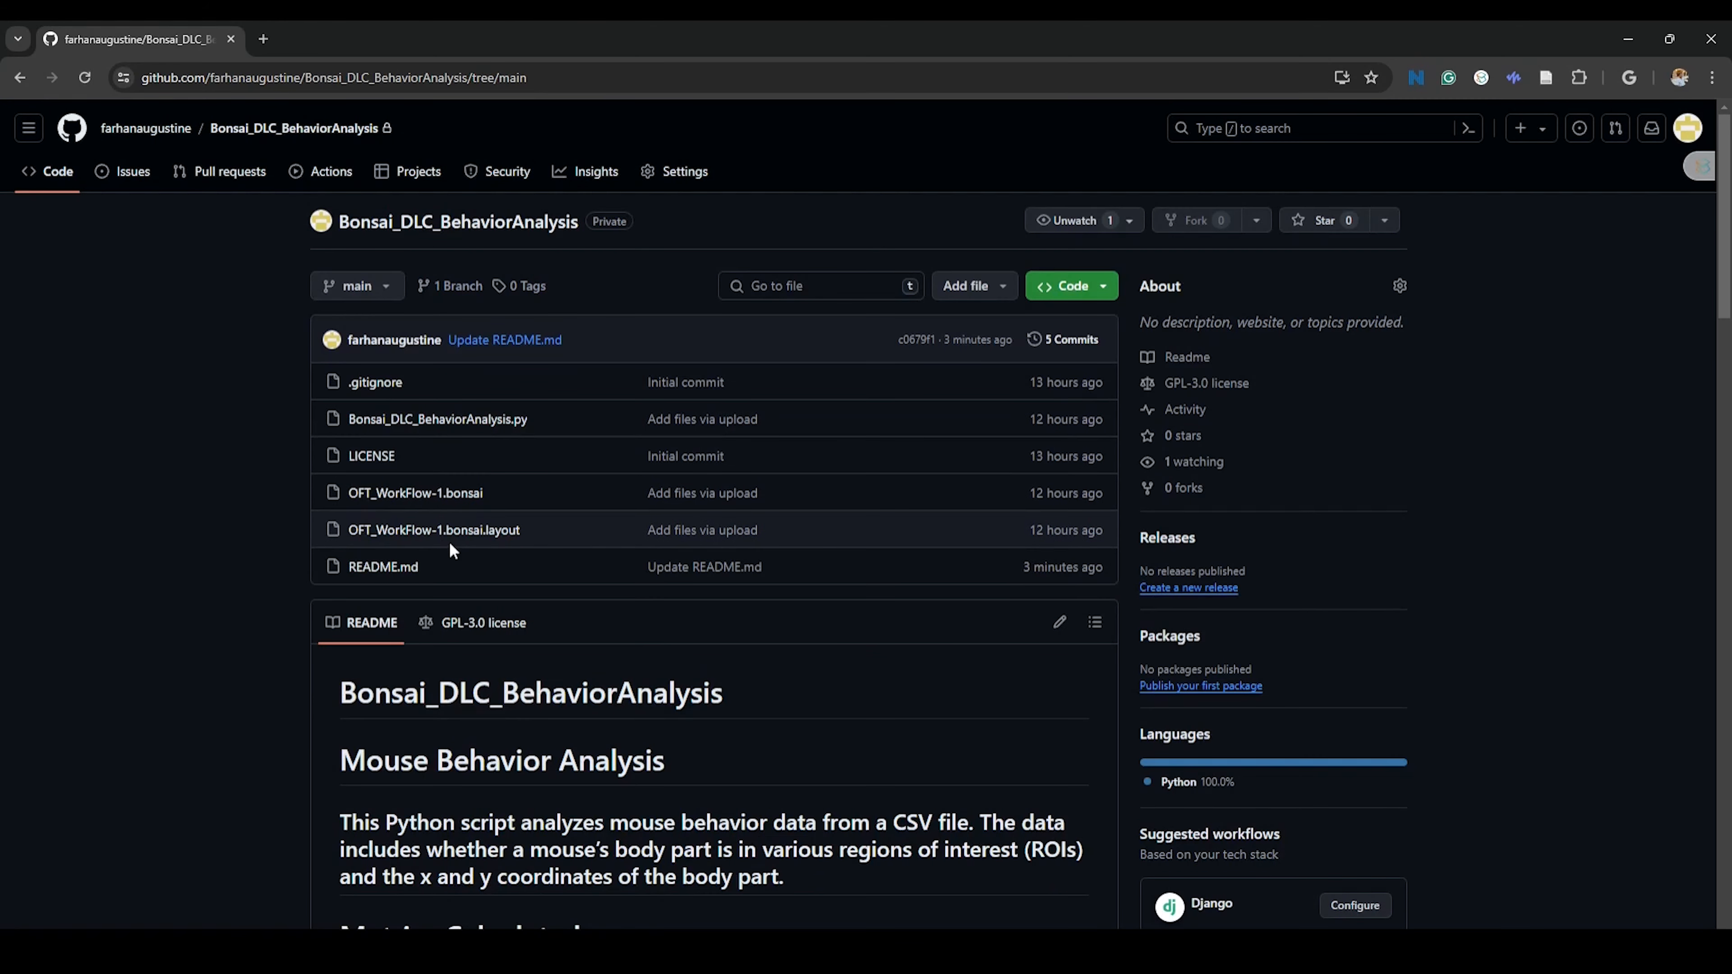
Read through the Bonsai_DLC_BehaviorAnalysis.py script in the repository, and go back to the repository overview
left_click(477, 421)
scroll(614, 588, "down", 5)
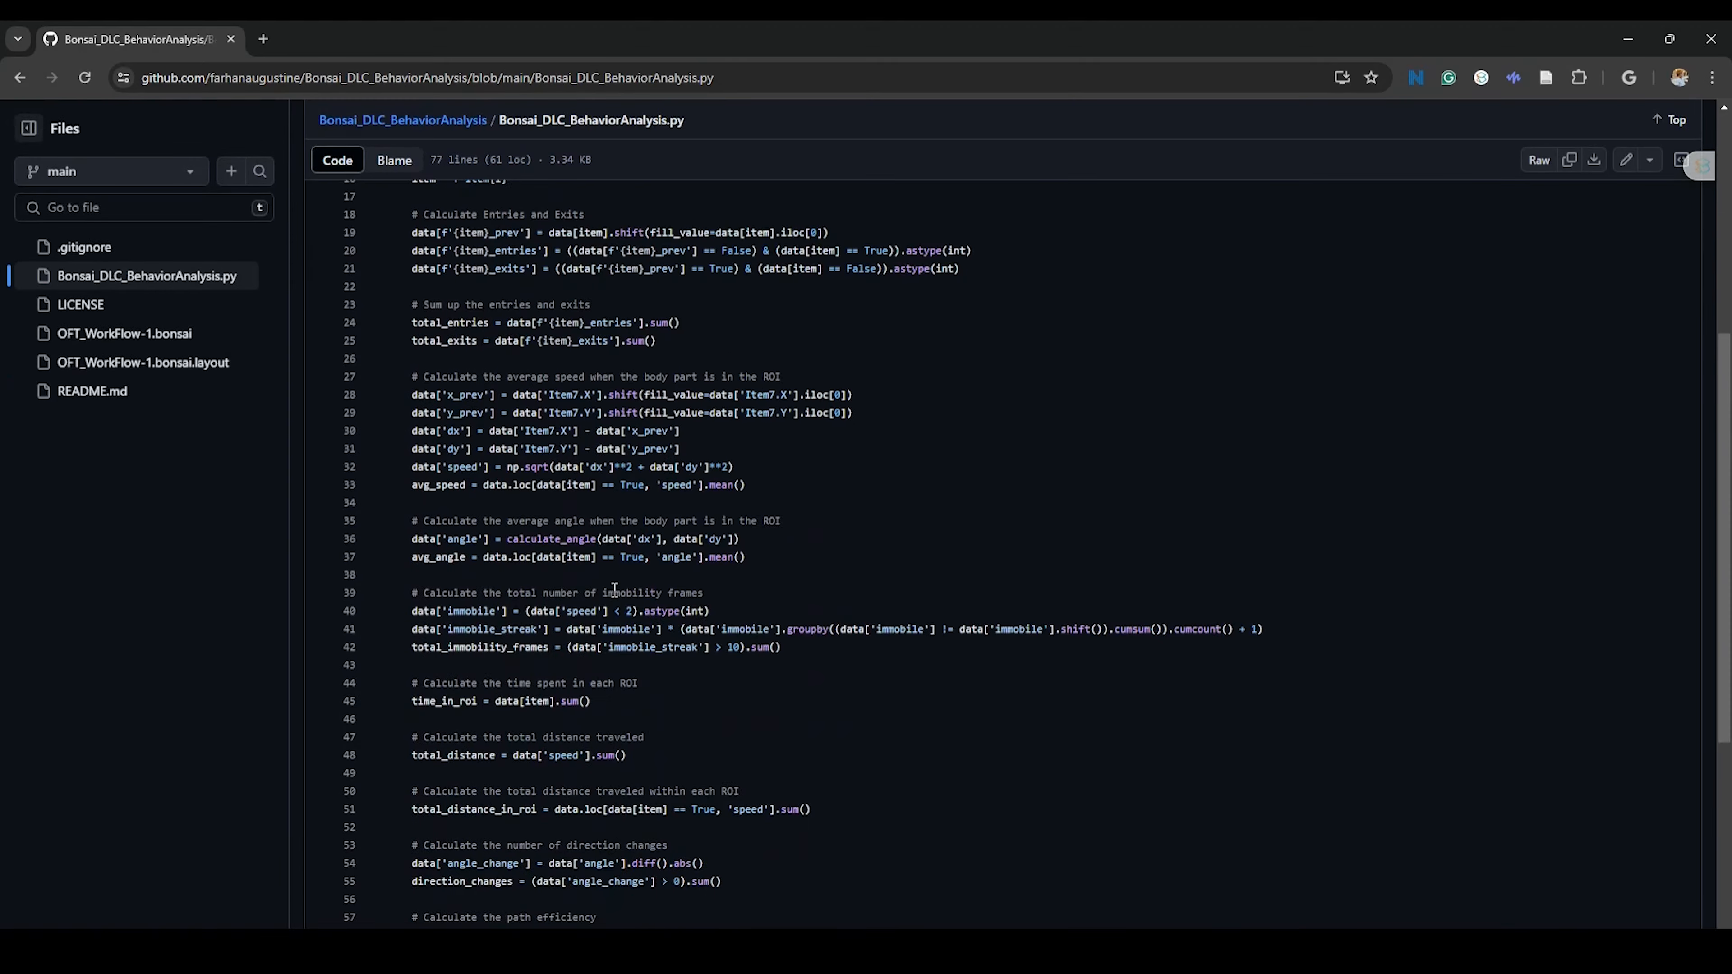
scroll(620, 587, "down", 5)
scroll(645, 576, "up", 14)
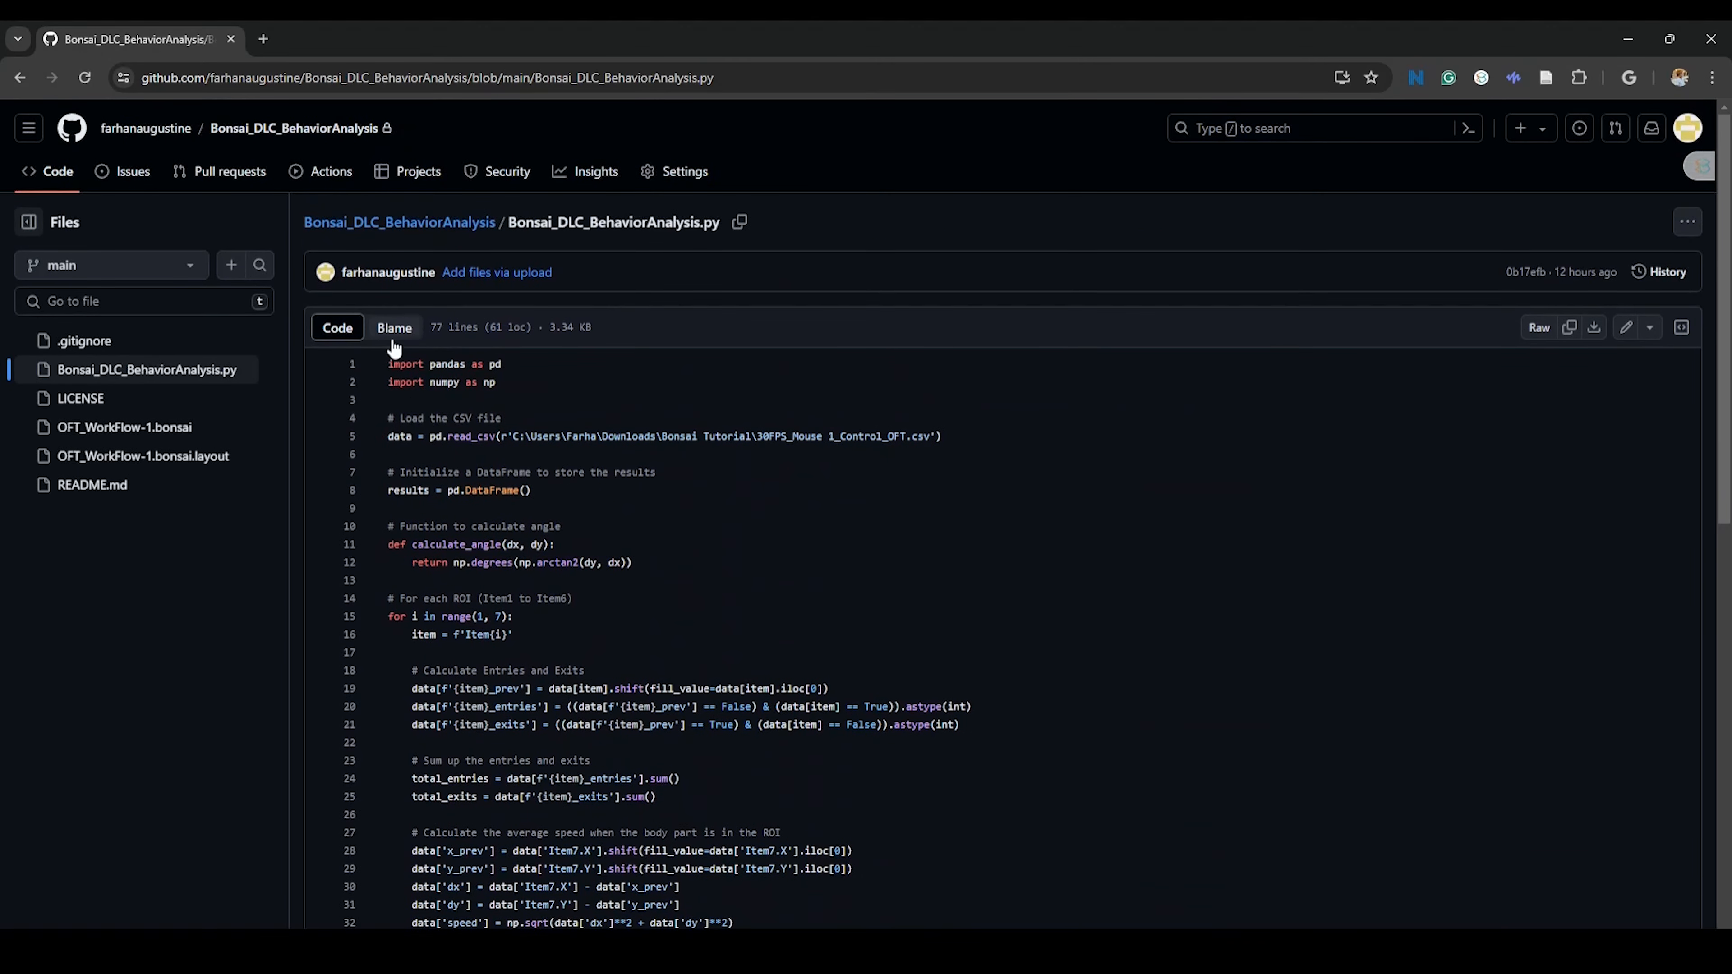
left_click(443, 225)
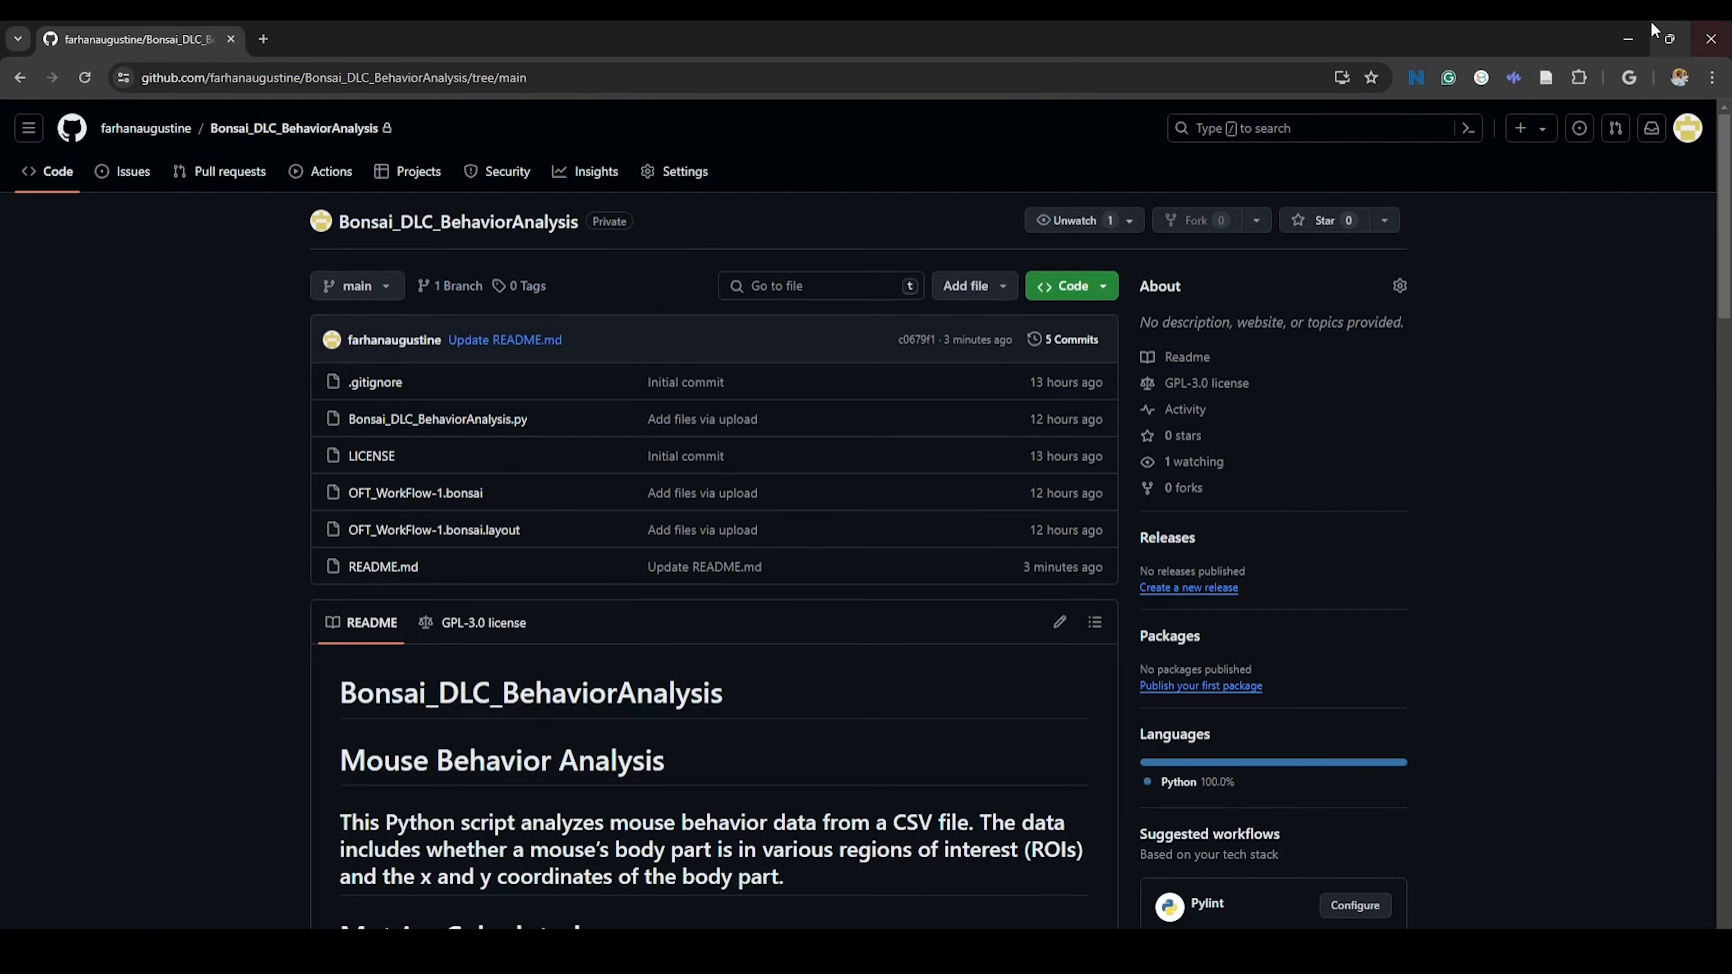
Switch from the browser to Bonsai and enable the CsvWriter node at the end of the workflow
left_click(1670, 39)
left_click(1632, 42)
left_click(713, 139)
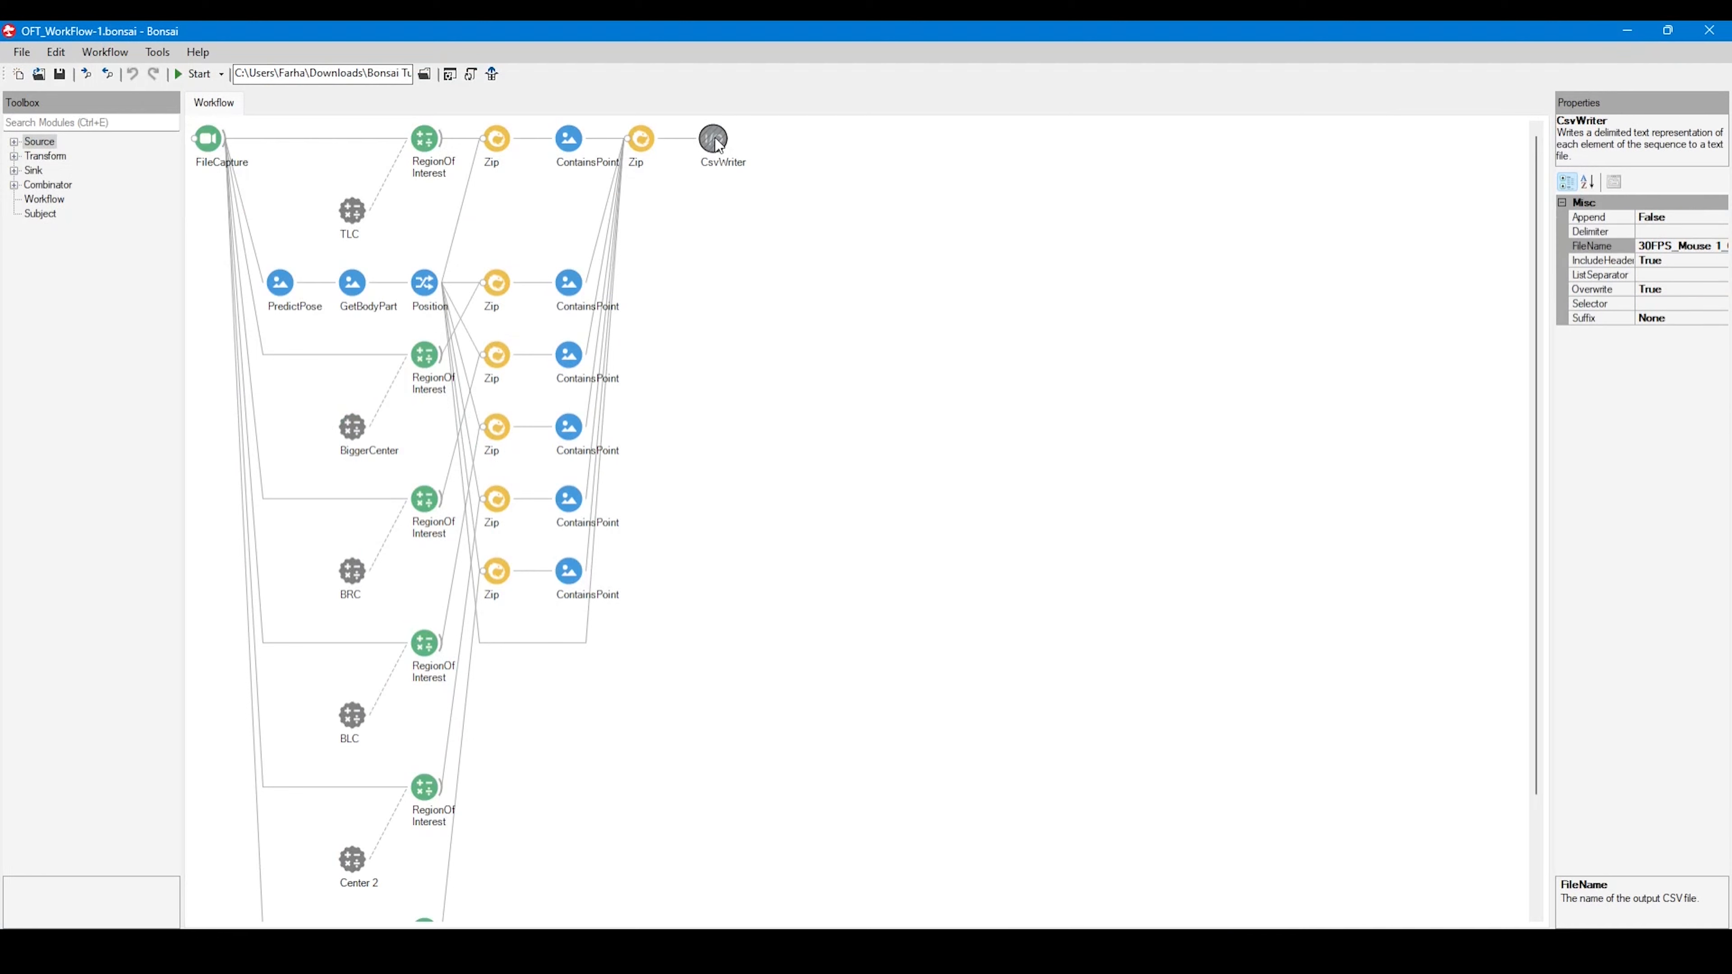
right_click(715, 140)
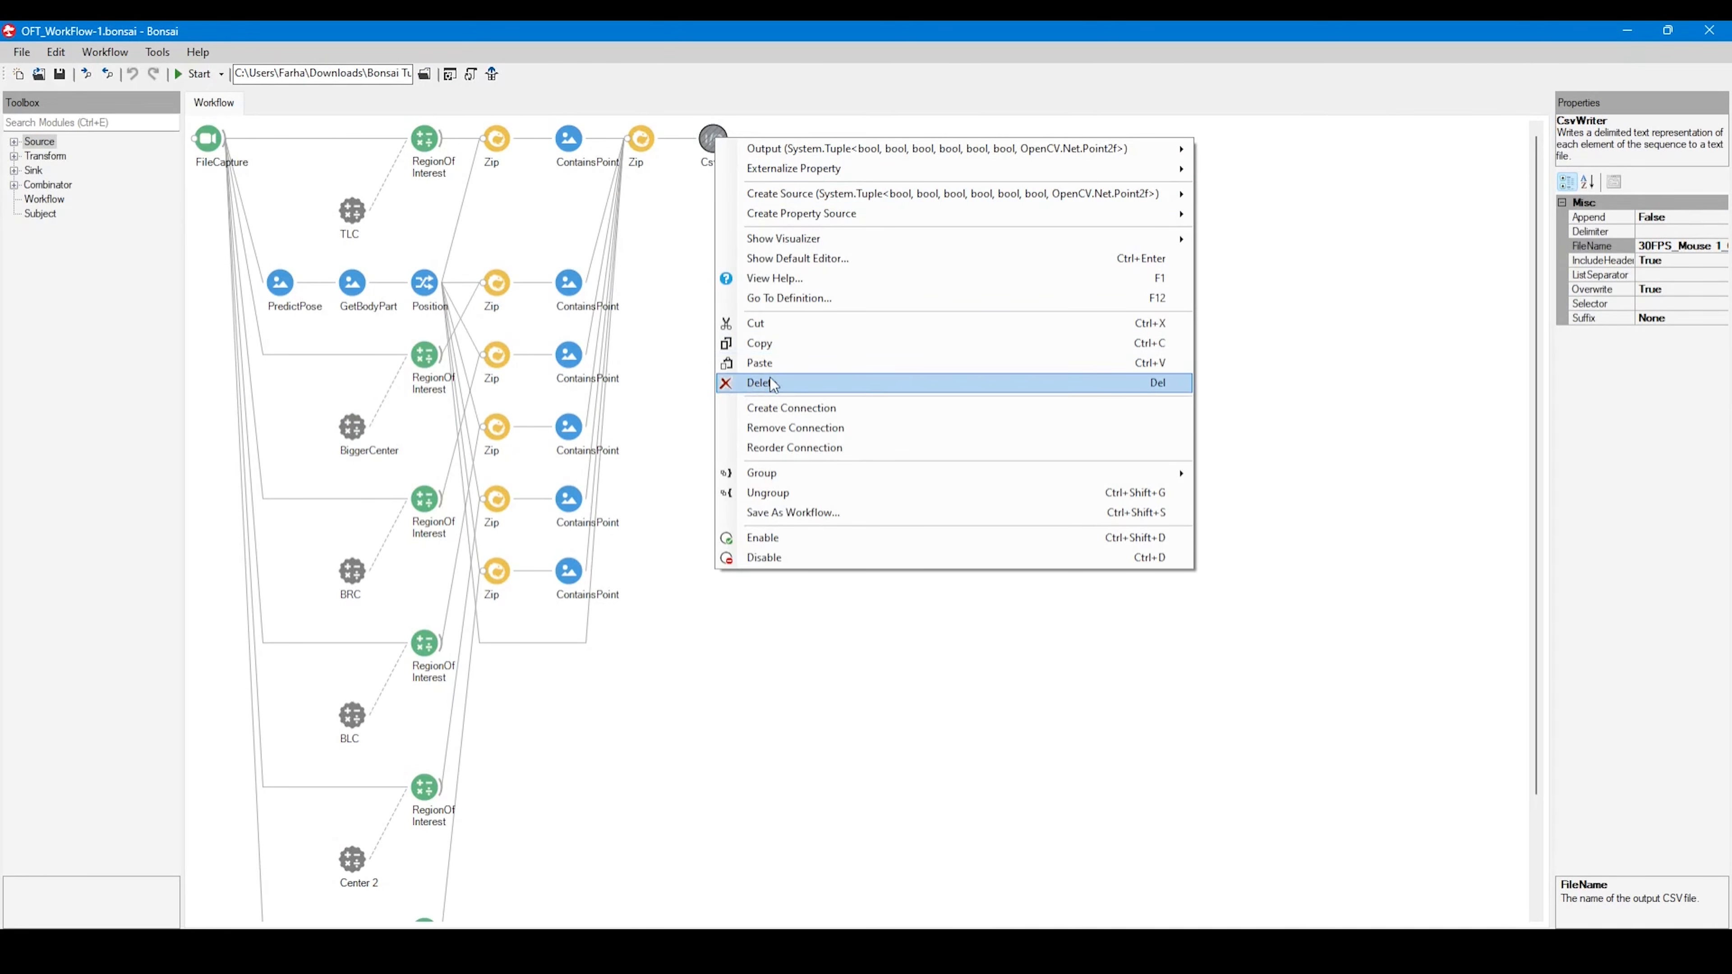
left_click(795, 539)
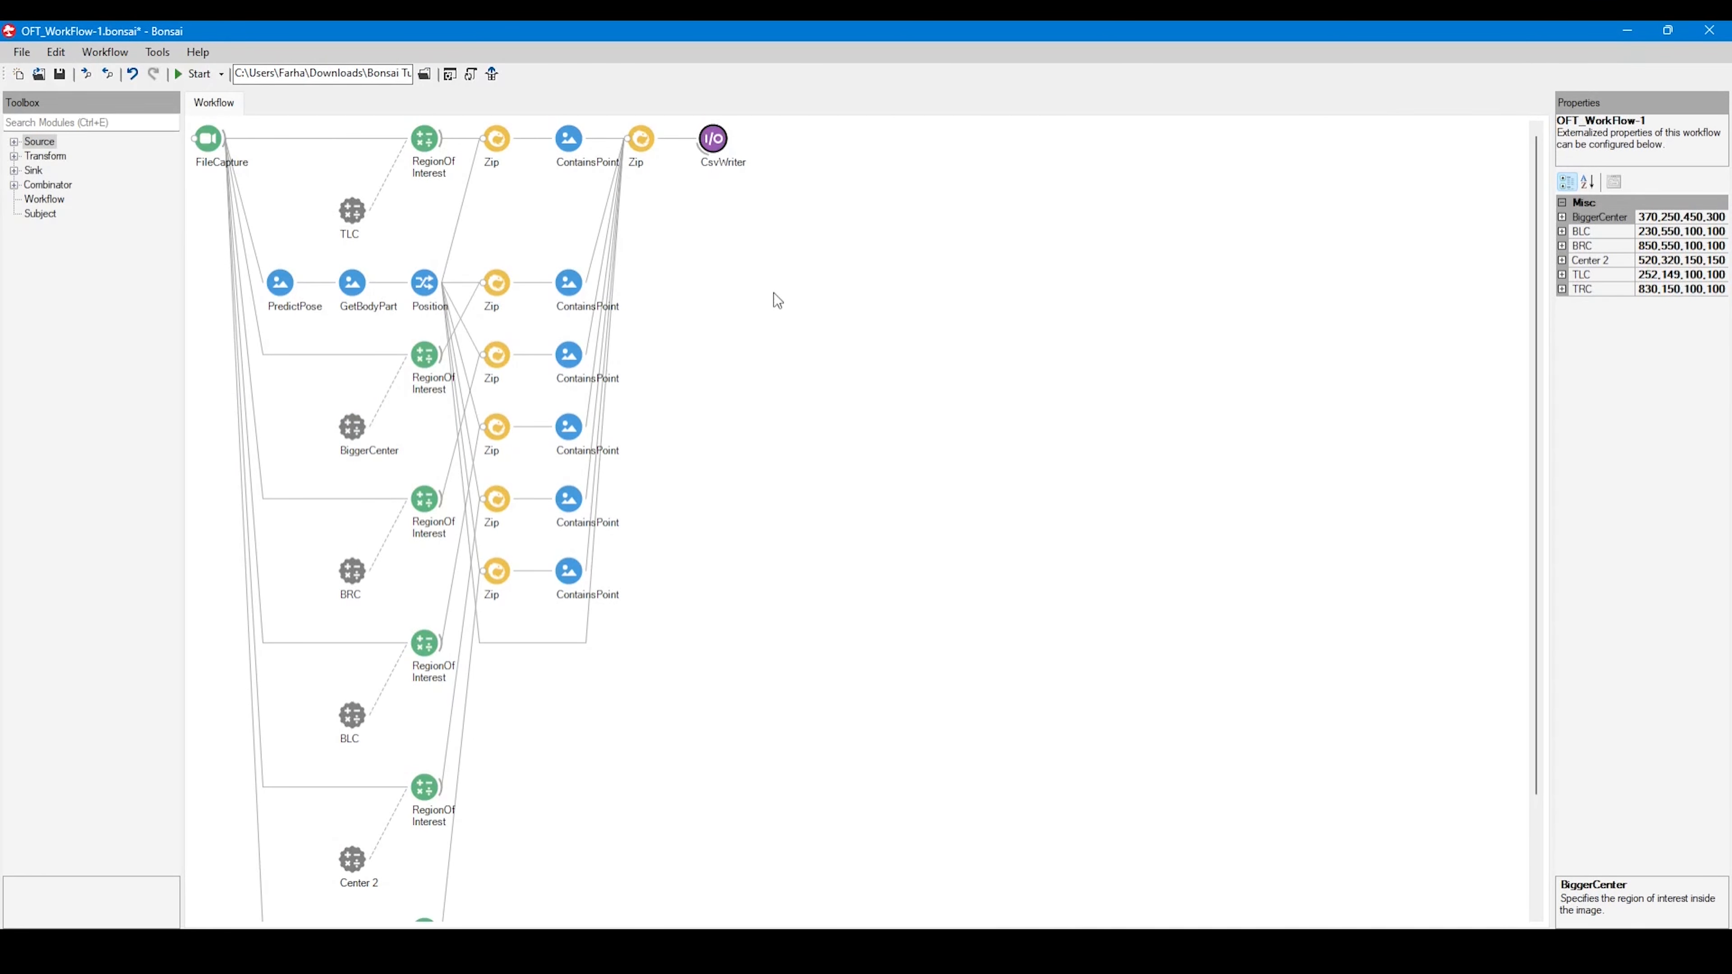
Open the CsvWriter node's output file selection and copy the path of the Downloads\Tutorial folder from File Explorer
double_click(714, 141)
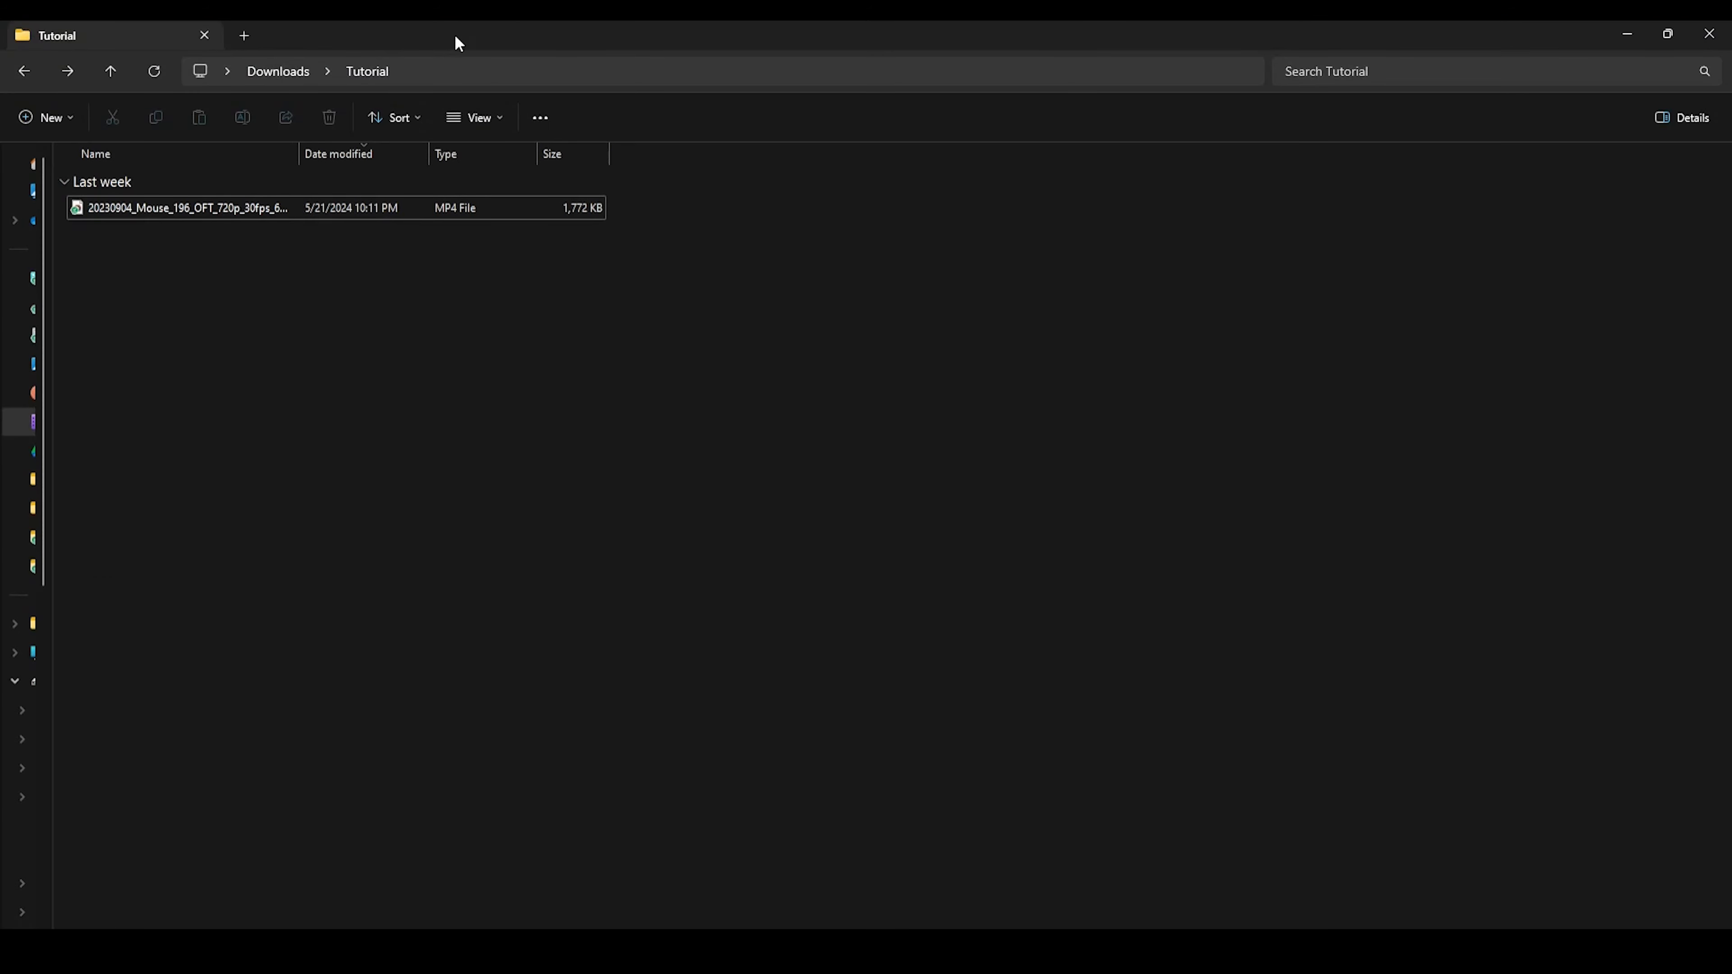
left_click(463, 69)
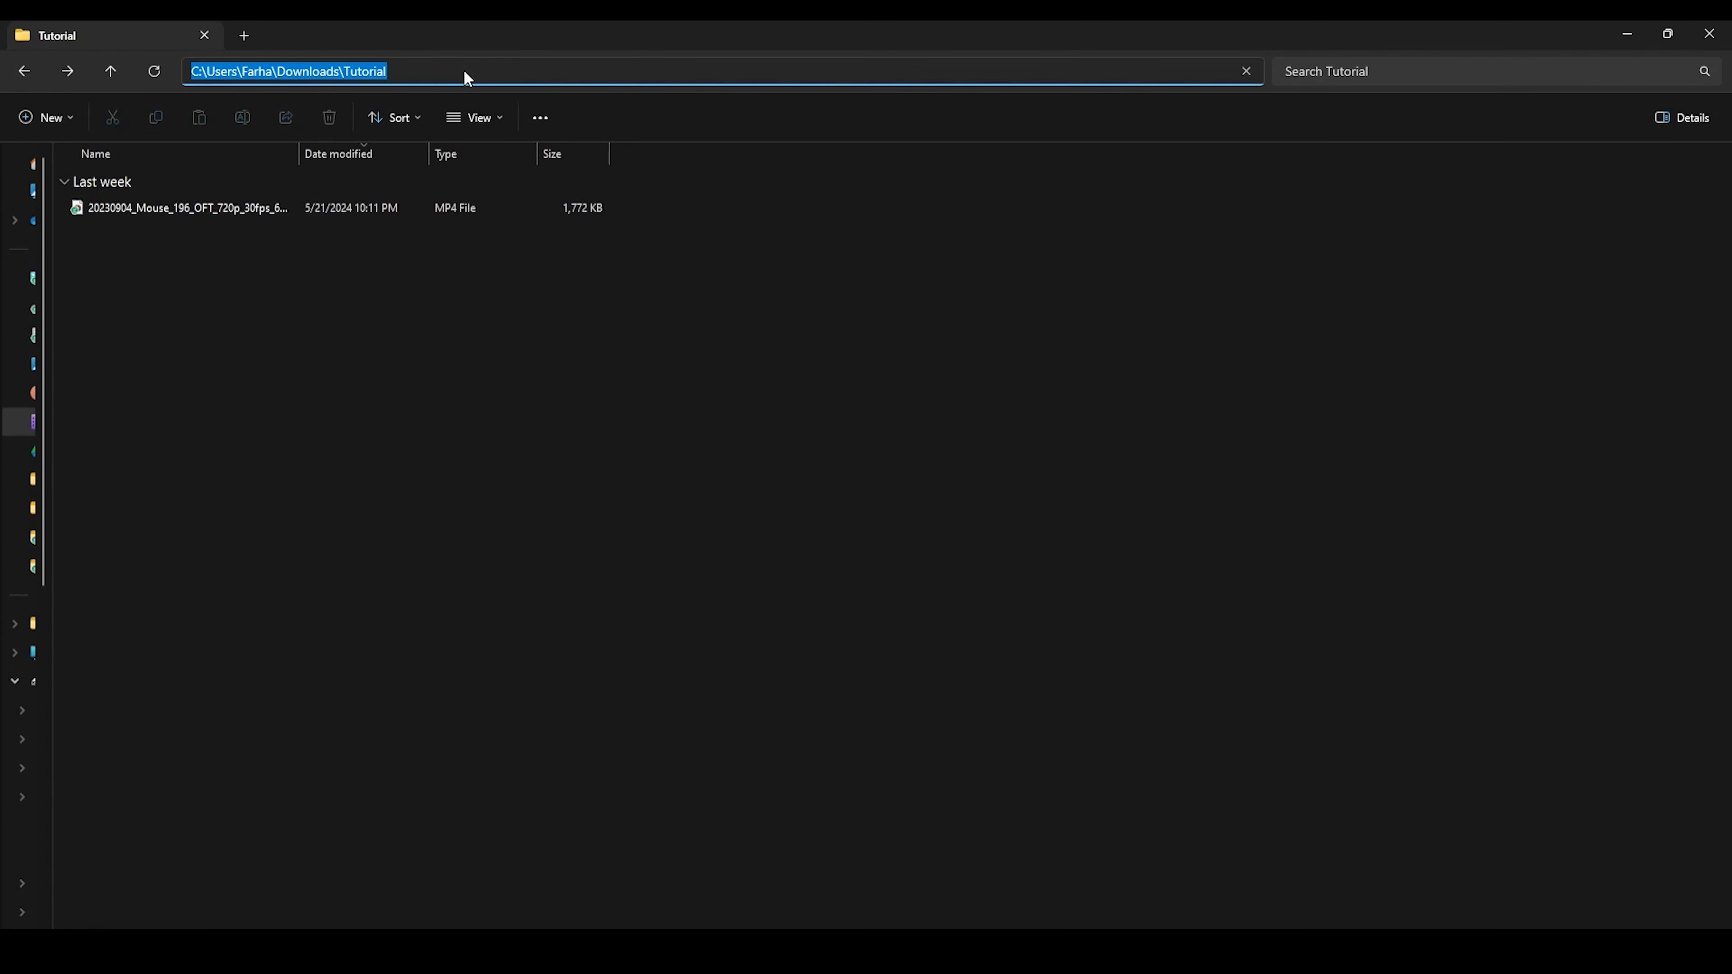
right_click(338, 75)
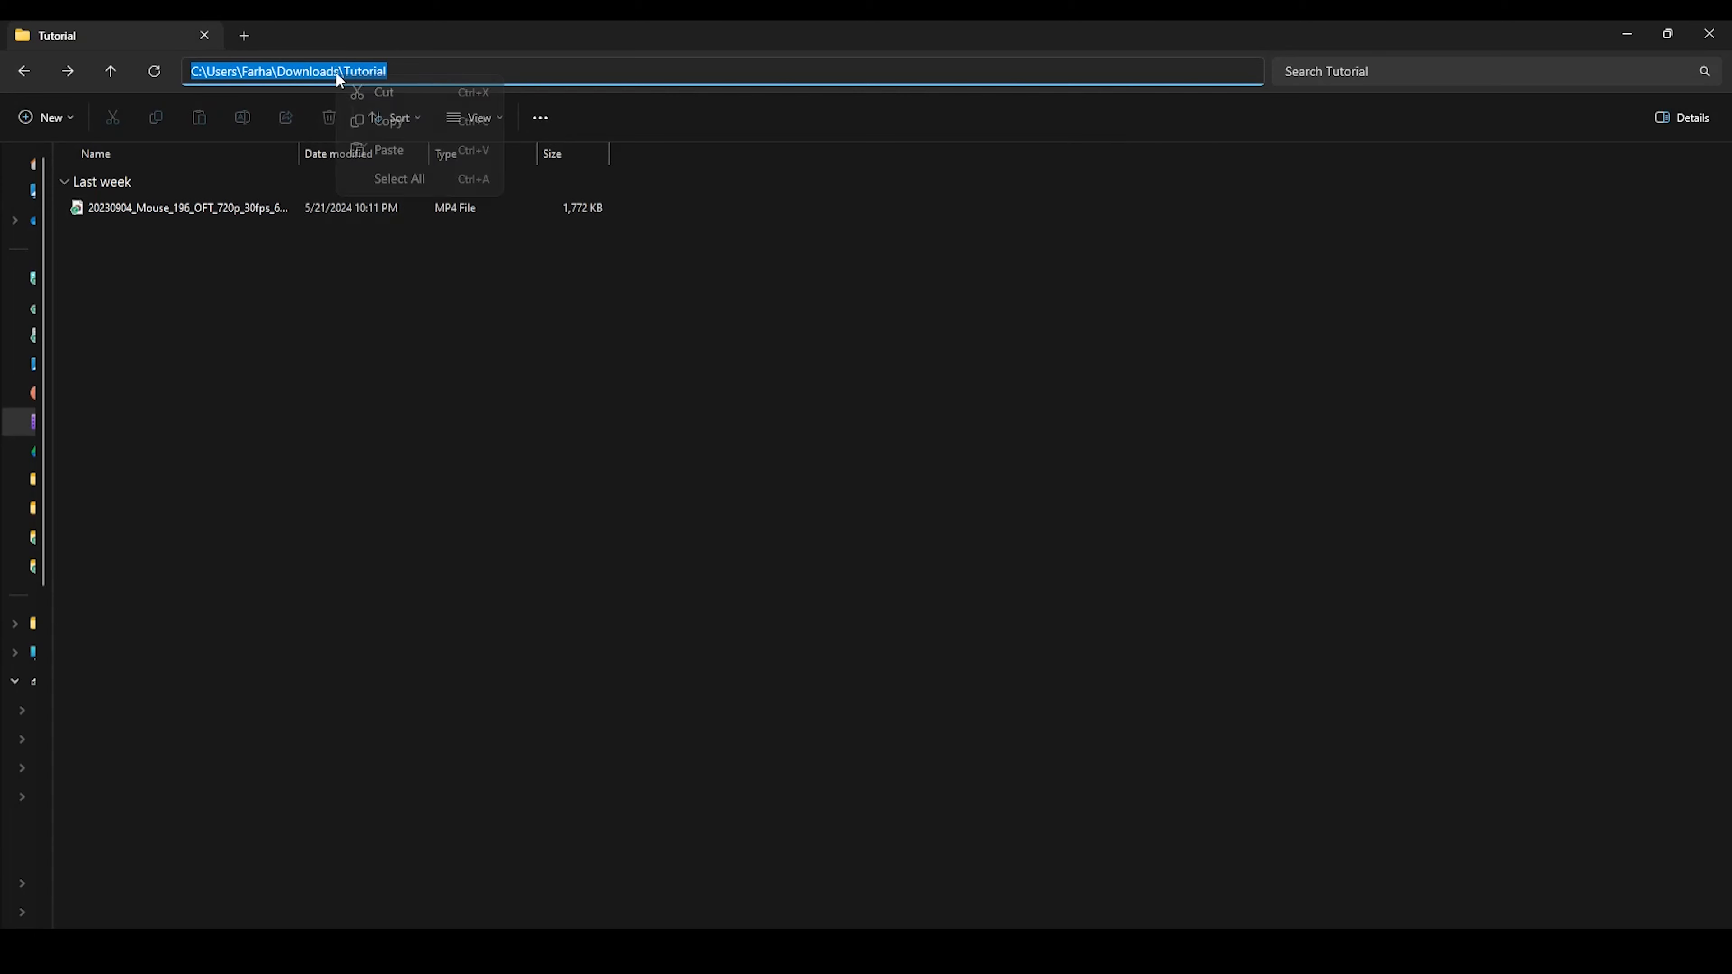
left_click(396, 120)
left_click(1625, 34)
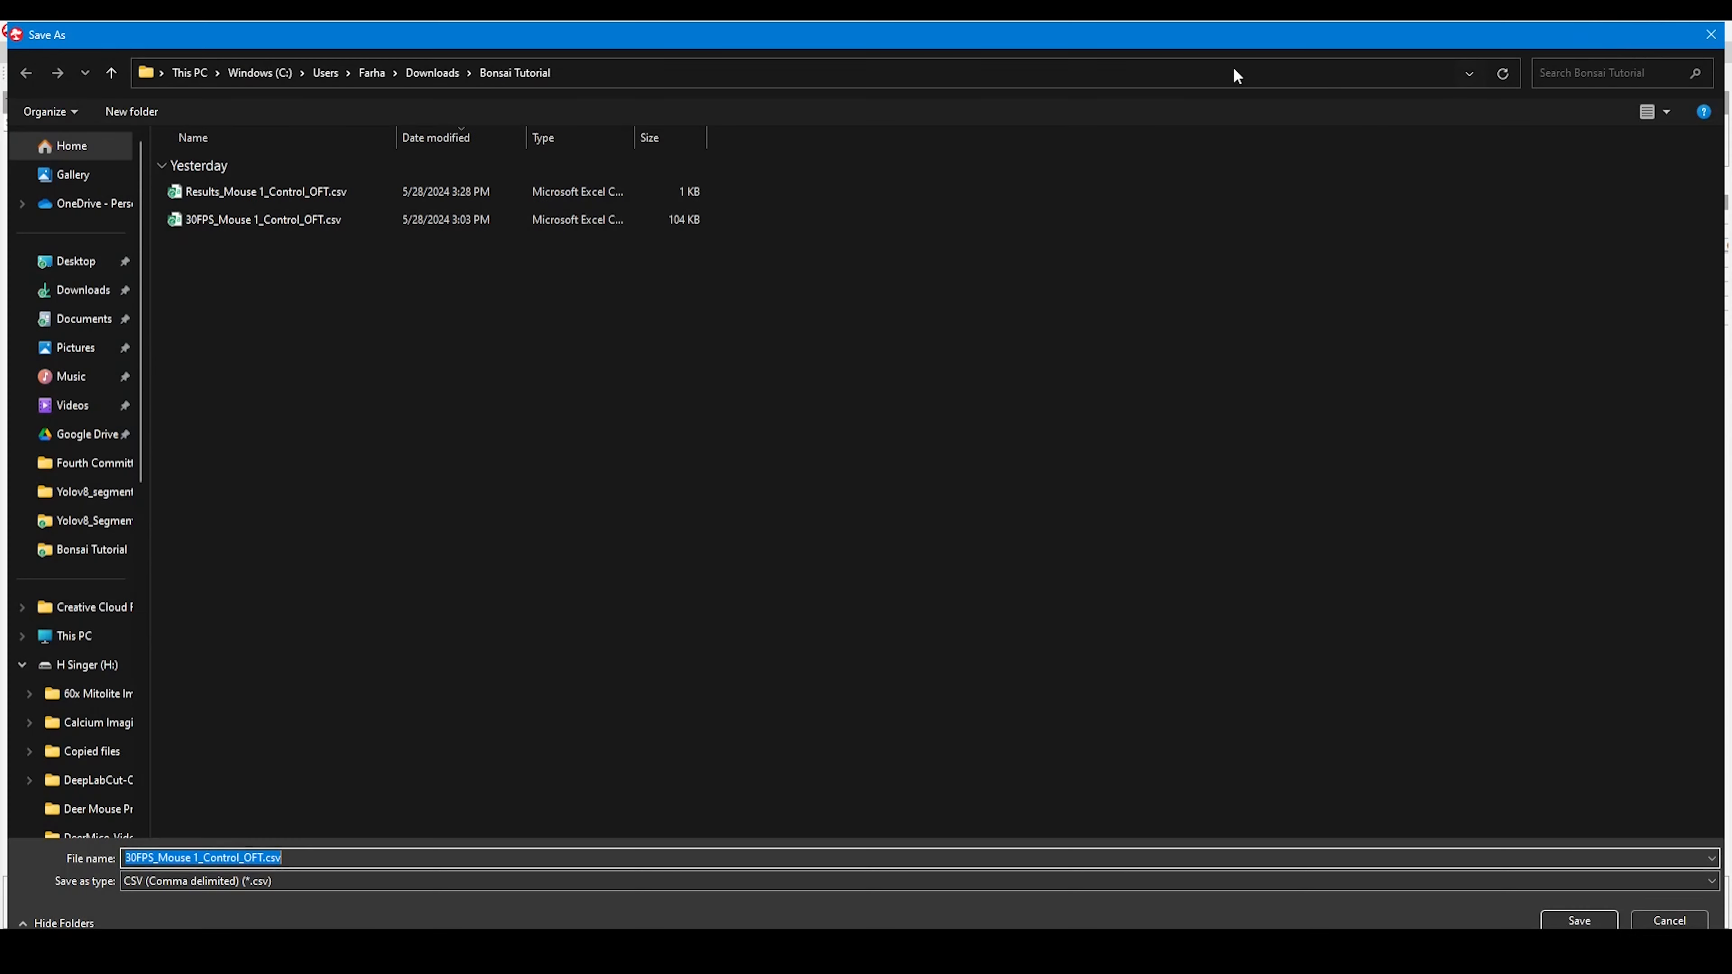
Set the CsvWriter output file to YoutubeTutorial_Bonsai.csv in the Downloads\Tutorial folder
left_click(811, 73)
key("ctrl+v")
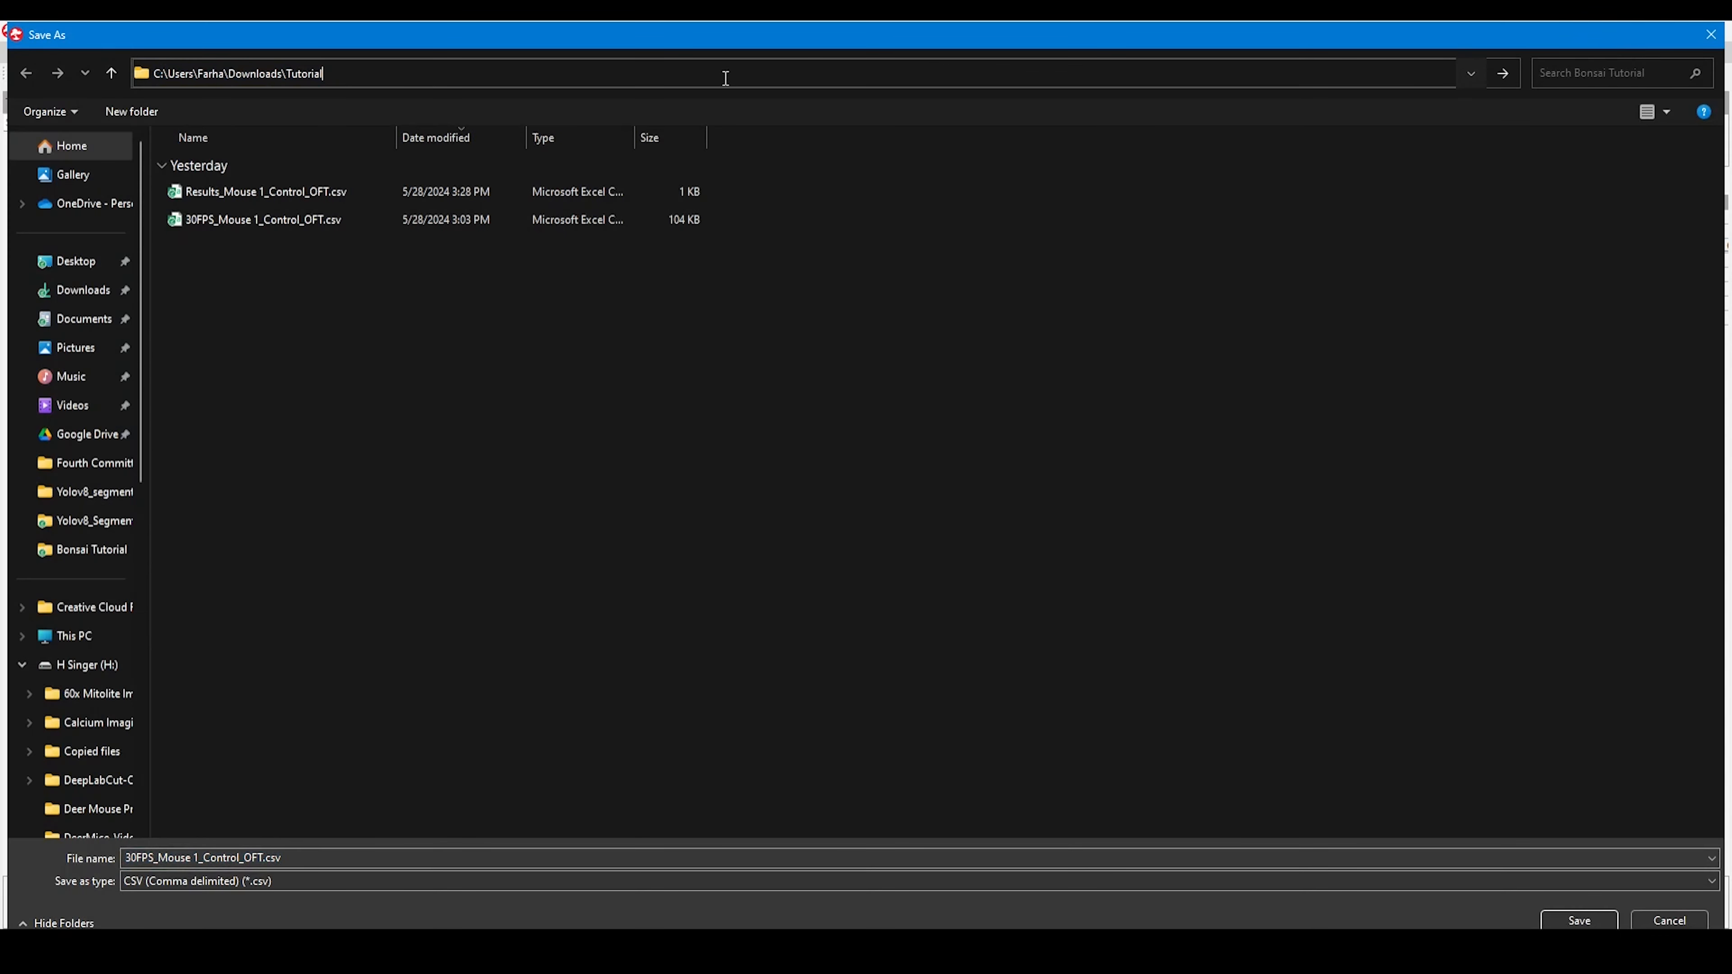
key("Return")
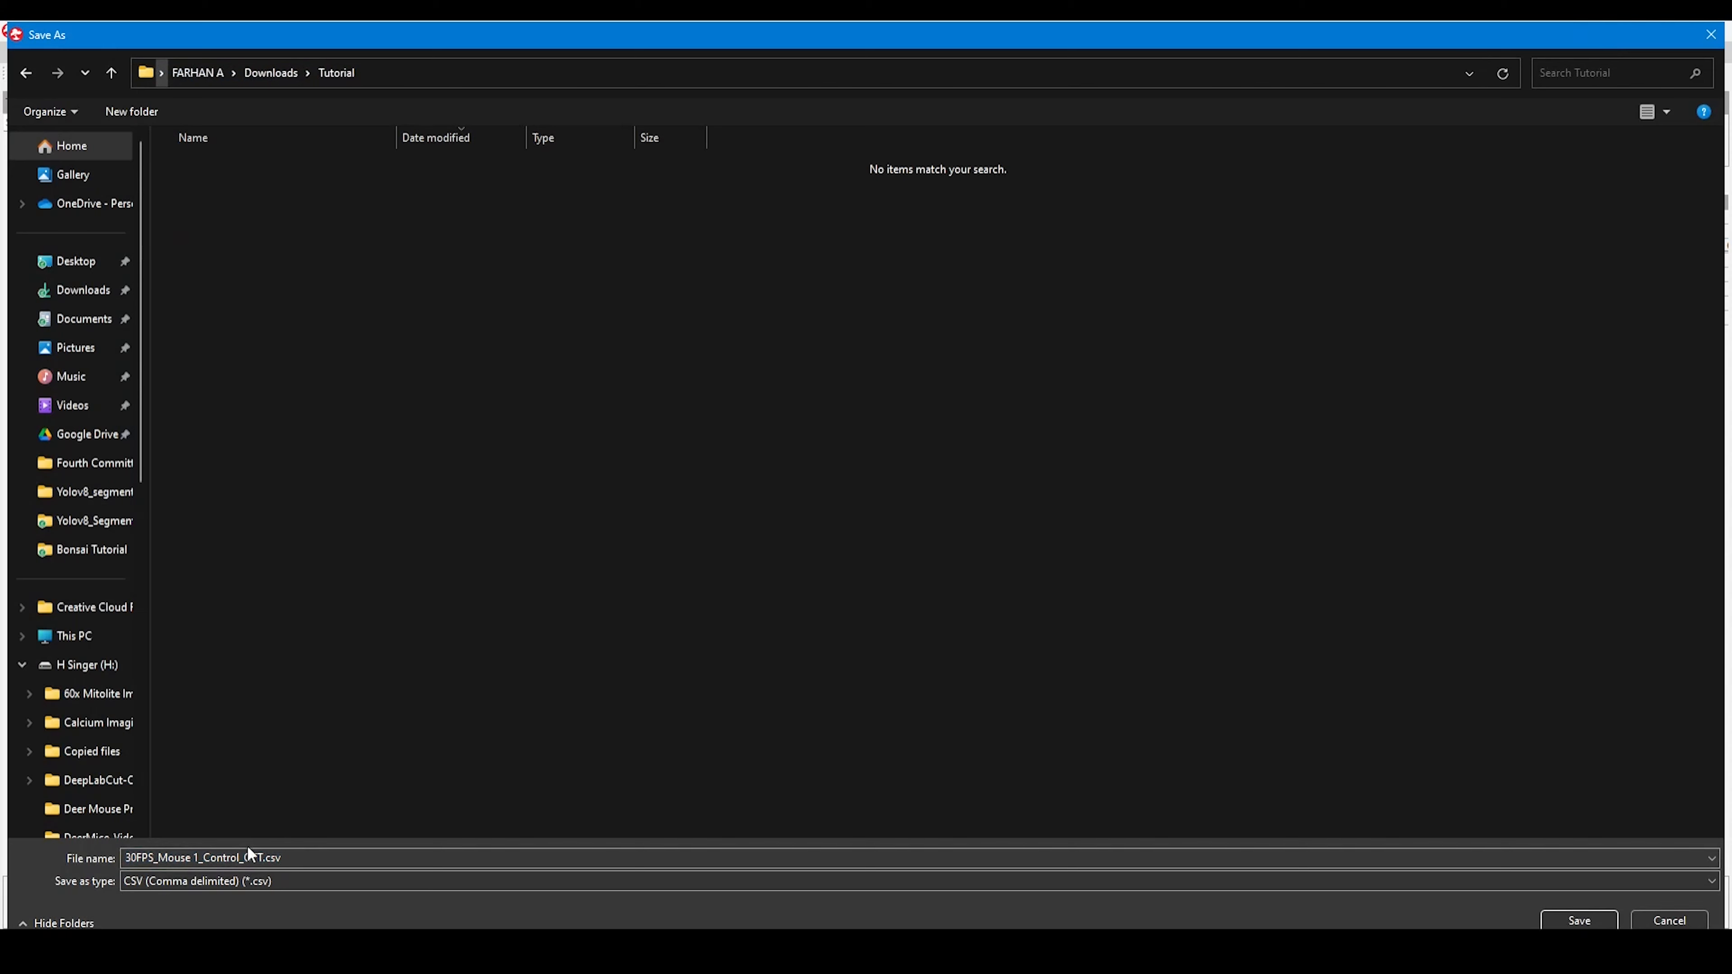
left_click(263, 857)
key("shift+Home")
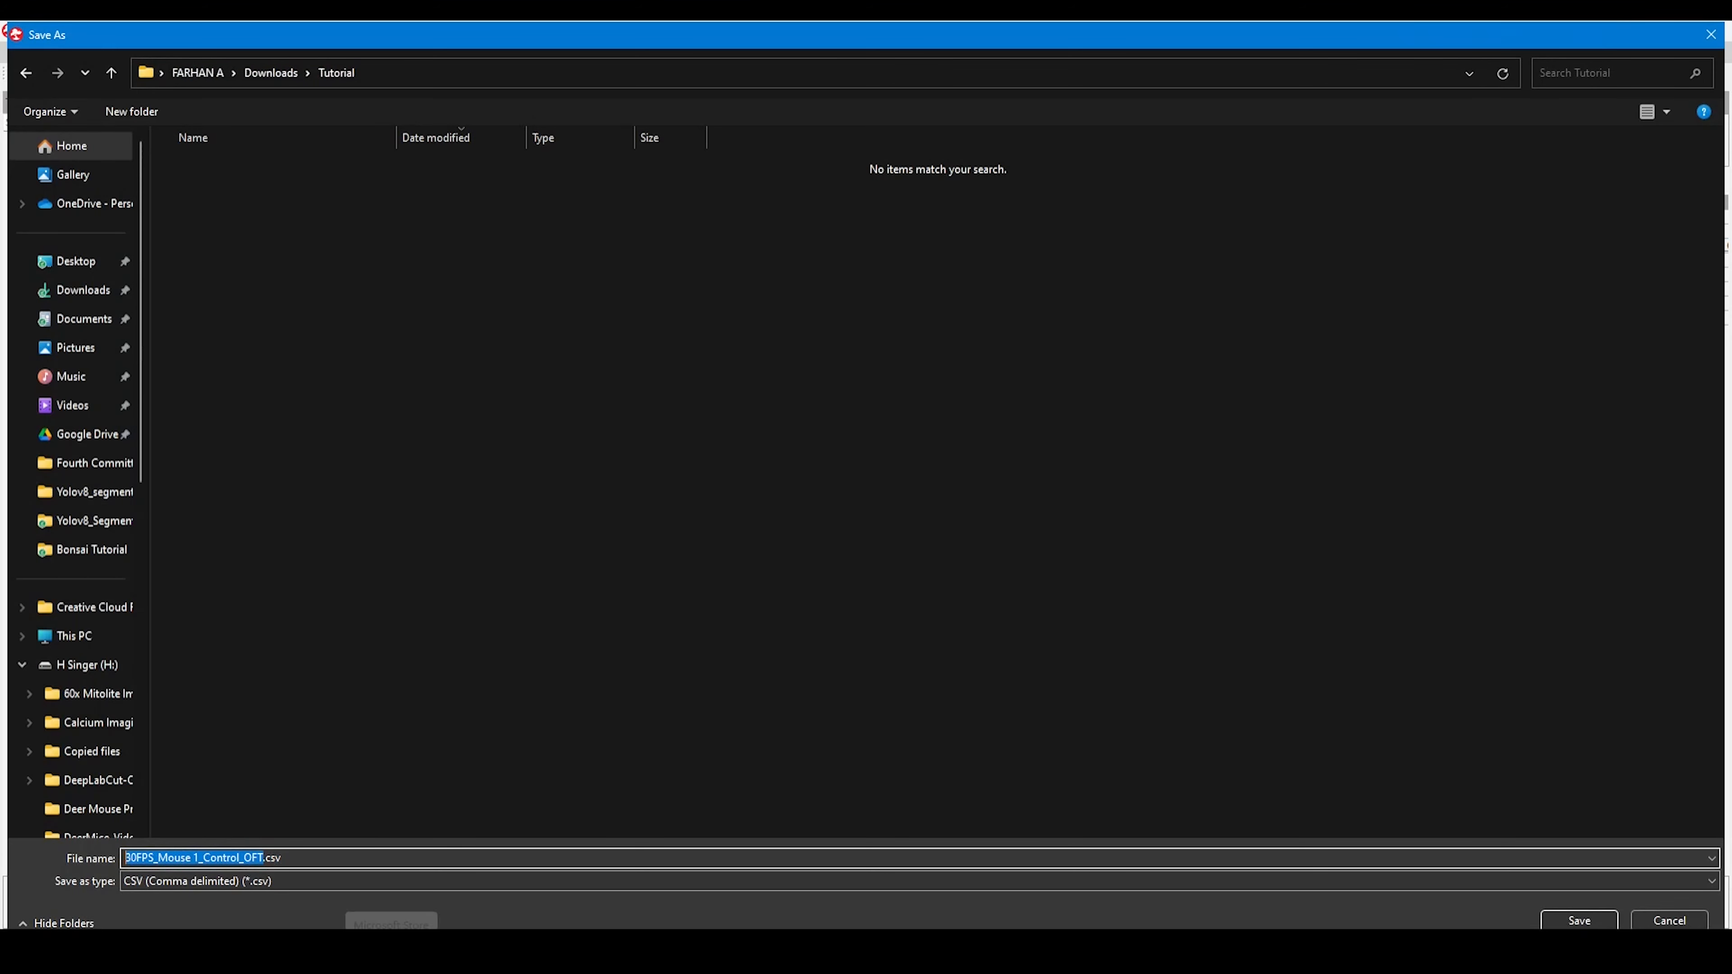
type("Y")
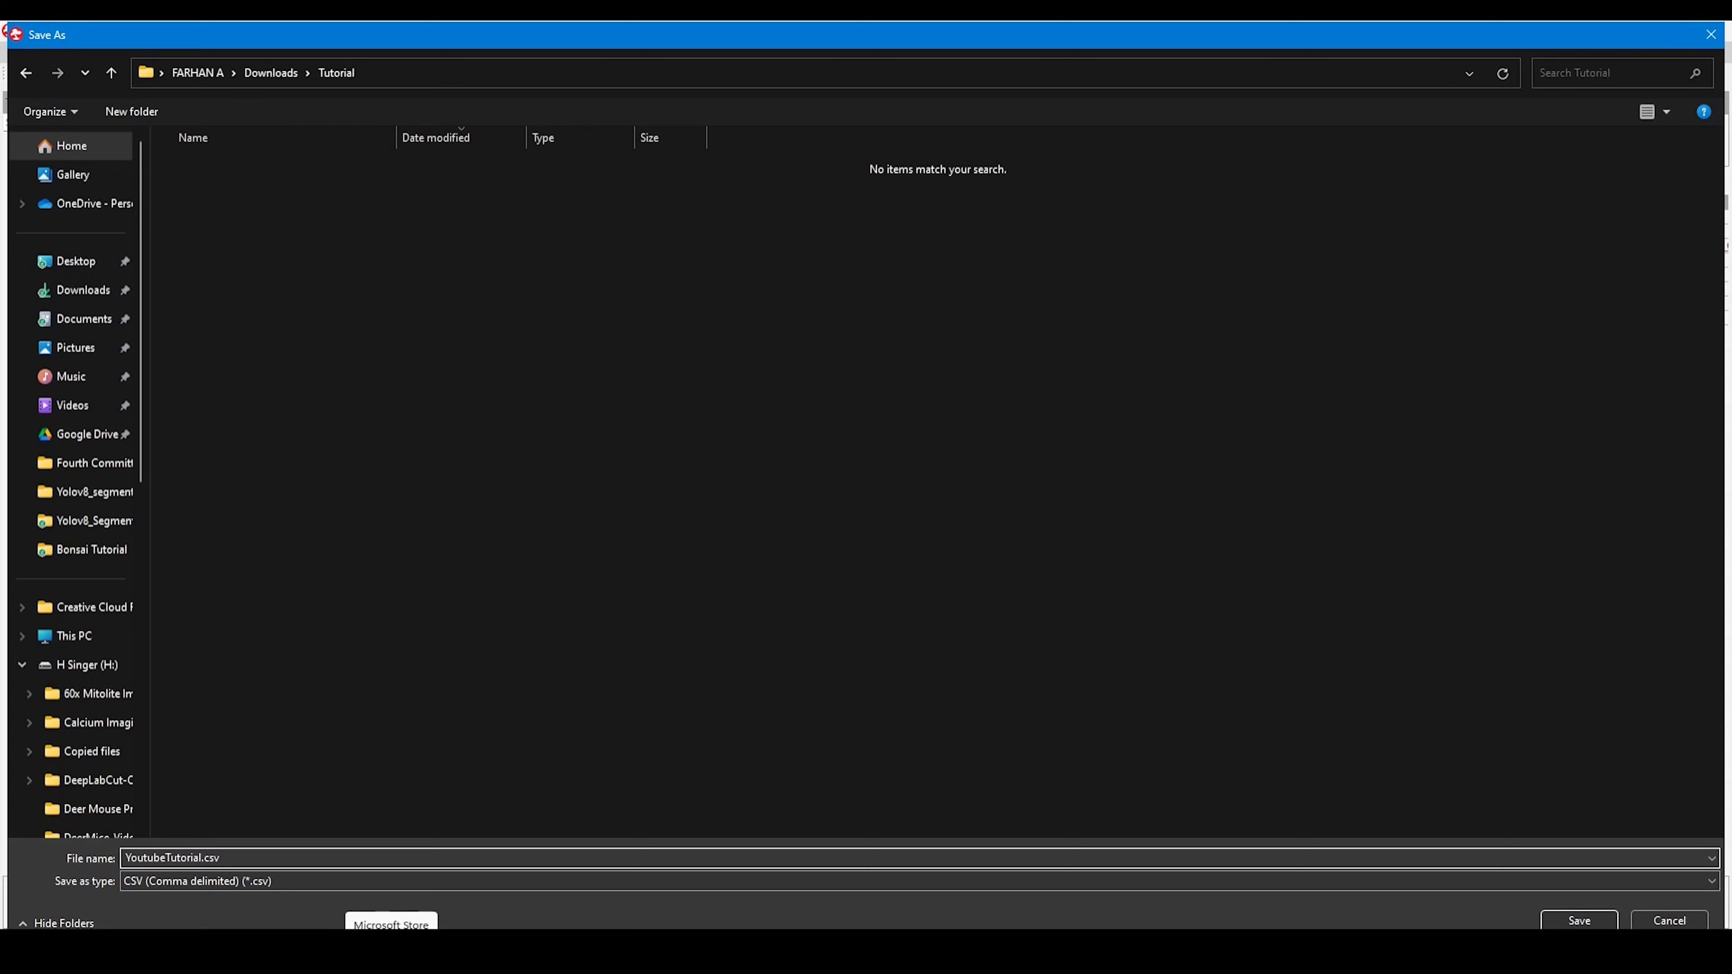
type("outubeTutorial_BO")
key("Return")
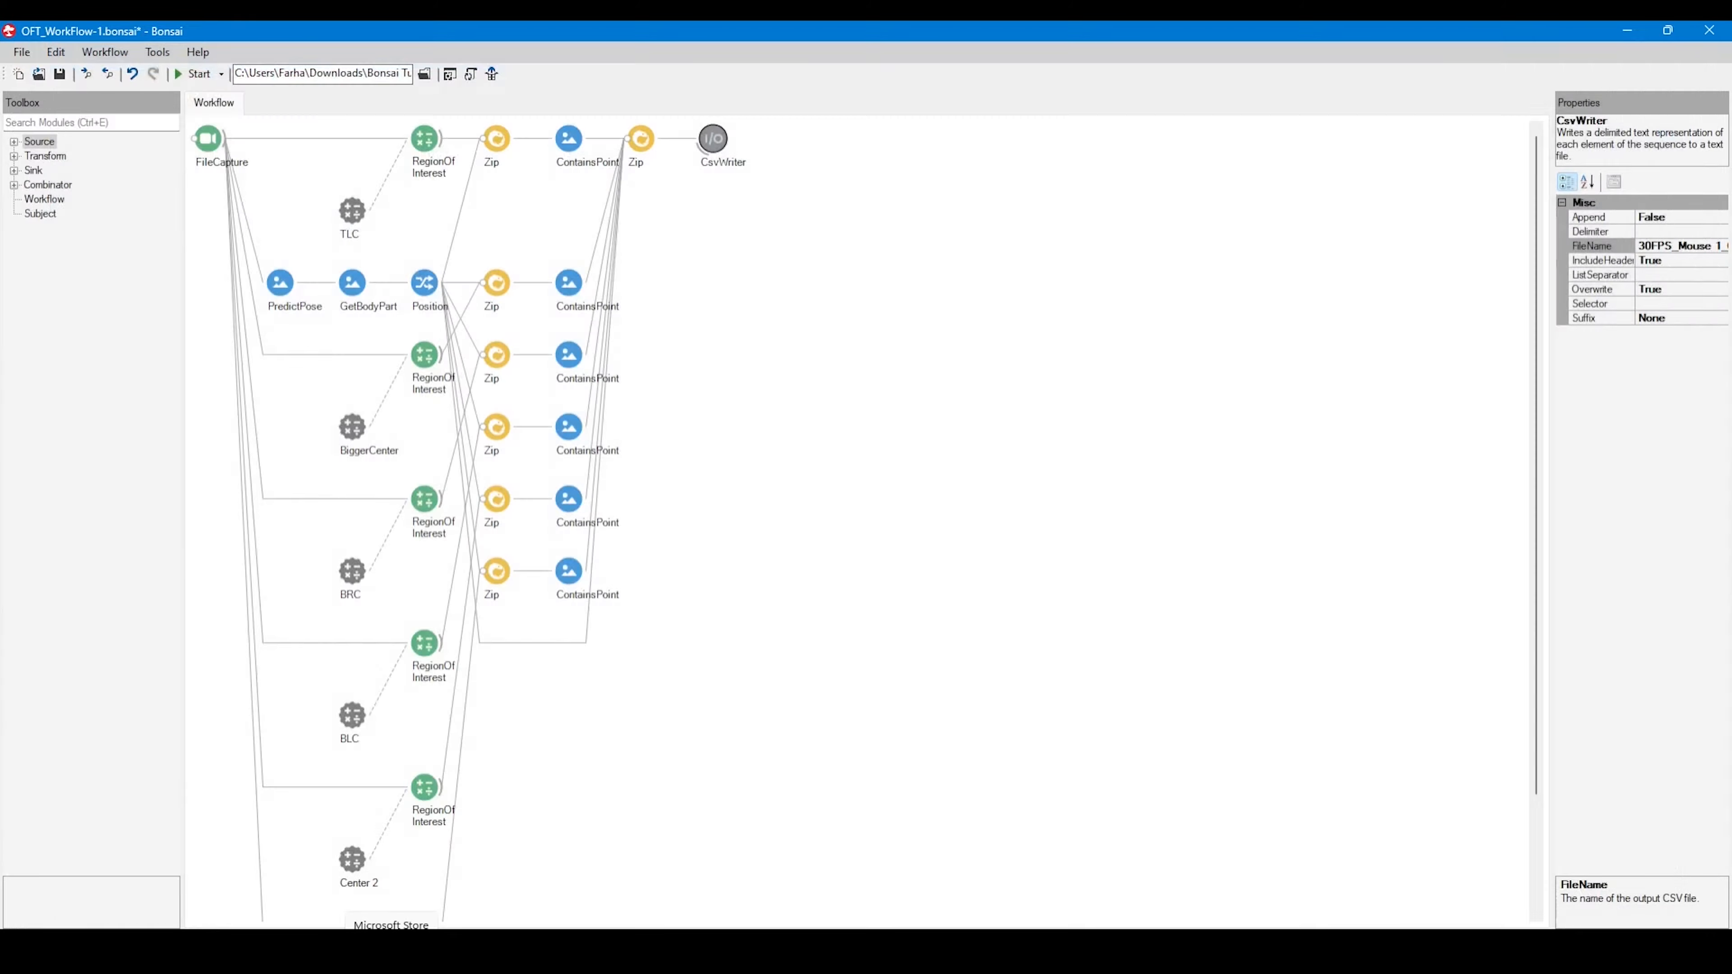
Widen the property display on the PredictPose node, and set FileCapture's movie file to 20230904_Mouse_196_OFT_720p_30fps_60sec.mp4 from the Downloads\Tutorial folder
left_click(299, 288)
left_click_drag(1552, 391, 1243, 406)
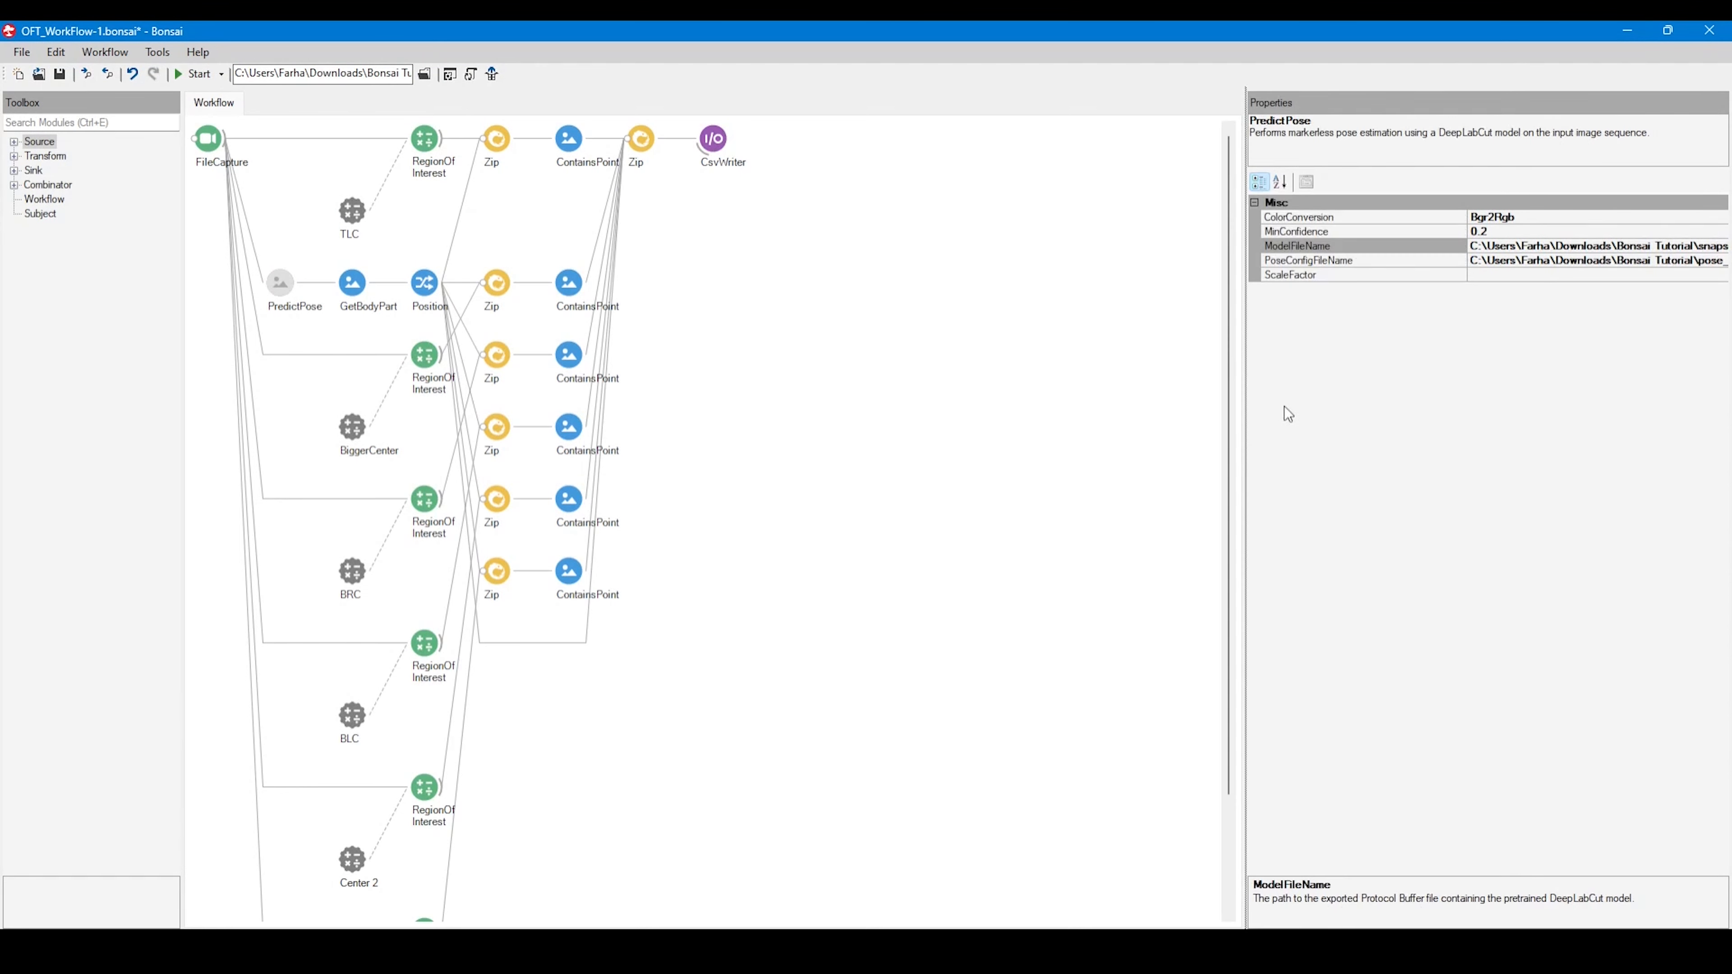
left_click(198, 140)
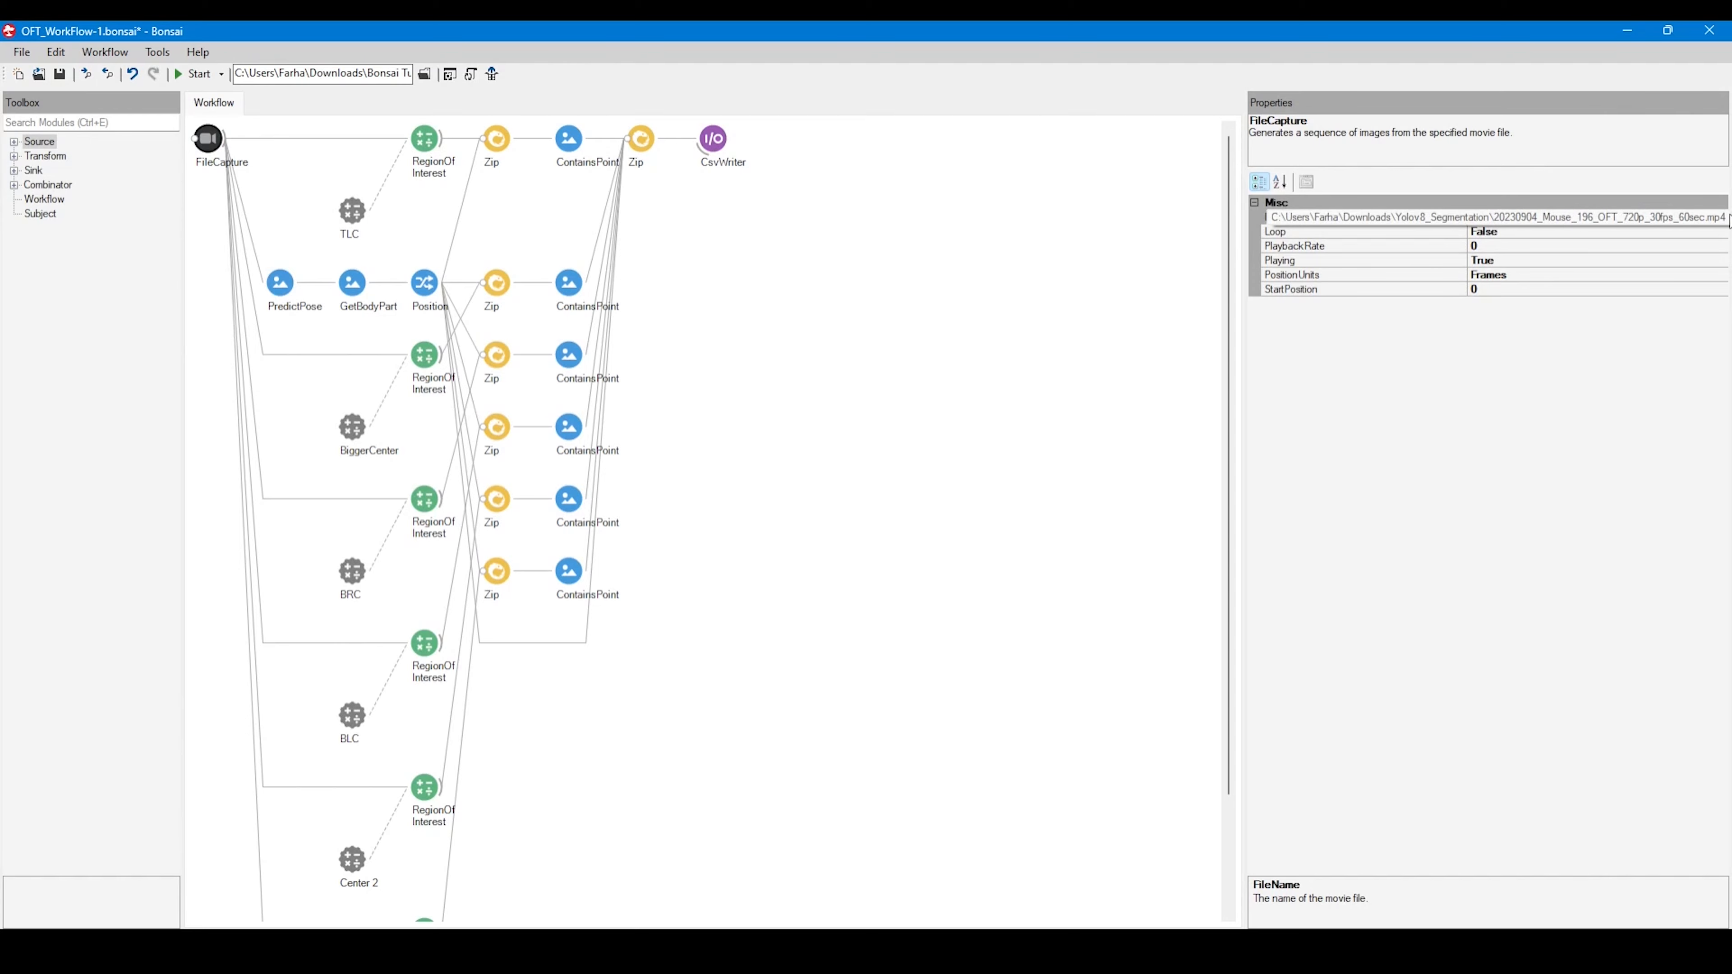
left_click(1681, 218)
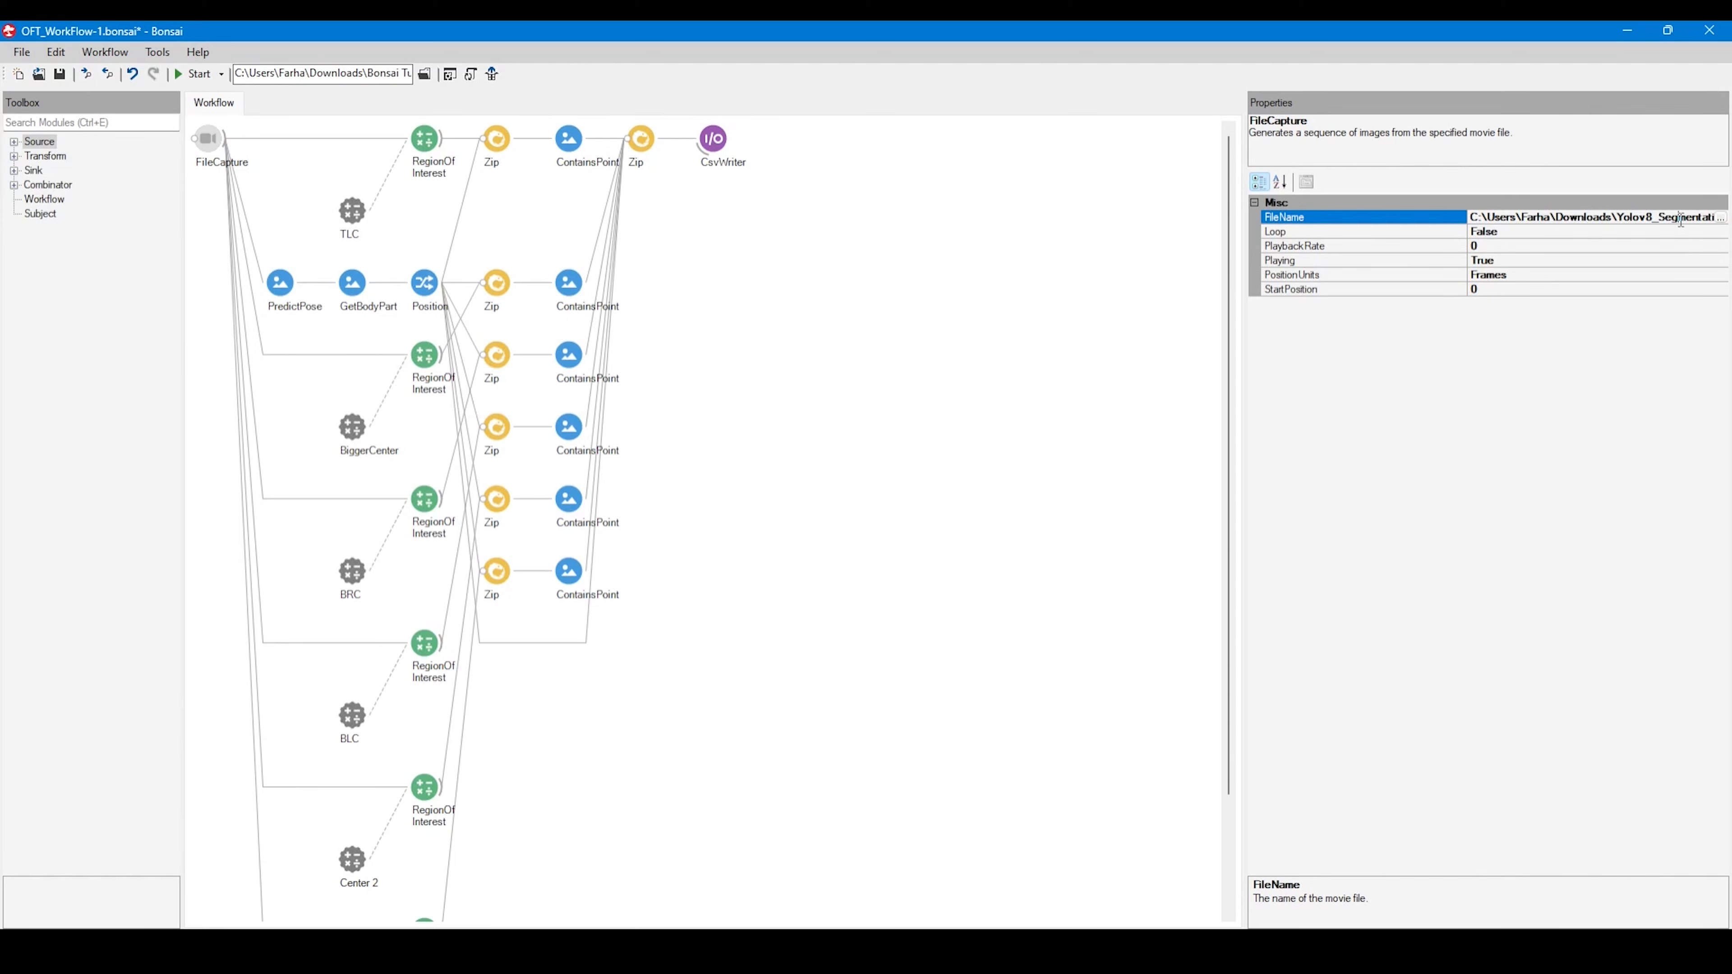
left_click(1720, 217)
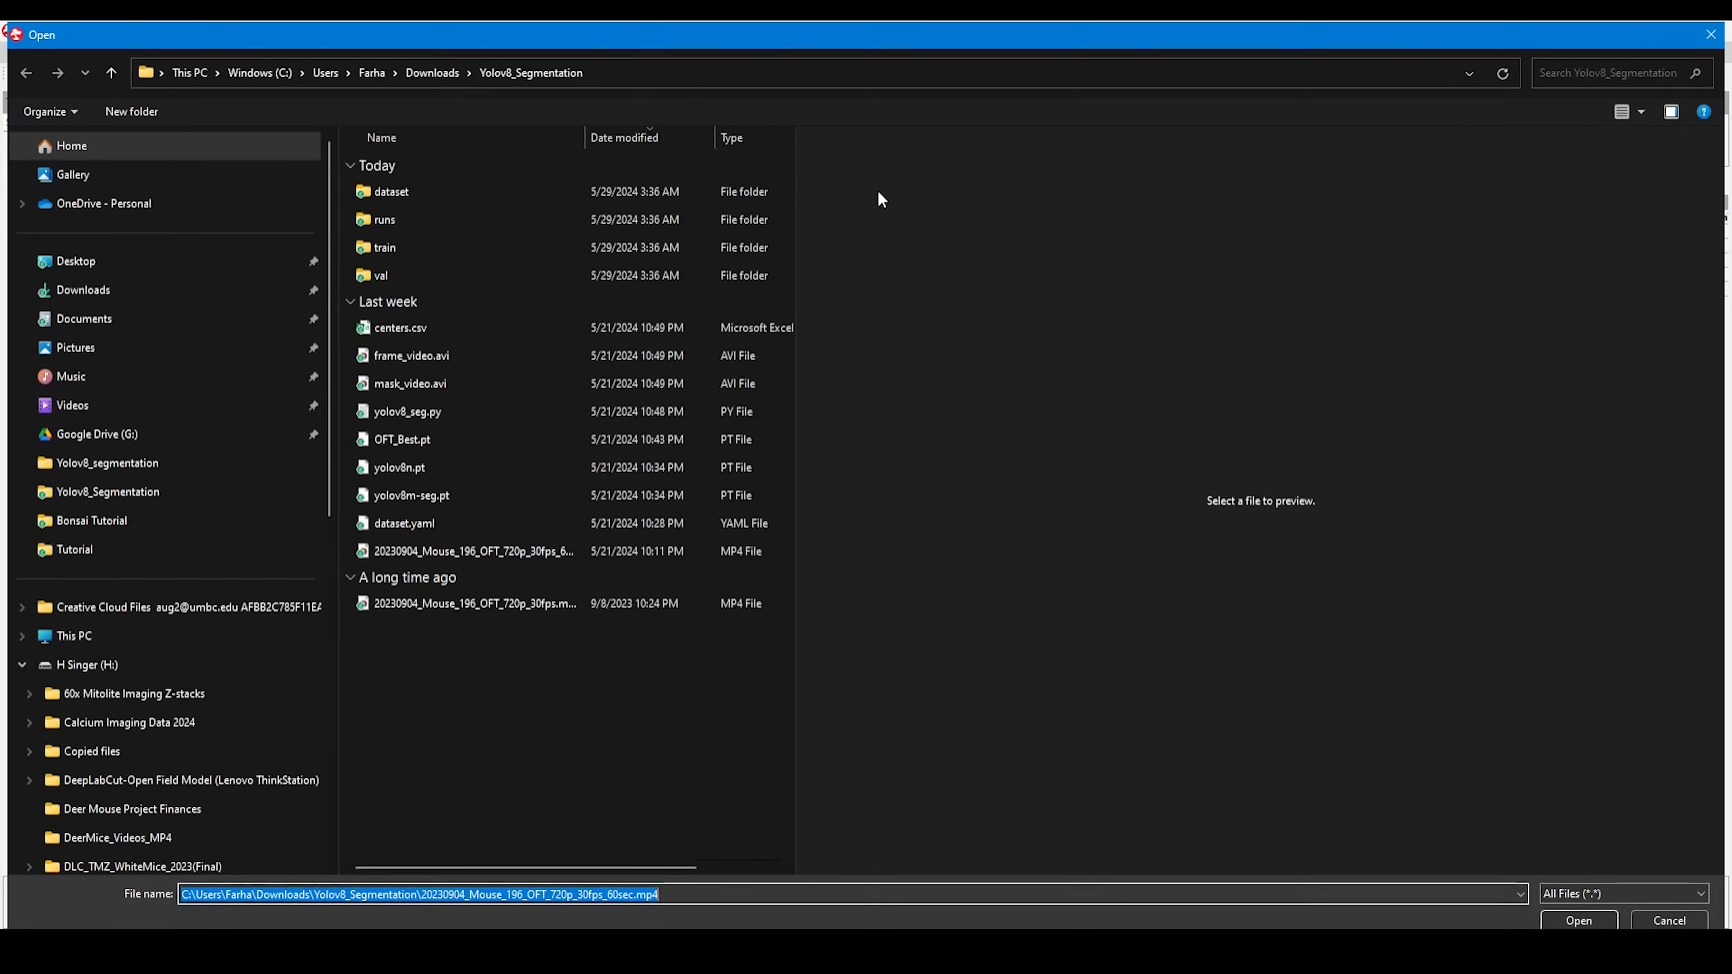
left_click(699, 68)
key("ctrl+v")
key("Return")
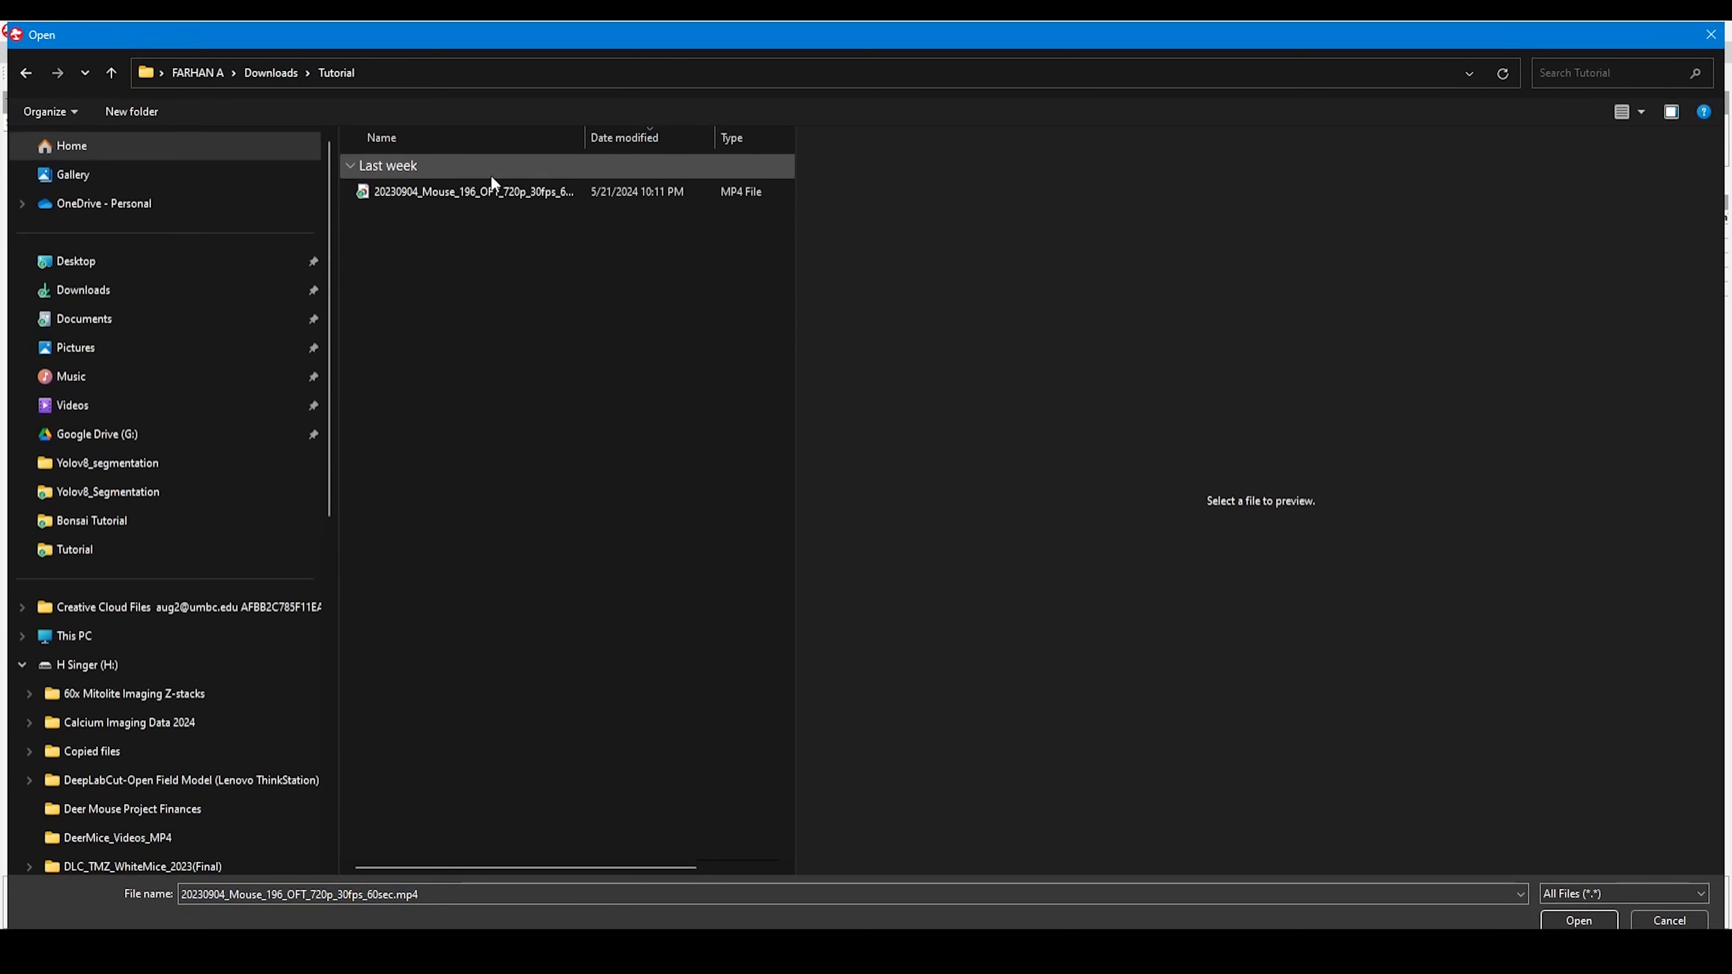
left_click(477, 196)
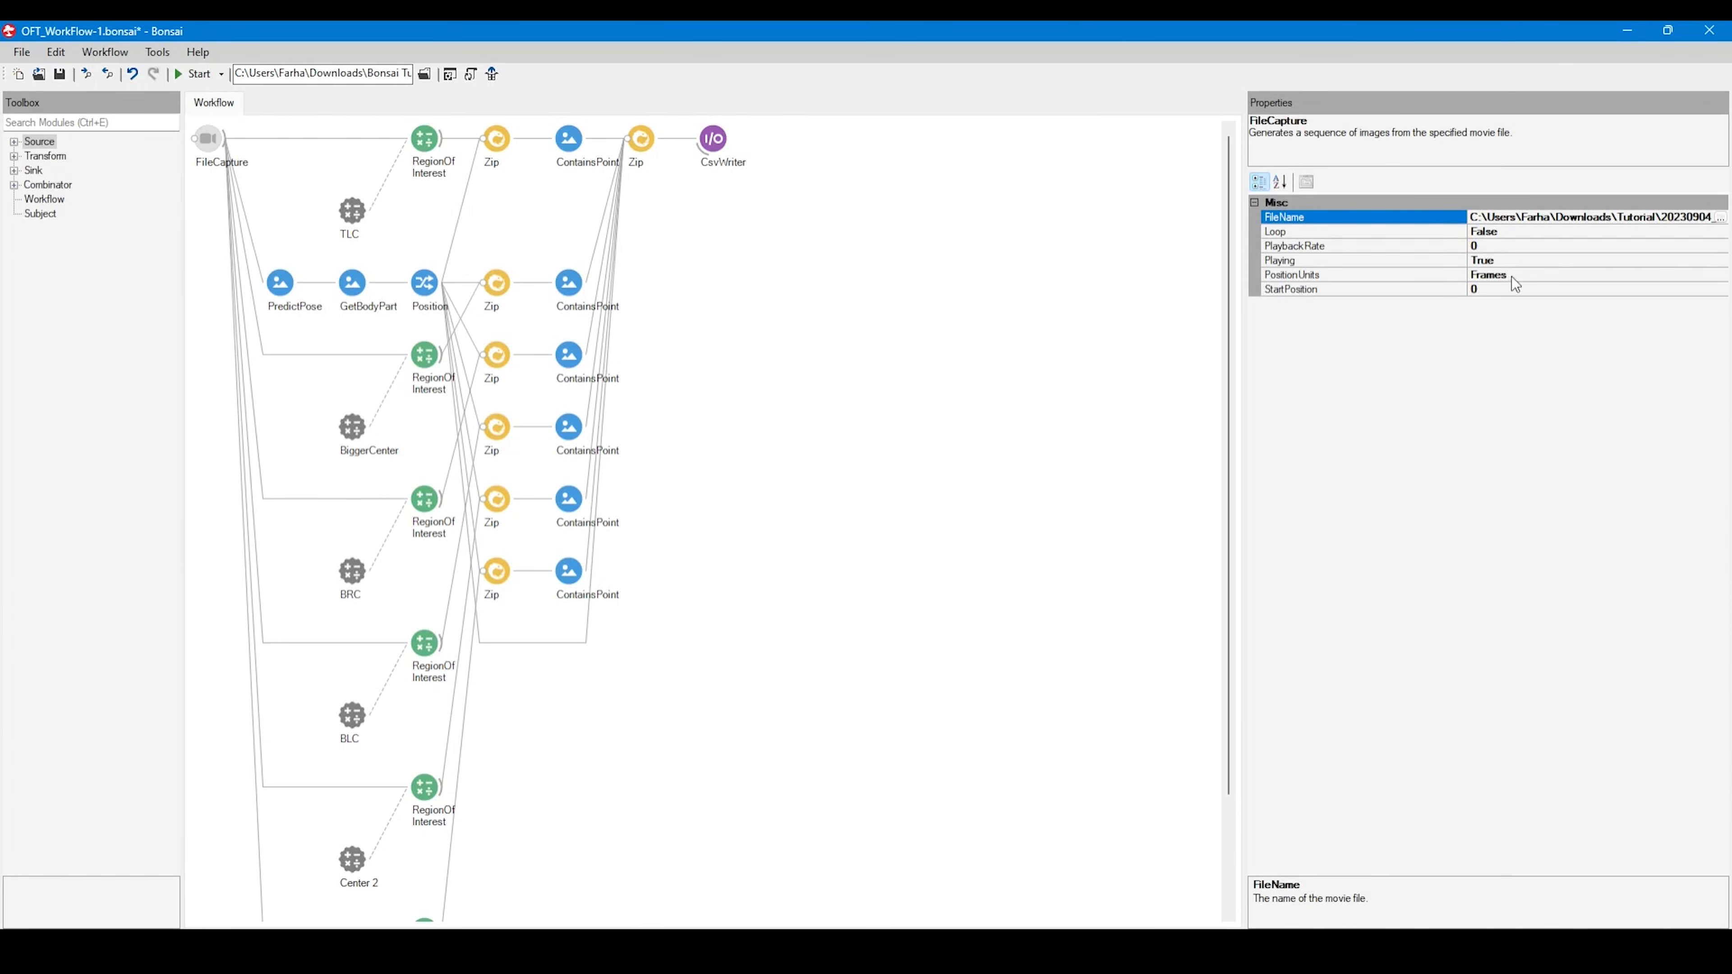
Start the workflow and move the PredictPose and FileCapture video windows apart, clear of the RegionOfInterest nodes
left_click(671, 323)
scroll(579, 522, "down", 3)
scroll(579, 521, "up", 3)
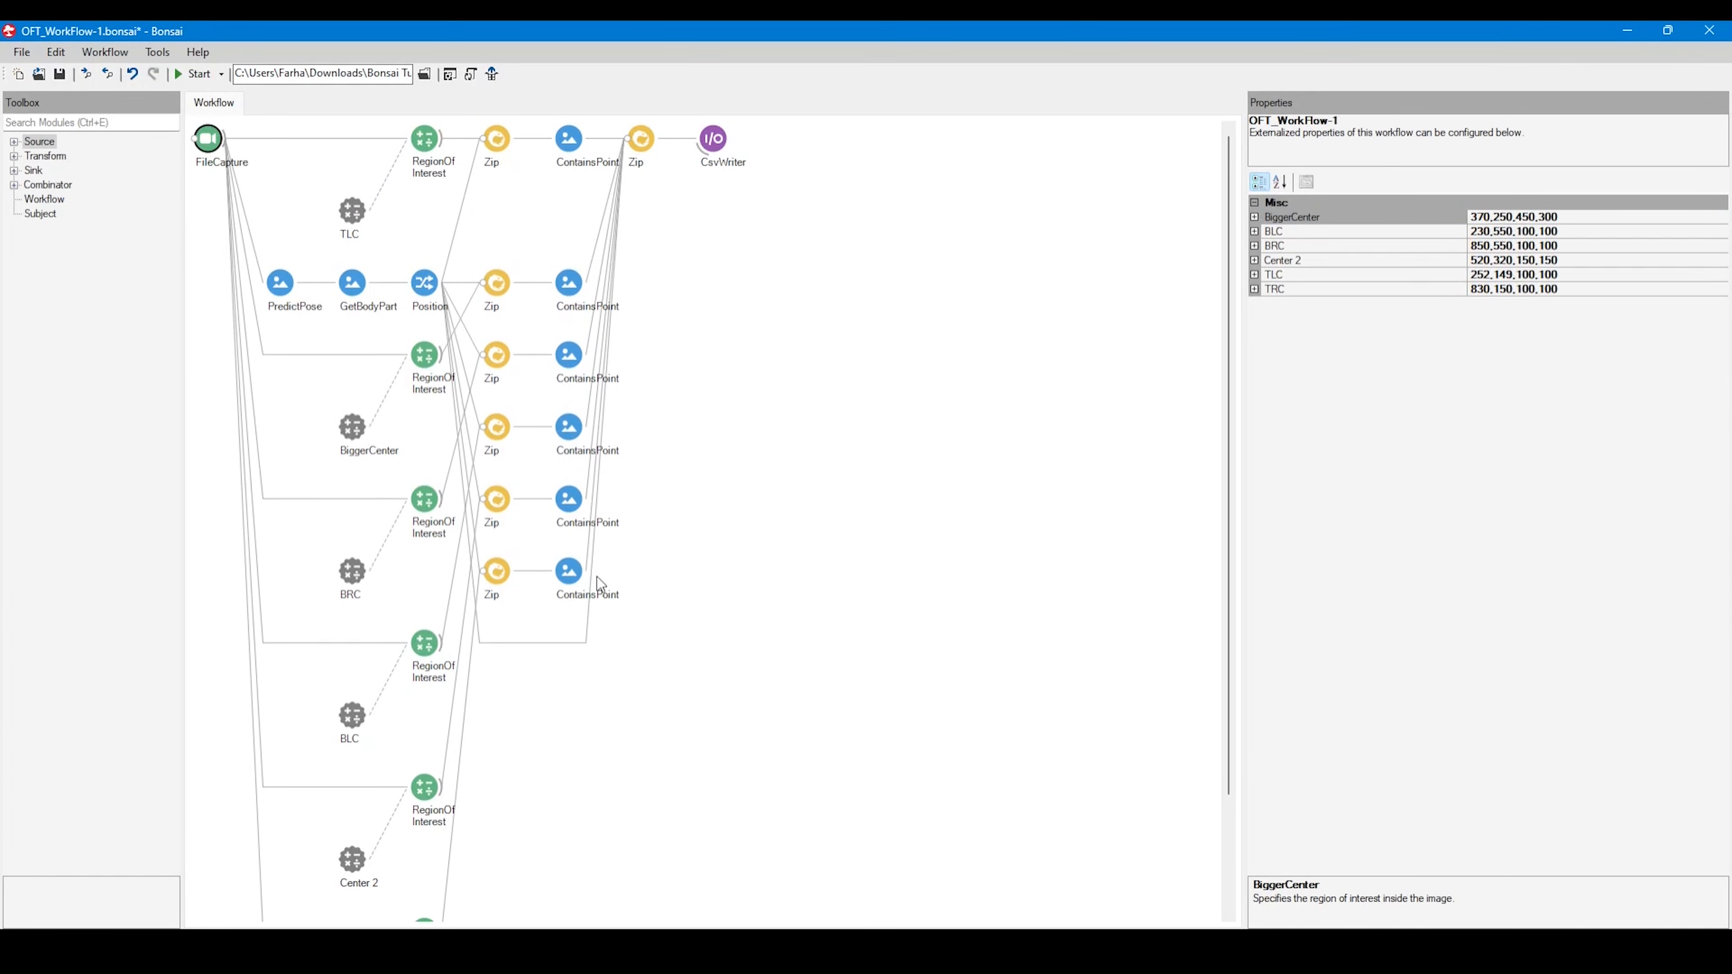
left_click(196, 77)
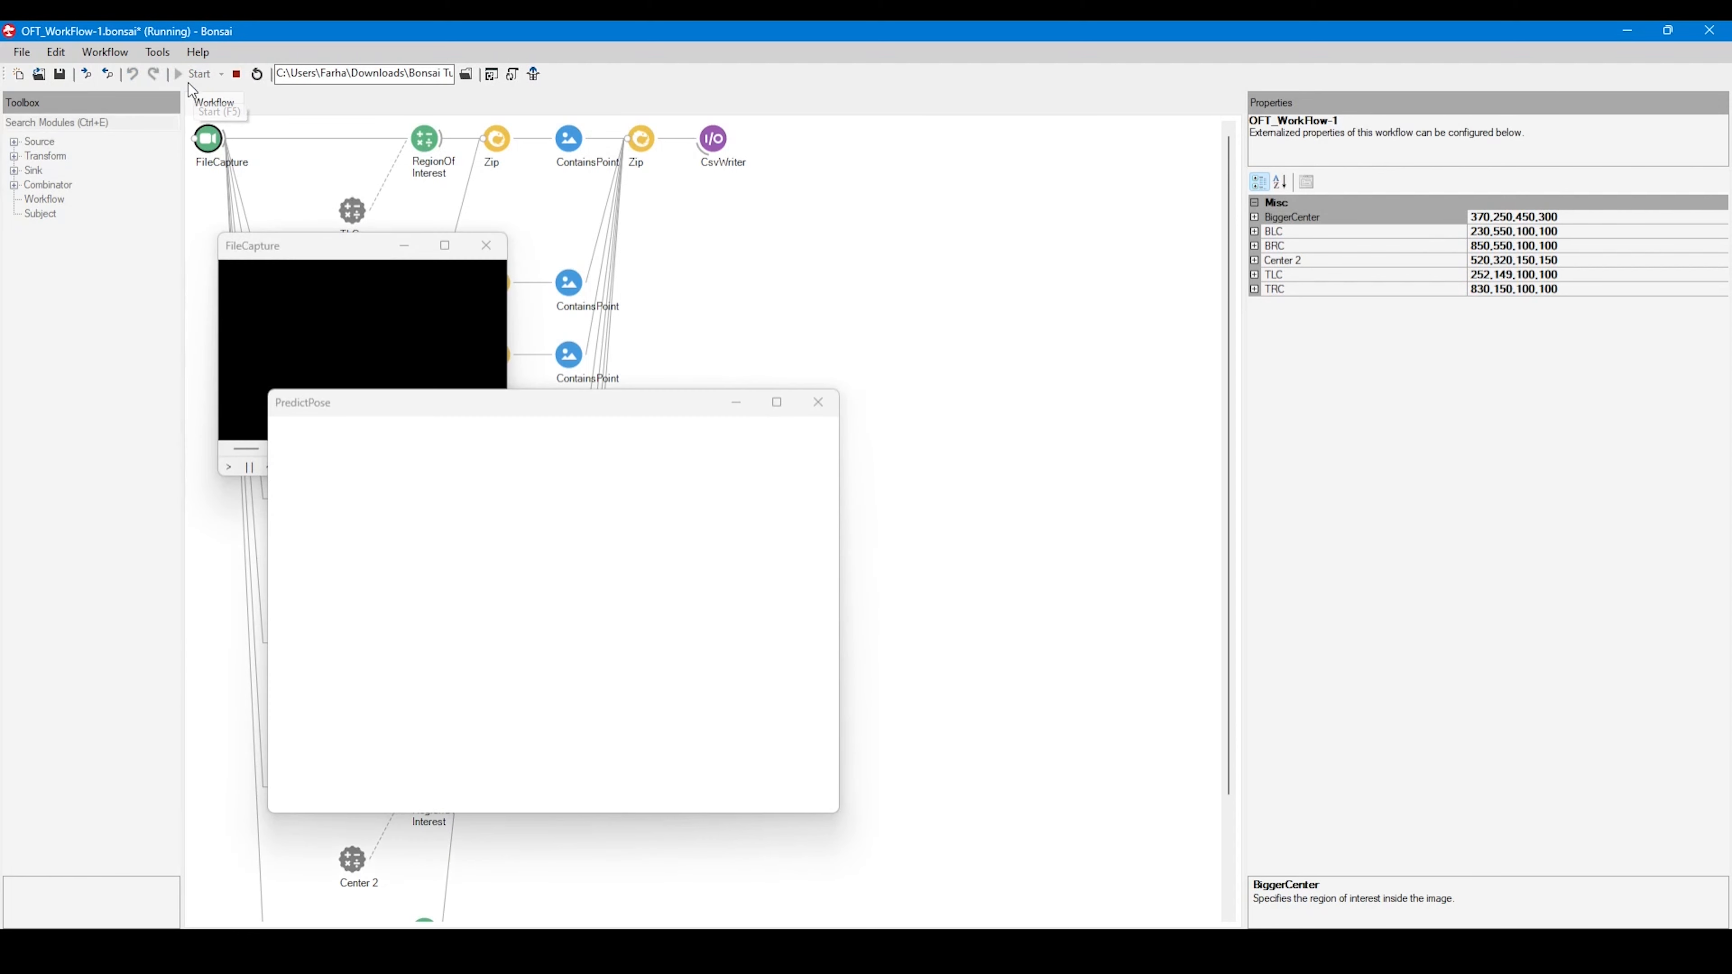
left_click_drag(467, 413, 747, 198)
left_click_drag(315, 250, 339, 278)
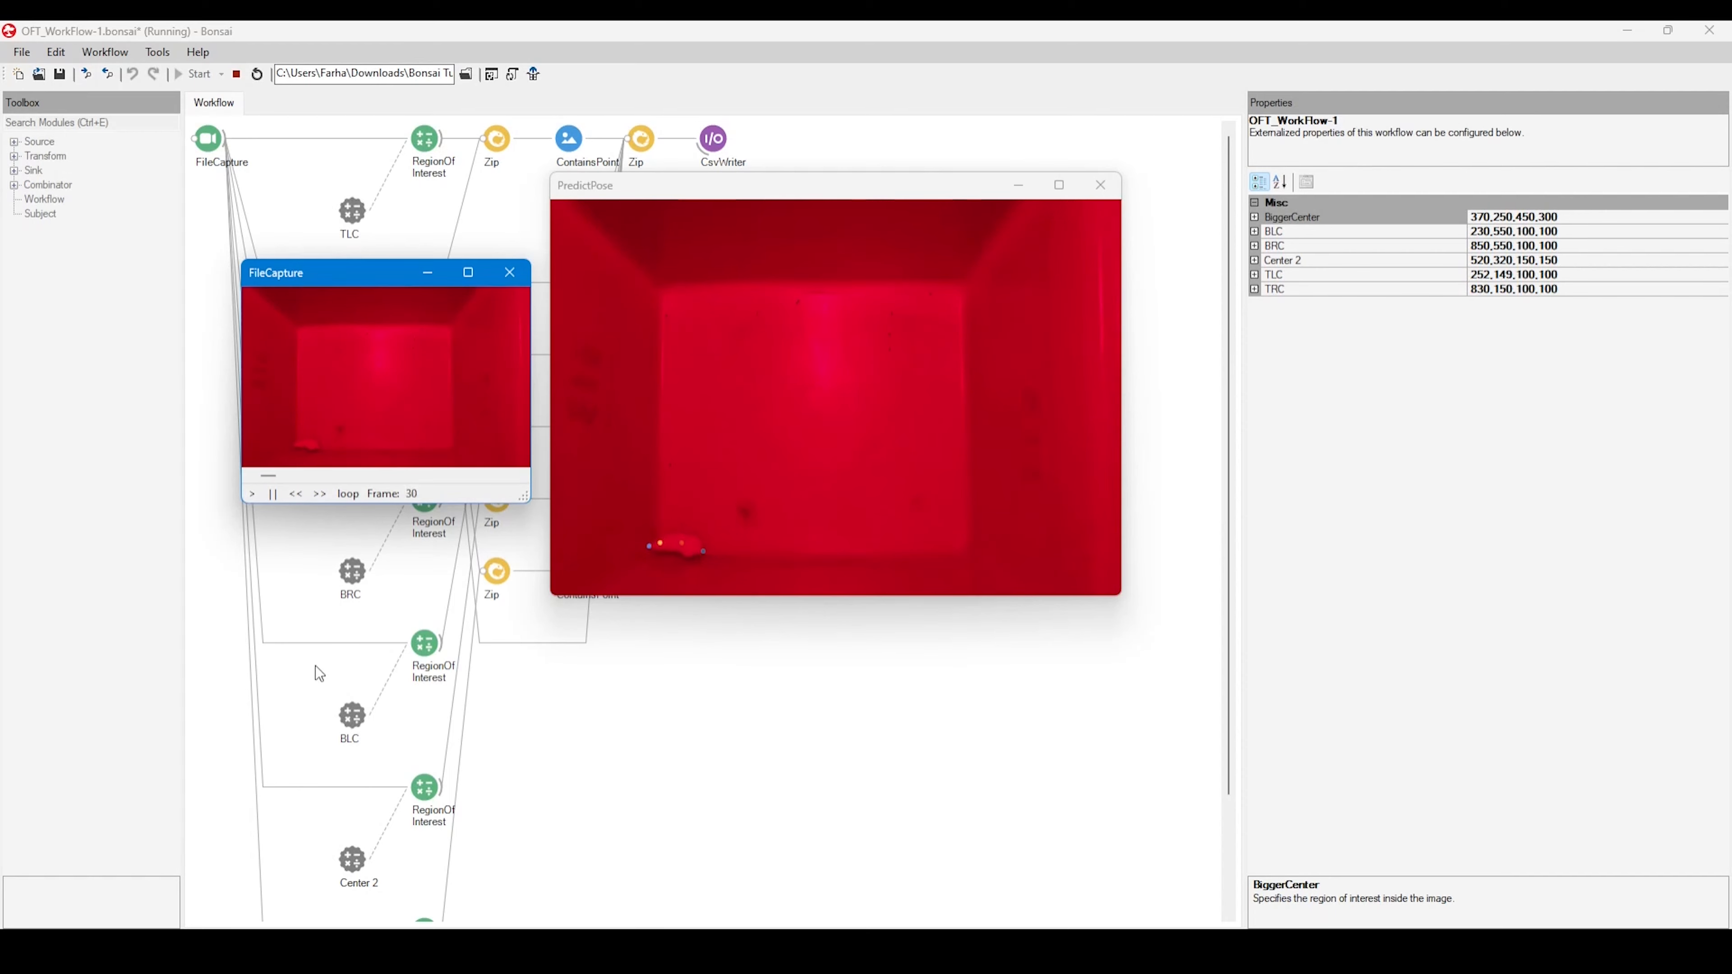
left_click_drag(360, 283, 777, 685)
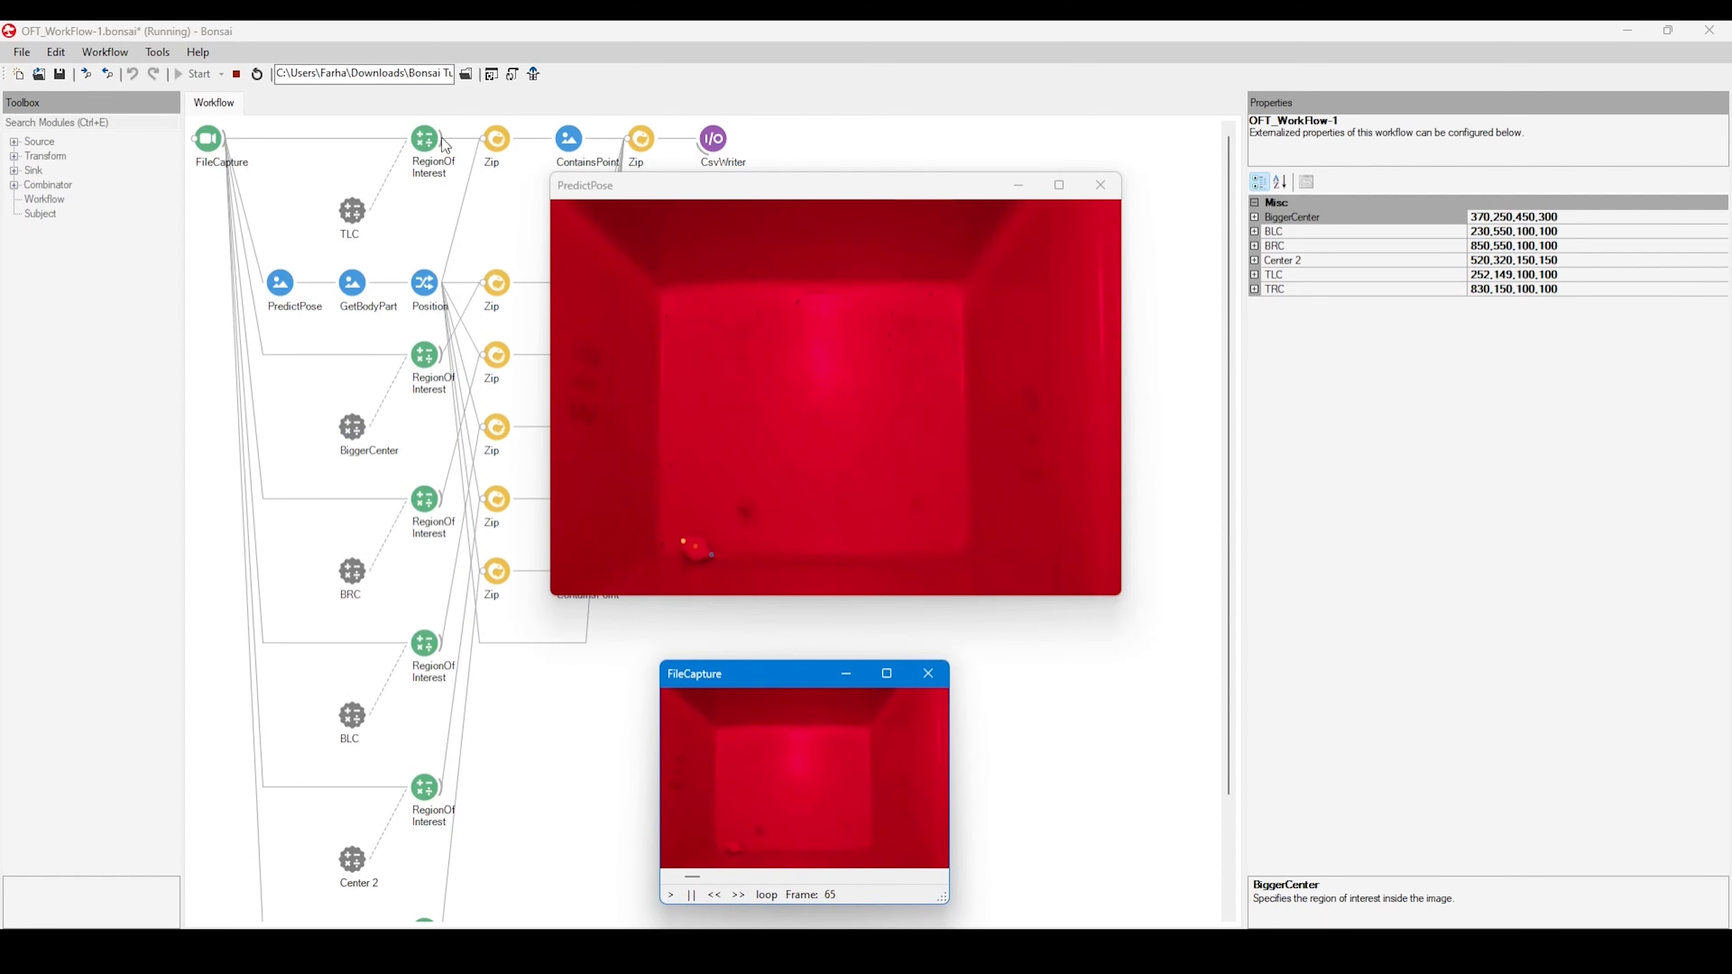
Go through the six RegionOfInterest nodes from TLC to TRC to show their regions on the PredictPose video
left_click(425, 139)
left_click(426, 355)
key("Down")
key("Down")
key("Down")
key("Down")
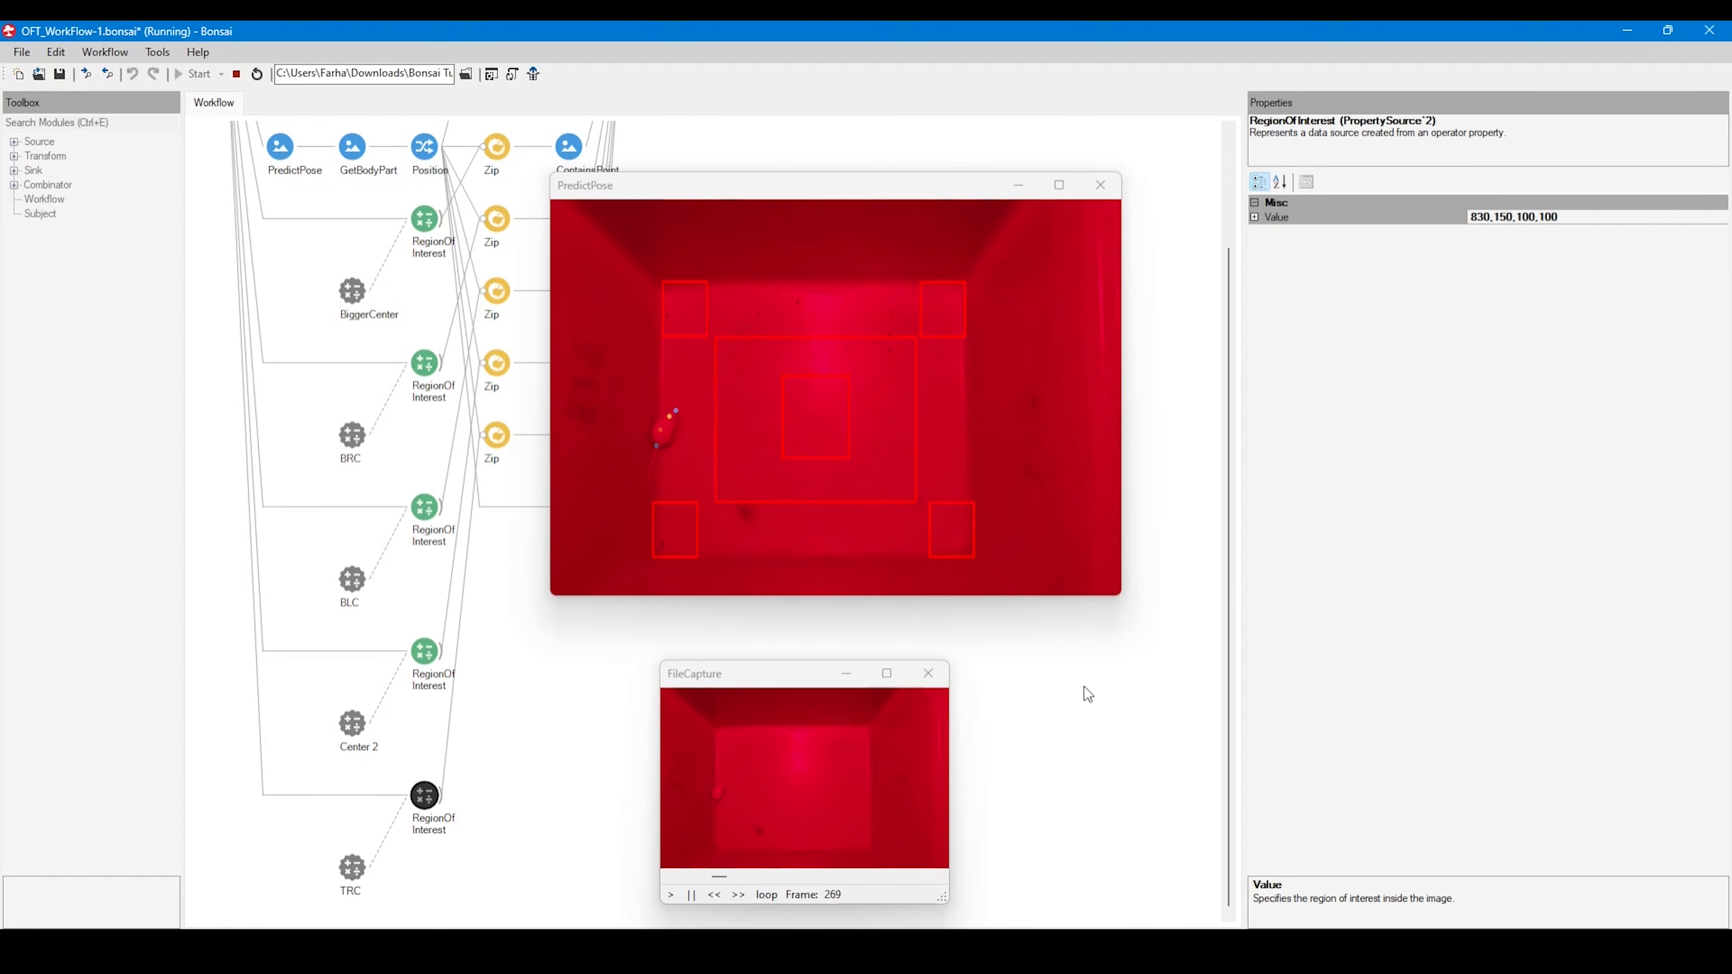
Close the FileCapture video window and rearrange the PredictPose window to watch the mouse tracking
left_click(929, 673)
left_click_drag(824, 185, 754, 239)
double_click(754, 239)
left_click_drag(1012, 173, 741, 190)
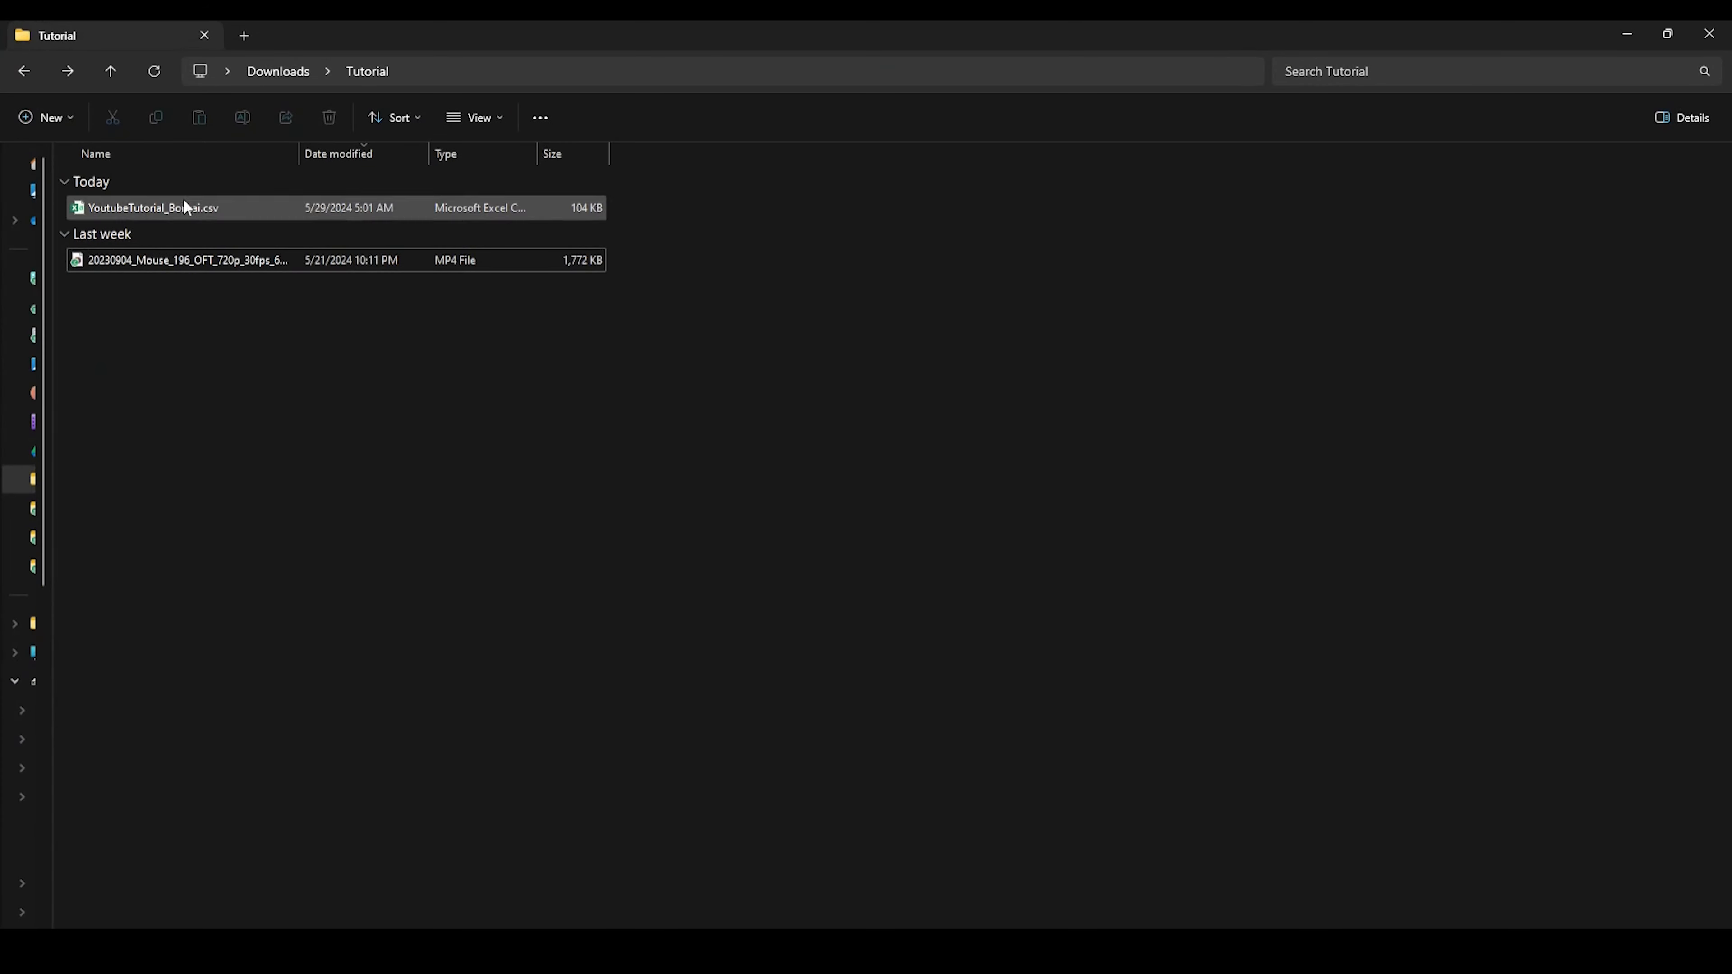
Open YoutubeTutorial_Bonsai.csv from the Tutorial folder in Excel, tiled side by side with Bonsai, and widen the workflow area
left_click(206, 210)
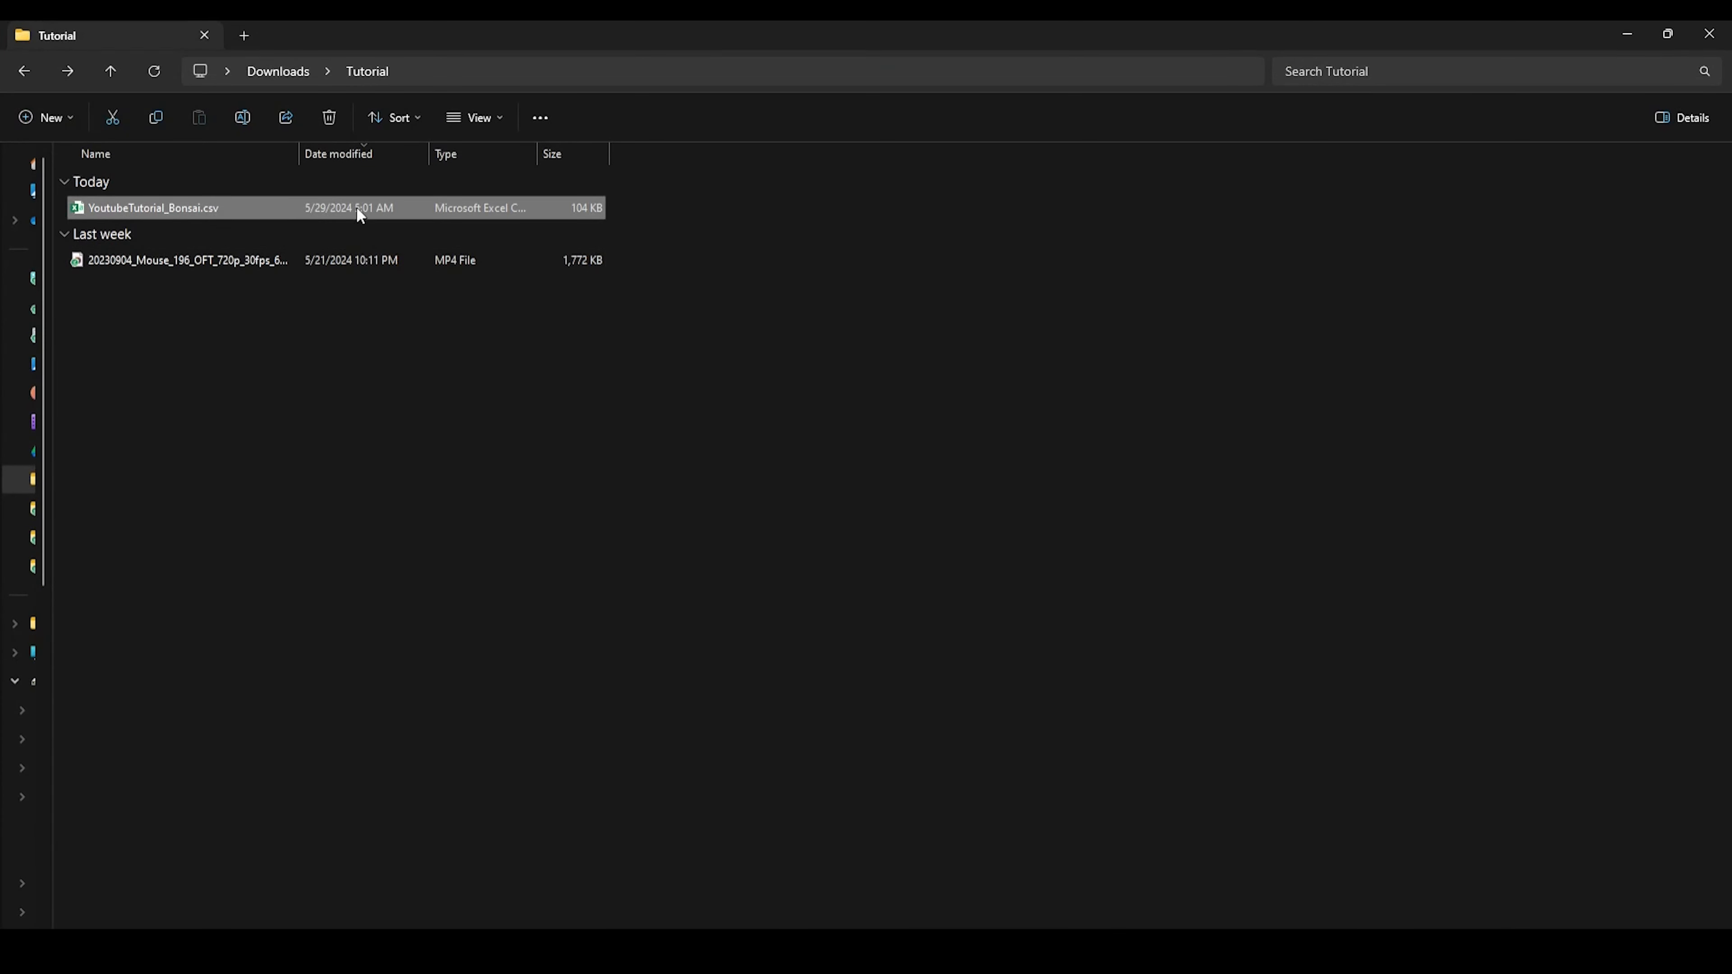
double_click(272, 206)
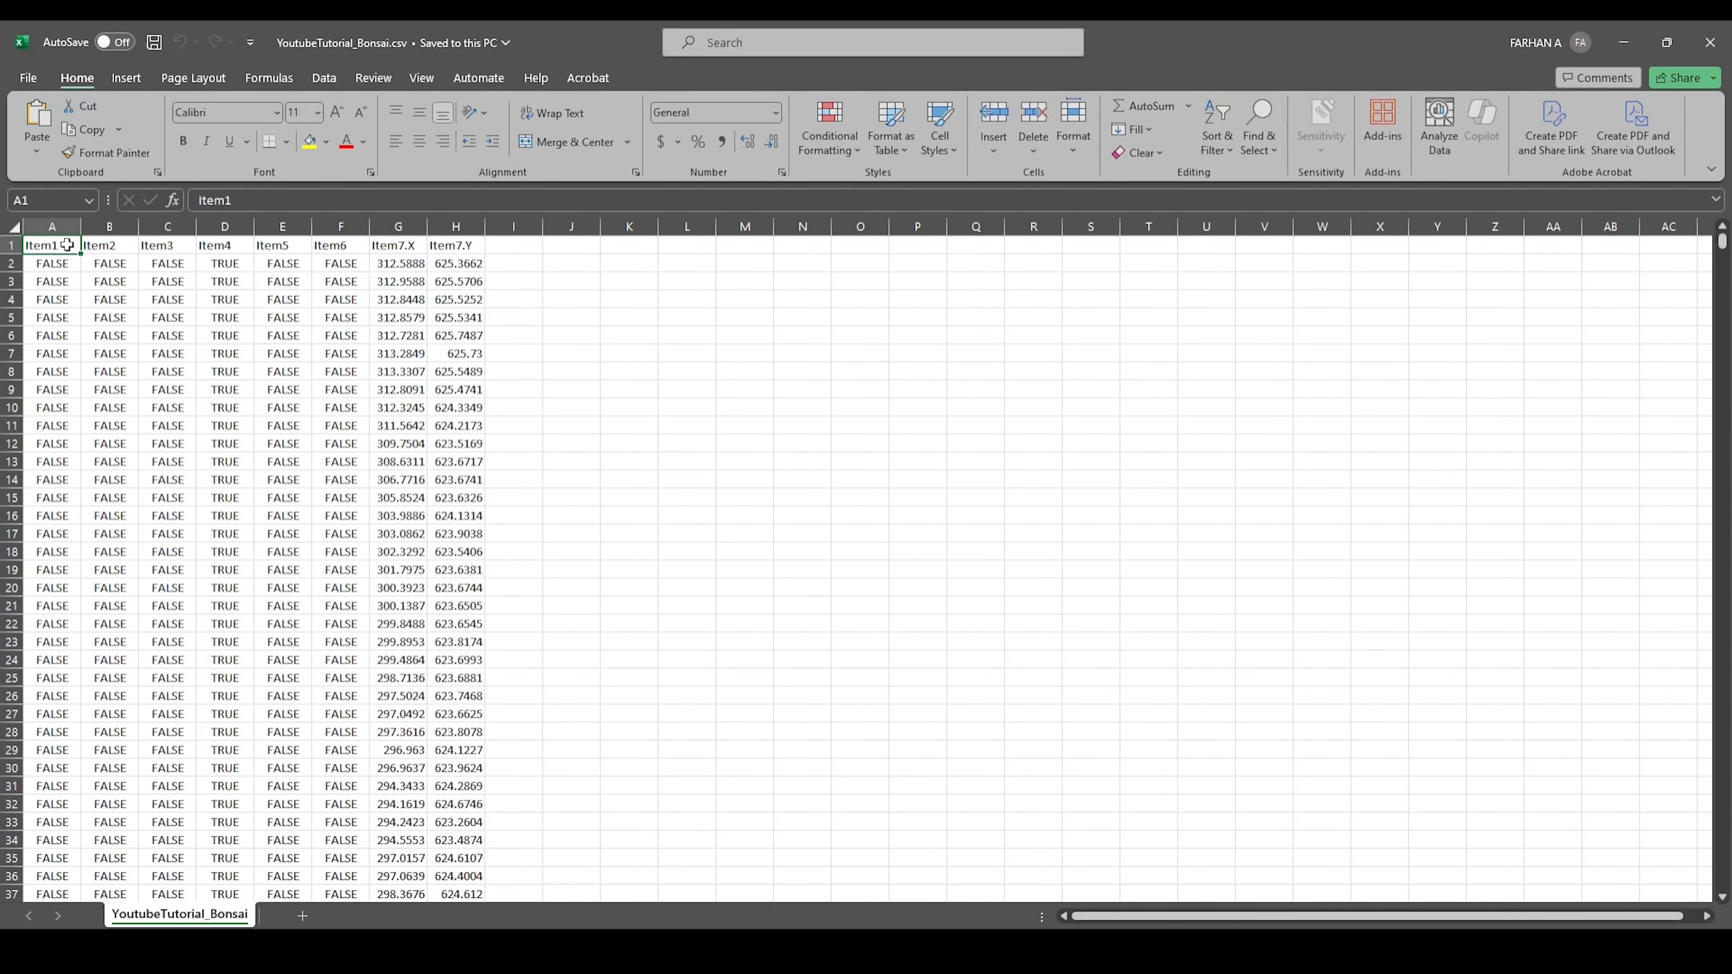
left_click_drag(1265, 42, 1729, 290)
left_click(641, 231)
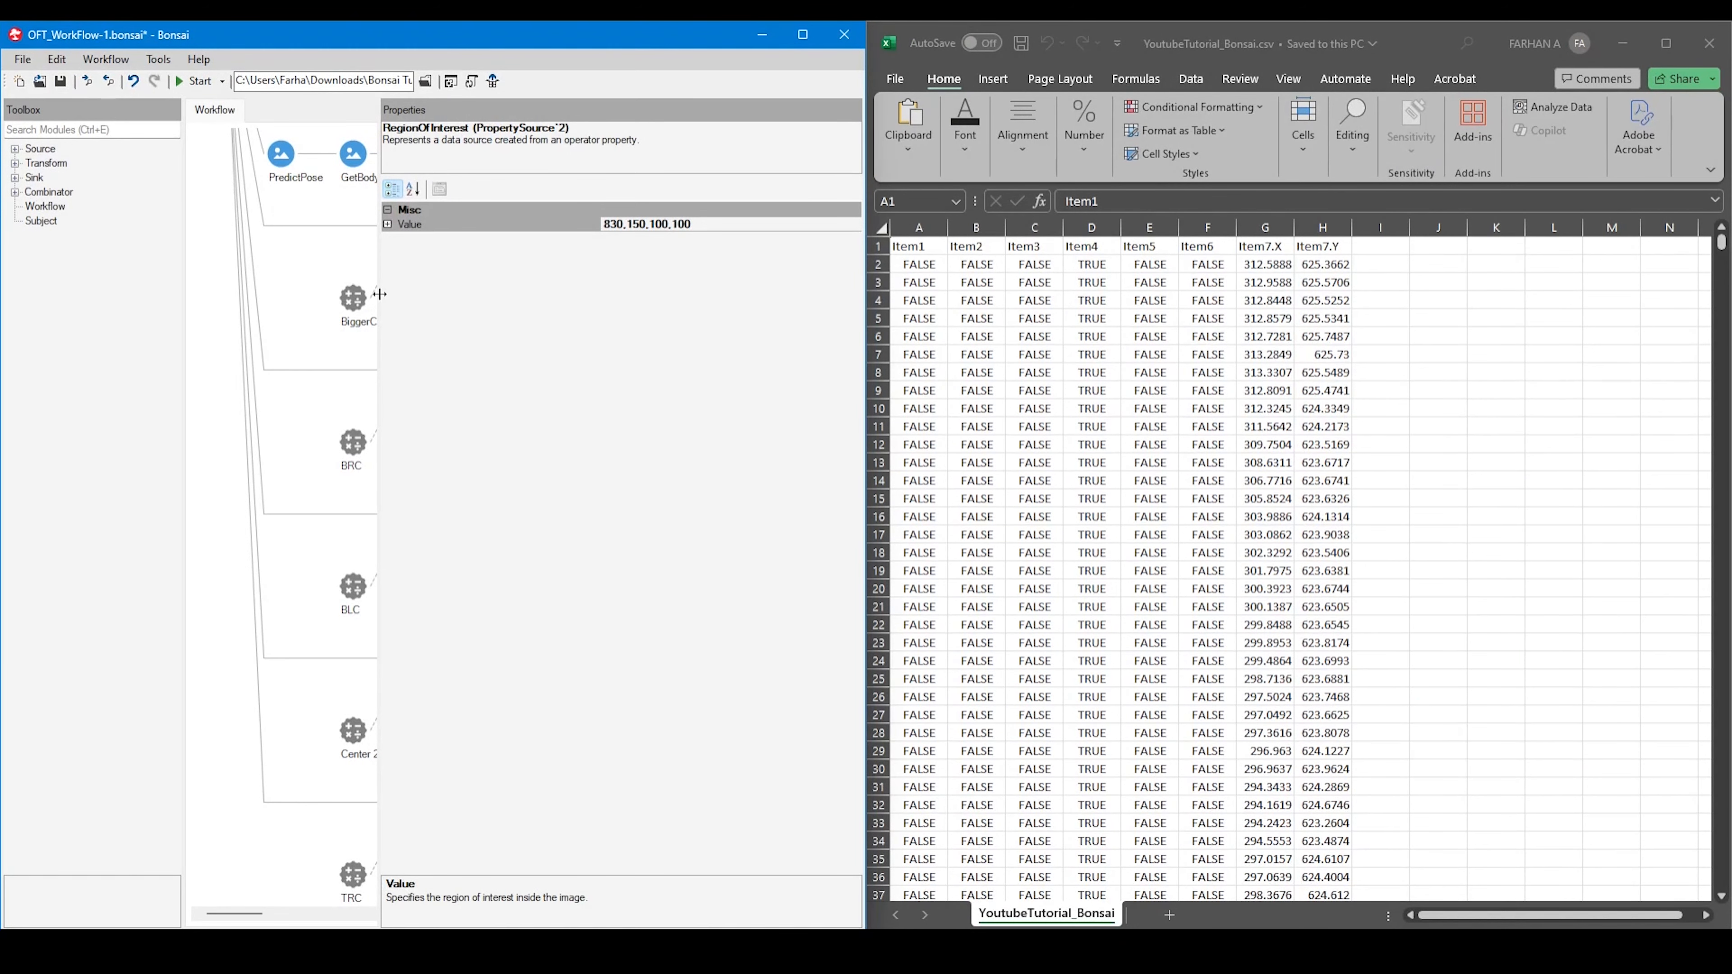
left_click_drag(379, 297, 753, 341)
scroll(546, 367, "up", 2)
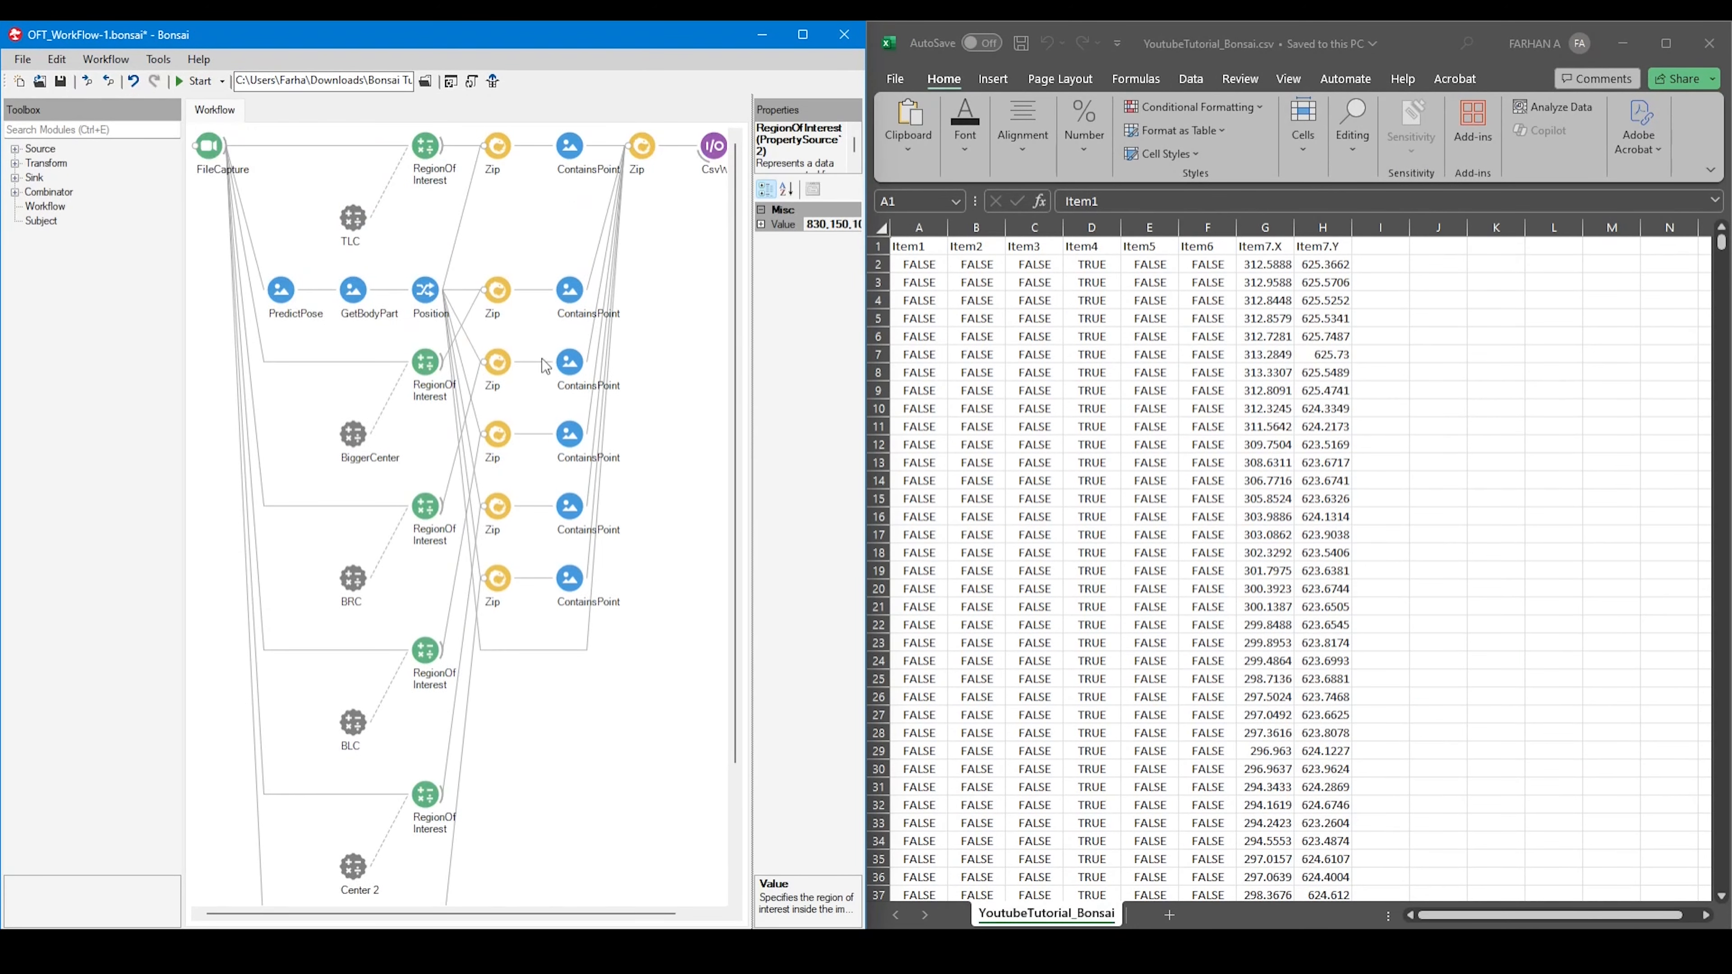
Match the workflow's region nodes to the CSV headers Item1 to Item6, and point out the Item7.X and Item7.Y position columns
left_click(424, 145)
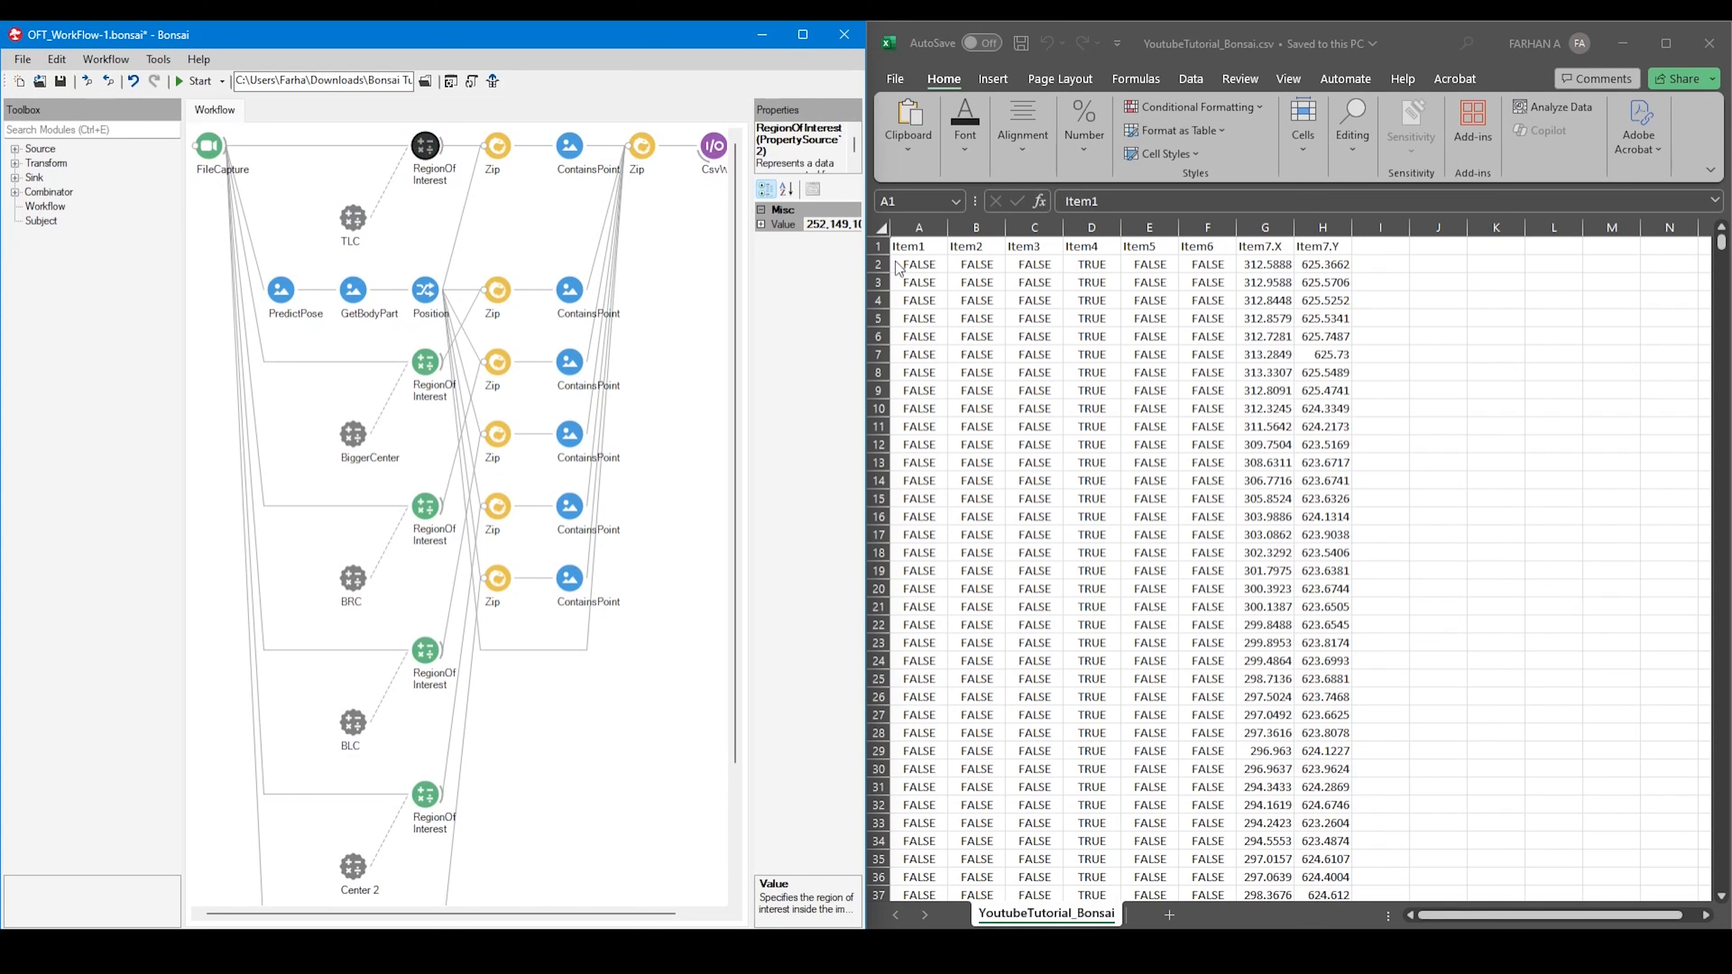
left_click(933, 246)
double_click(934, 246)
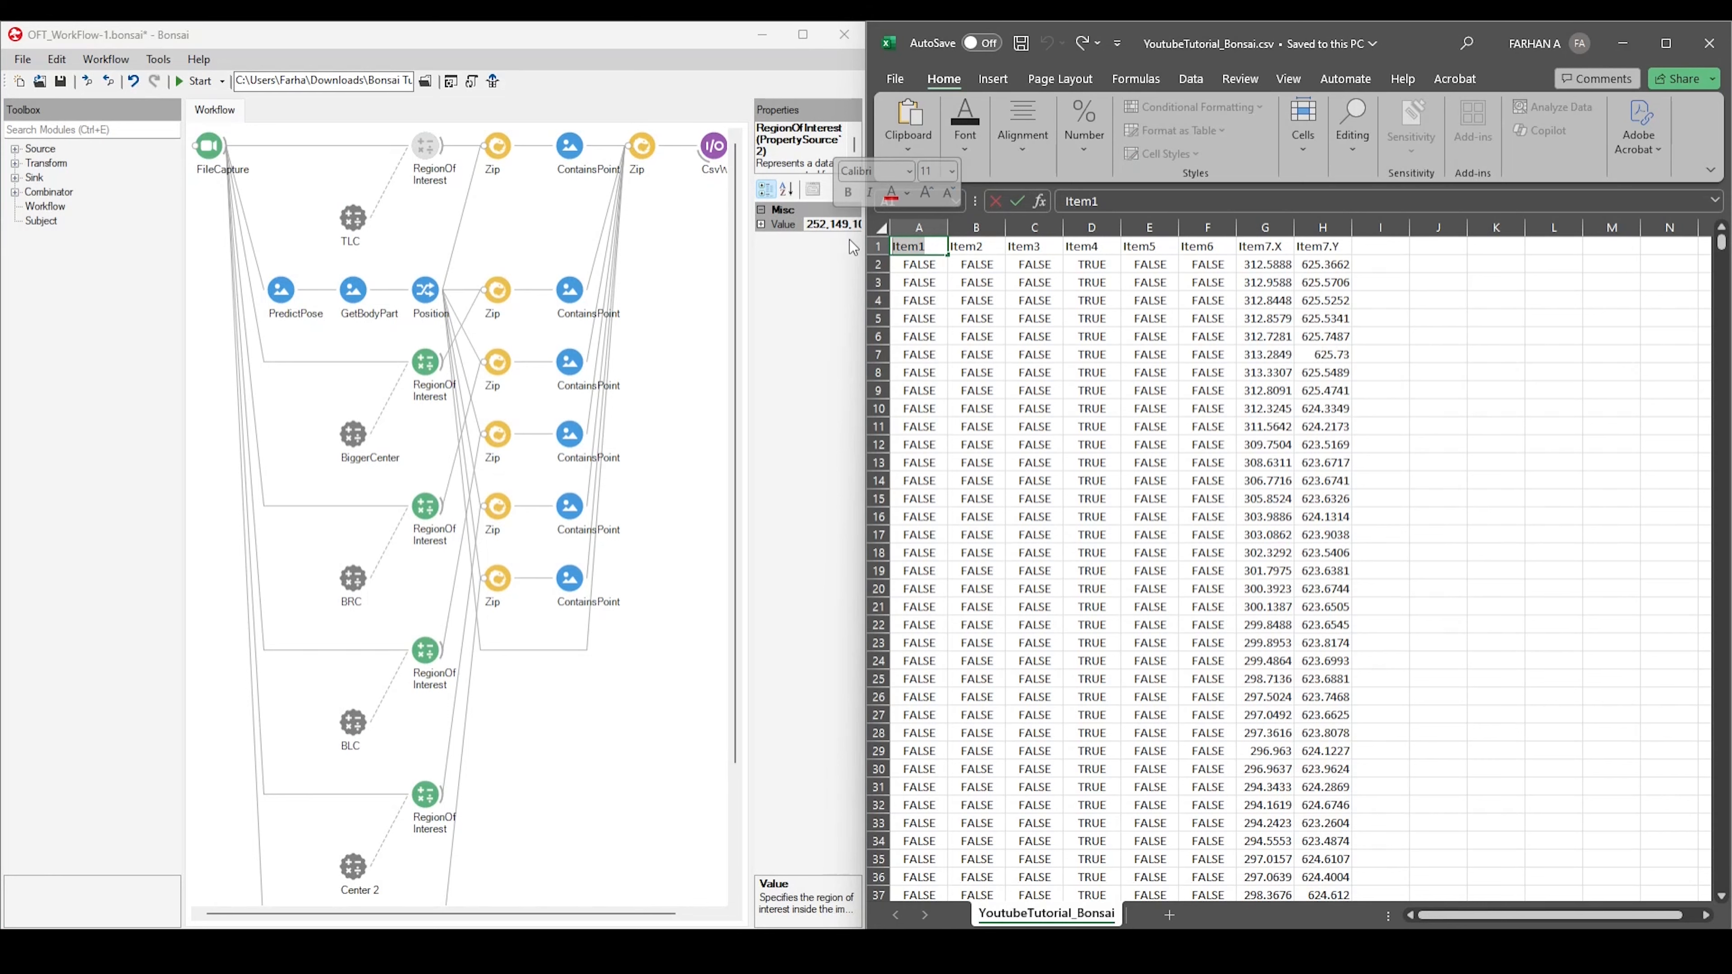
left_click(354, 435)
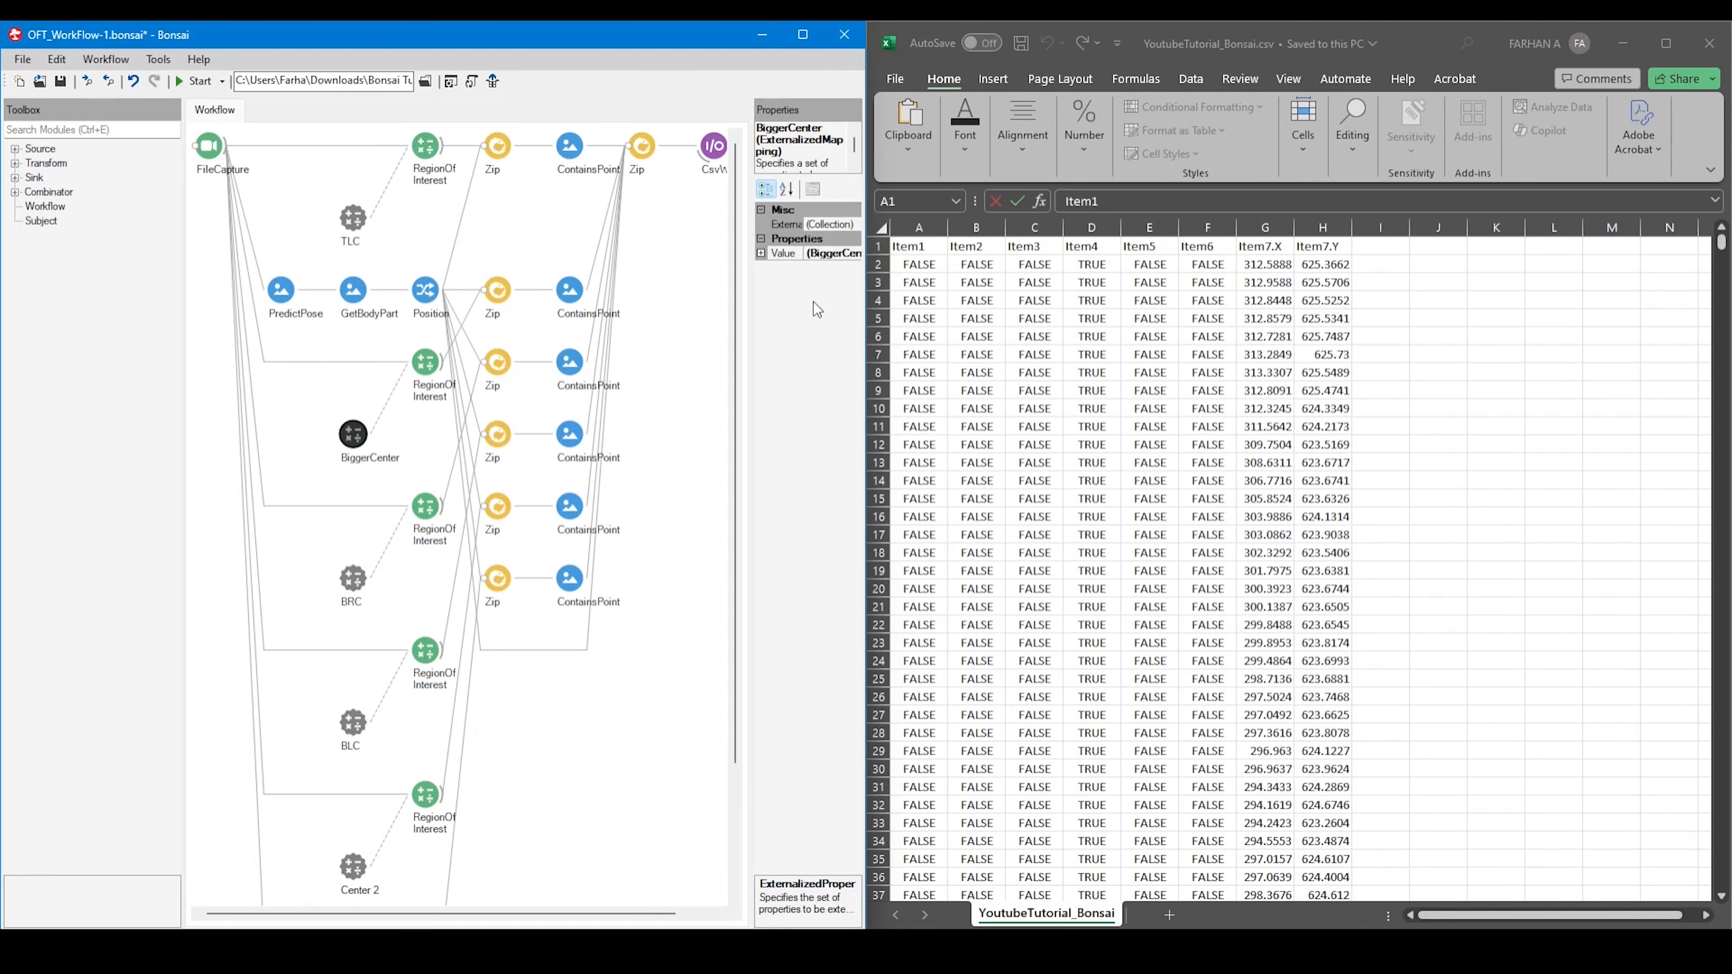
left_click(988, 246)
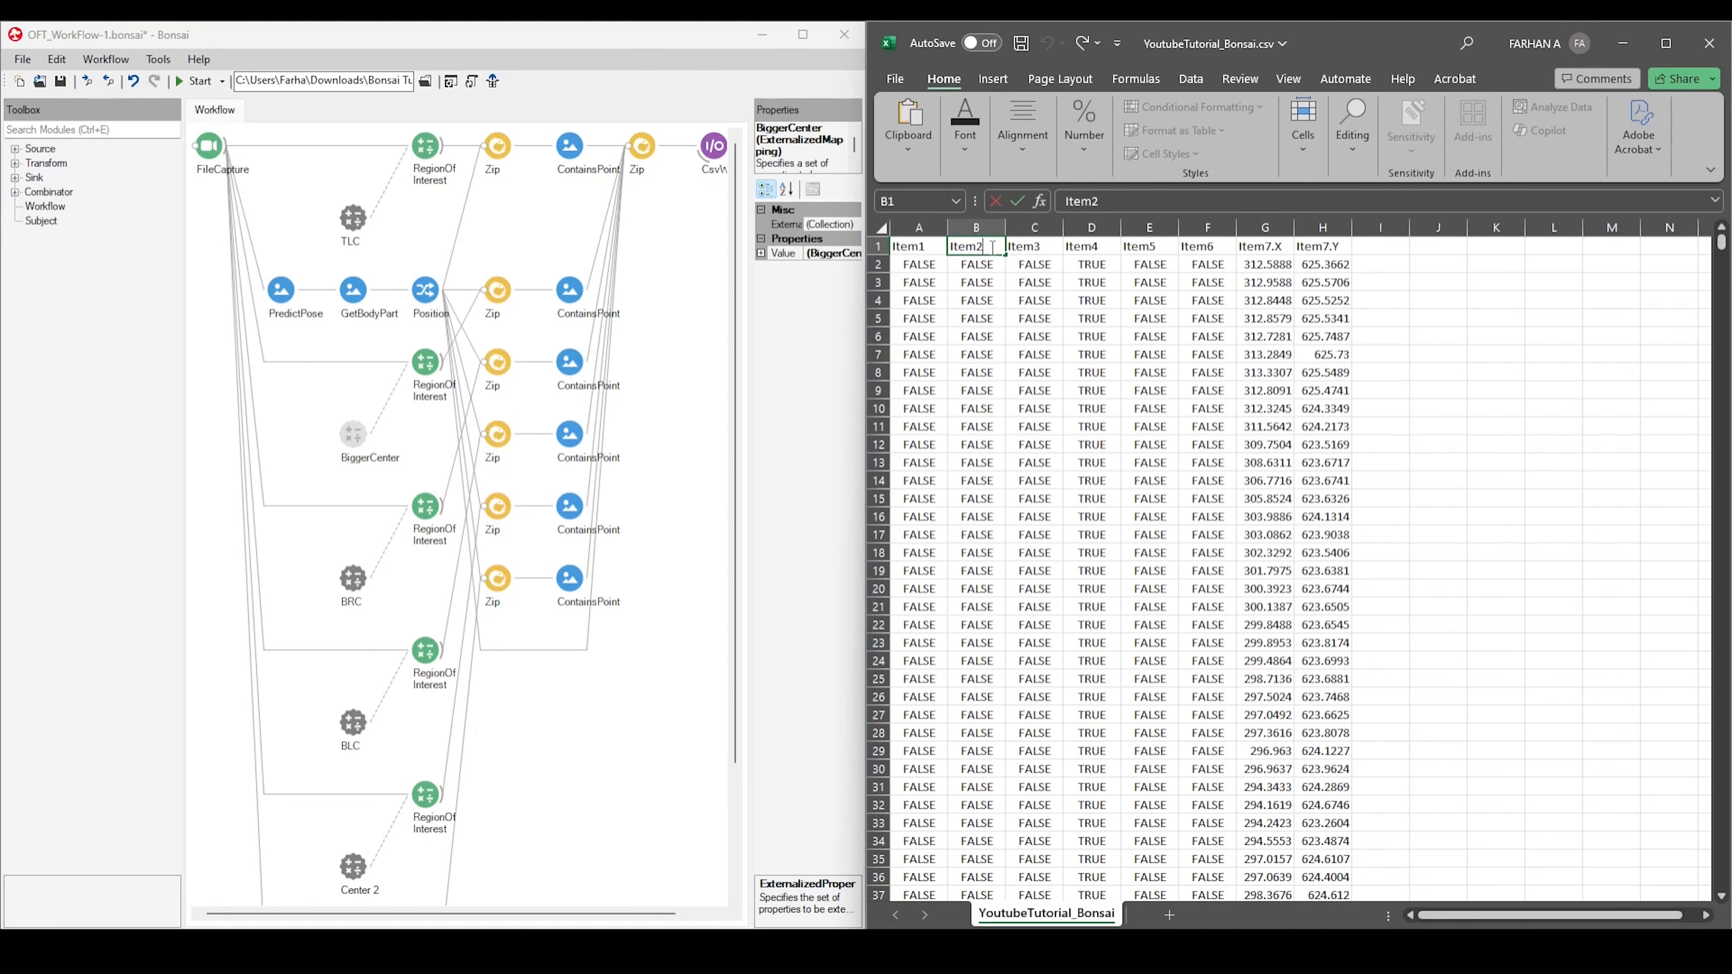
left_click(1040, 247)
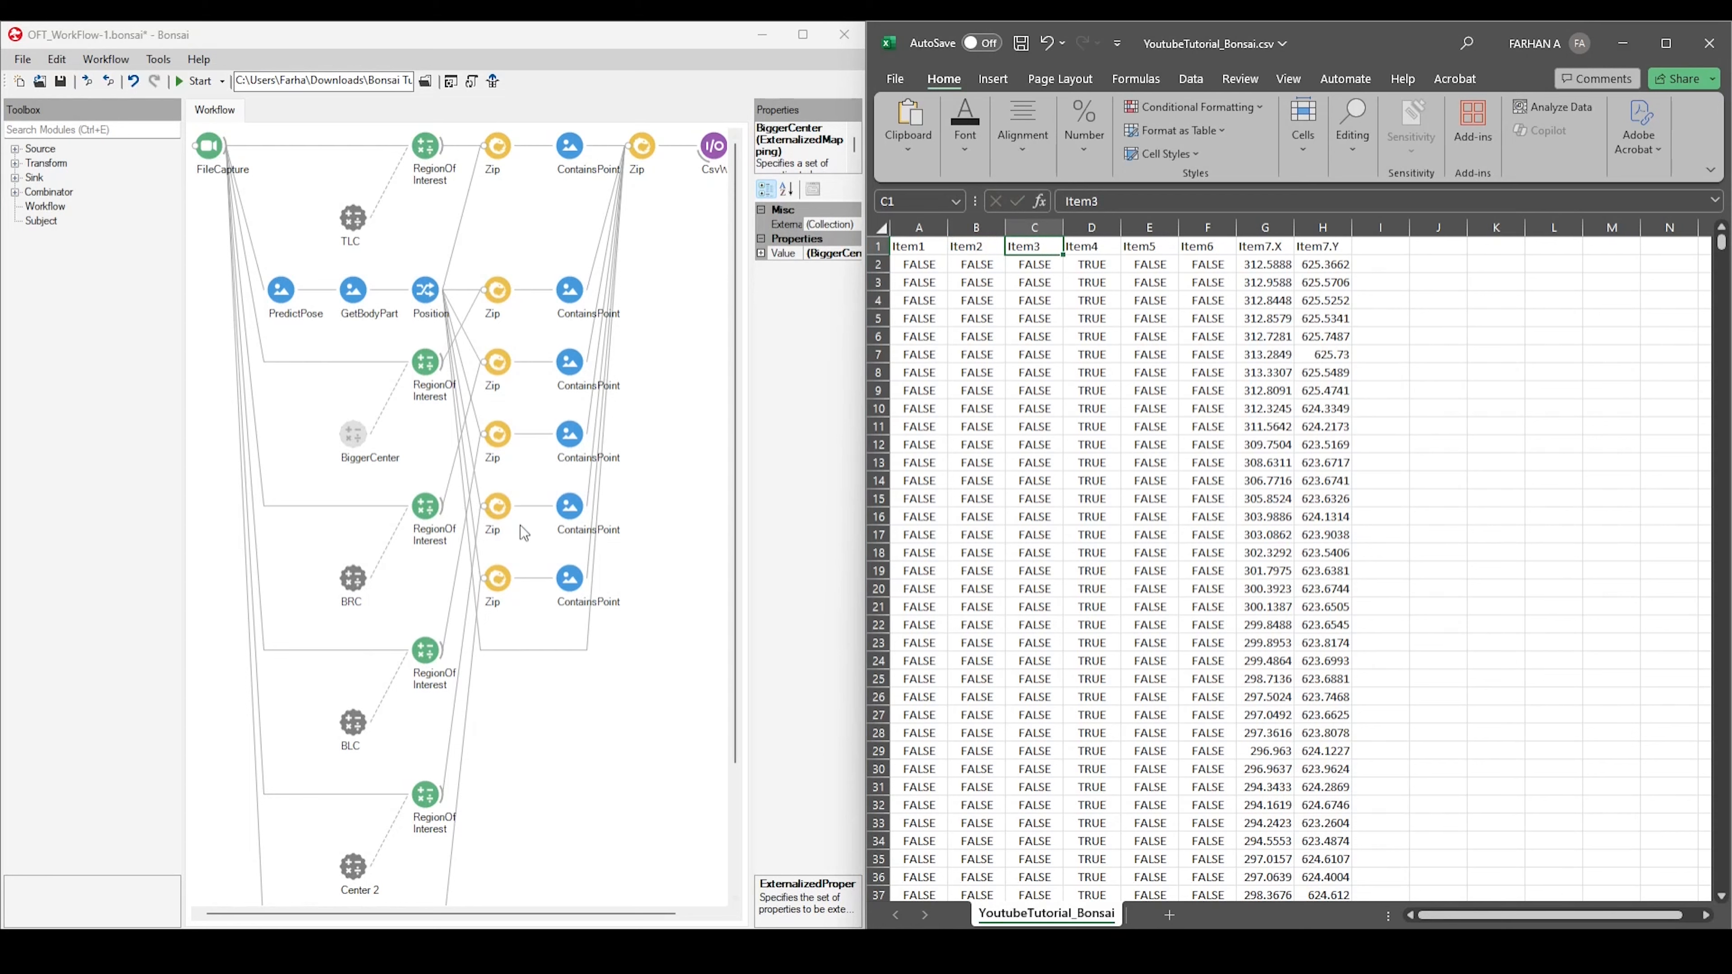
left_click(375, 571)
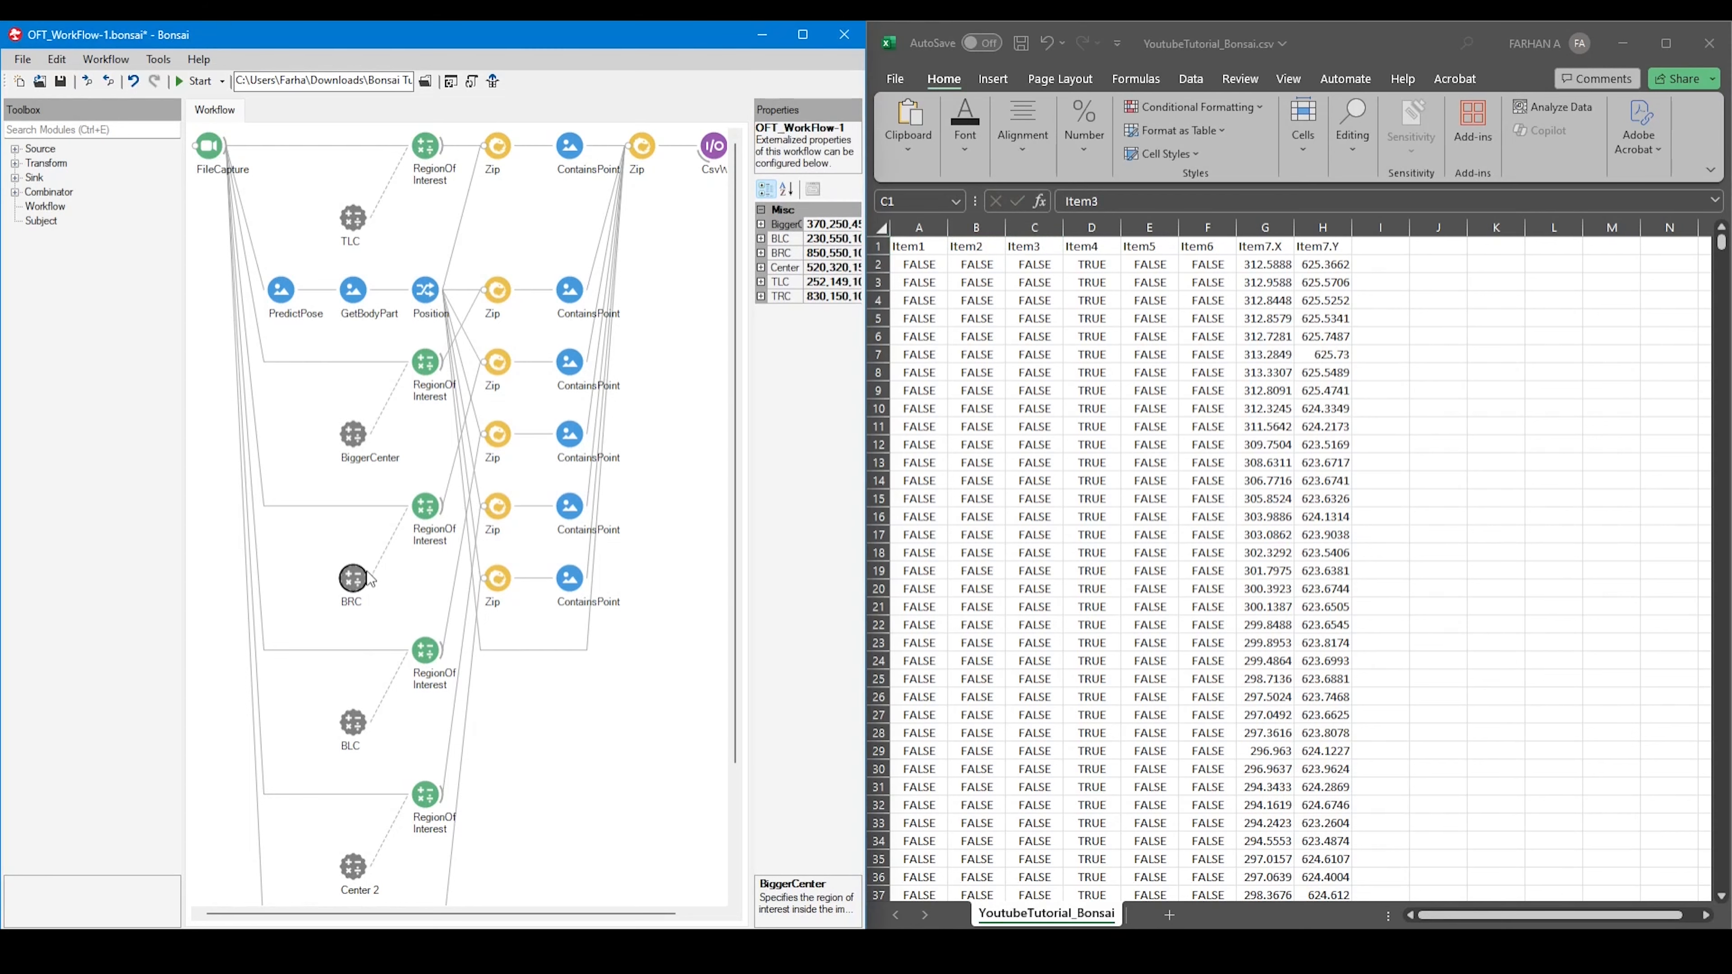
left_click(1099, 247)
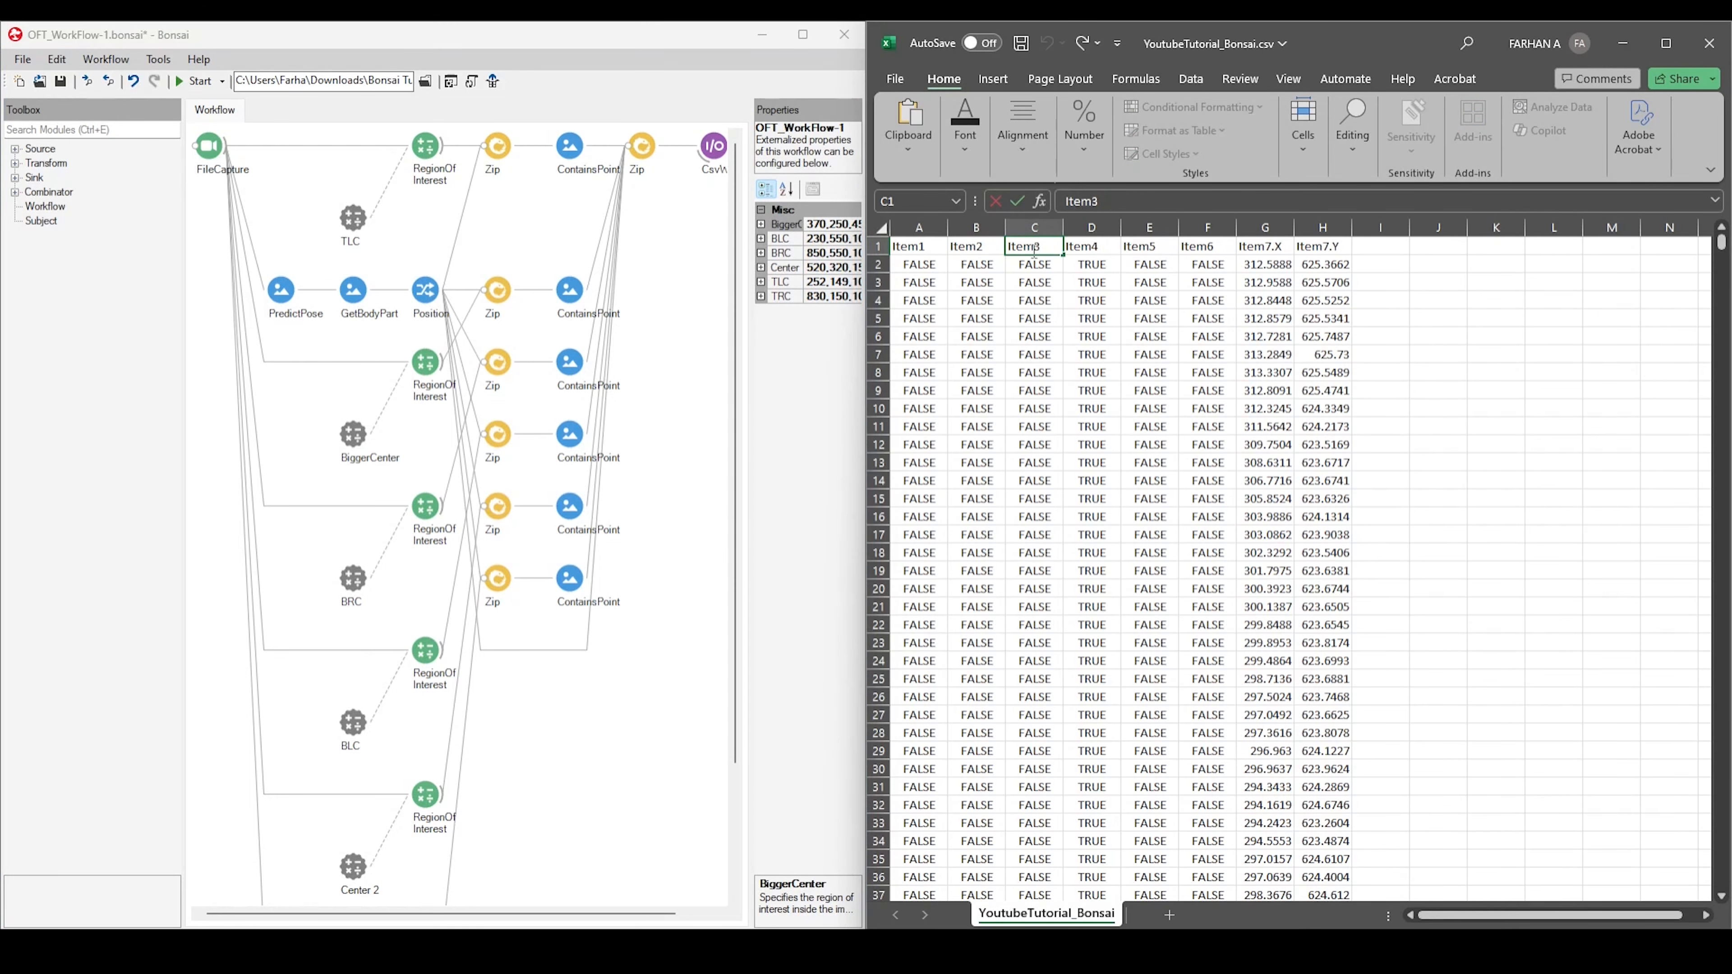
left_click(1114, 246)
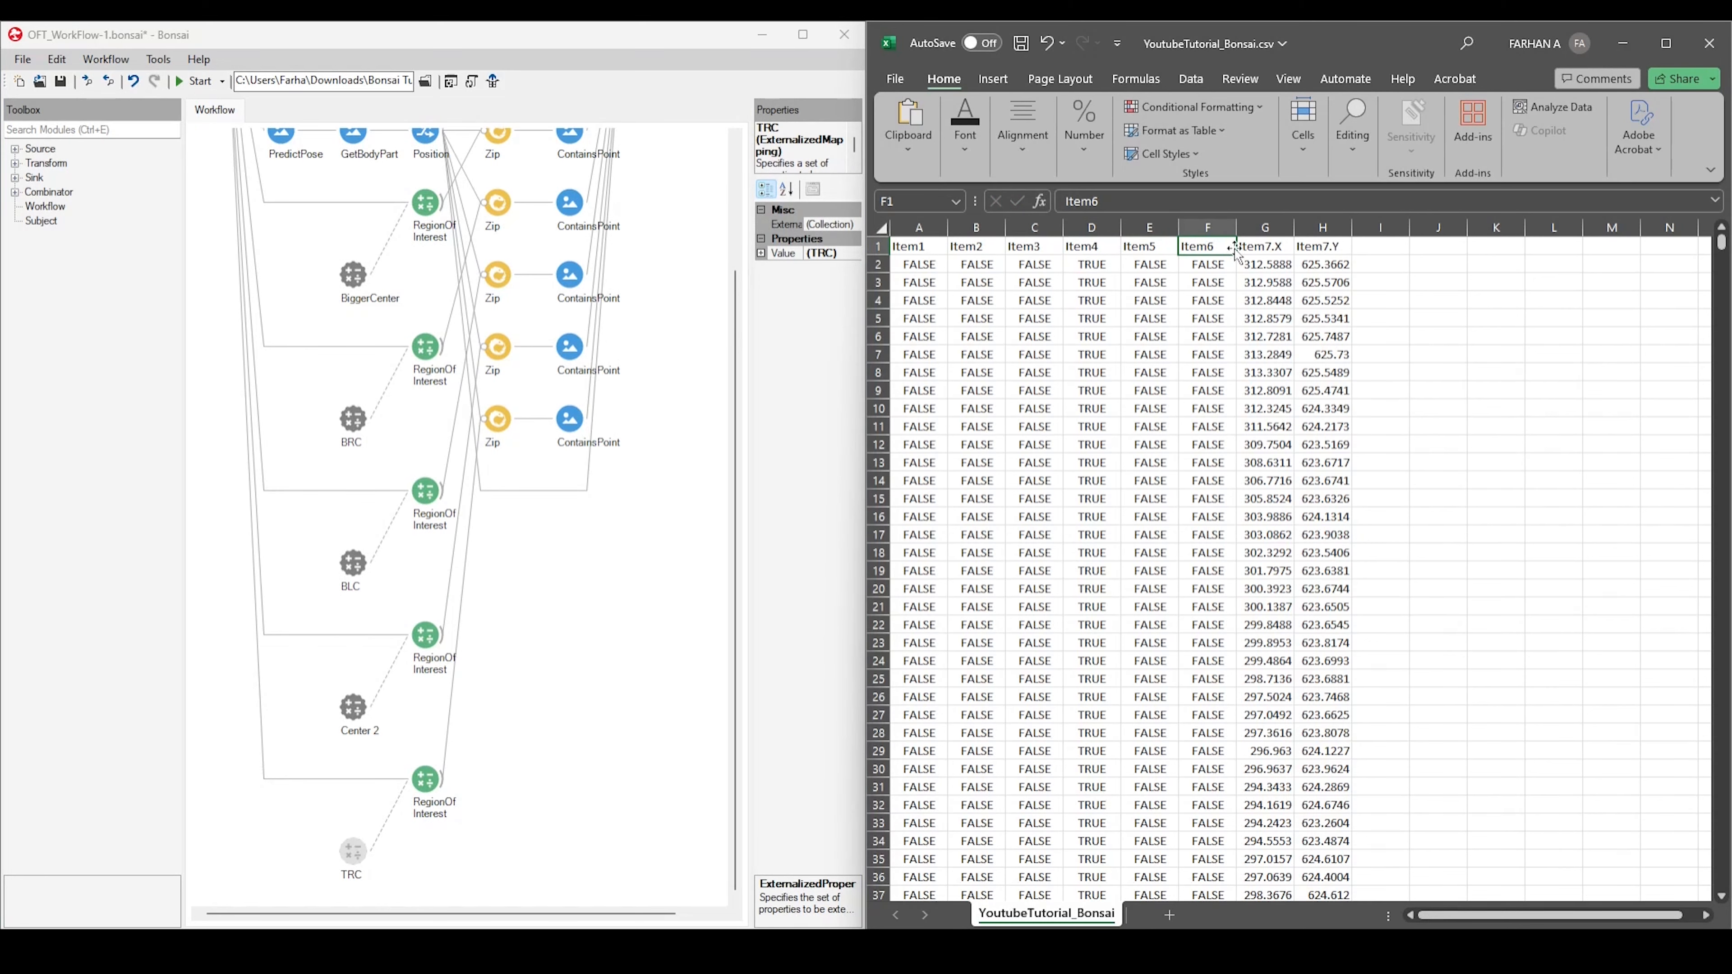
left_click(1269, 248)
left_click(1318, 245)
Insert an XY scatter chart plotting the Item7.X and Item7.Y columns against each other
left_click_drag(1266, 227, 1322, 238)
left_click(994, 78)
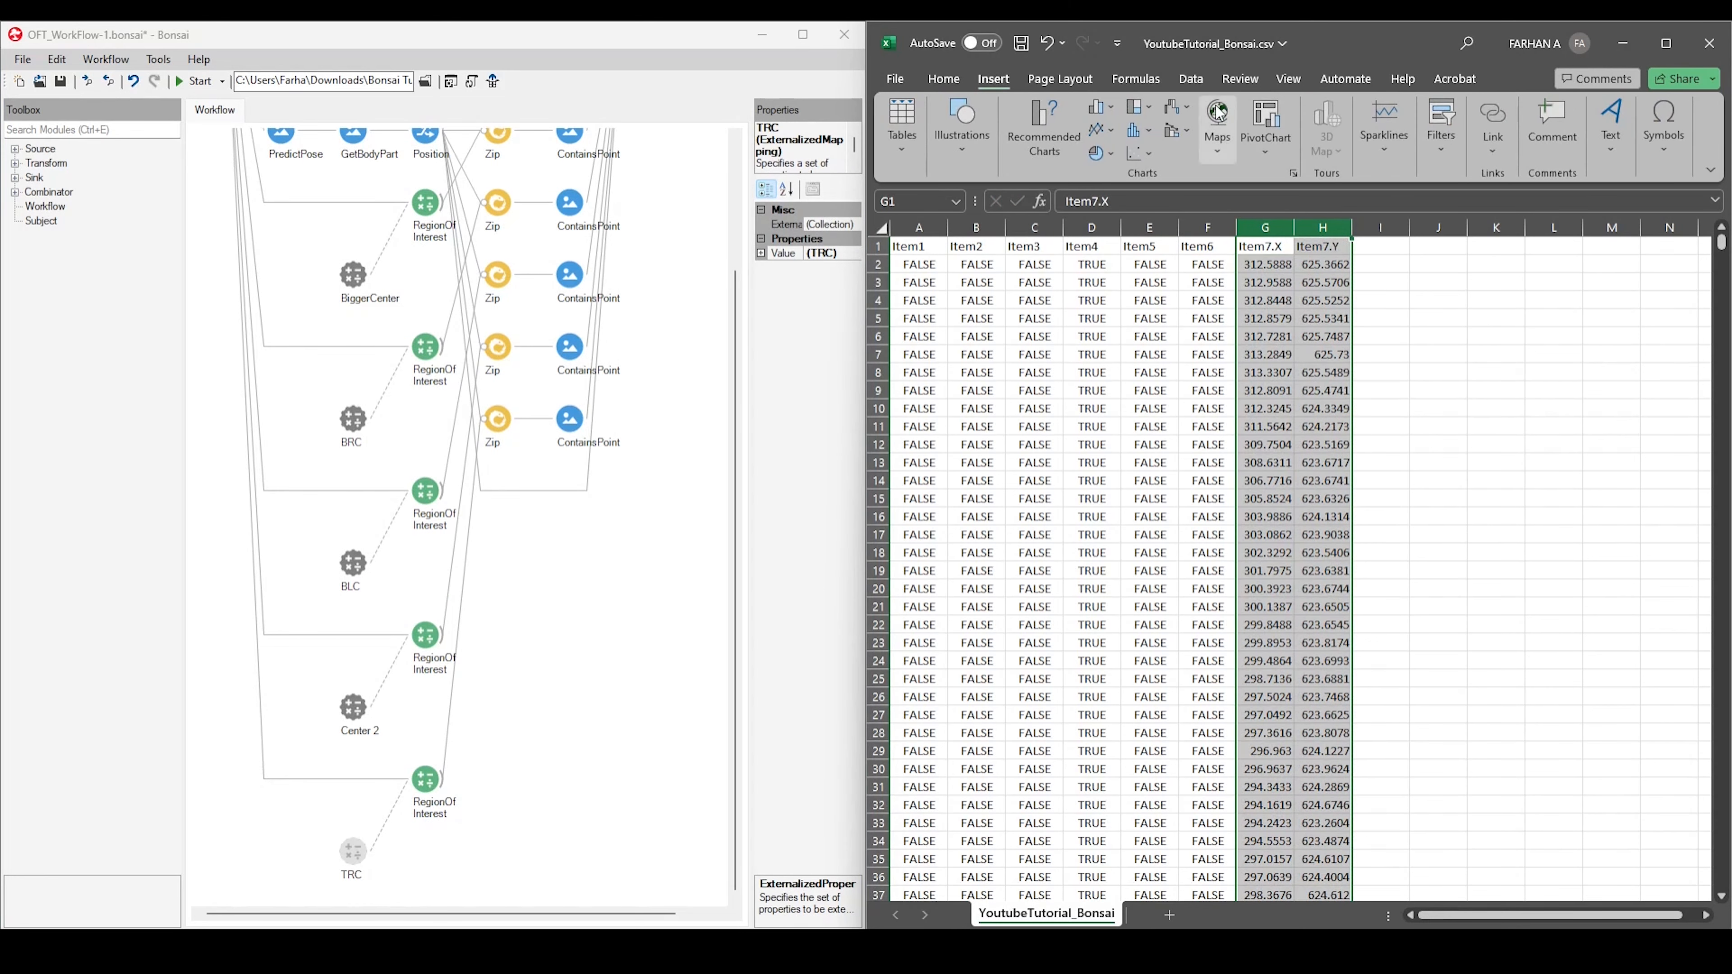
left_click(1049, 123)
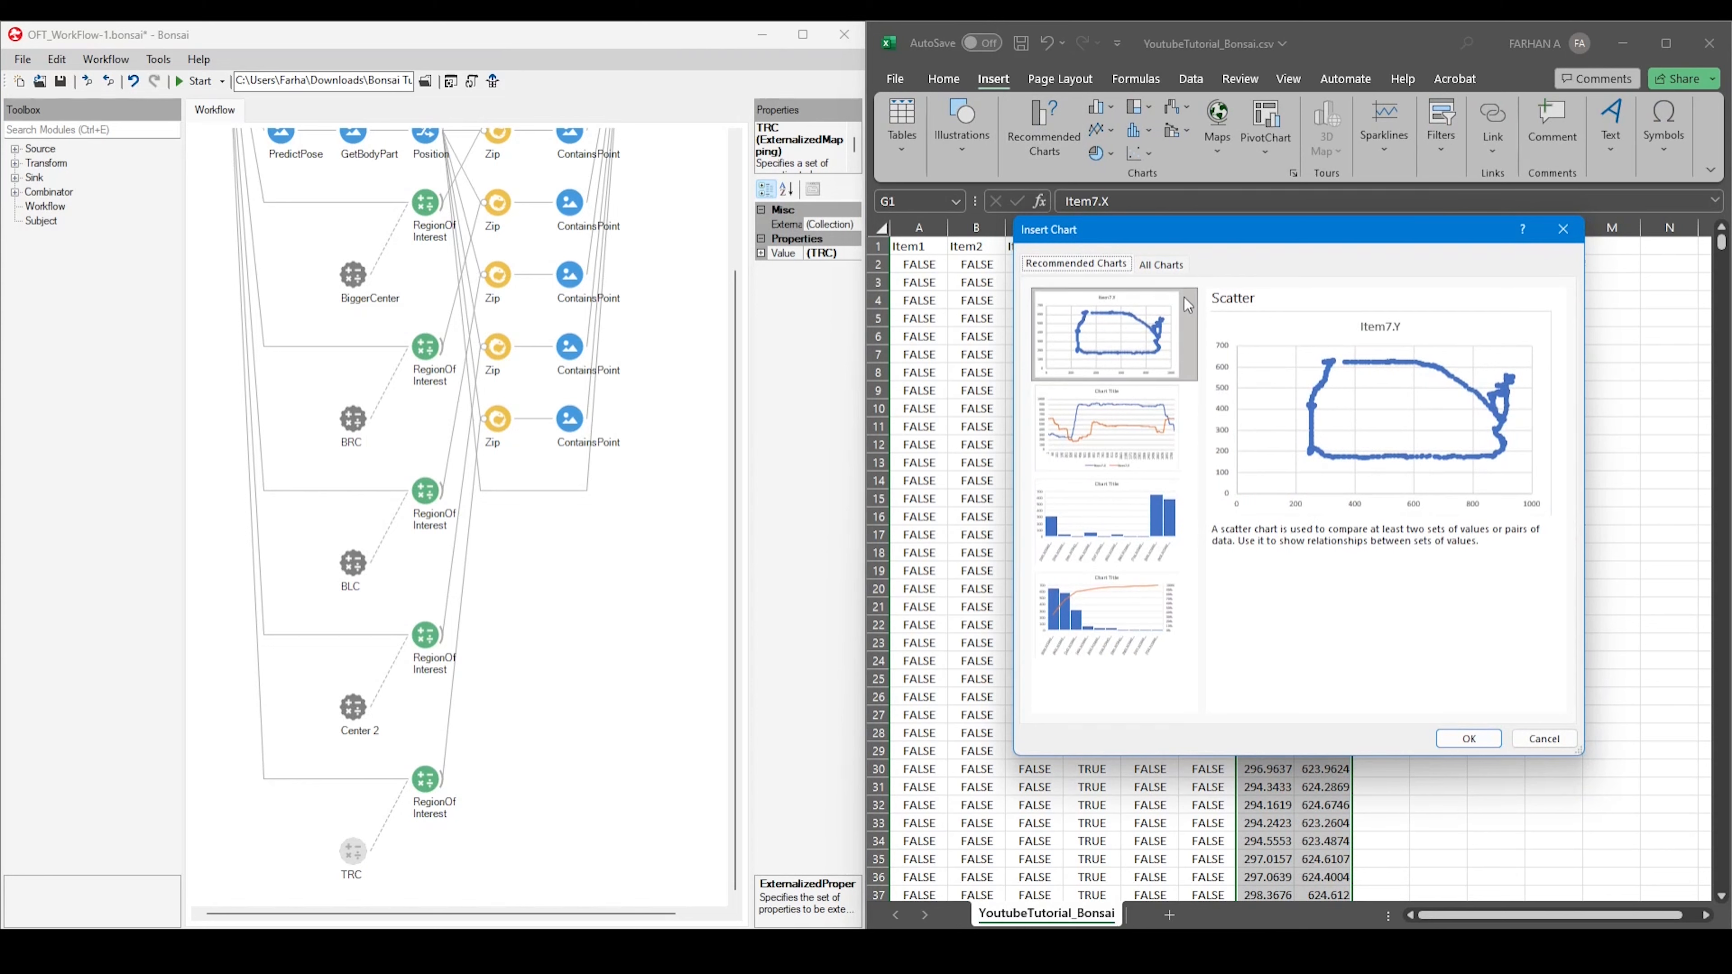
left_click(1176, 263)
left_click(1085, 449)
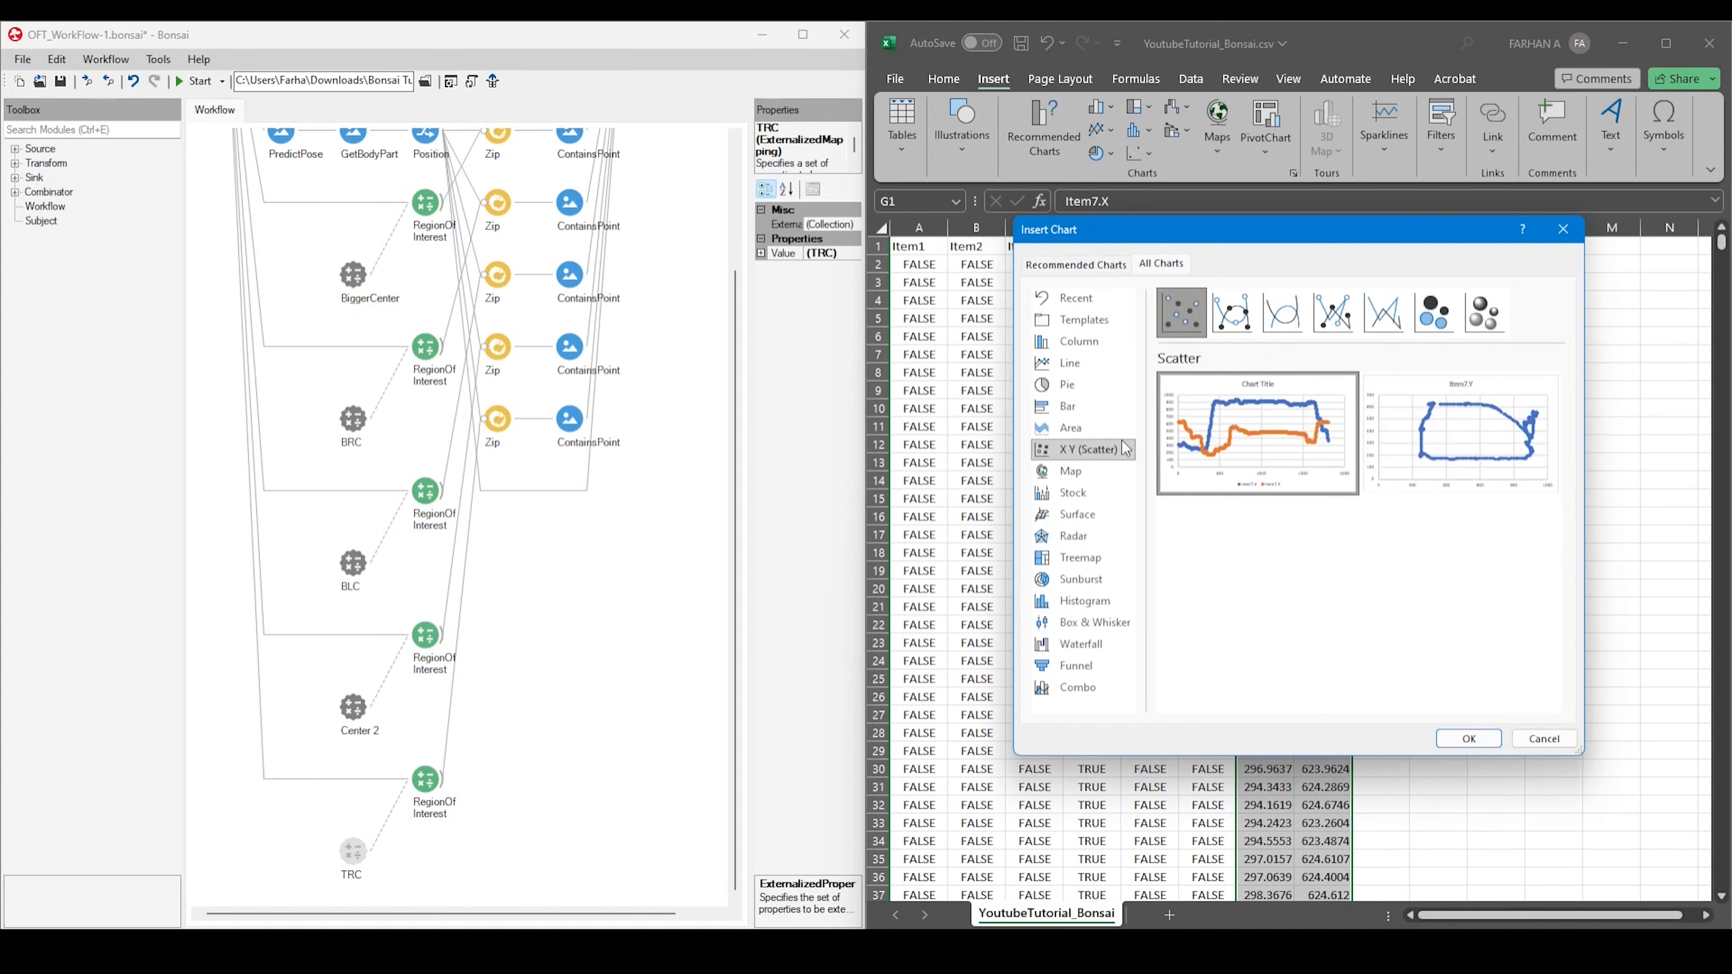
mouse_move(1403, 454)
left_click(1468, 739)
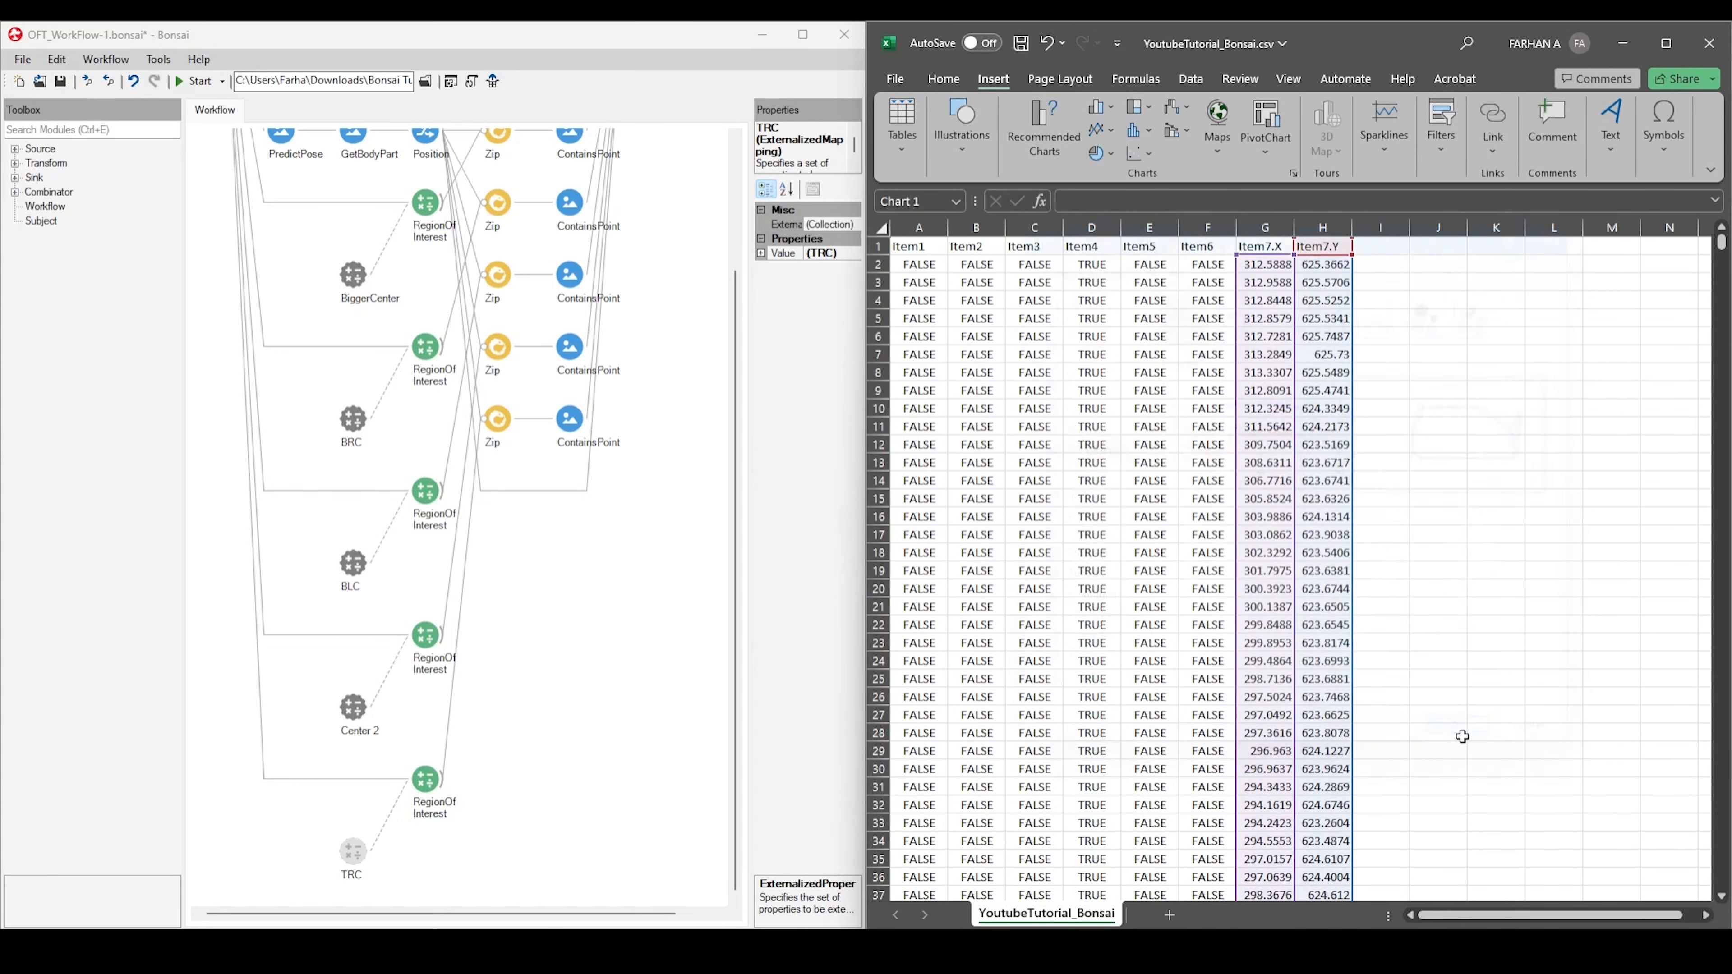
Delete the scatter chart and close YoutubeTutorial_Bonsai.csv without saving the changes
key("Delete")
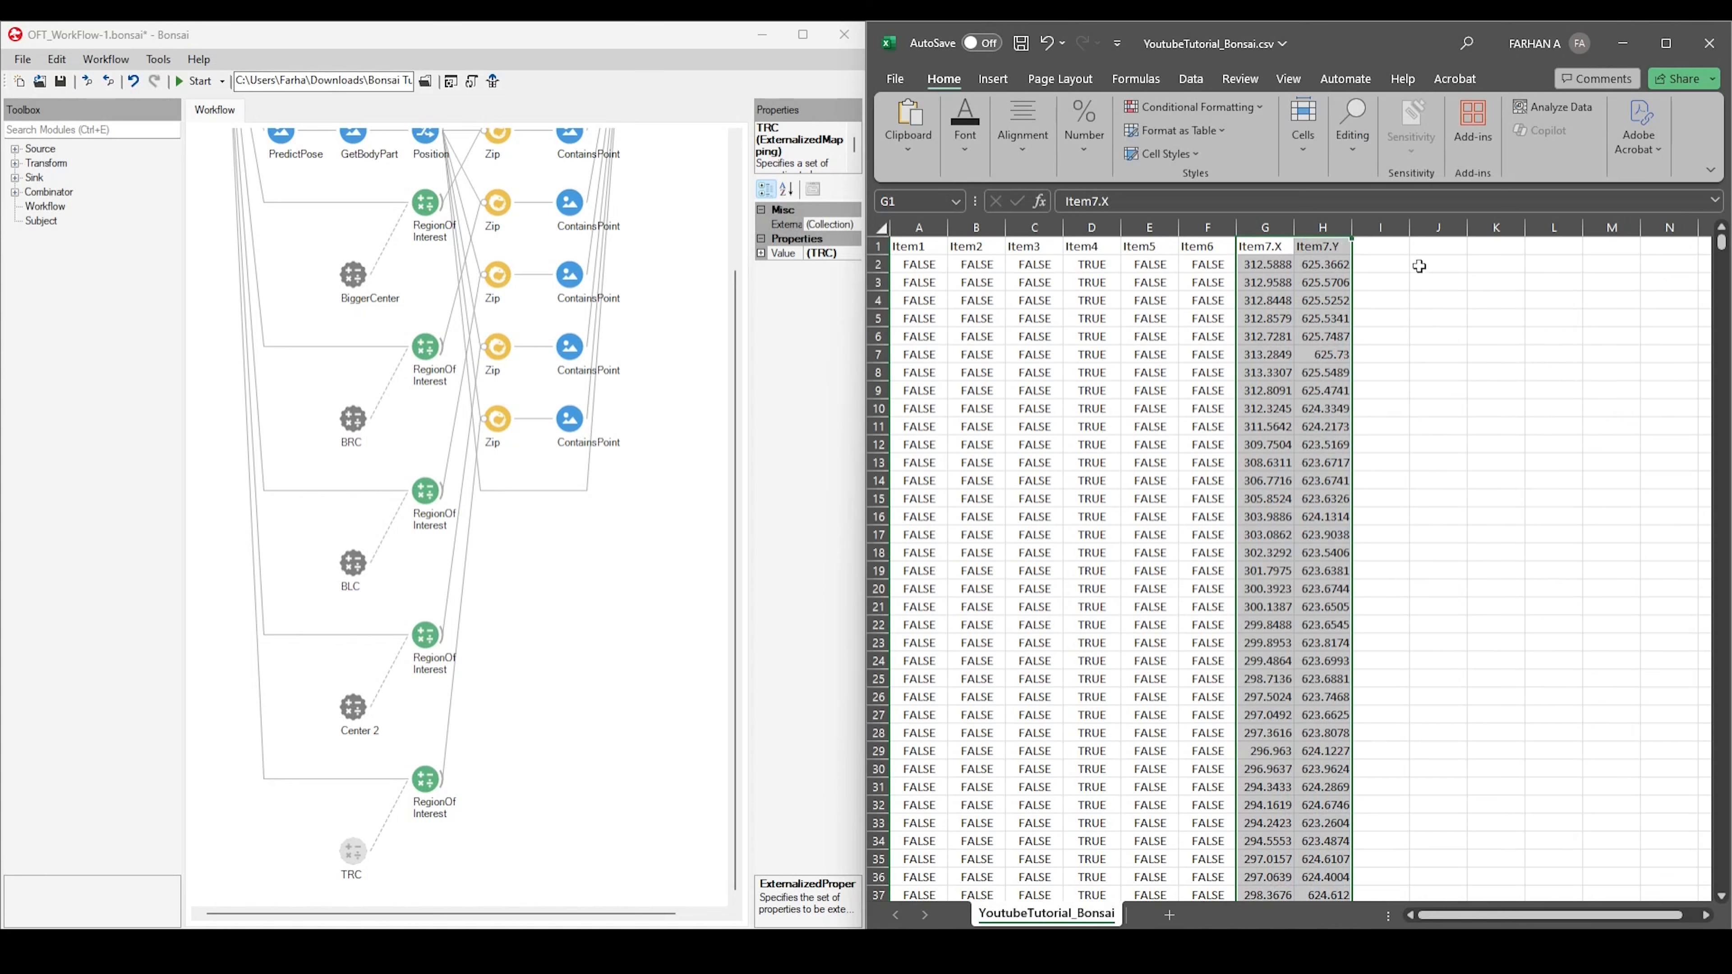
left_click(1709, 42)
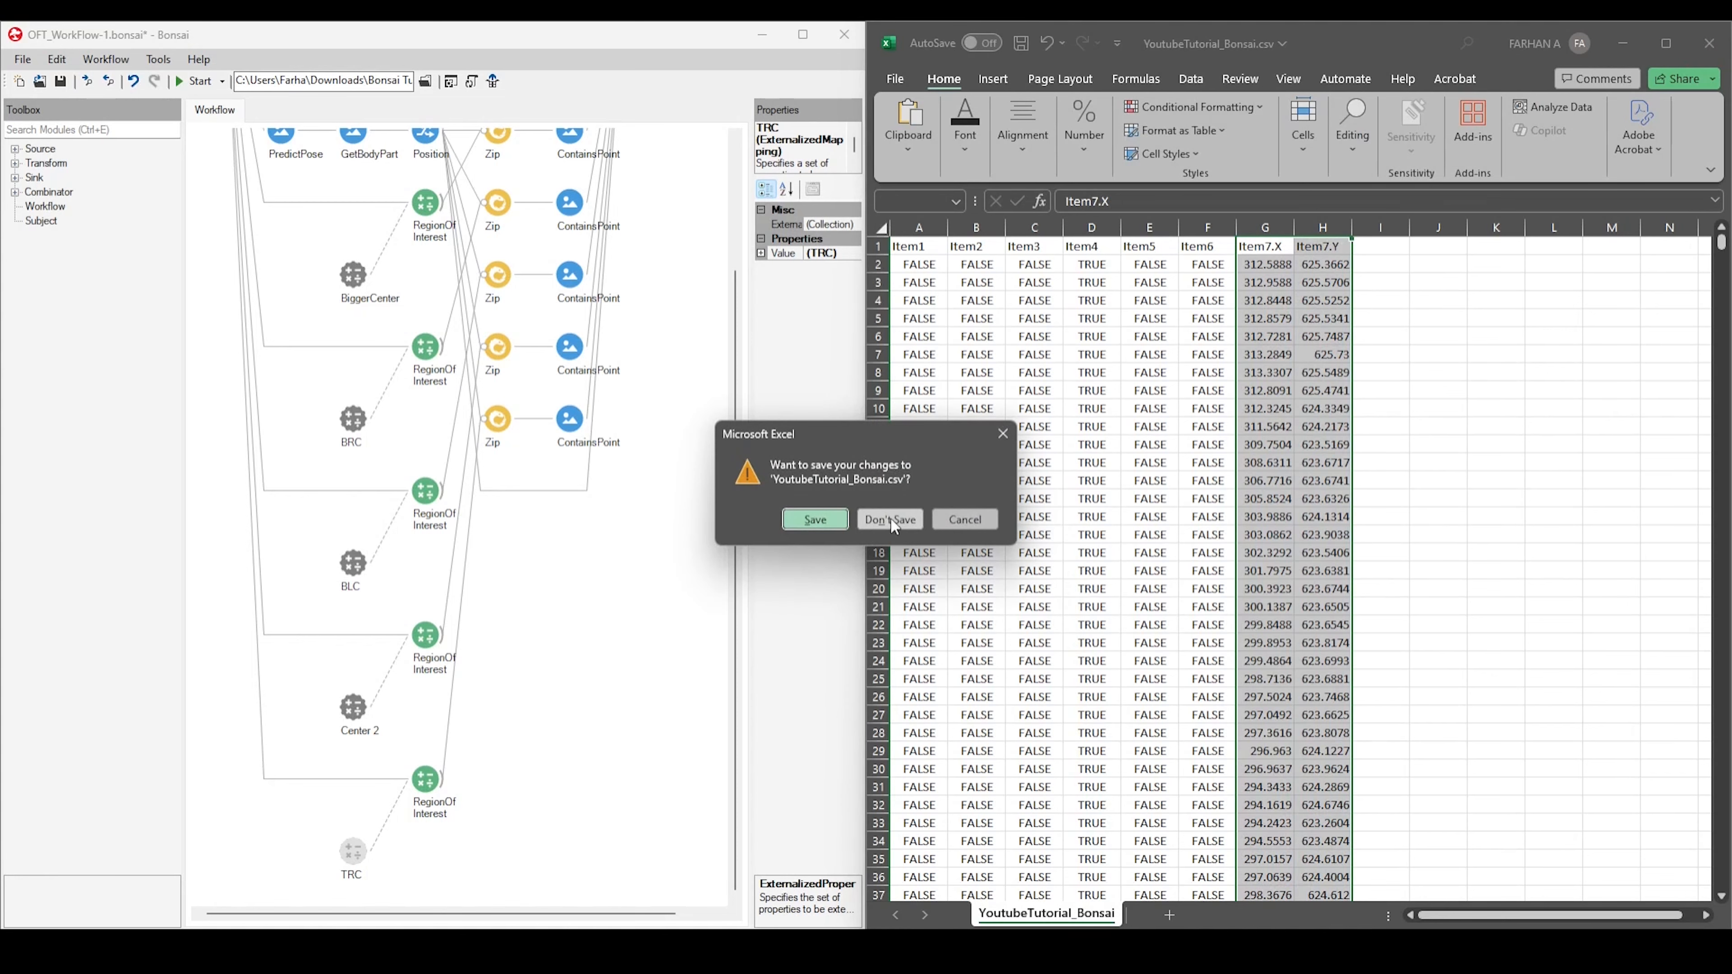
left_click(890, 520)
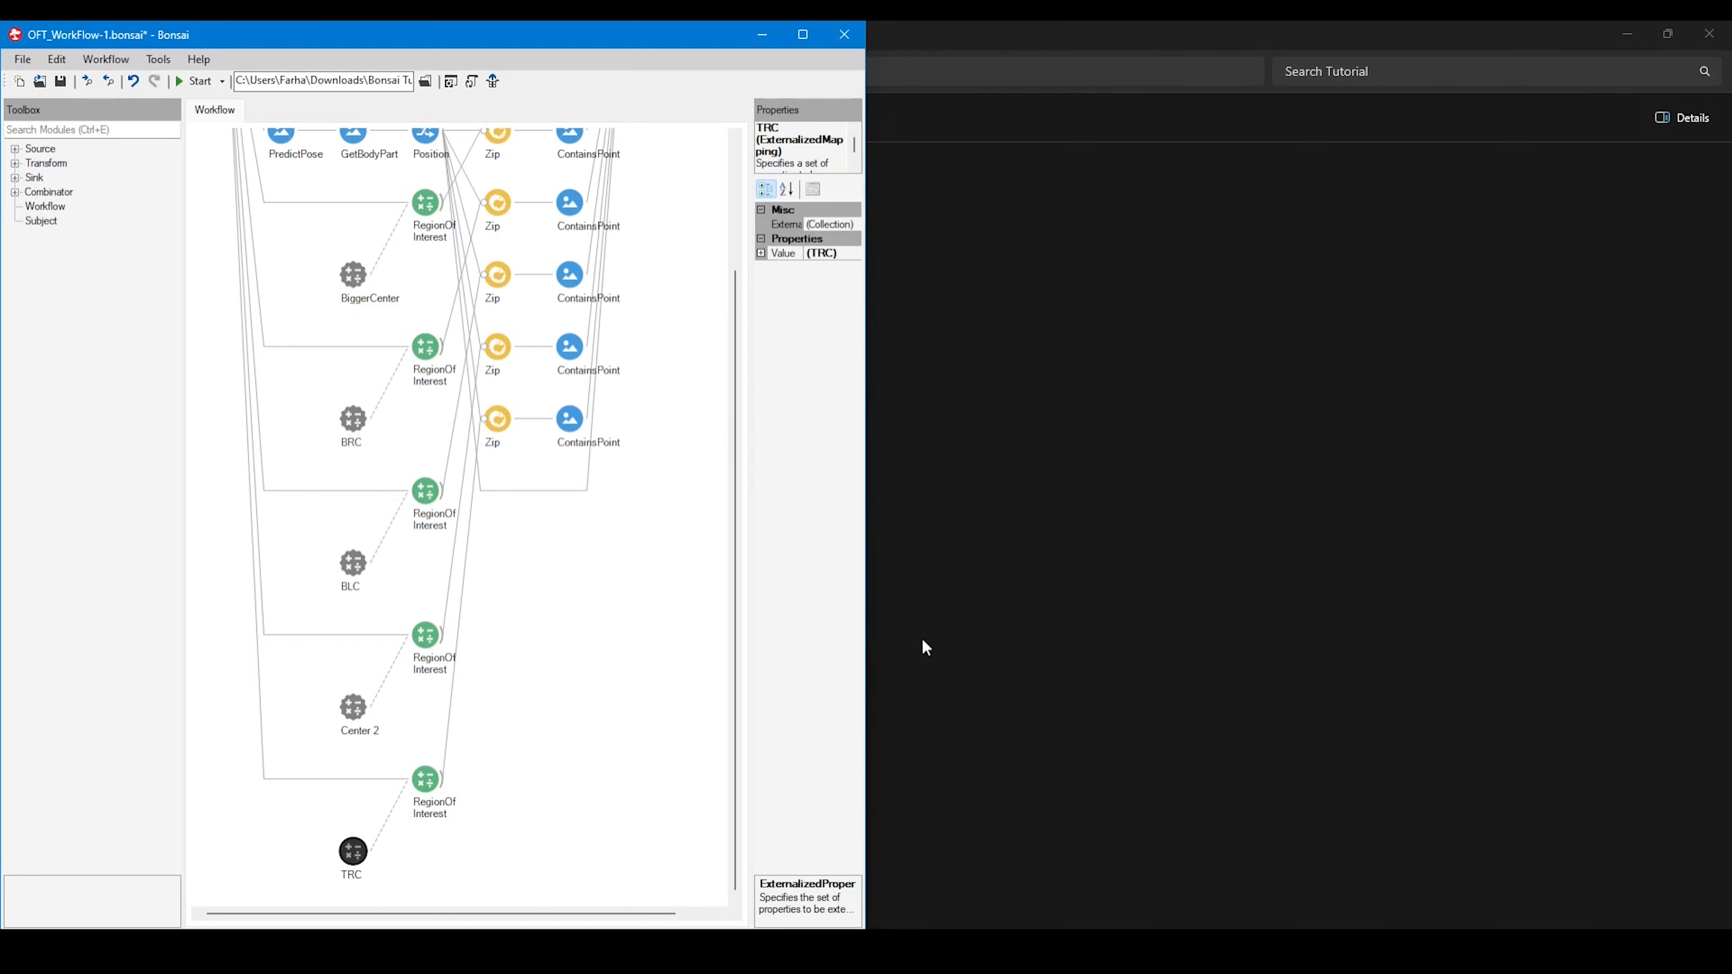
Switch from Bonsai to the Bonsai_DLC_BehaviorAnalysis repository on GitHub and download Bonsai_DLC_BehaviorAnalysis.py into the Tutorial folder
left_click(759, 44)
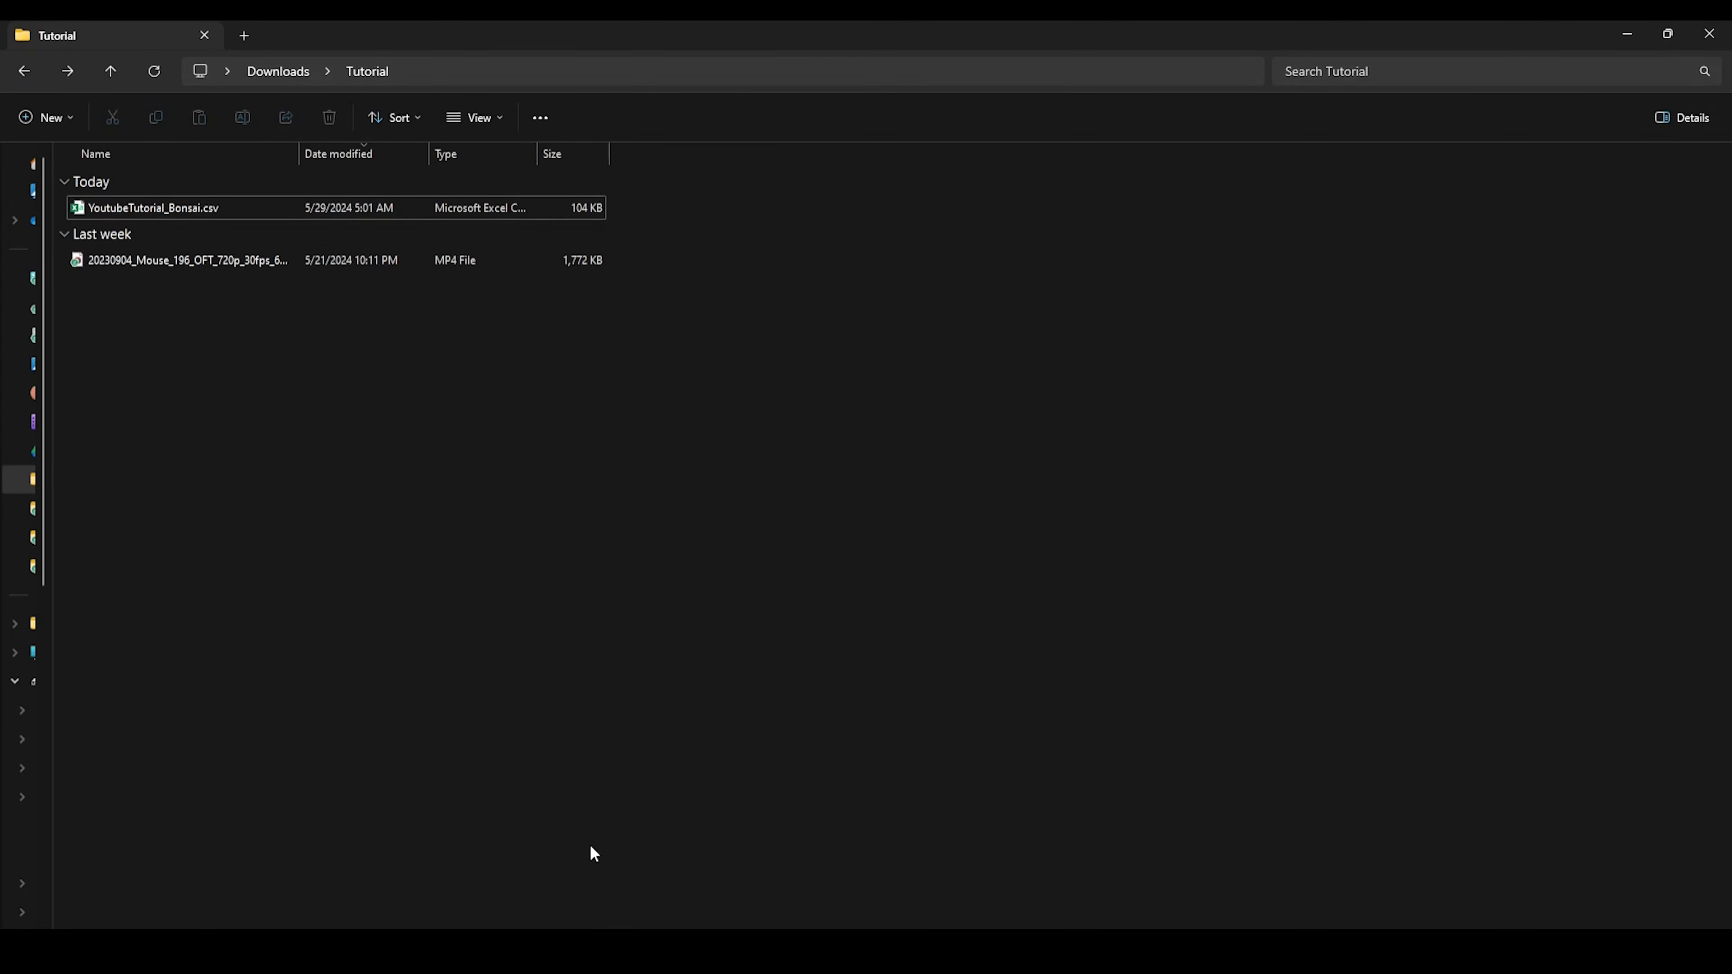
left_click(590, 870)
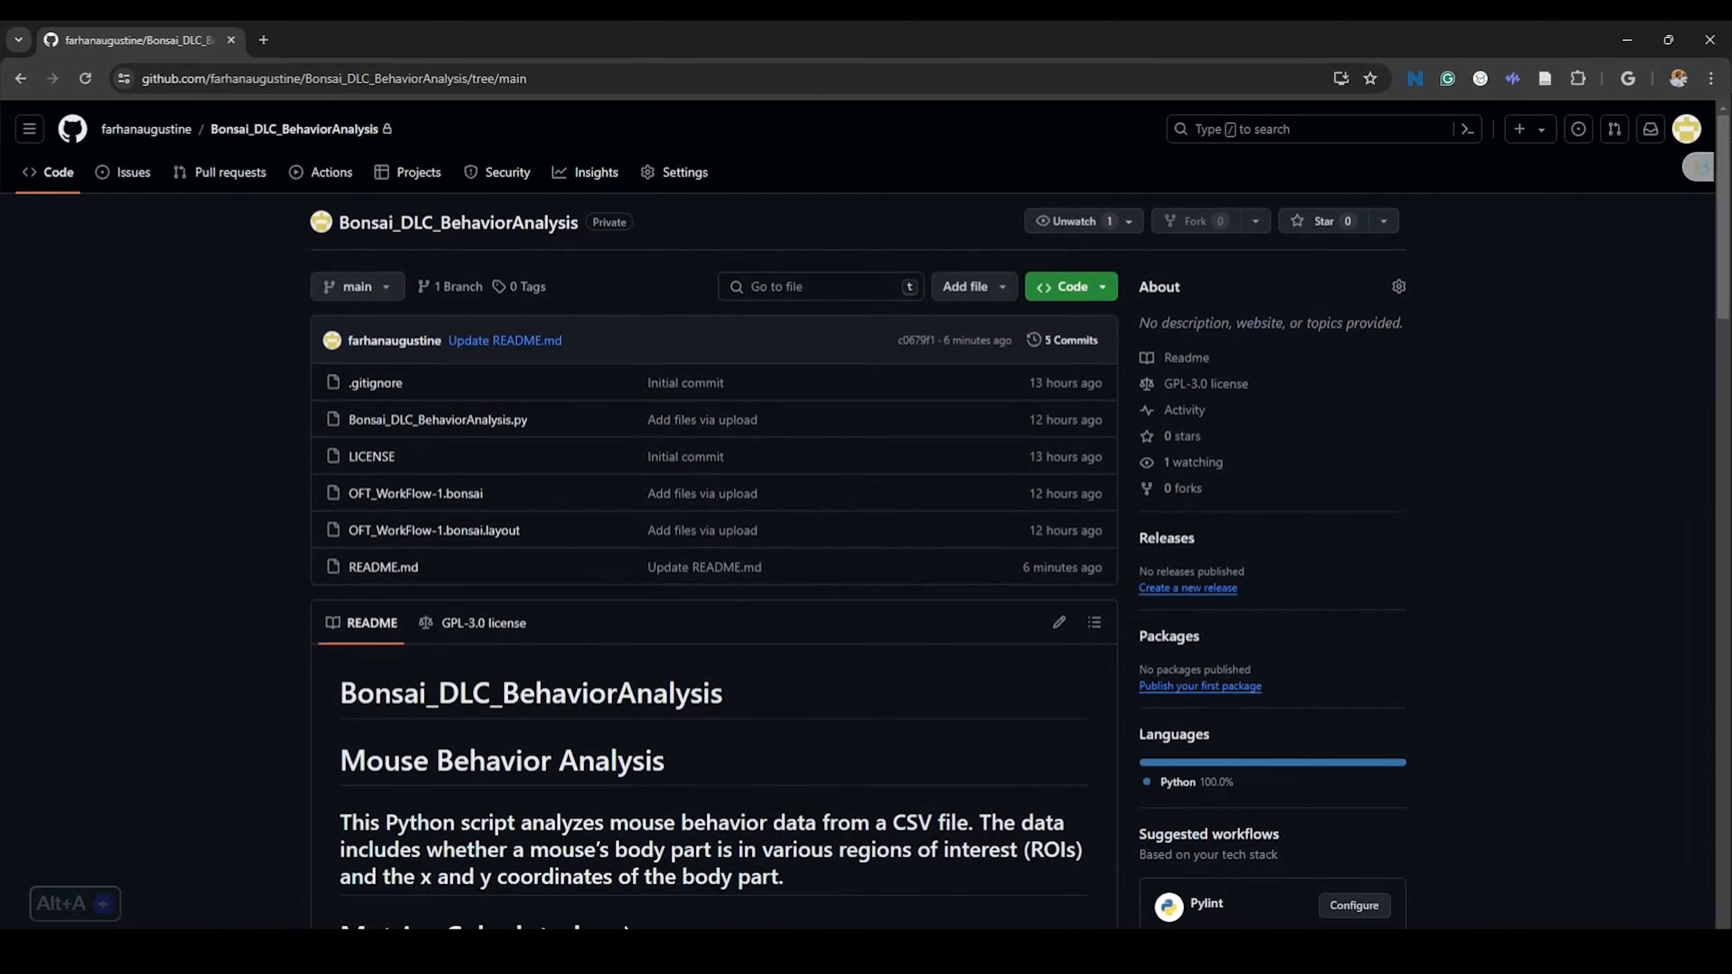
left_click(527, 421)
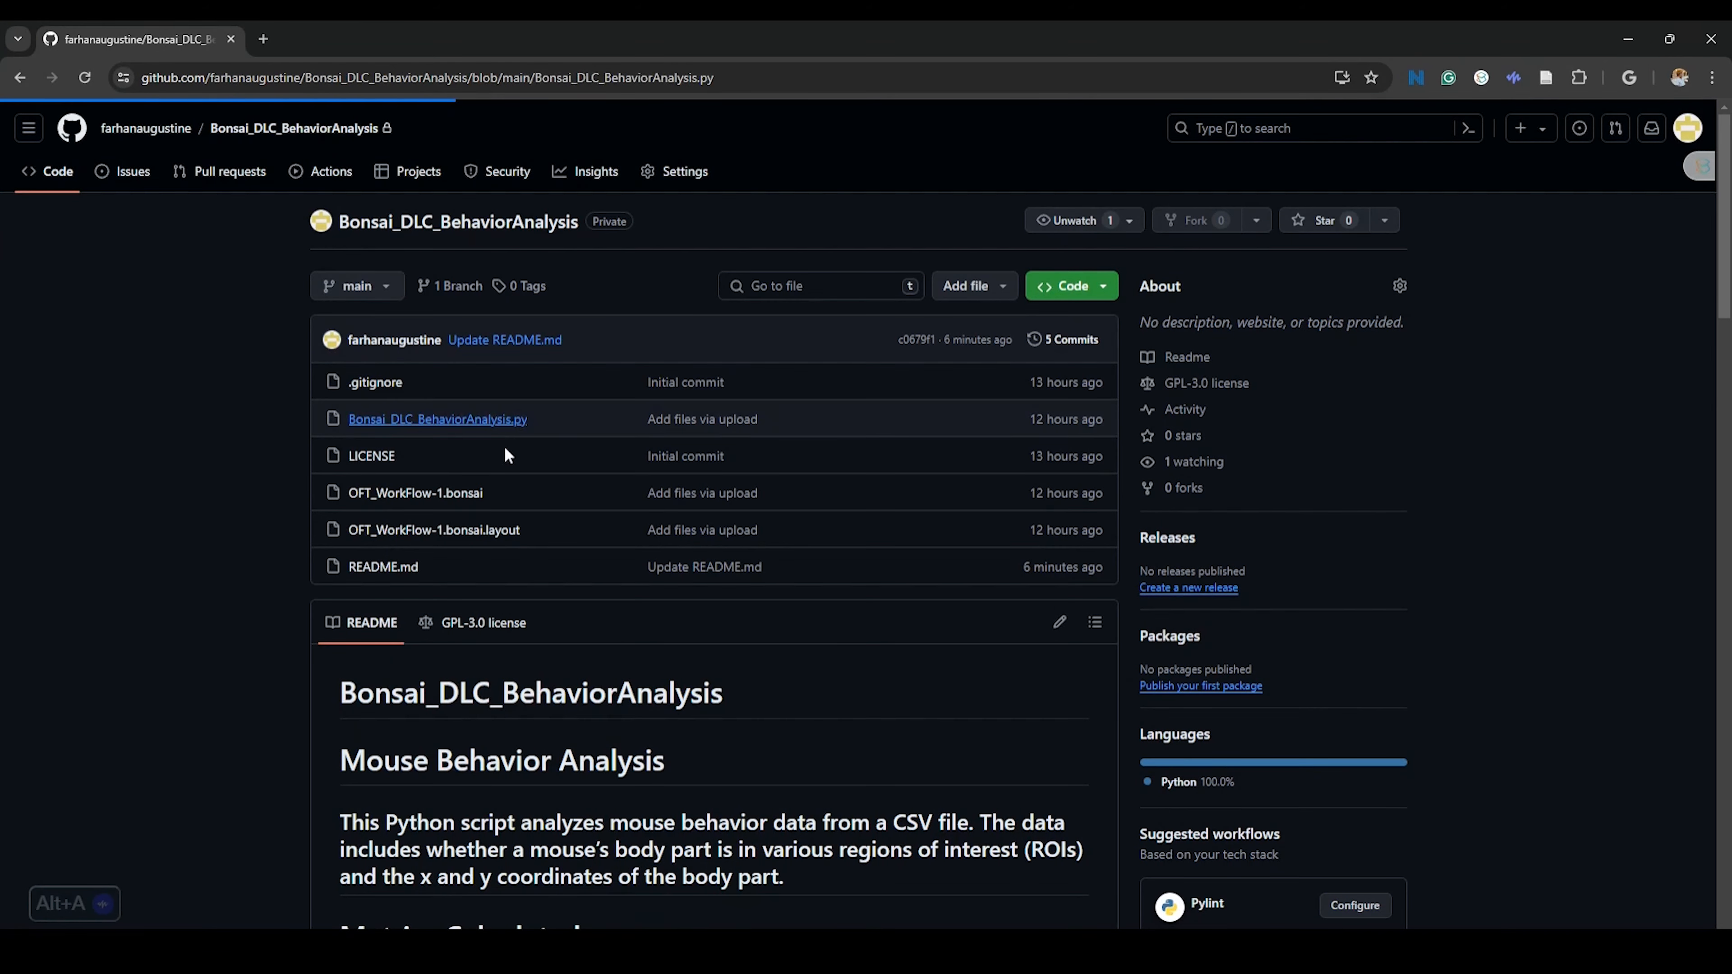
left_click(1598, 331)
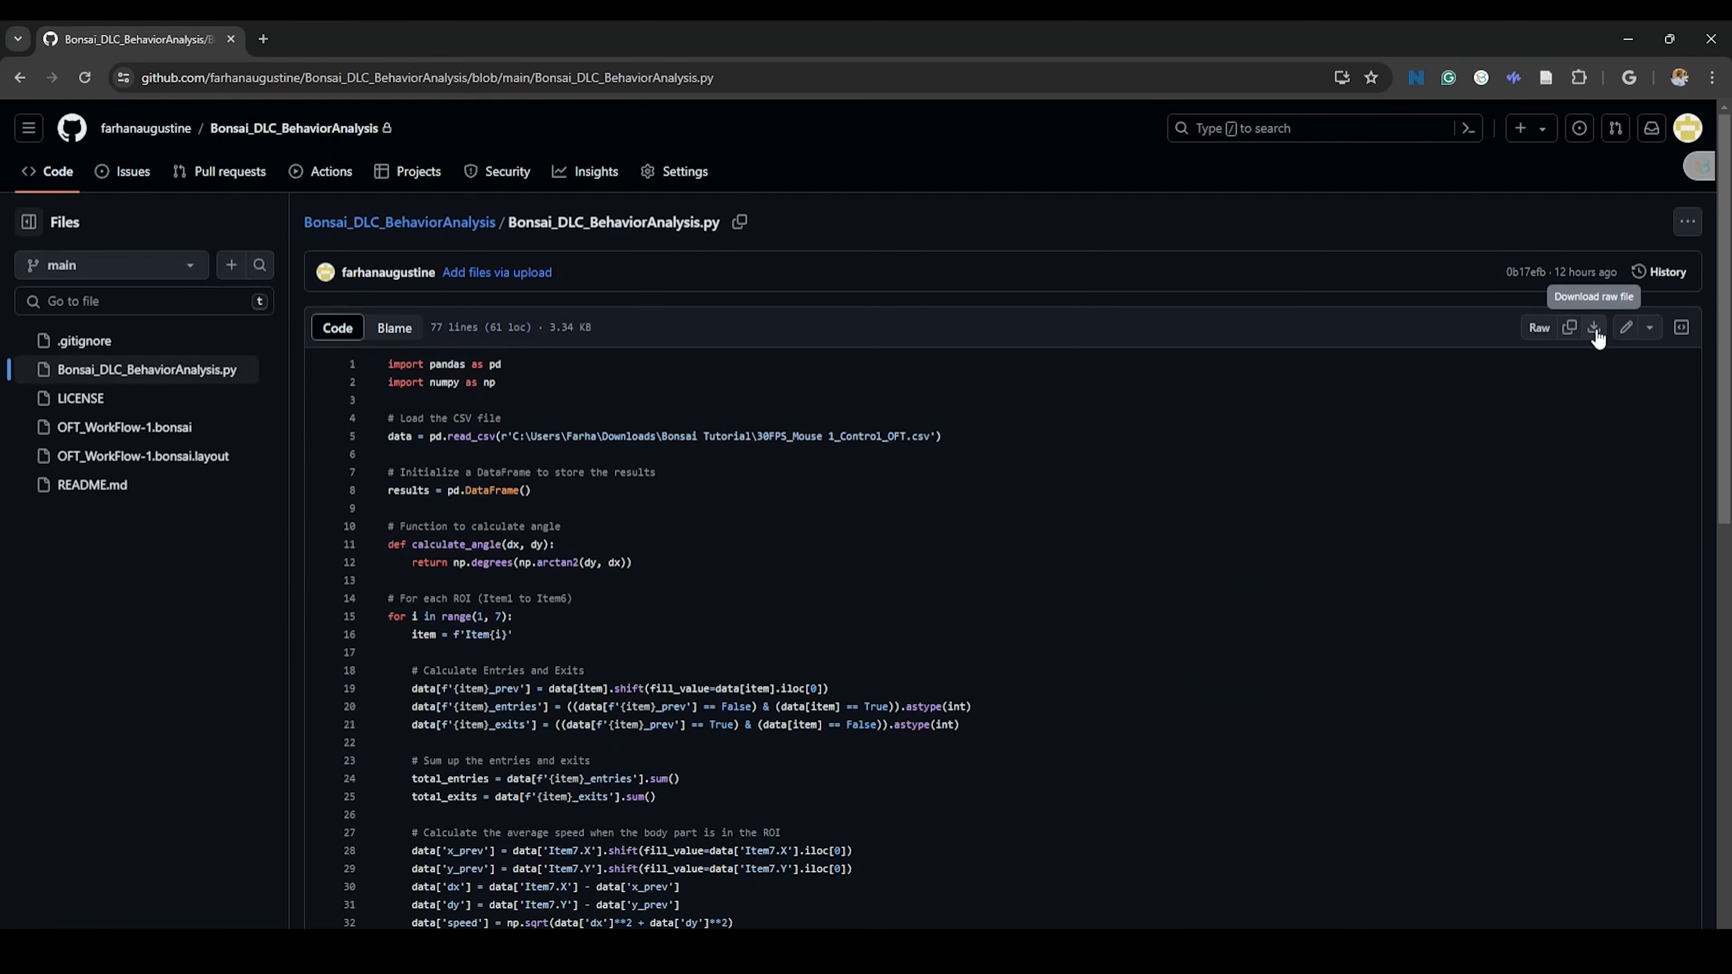
left_click_drag(1450, 133, 333, 370)
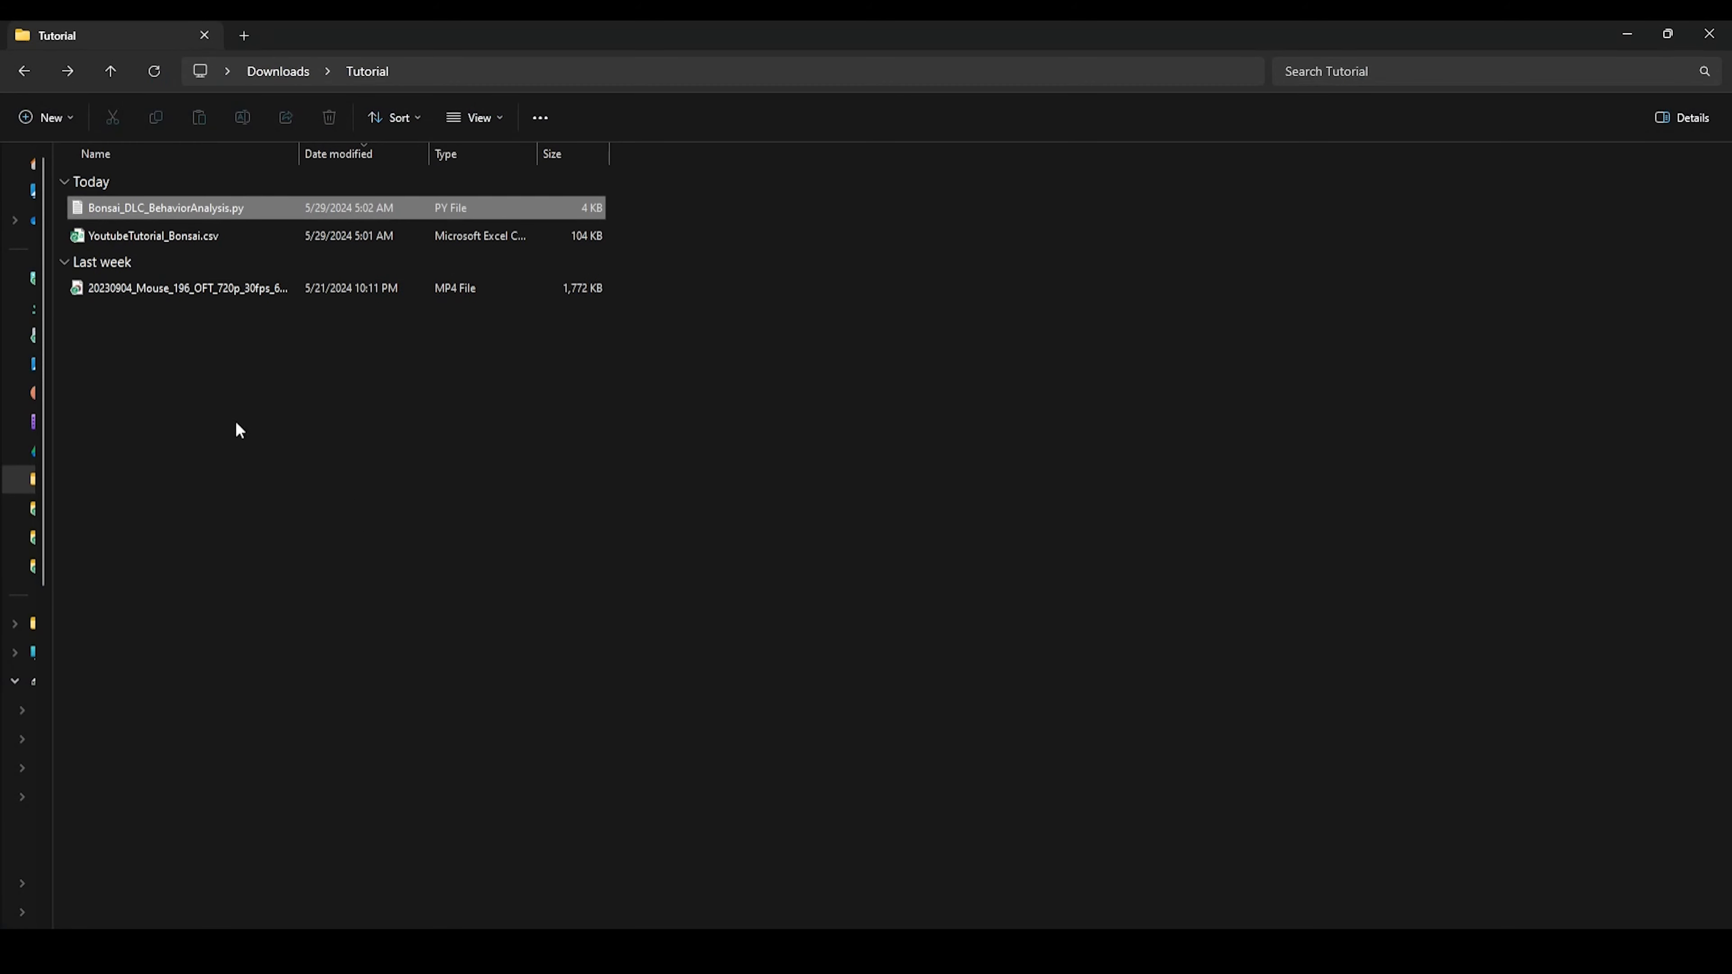
Select Bonsai_DLC_BehaviorAnalysis.py in the Tutorial folder and launch Anaconda Navigator
left_click(231, 207)
key("super")
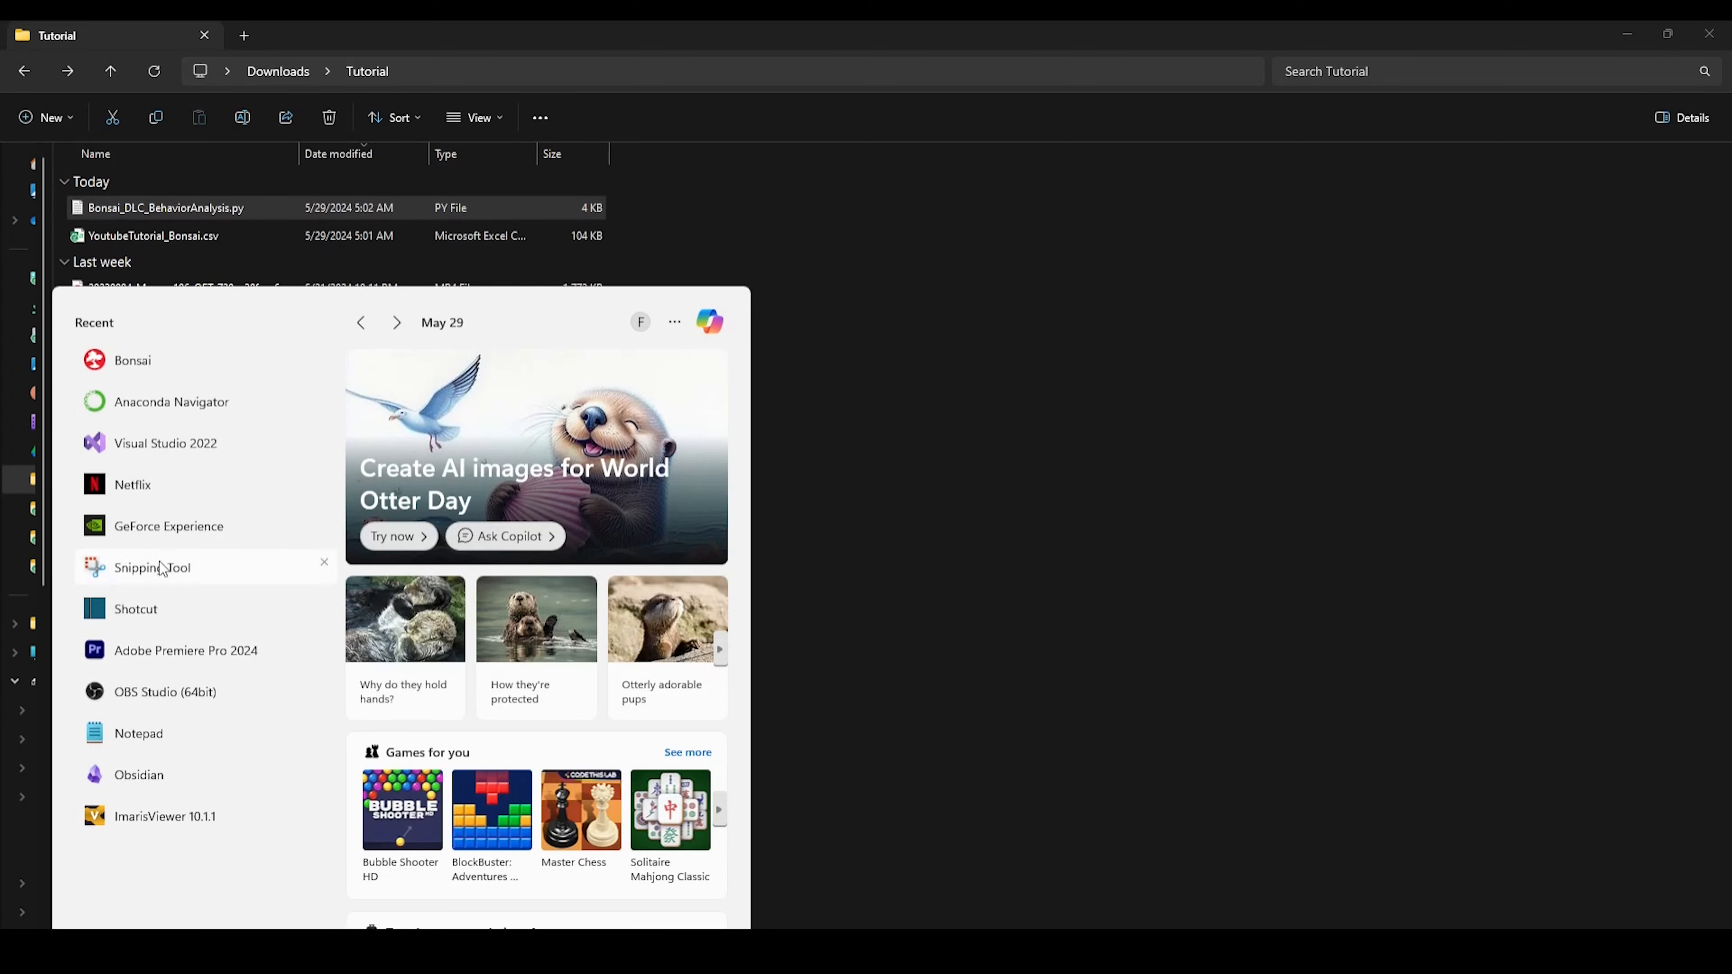
left_click(155, 409)
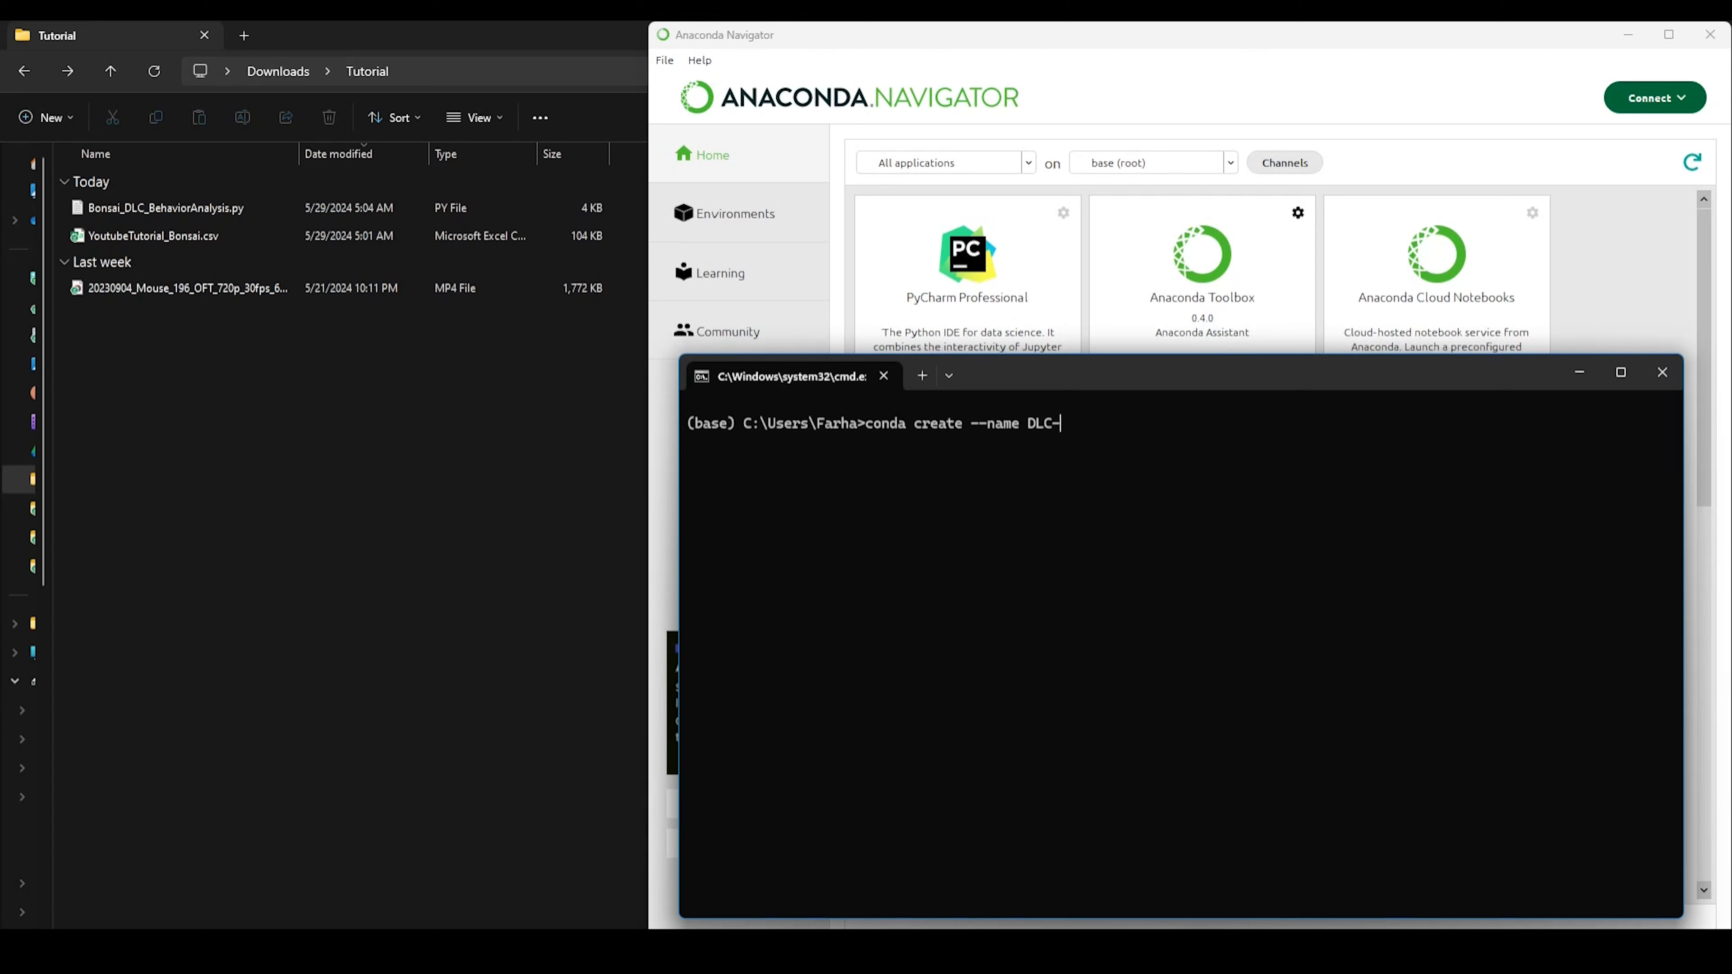
Create a conda environment named DLC-Bonsai with python=3.9 and accept the package installation
type("Bonsai")
type("python")
type("3.9")
key("Left")
key("Left")
key("Left")
type("=")
key("Right")
key("Right")
key("Right")
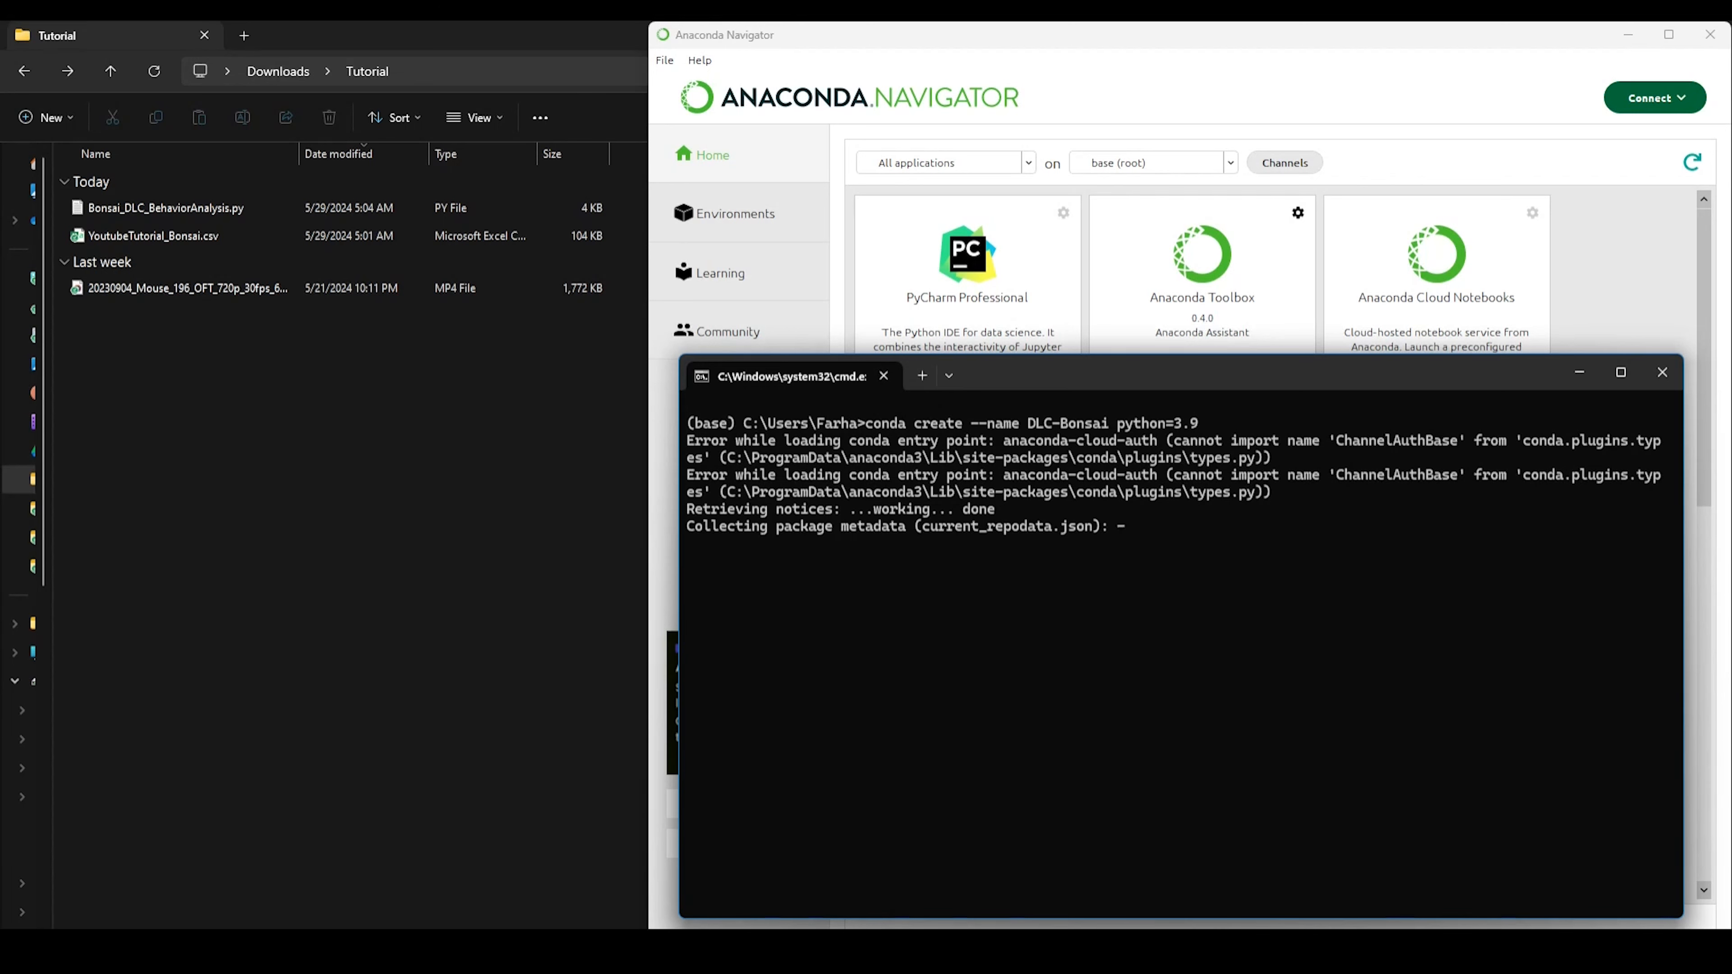
type("y")
key("Return")
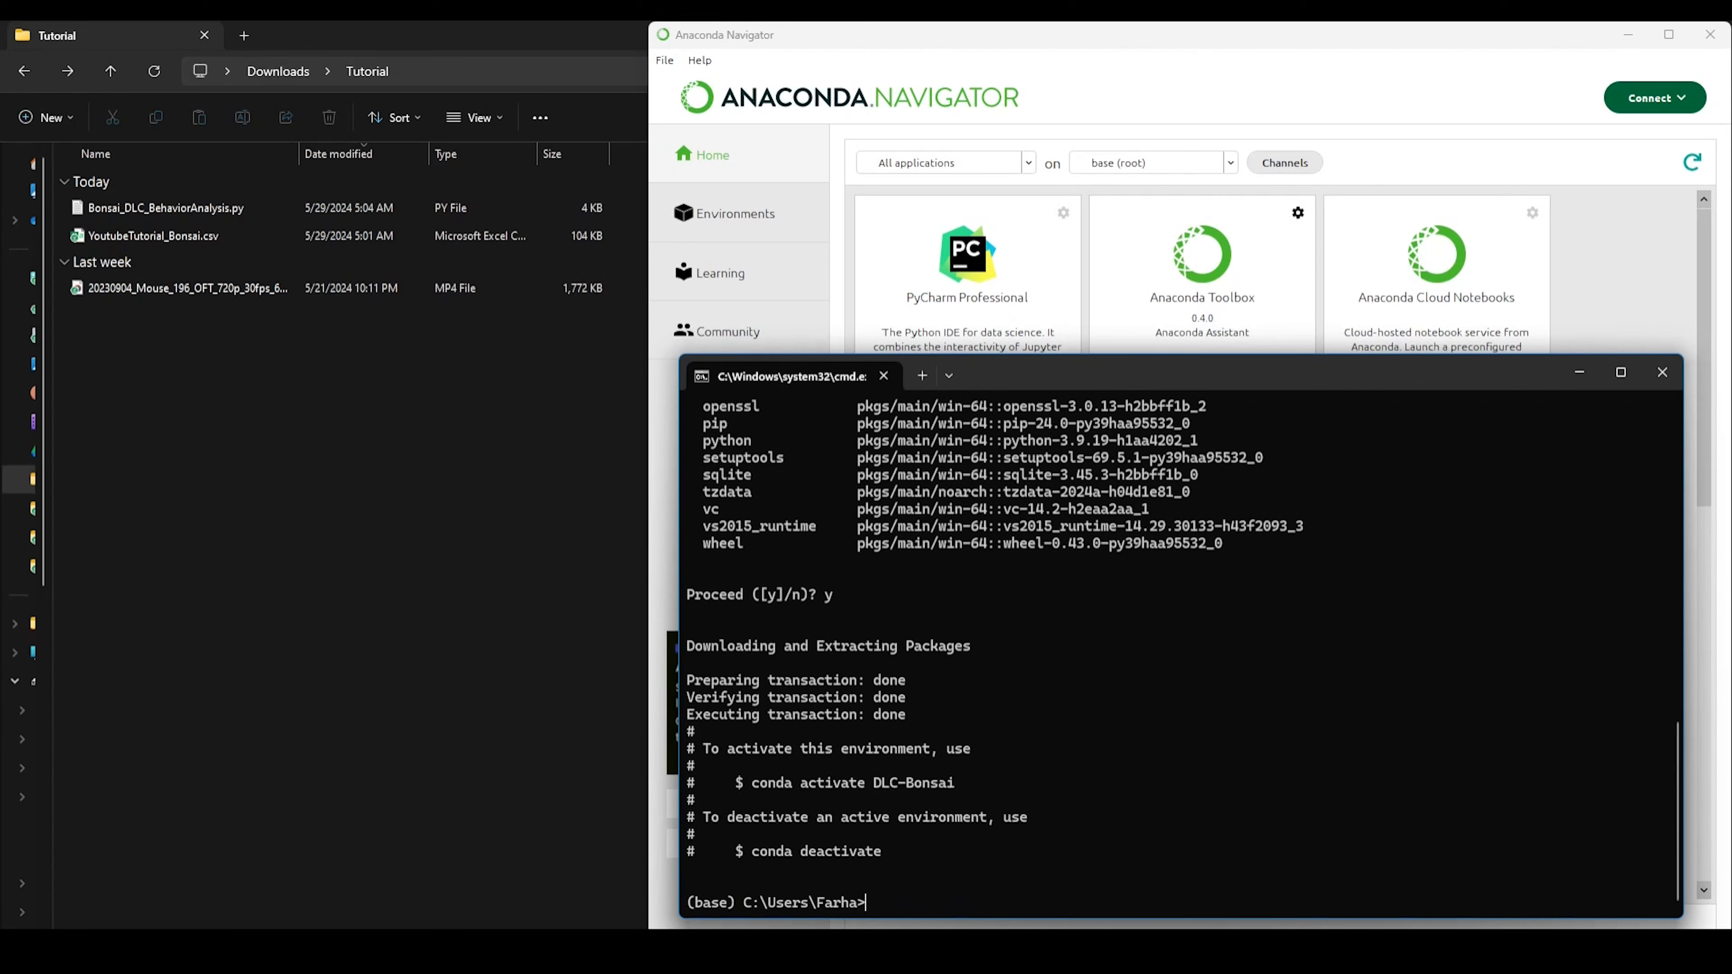
Activate the DLC-Bonsai environment and move the terminal window higher on the desktop
type("conda activate DLC-Bonsai")
key("Return")
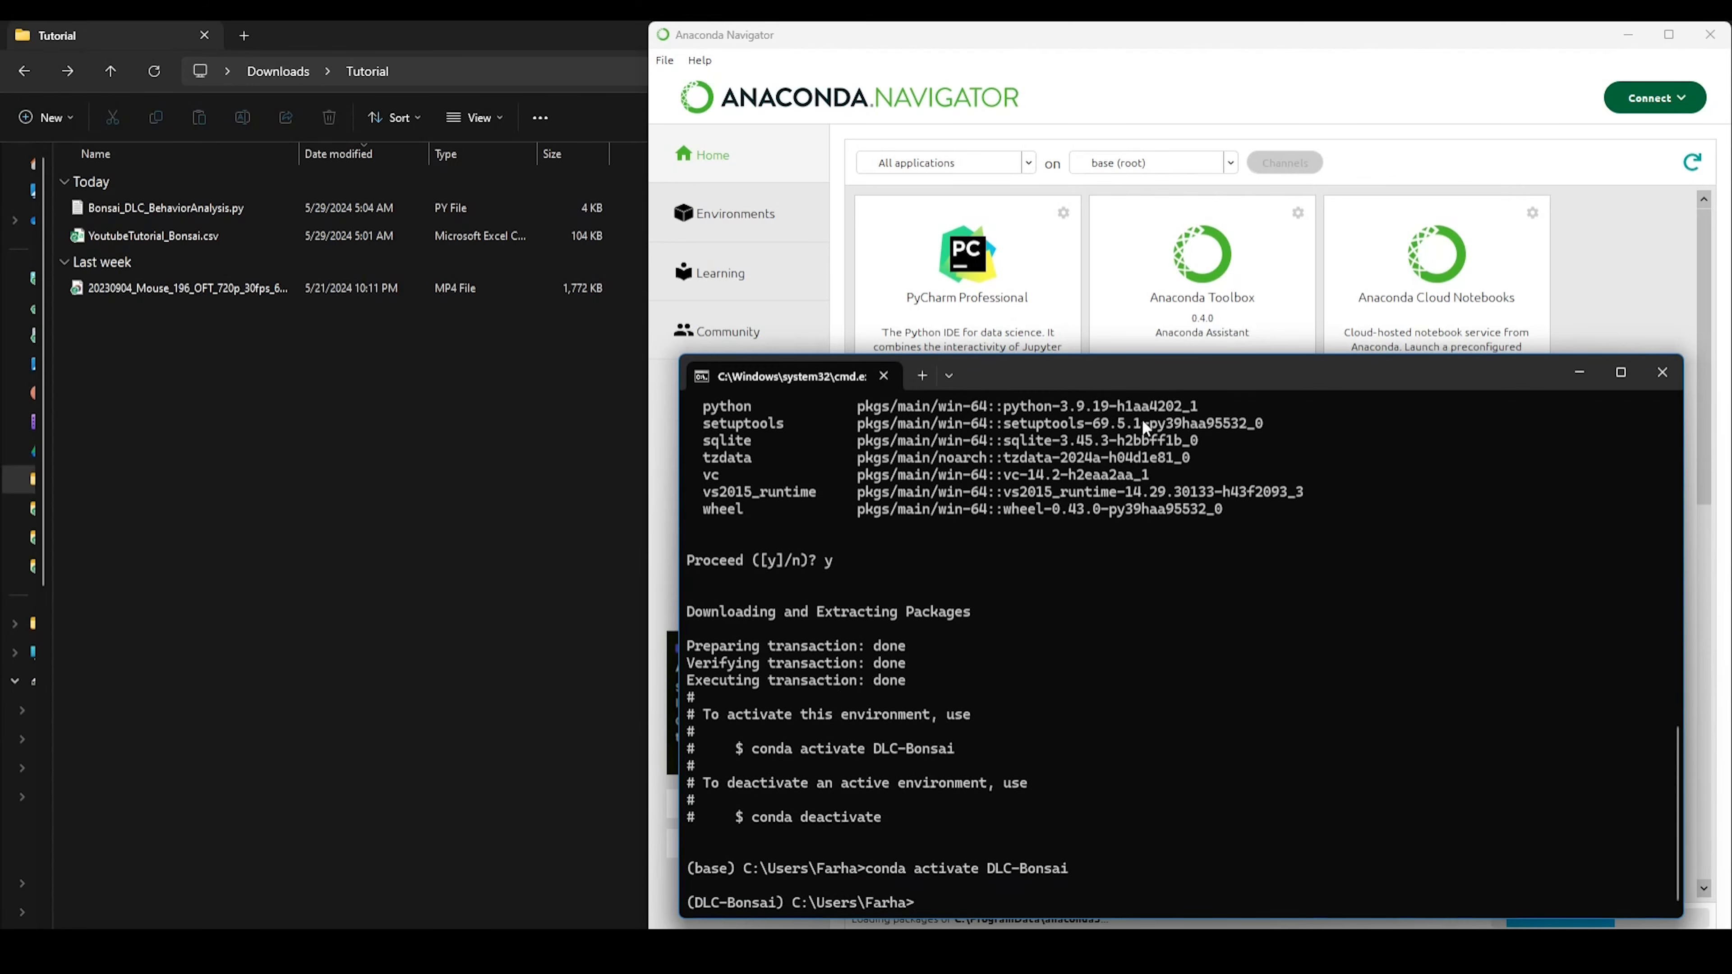
left_click_drag(1227, 374, 1231, 230)
Check the imports in Bonsai_DLC_BehaviorAnalysis.py and install pandas and numpy with pip in the DLC-Bonsai environment
double_click(203, 206)
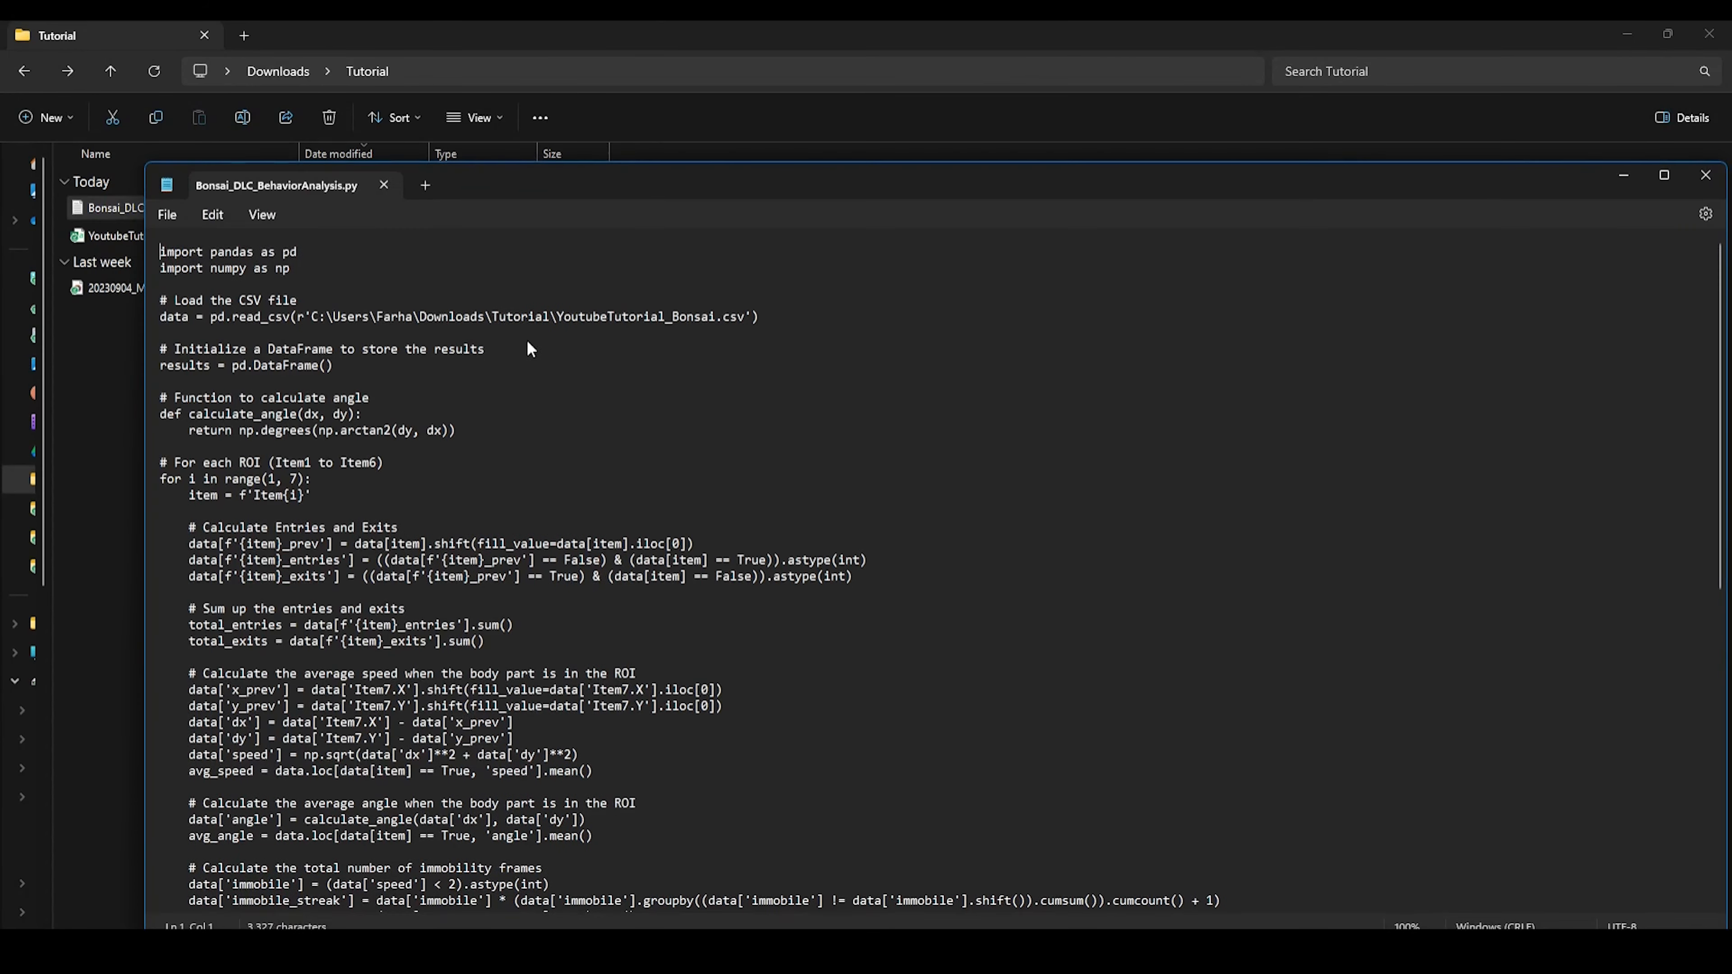
double_click(228, 269)
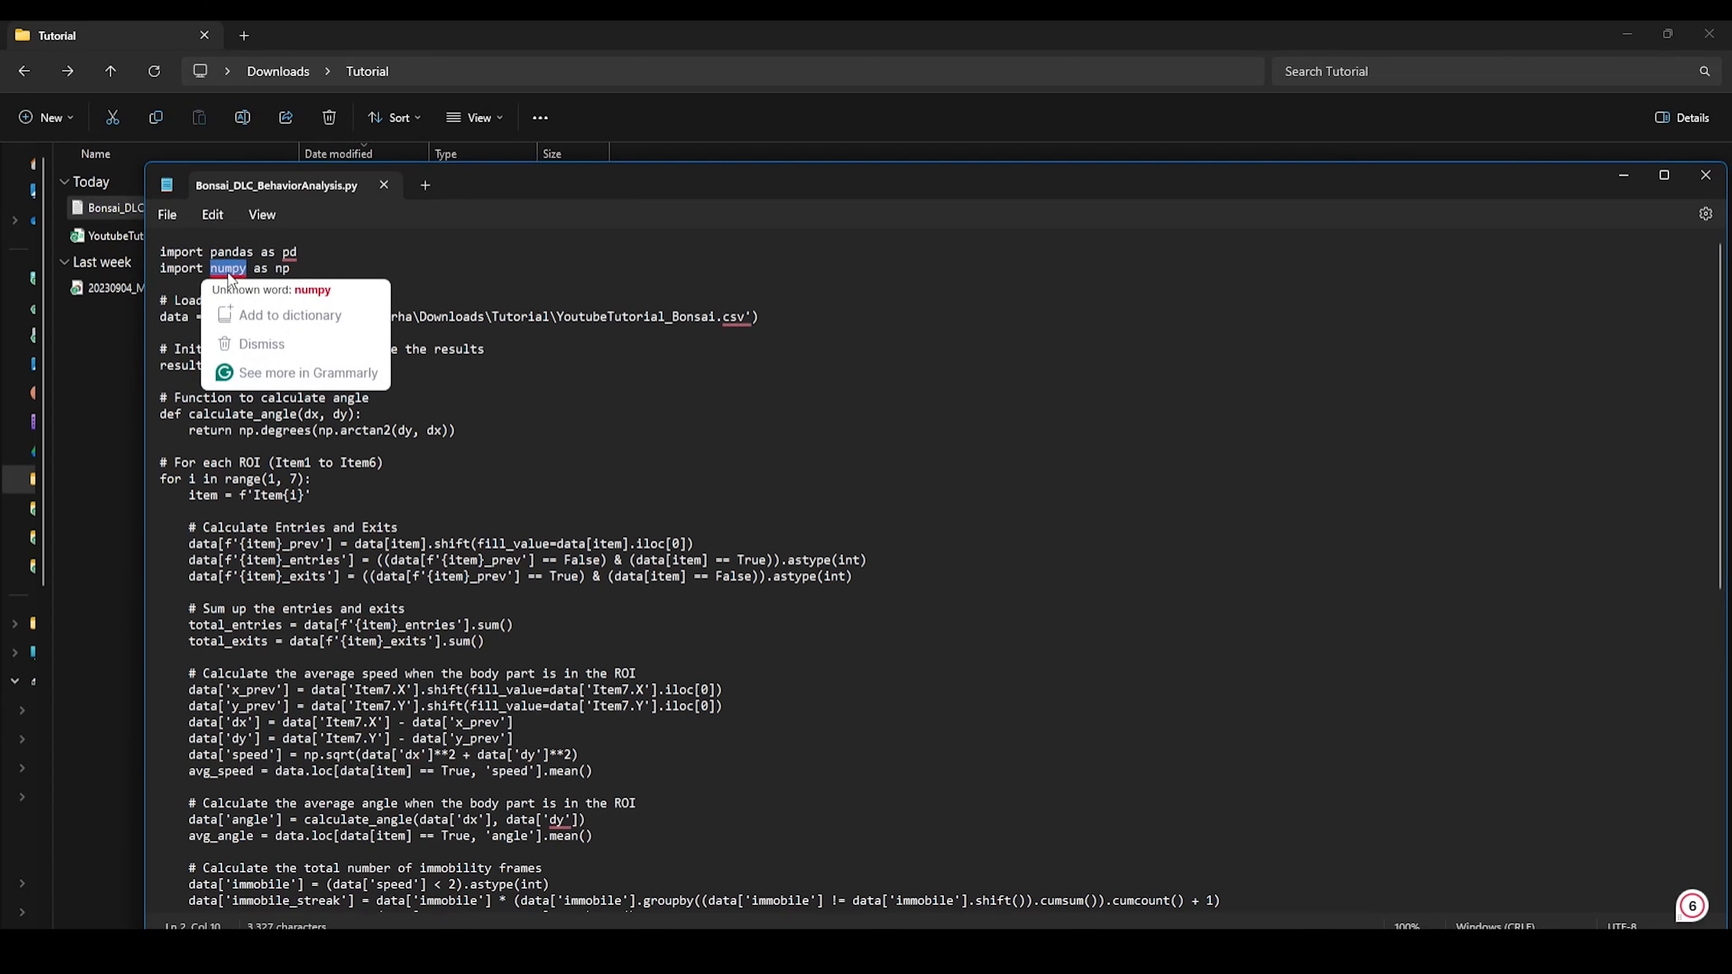
mouse_move(668, 955)
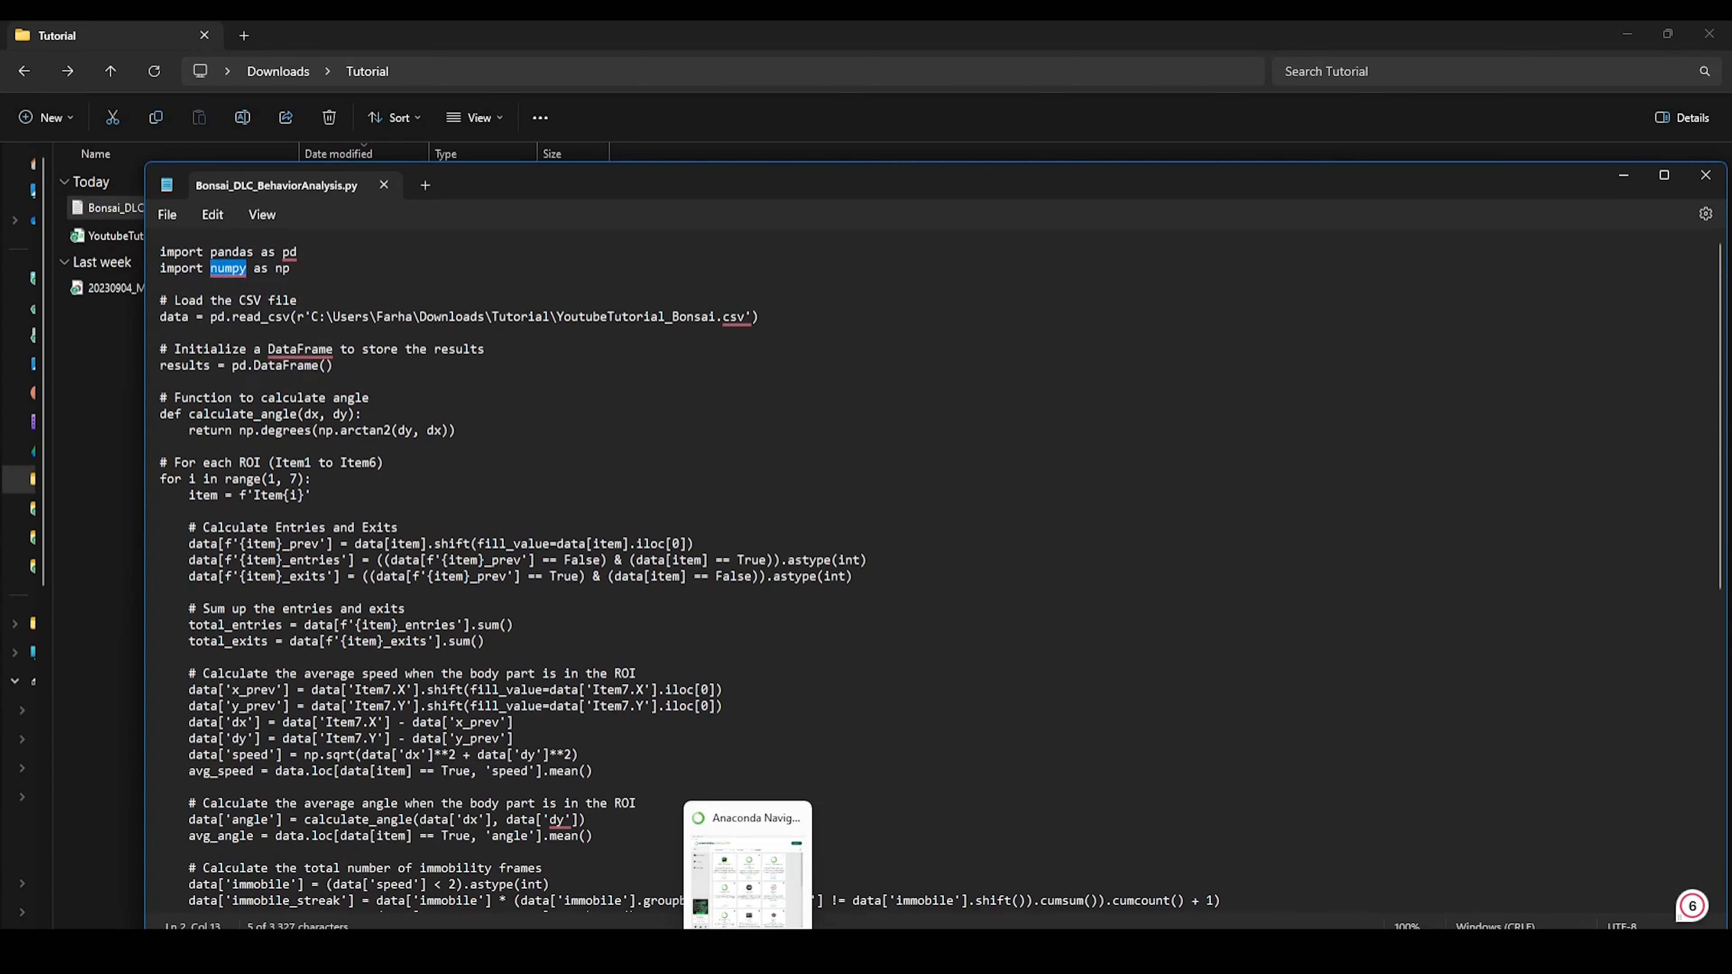
left_click(744, 892)
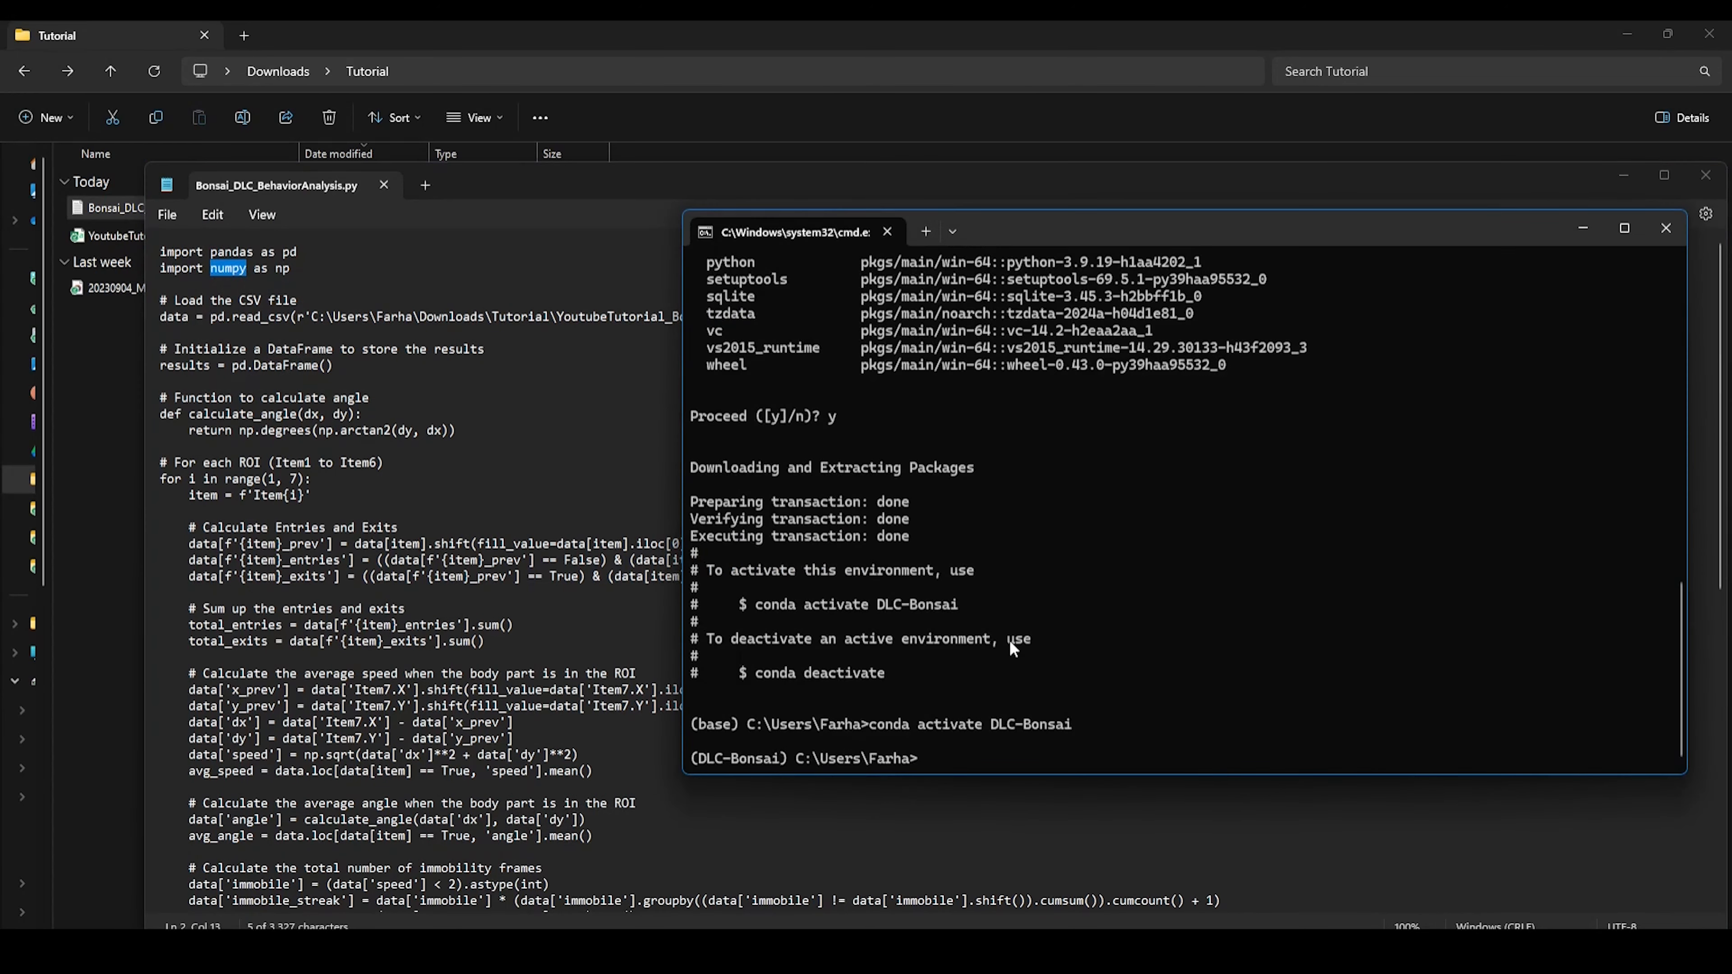
type("pip install pandas")
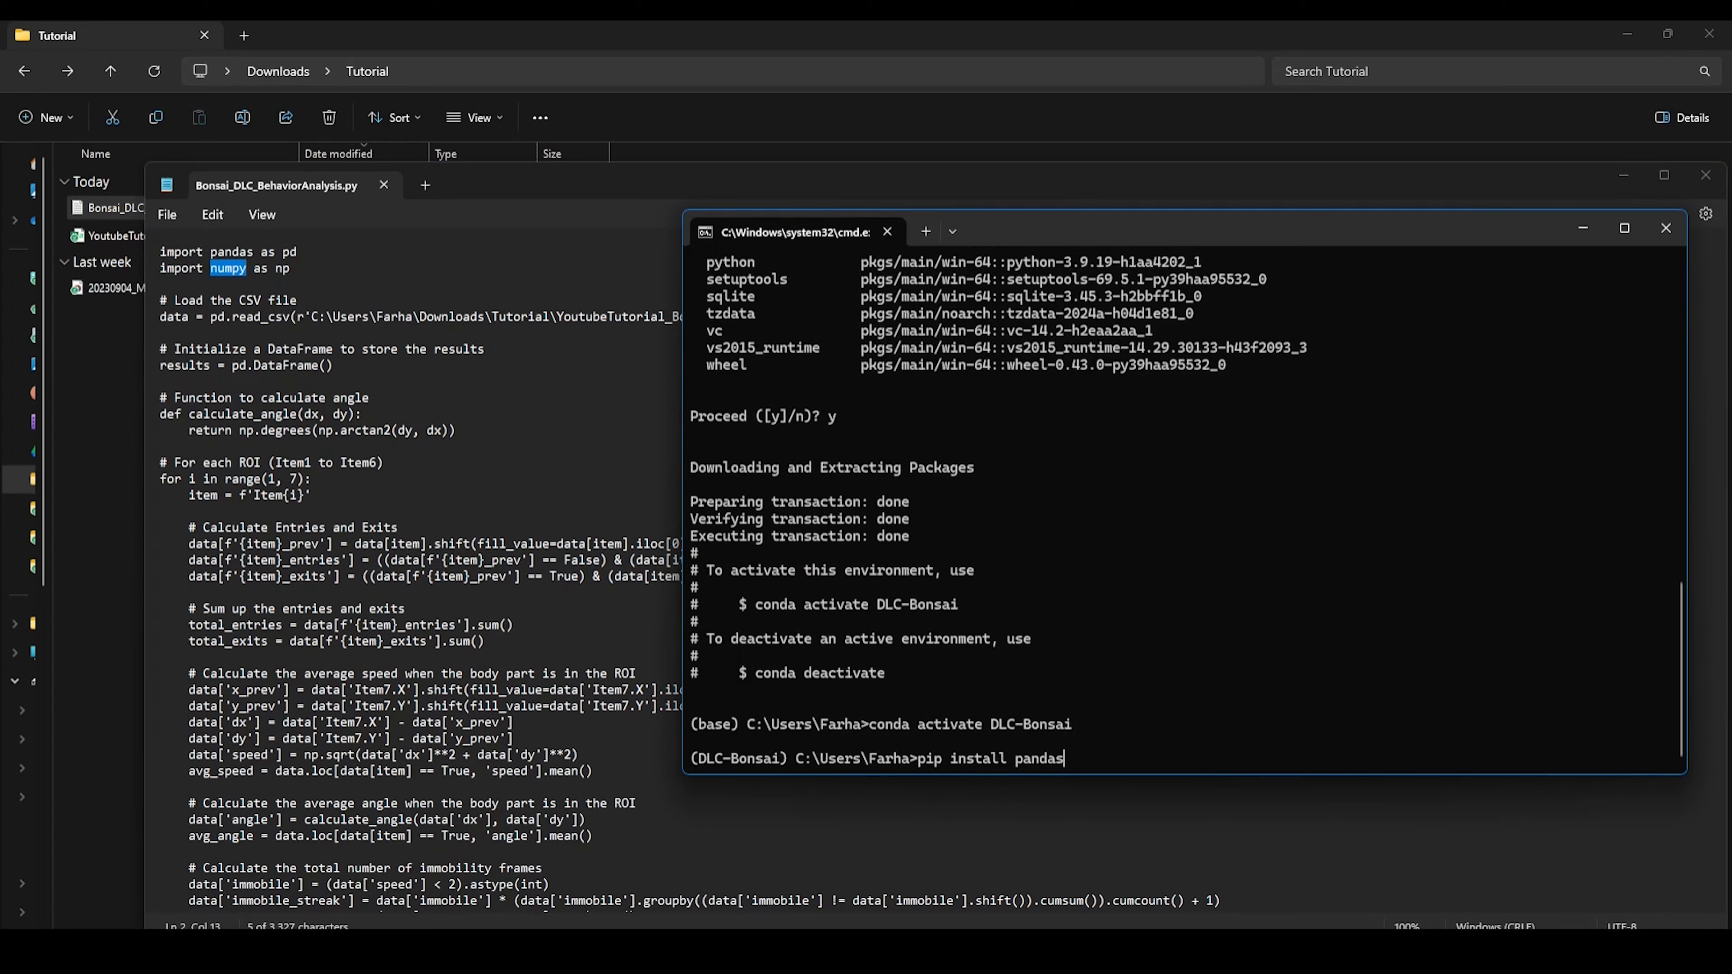
type(" numpy")
key("Return")
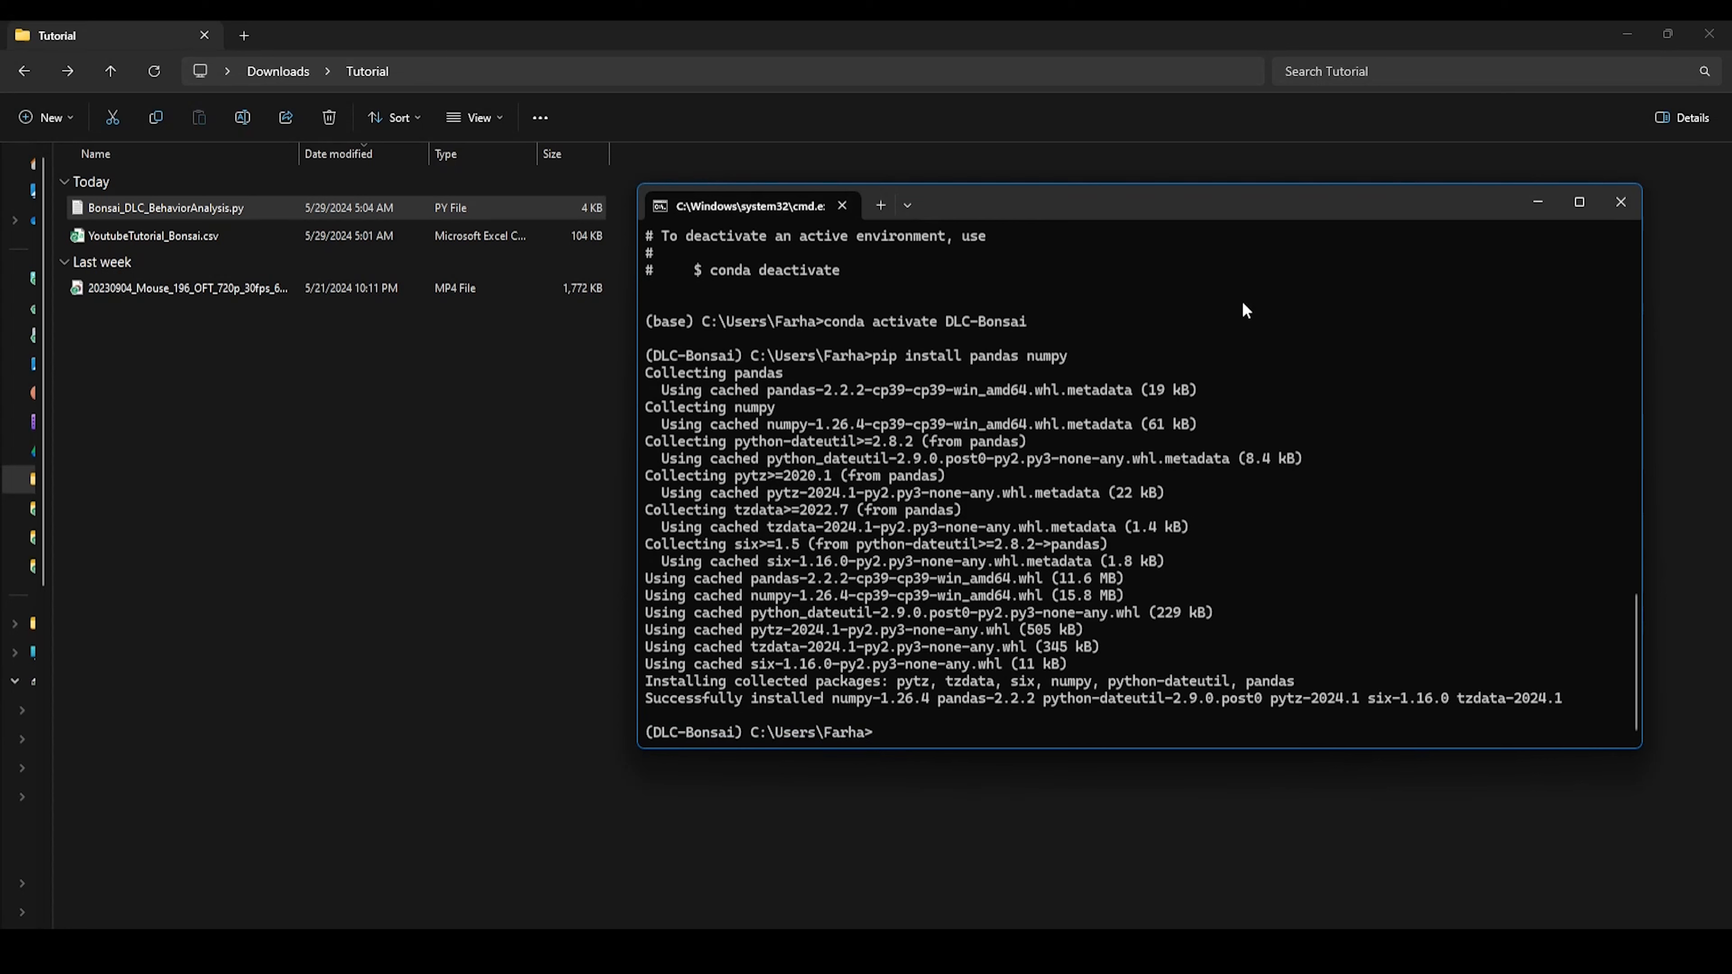
Highlight the pip installation output for review, and change the terminal's working directory to Downloads\Tutorial
left_click_drag(784, 581, 979, 598)
left_click_drag(645, 697, 1565, 700)
key("ctrl+c")
type("cd Downloads\\Tutorial")
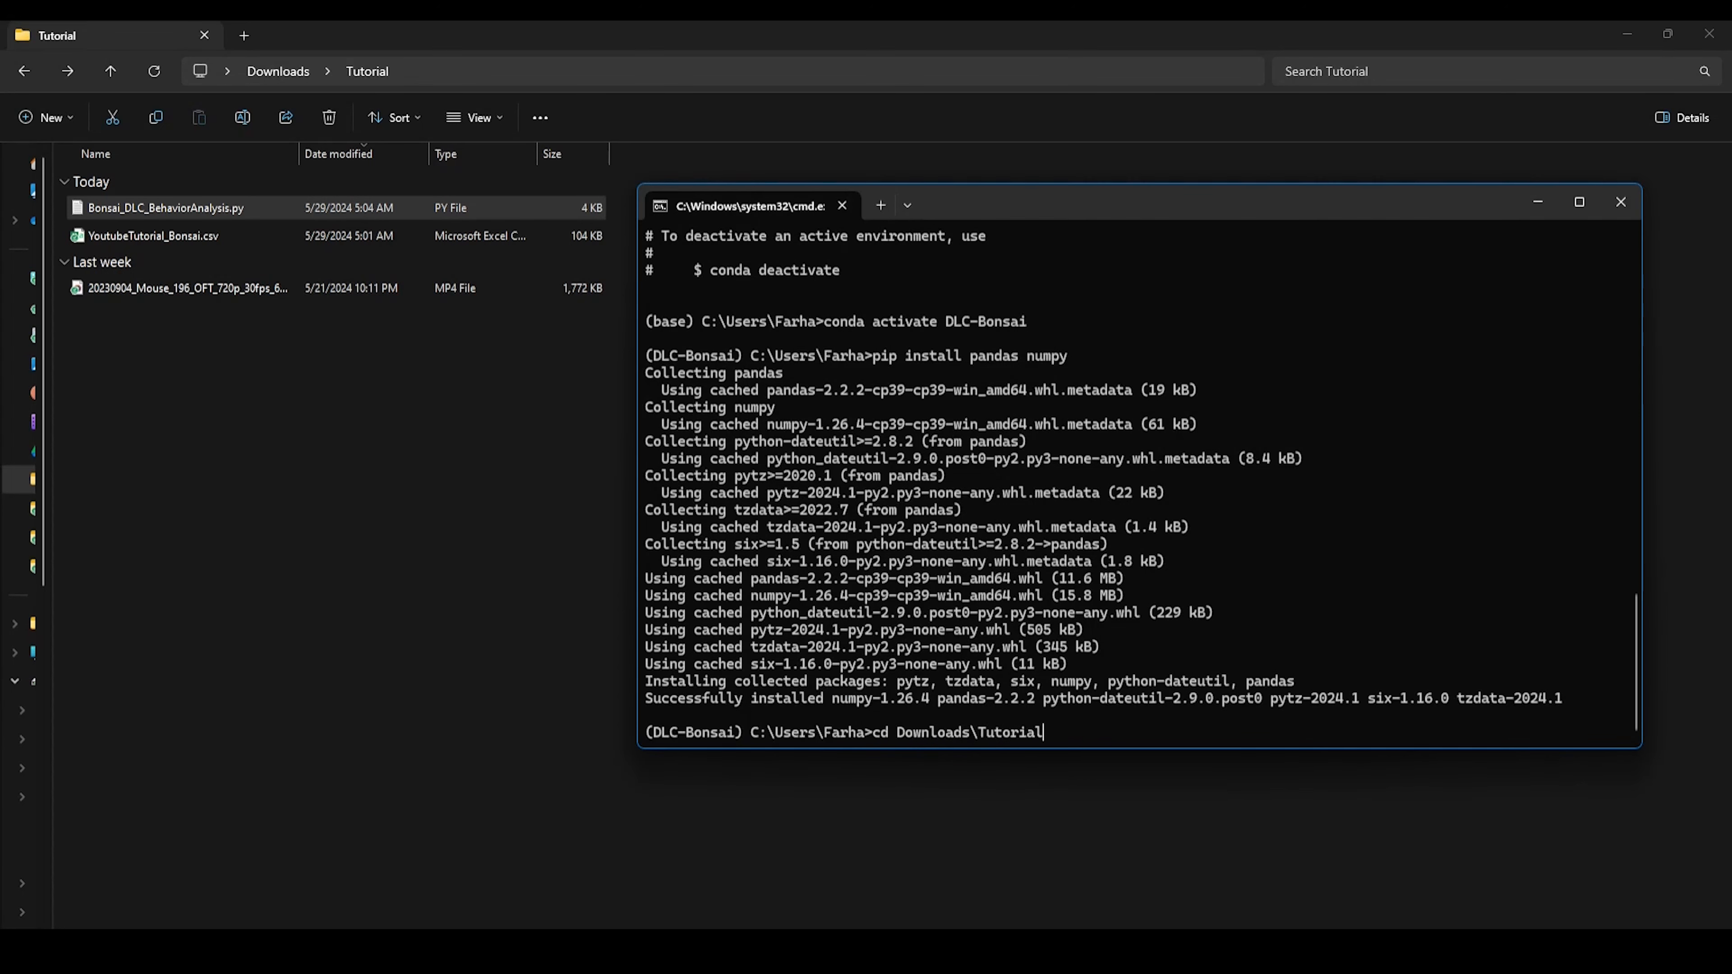
key("Return")
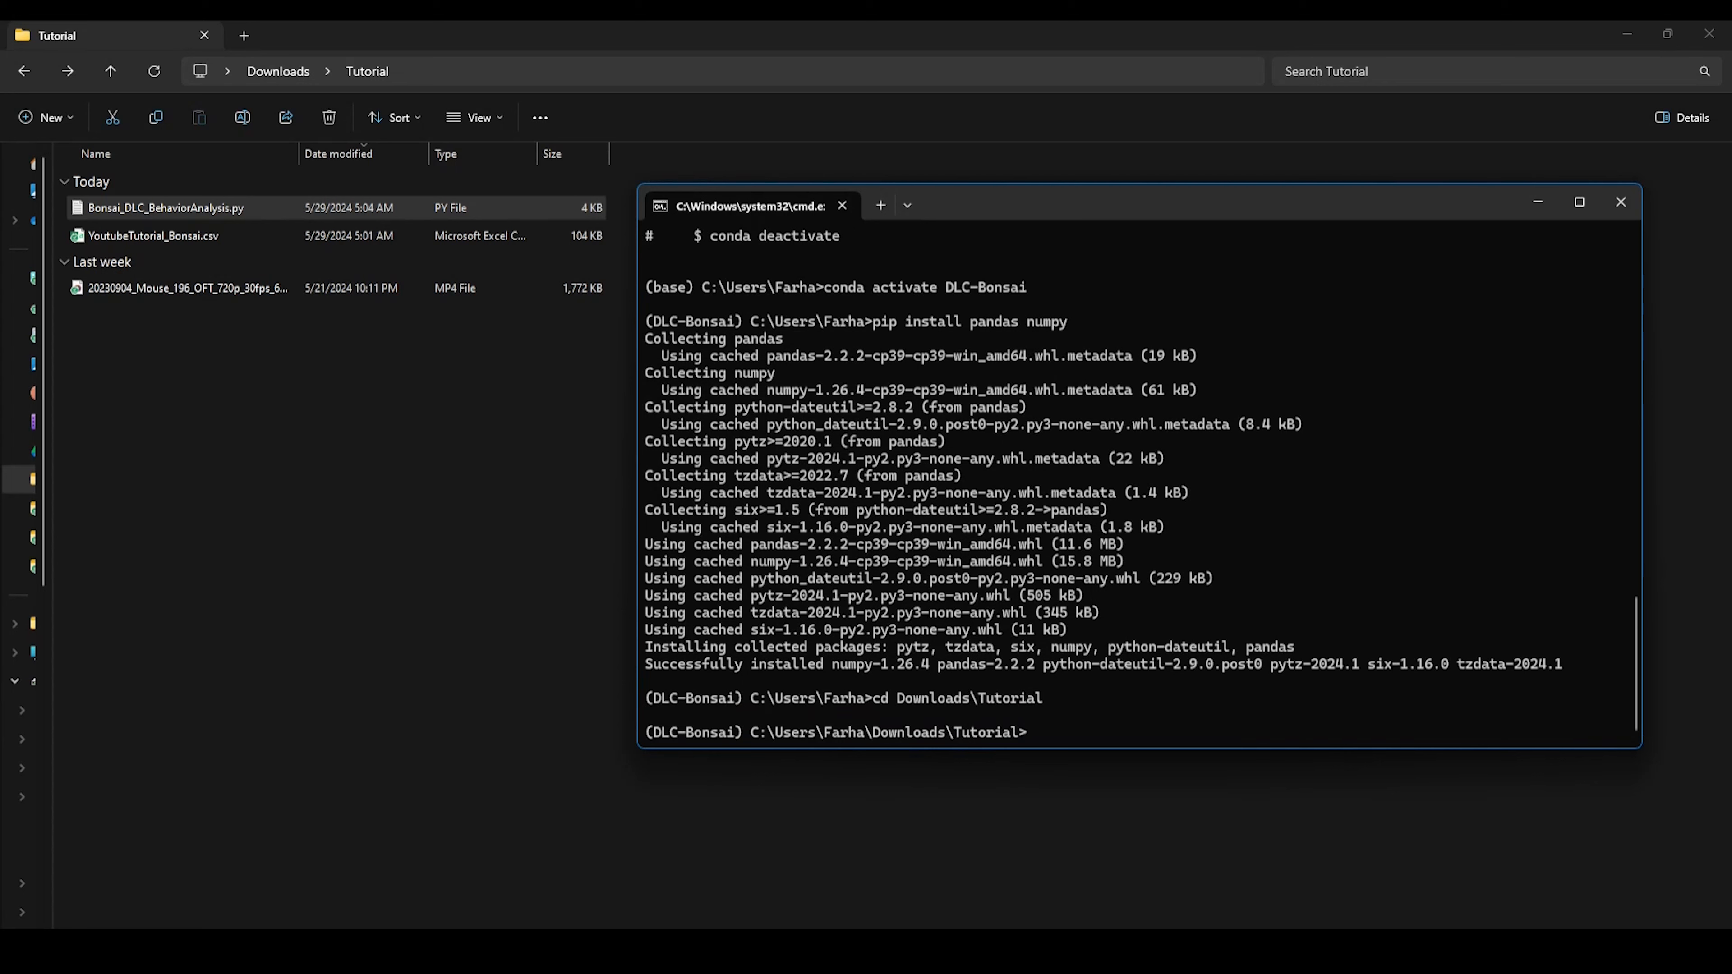
Clear the terminal and enter the start of the script command "python Bonsai_DLC_BehaviorAnalysis" without running it
type("cls")
key("Return")
type("python Bon")
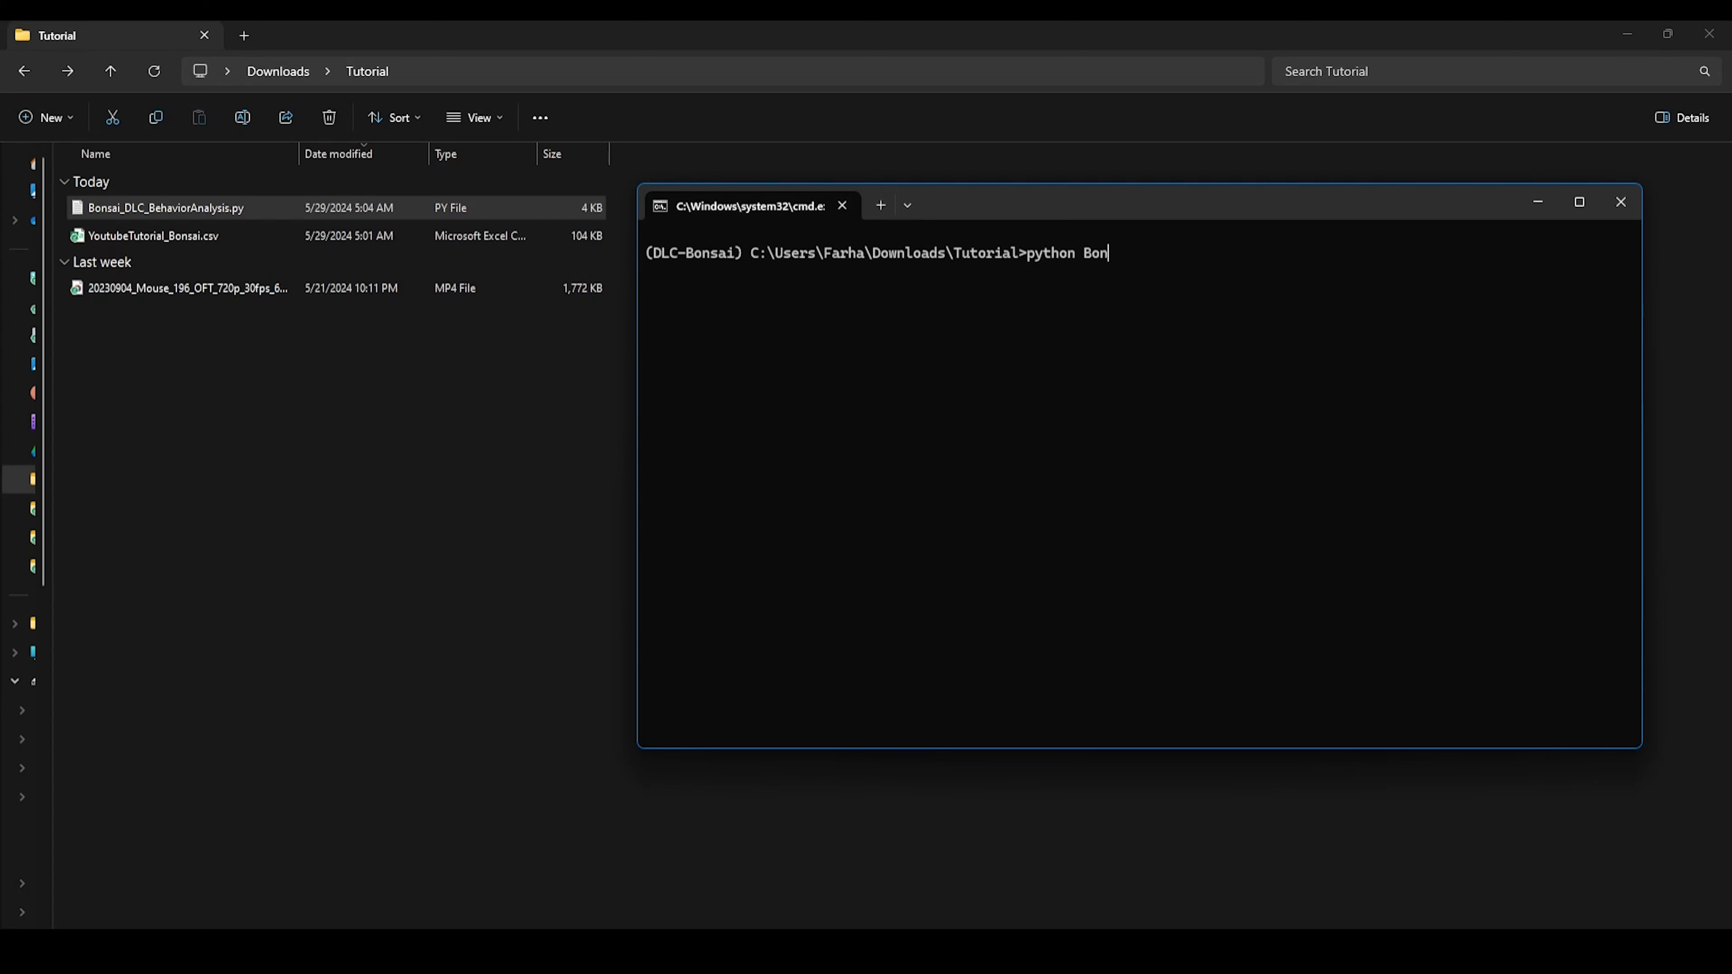
type("sai_DLC_BehaviorAnalysis")
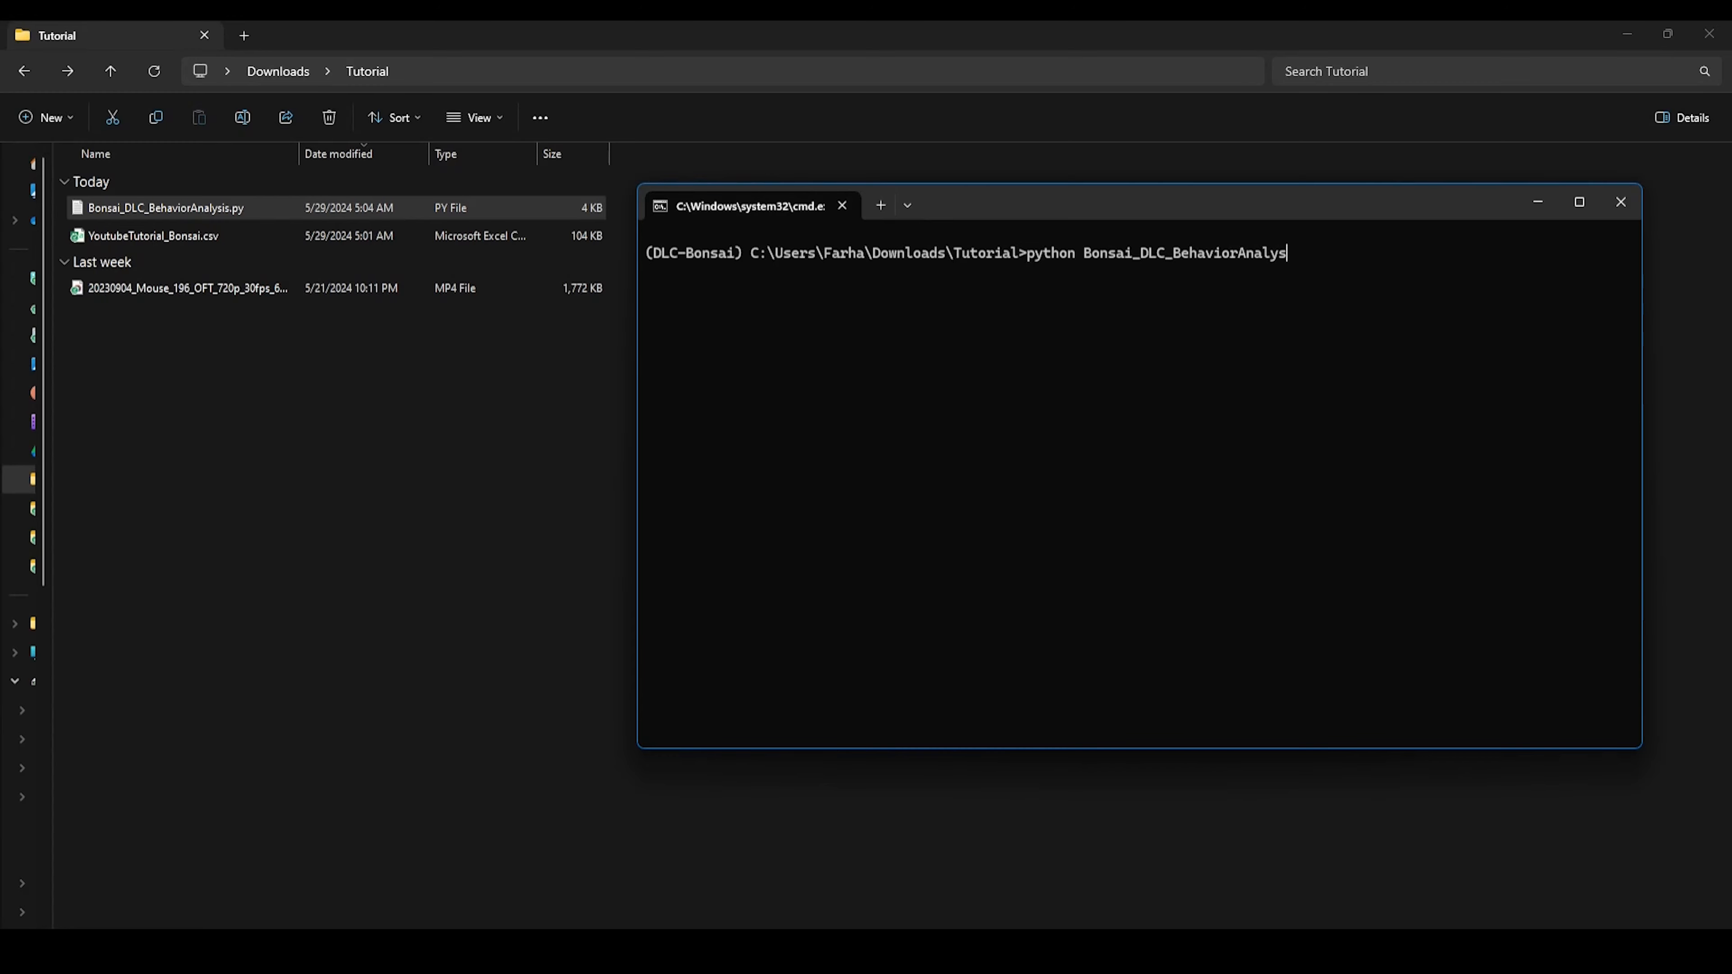
Open Bonsai_DLC_BehaviorAnalysis.py for editing, move its window off the file list, and copy the full path of YoutubeTutorial_Bonsai.csv
double_click(232, 206)
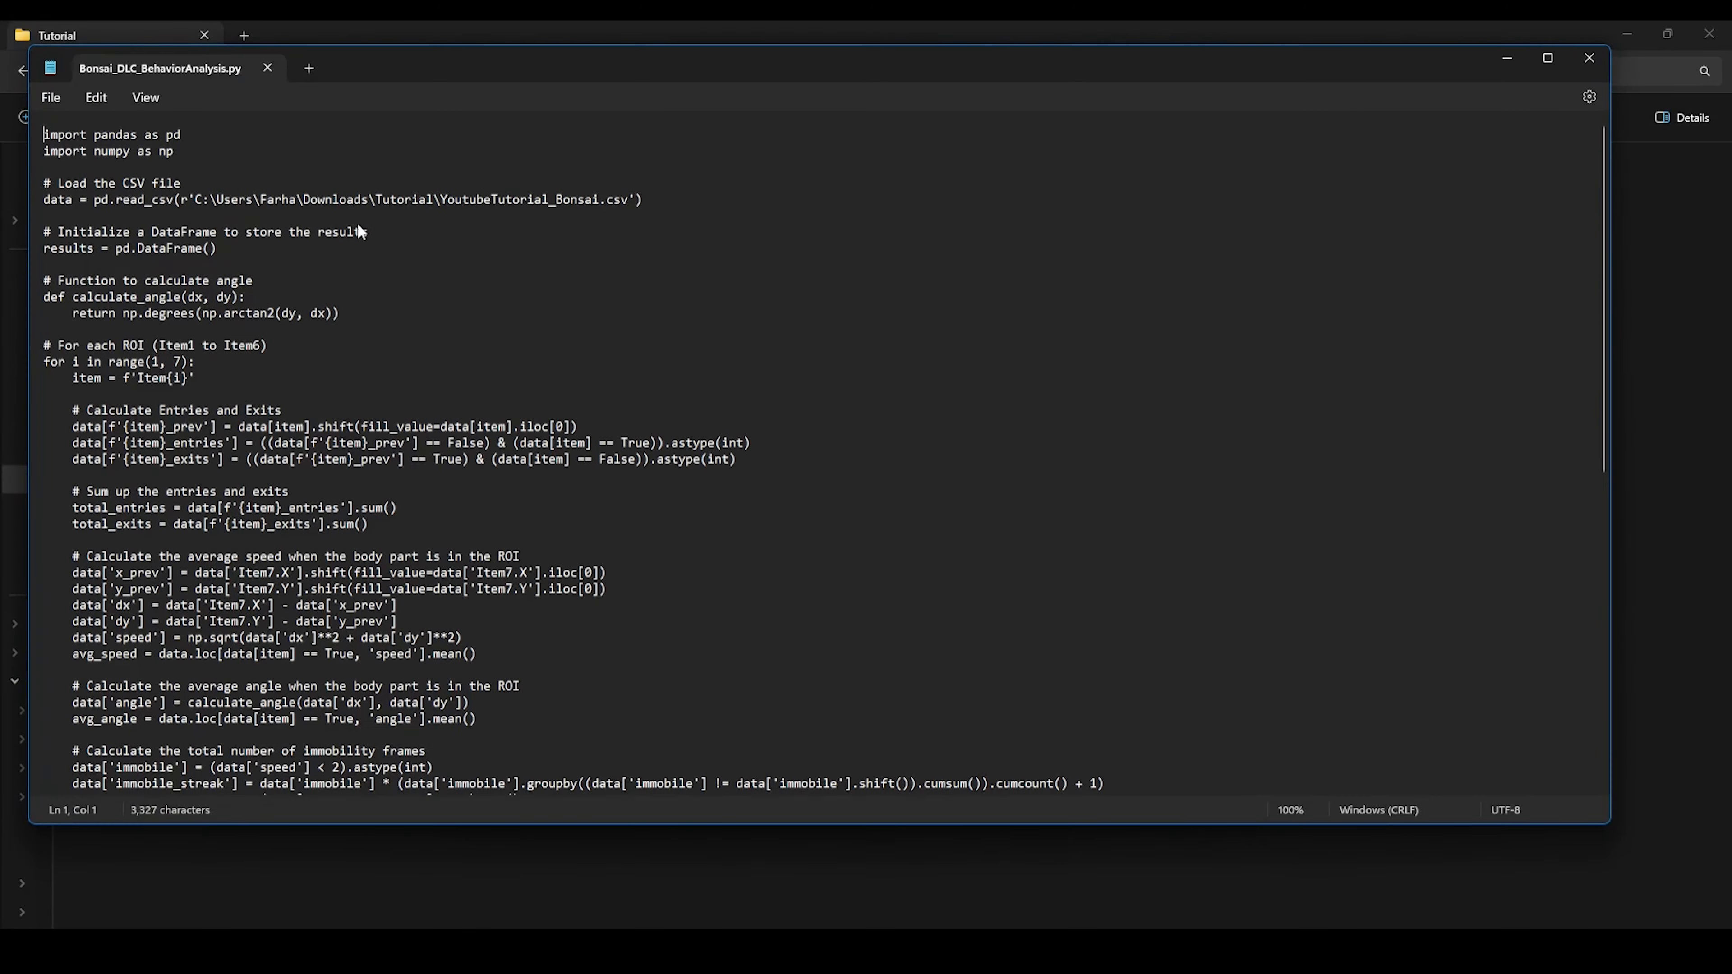
left_click_drag(439, 57, 775, 154)
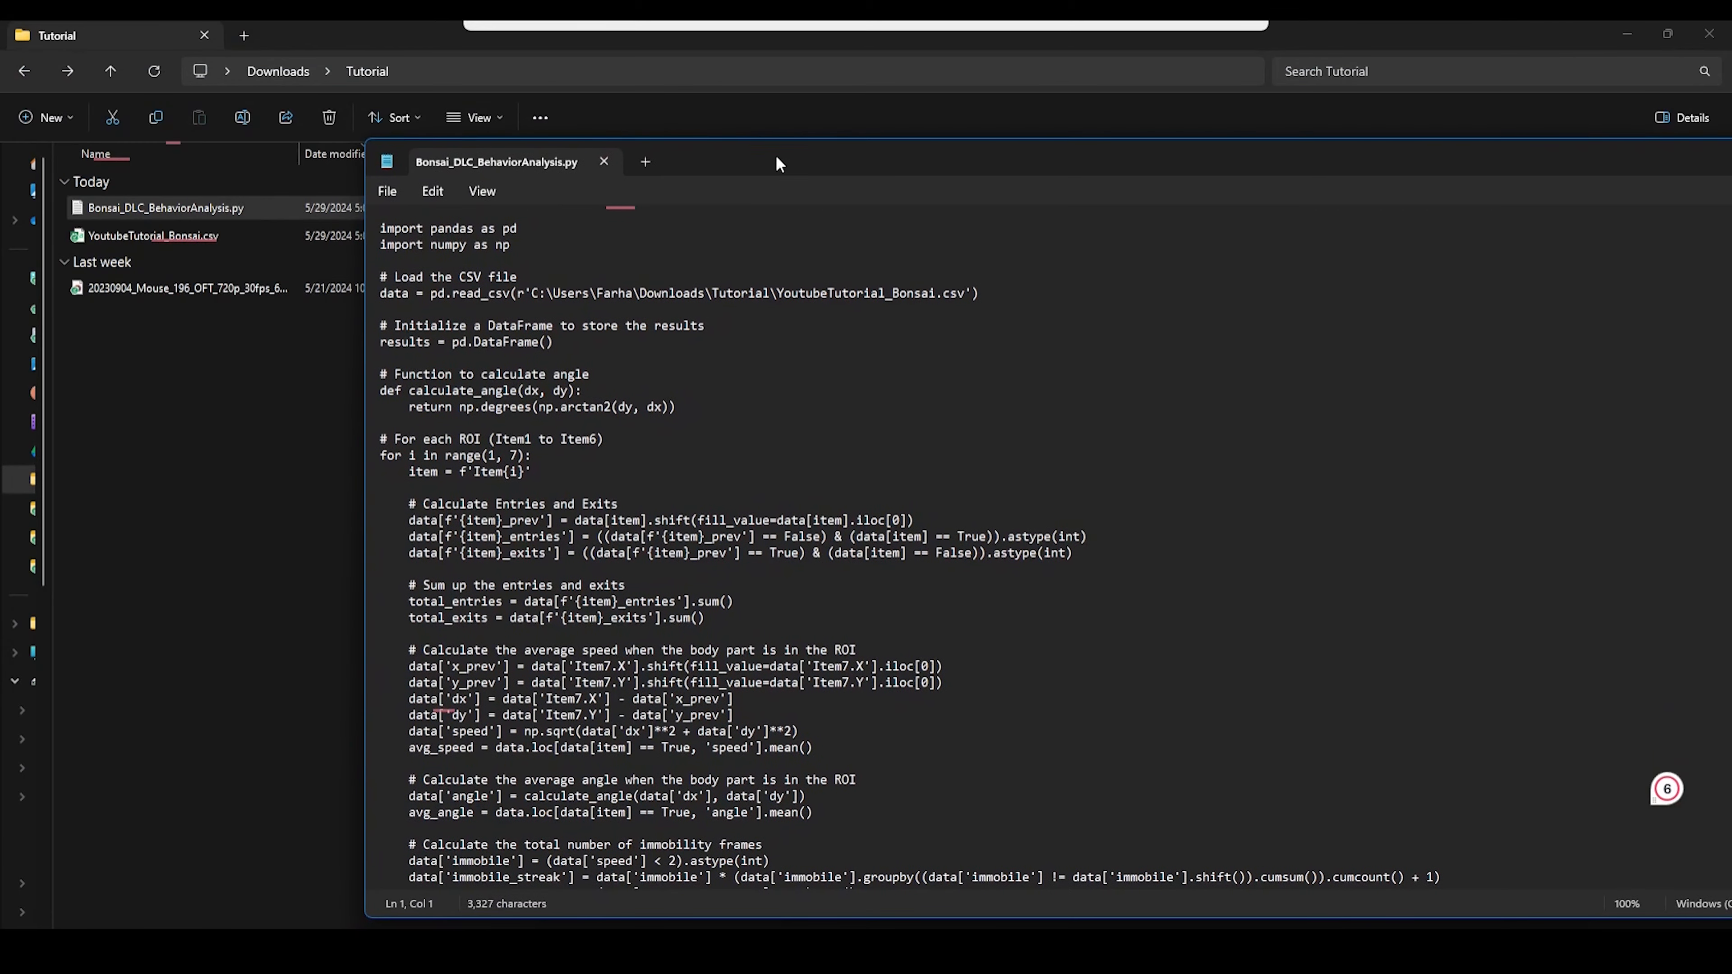
right_click(156, 234)
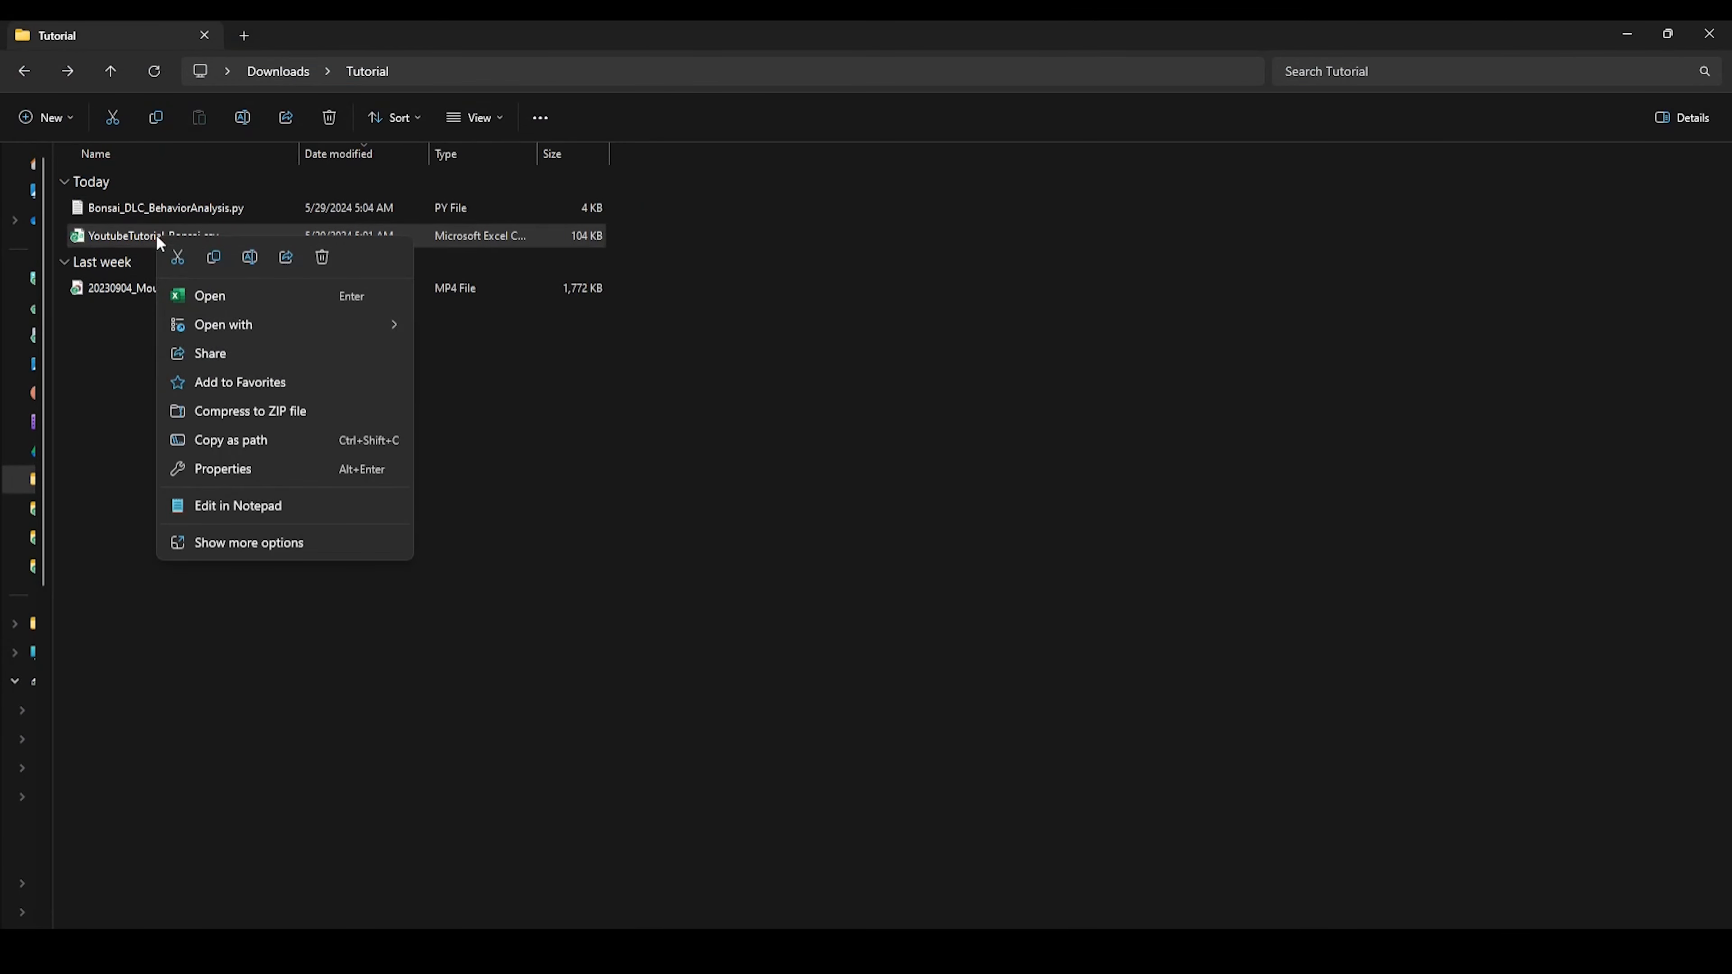
left_click(238, 439)
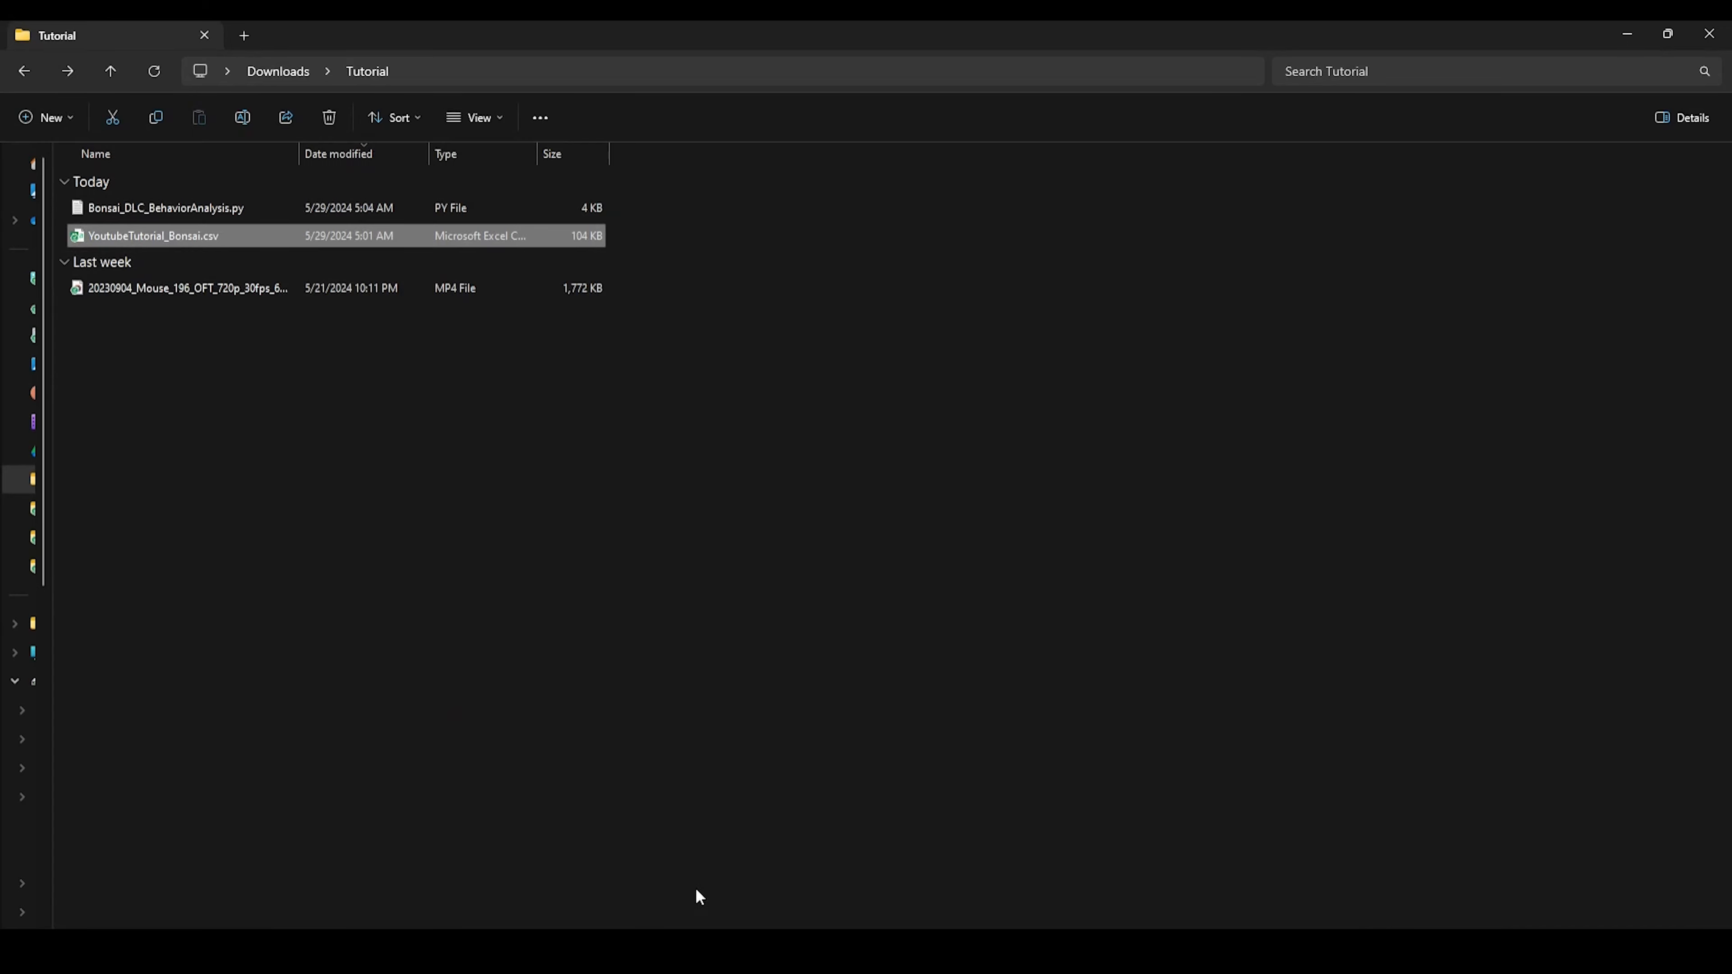
Replace the file path in the script's pd.read_csv call with the copied CSV path, enclosed in single quotes
left_click(764, 880)
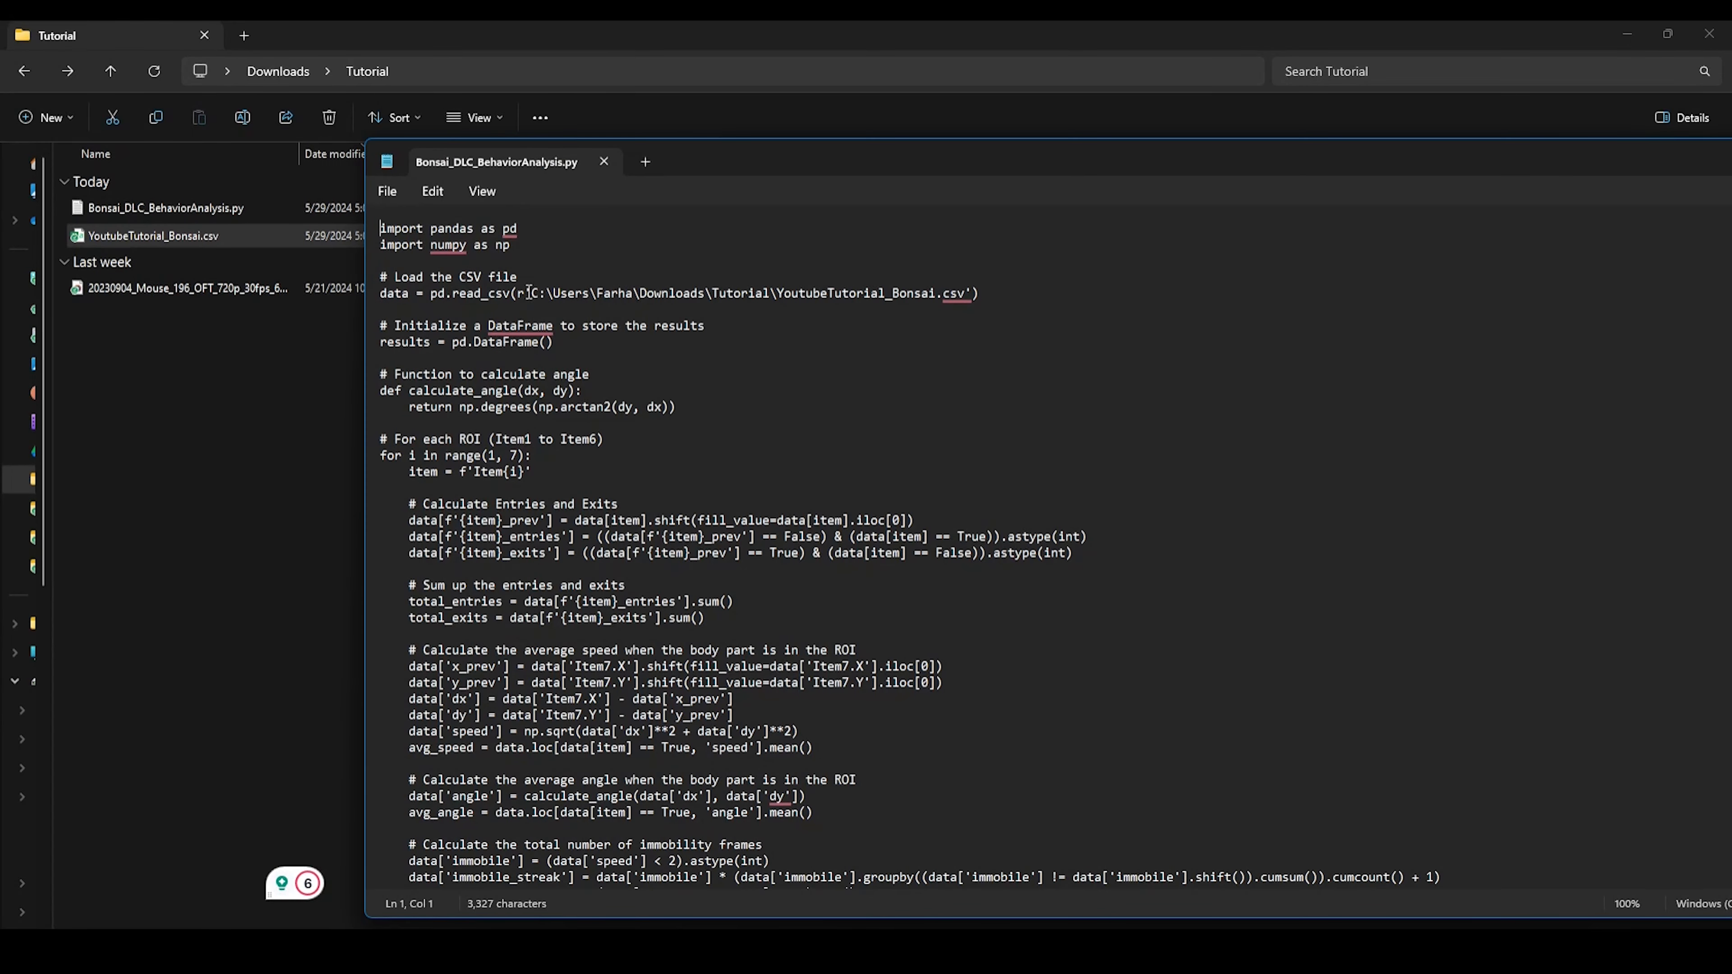
left_click_drag(524, 293, 973, 295)
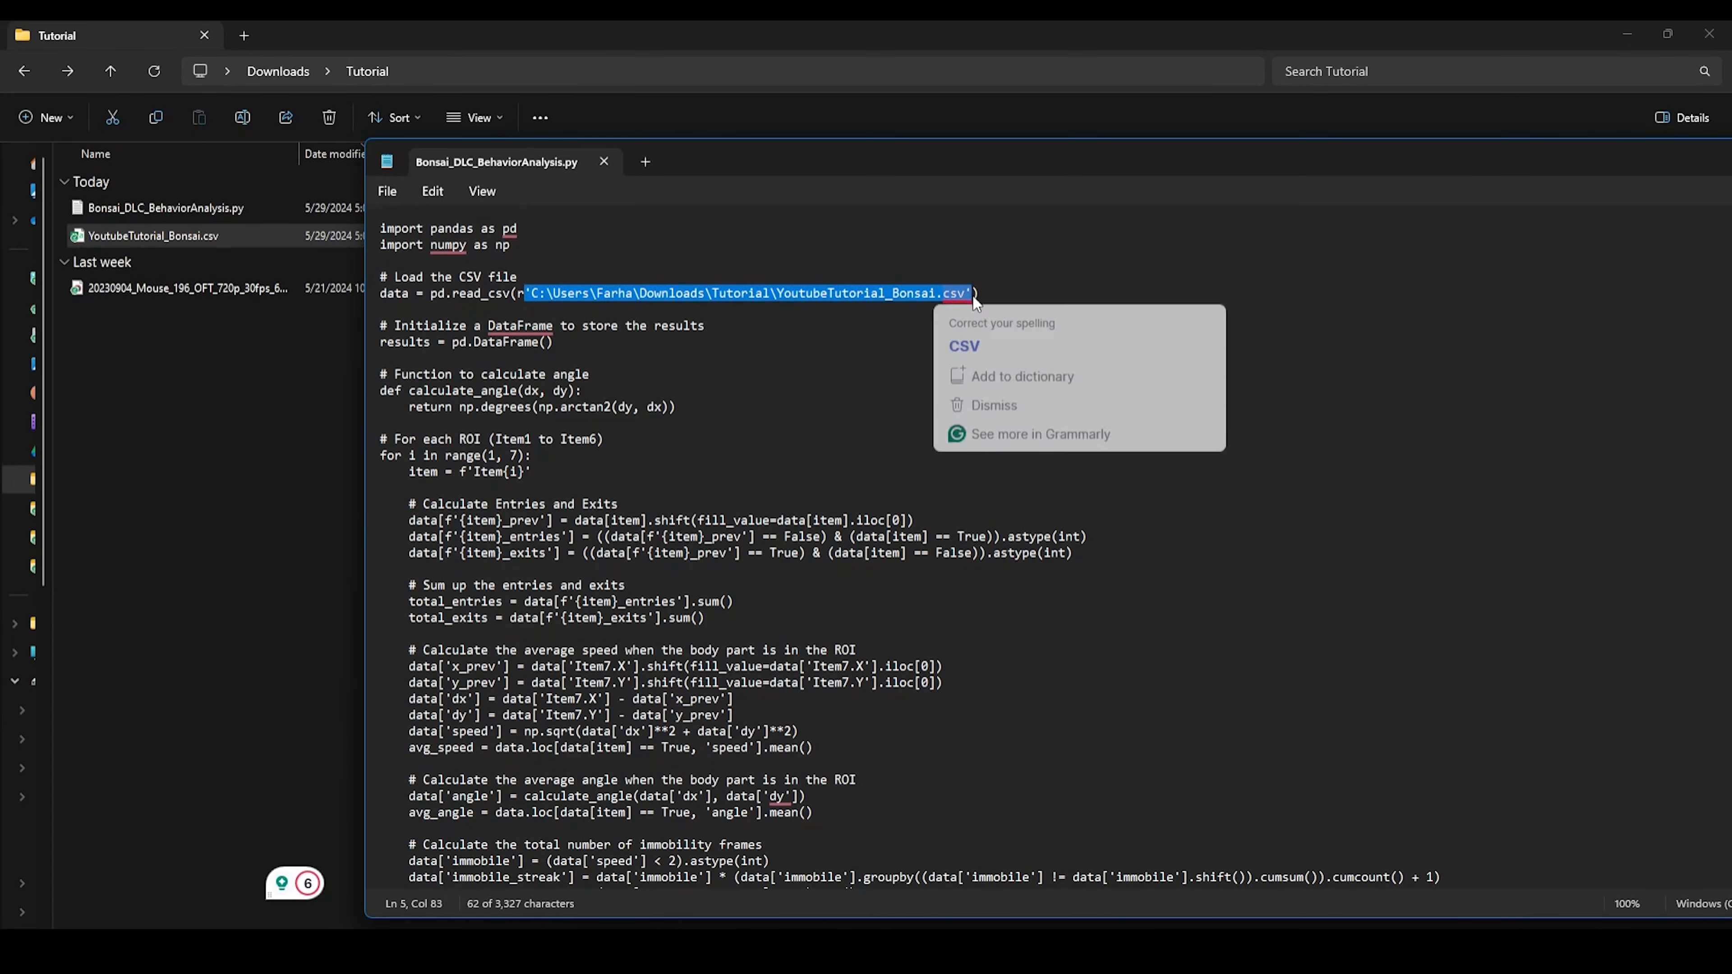
key("ctrl+v")
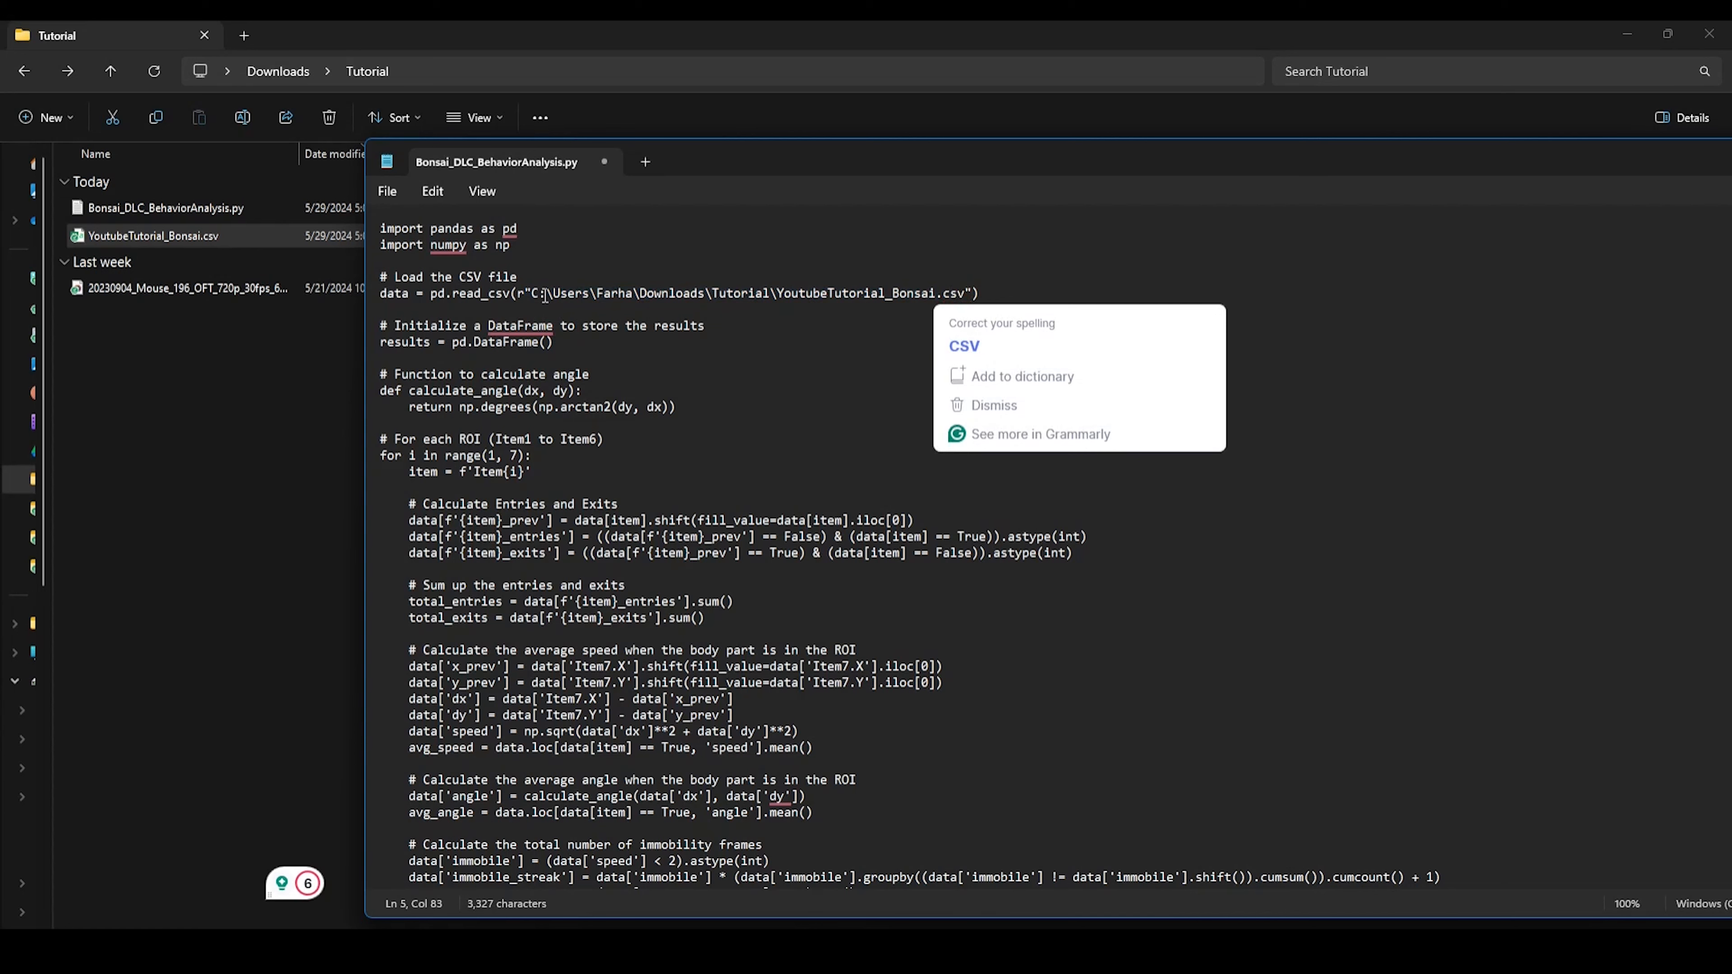
left_click(533, 294)
key("BackSpace")
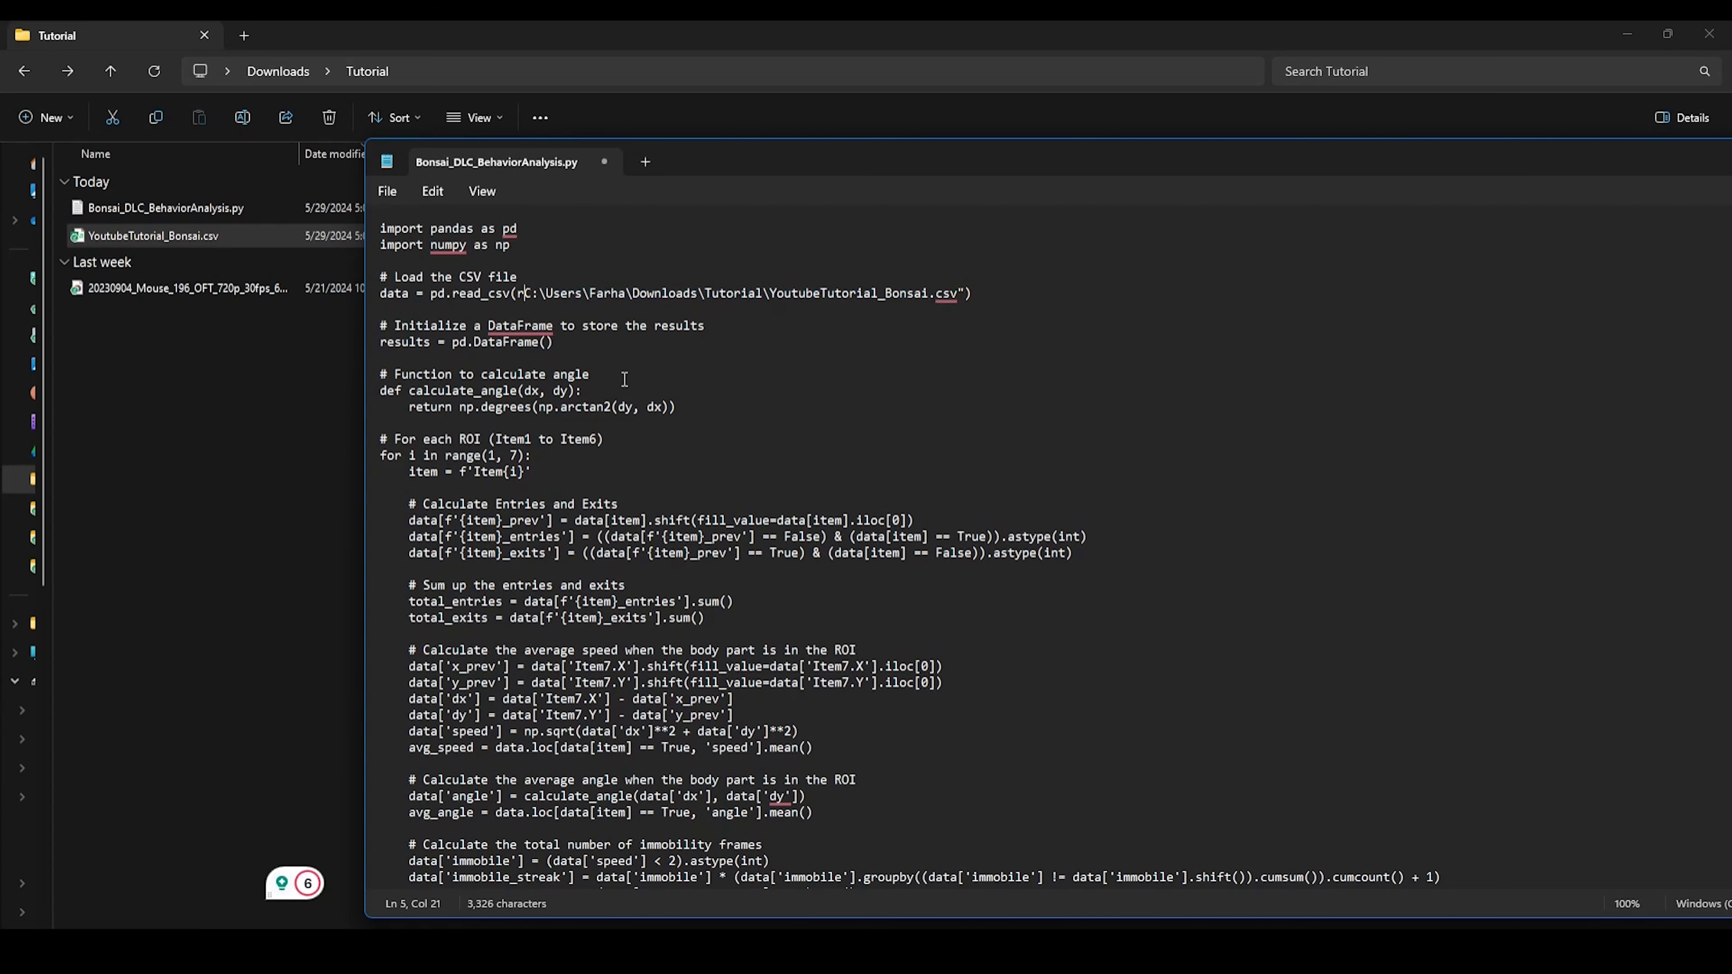
type("'")
left_click(977, 294)
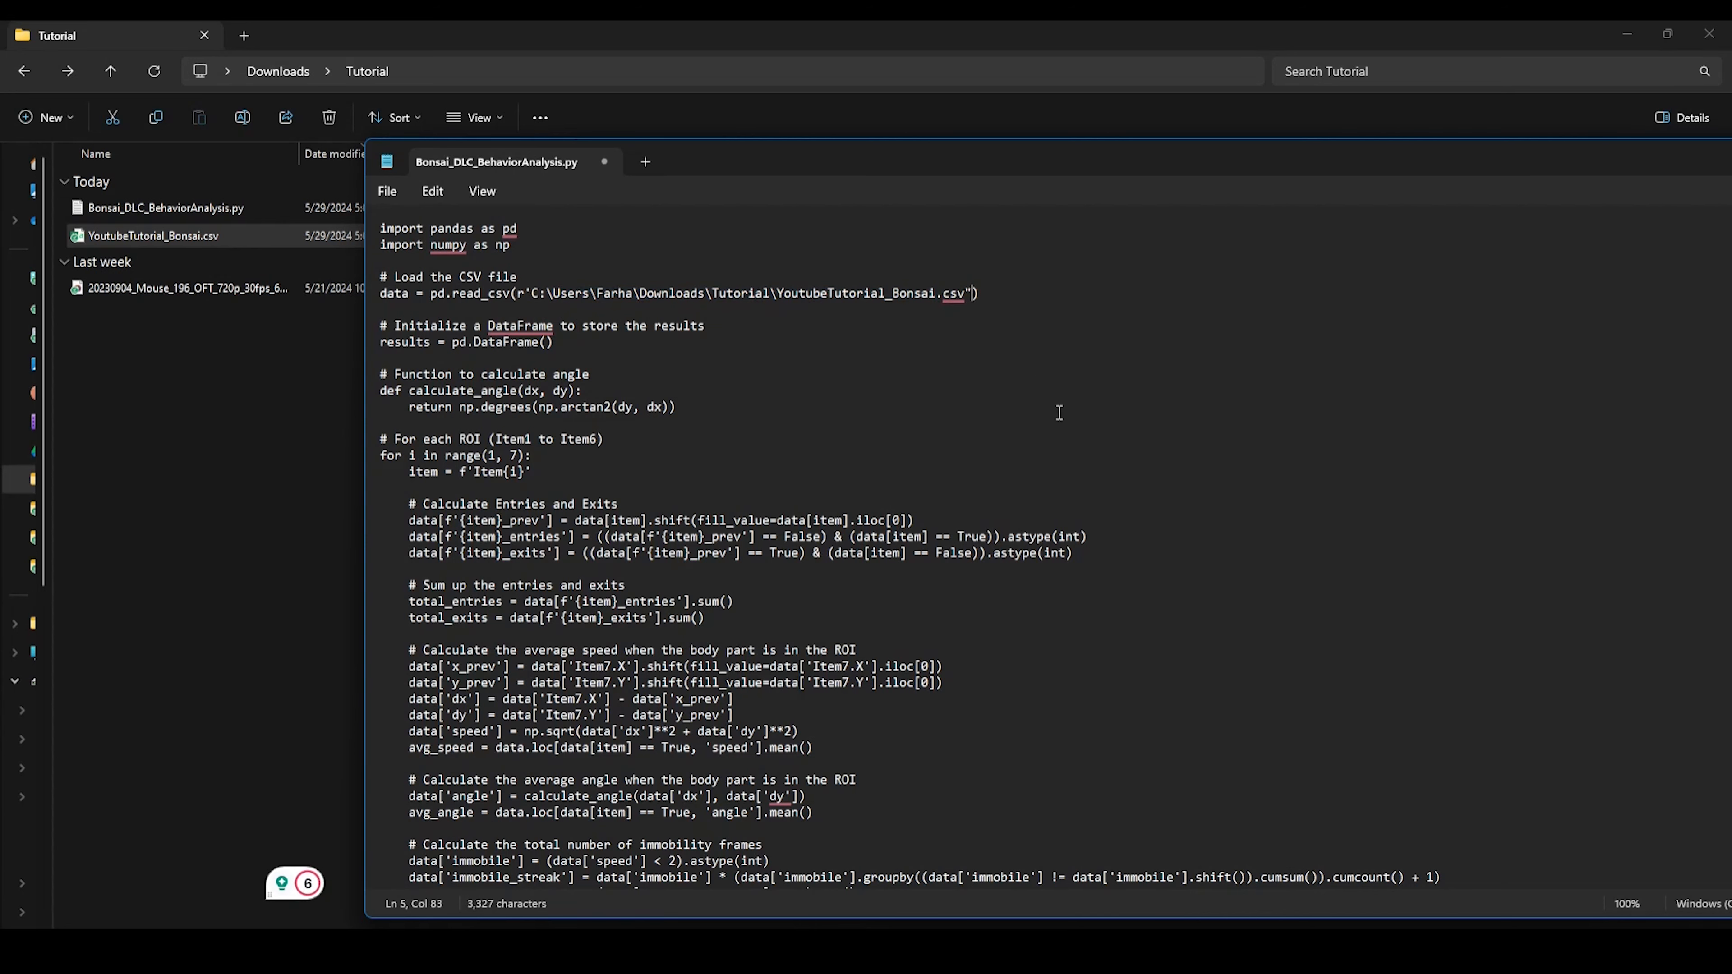
key("BackSpace")
type("'")
Replace the folder in the results.to_csv path using the copied path, trimmed so the output is Downloads\Tutorial\YoutubeTutorial_Bonsai_Results.csv
scroll(946, 335, "down", 12)
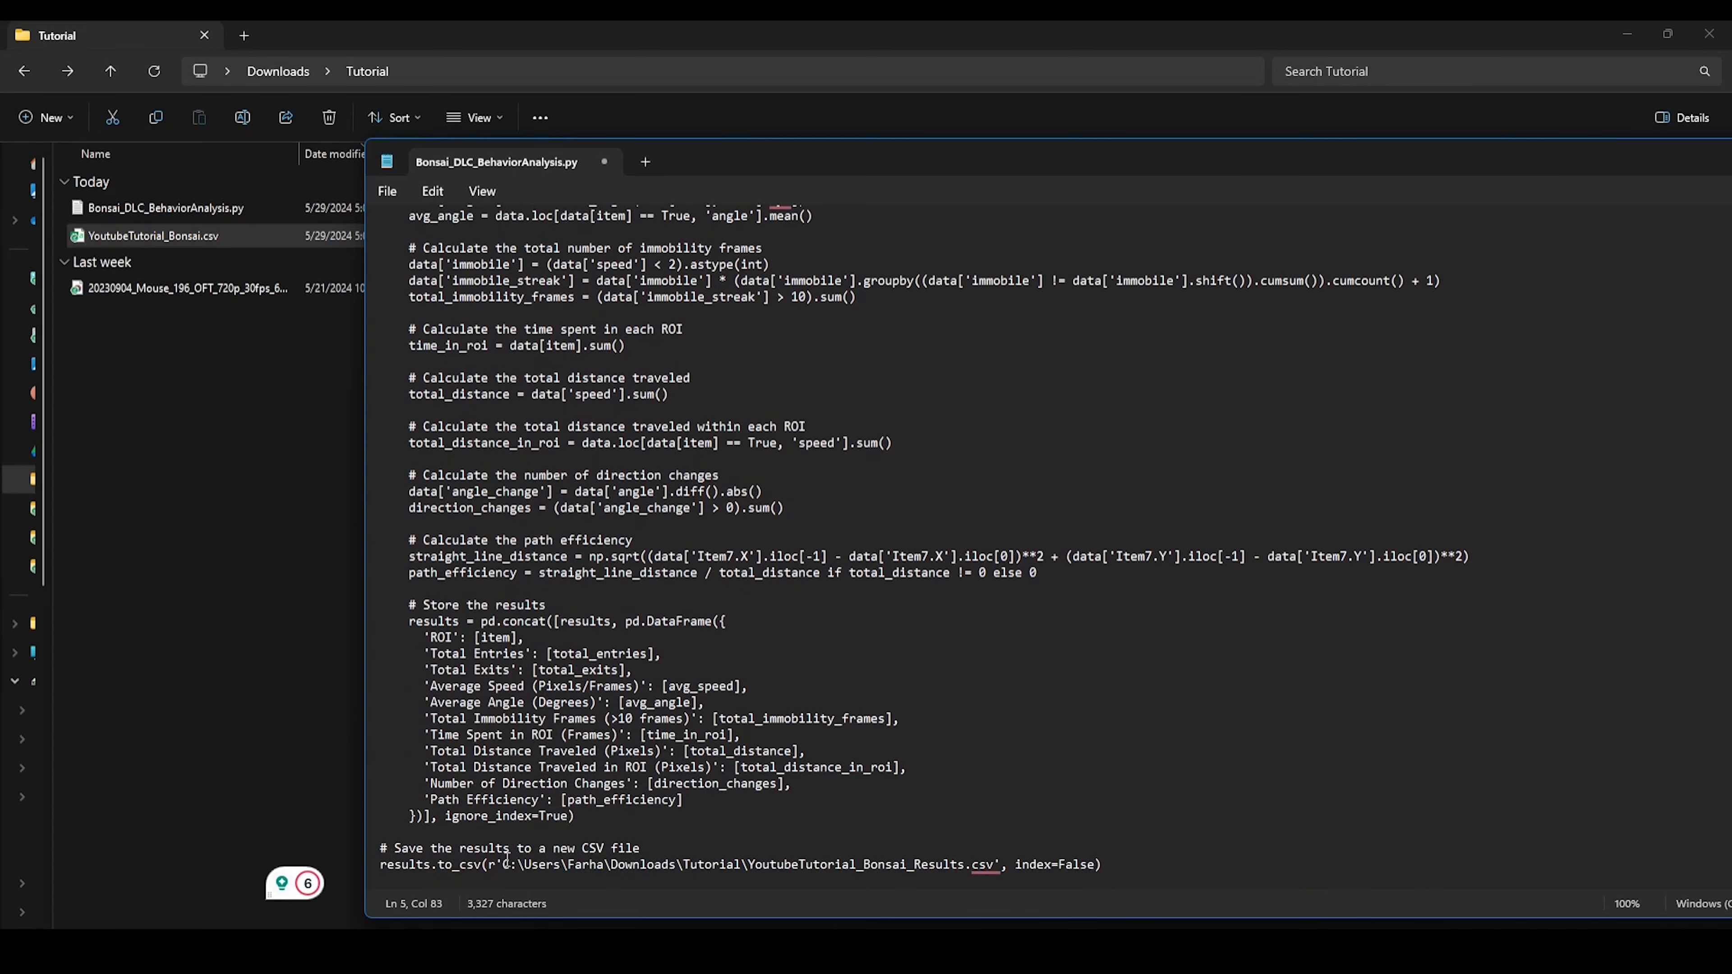
left_click_drag(502, 865, 741, 864)
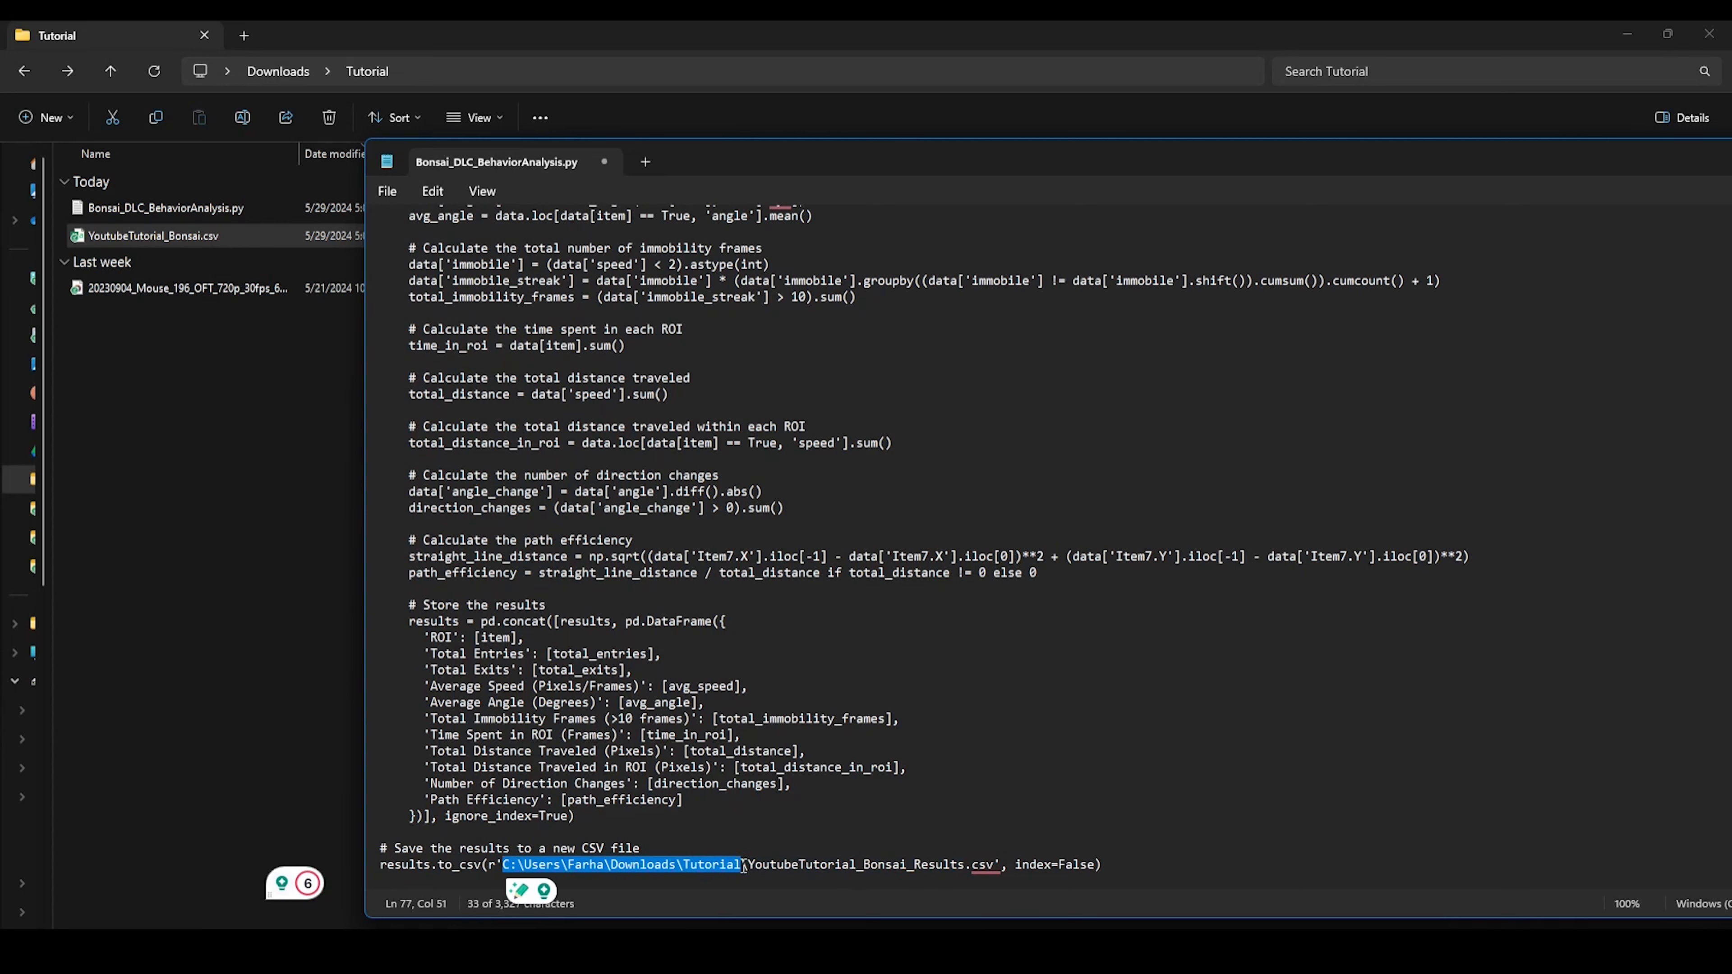
key("ctrl+v")
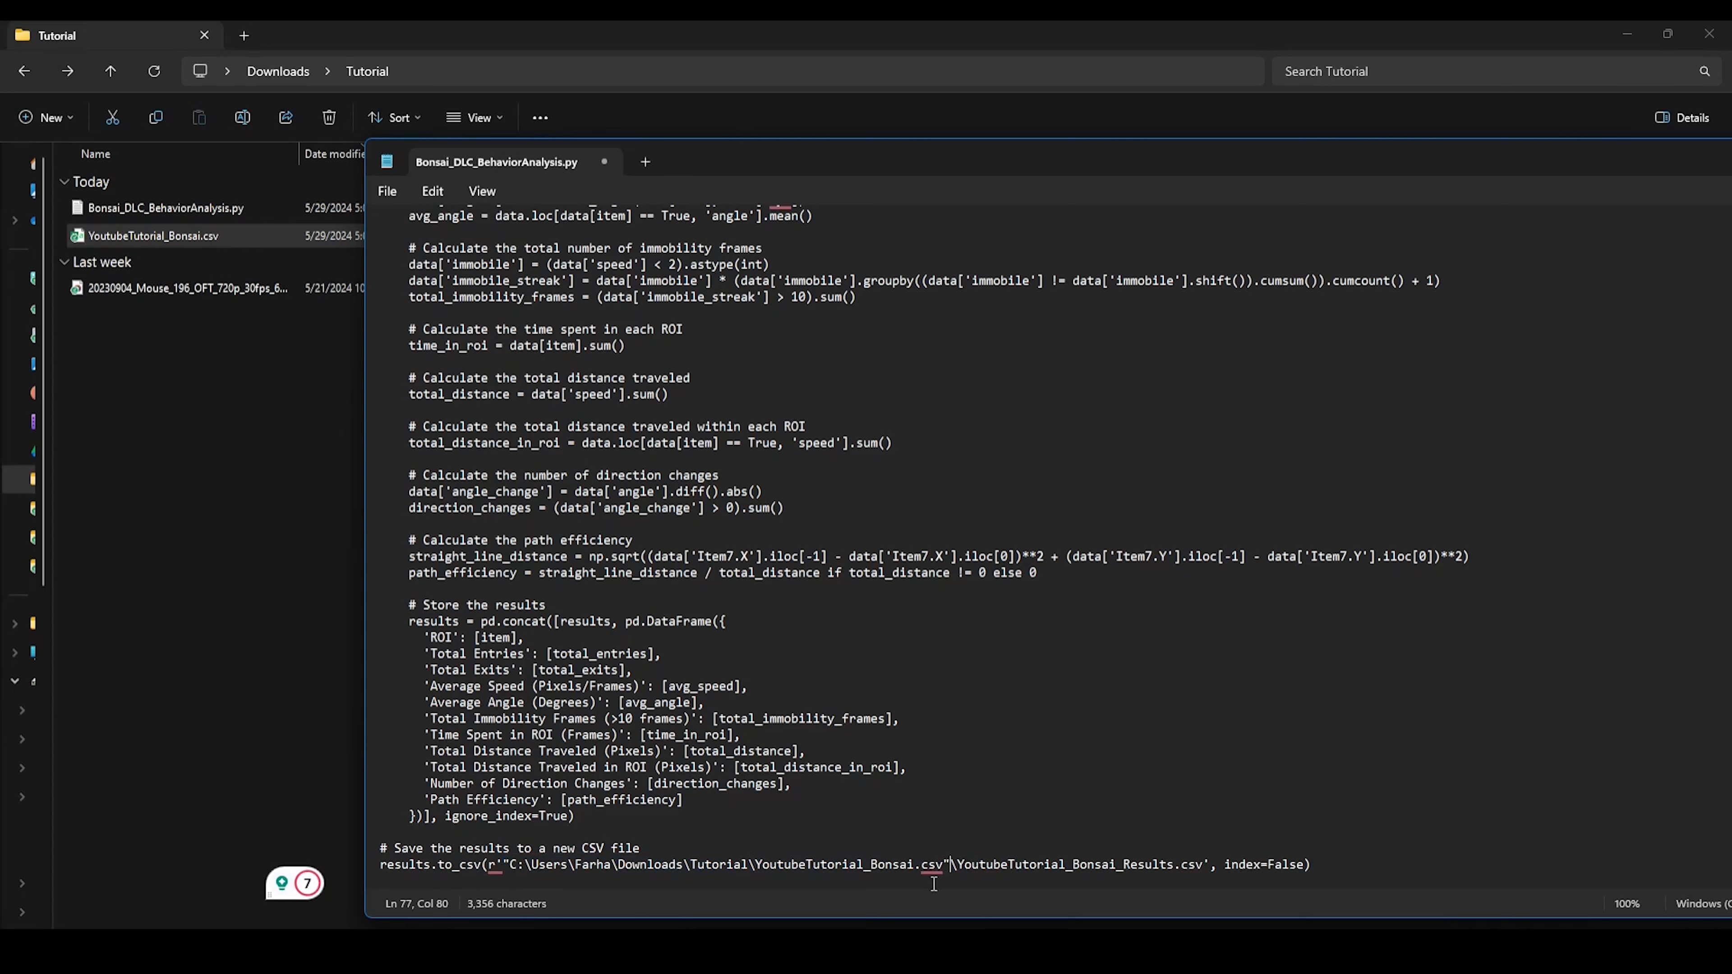
left_click(508, 866)
key("Delete")
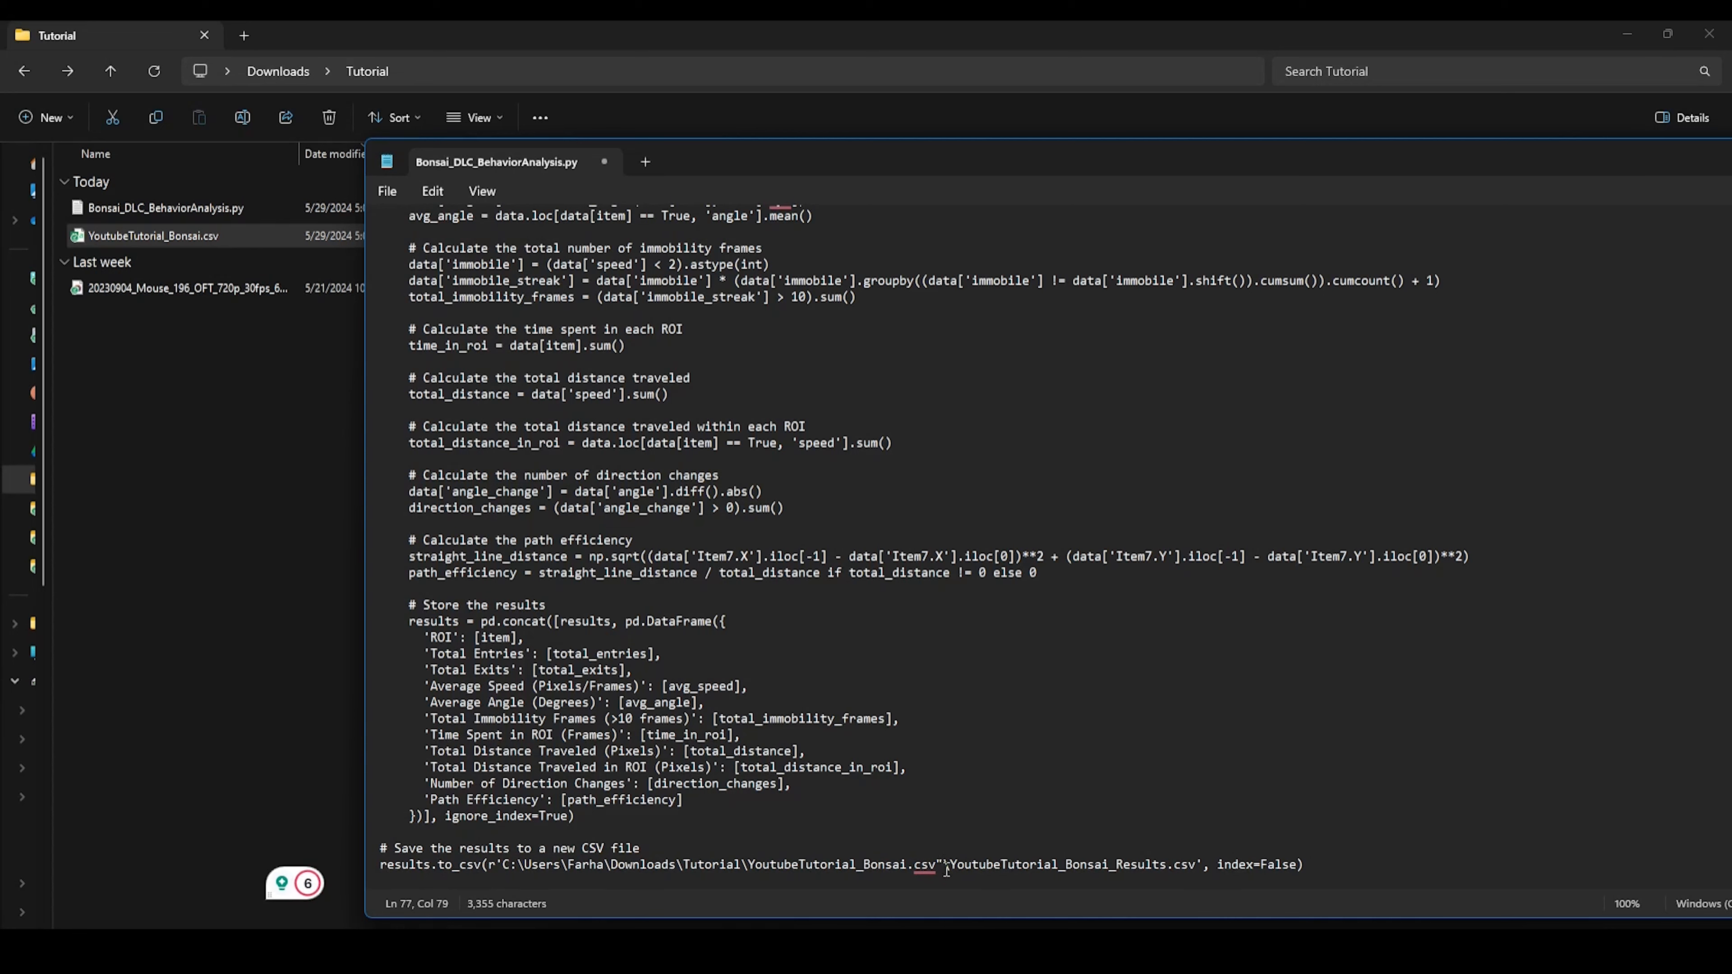
key("BackSpace")
key("BackSpace")
key("BackSpace")
key("BackSpace")
key("BackSpace")
key("BackSpace")
key("BackSpace")
key("BackSpace")
key("BackSpace")
key("BackSpace")
key("BackSpace")
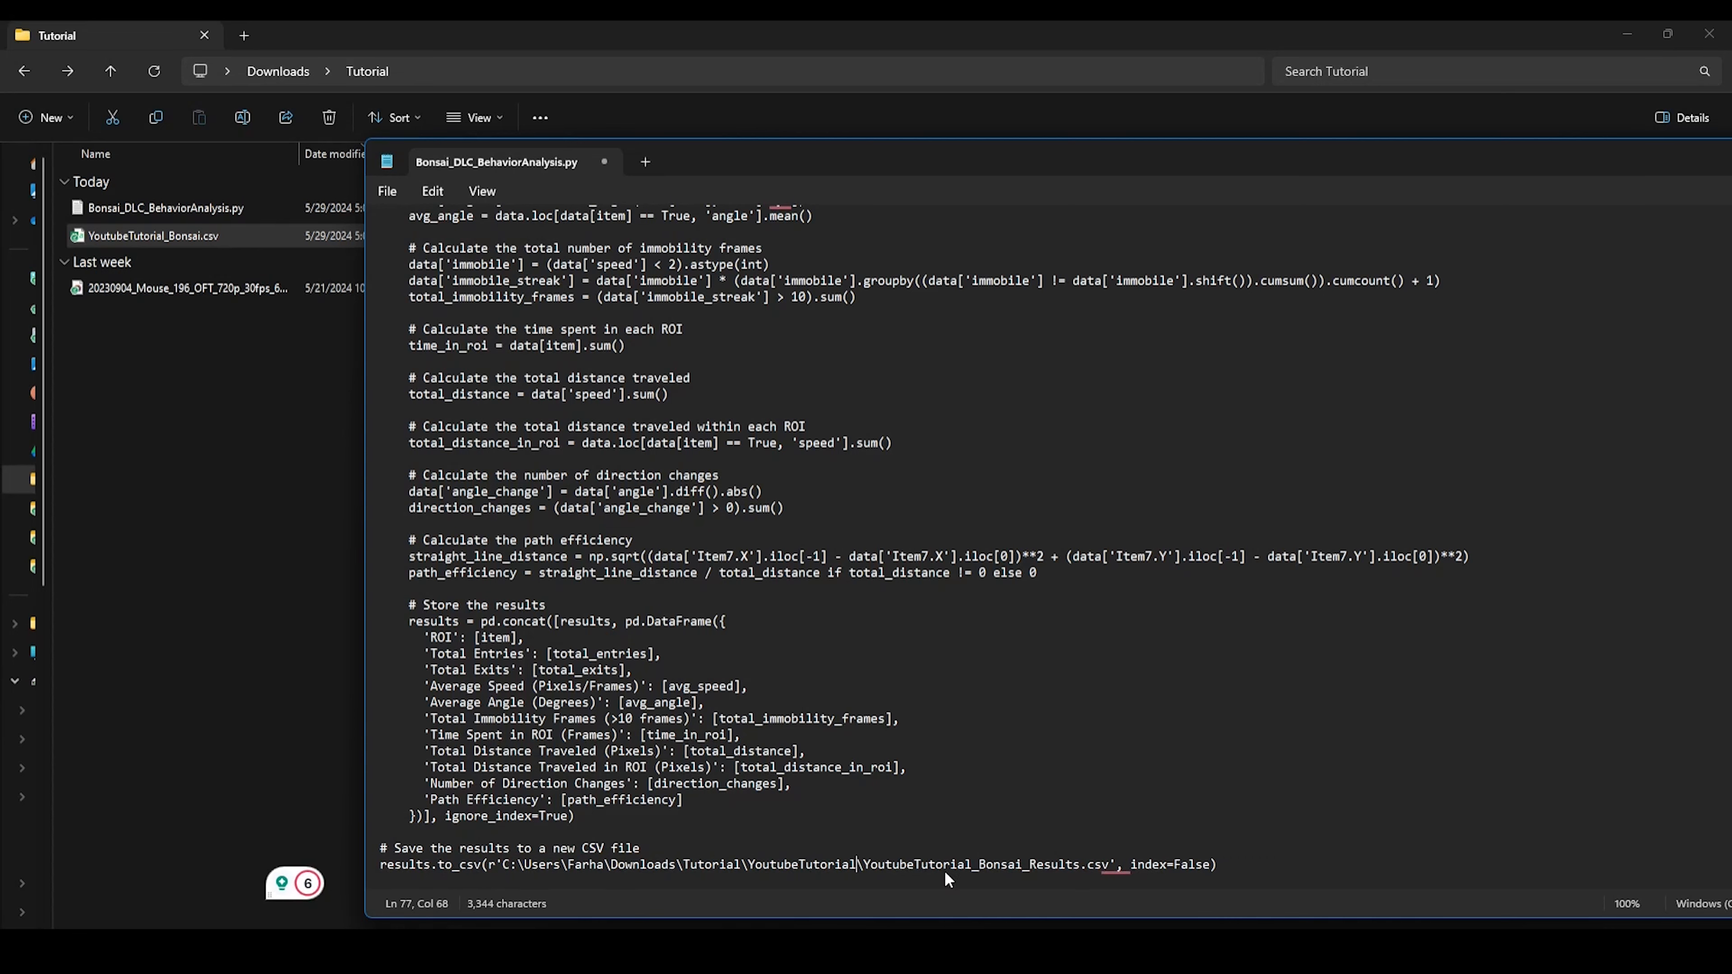
key("BackSpace")
key("BackSpace")
key("BackSpace")
key("BackSpace")
key("BackSpace")
key("BackSpace")
key("BackSpace")
key("BackSpace")
key("BackSpace")
key("BackSpace")
key("BackSpace")
key("BackSpace")
key("BackSpace")
key("BackSpace")
key("BackSpace")
key("BackSpace")
key("BackSpace")
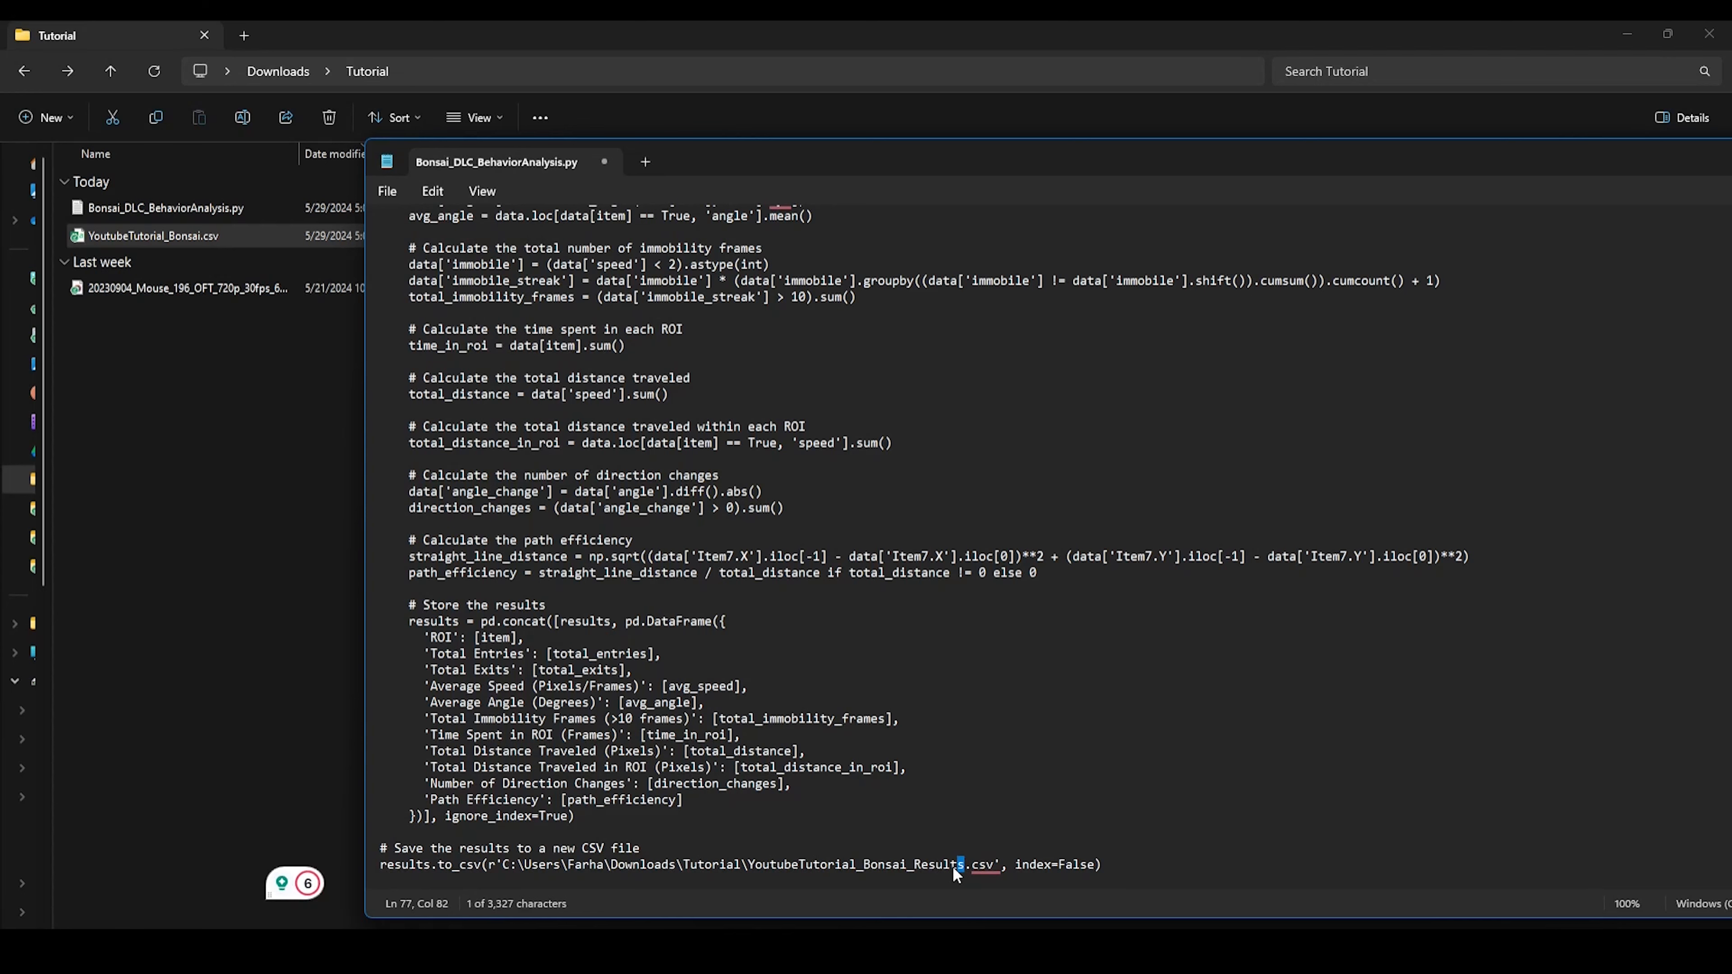
left_click_drag(963, 866, 911, 867)
right_click(950, 871)
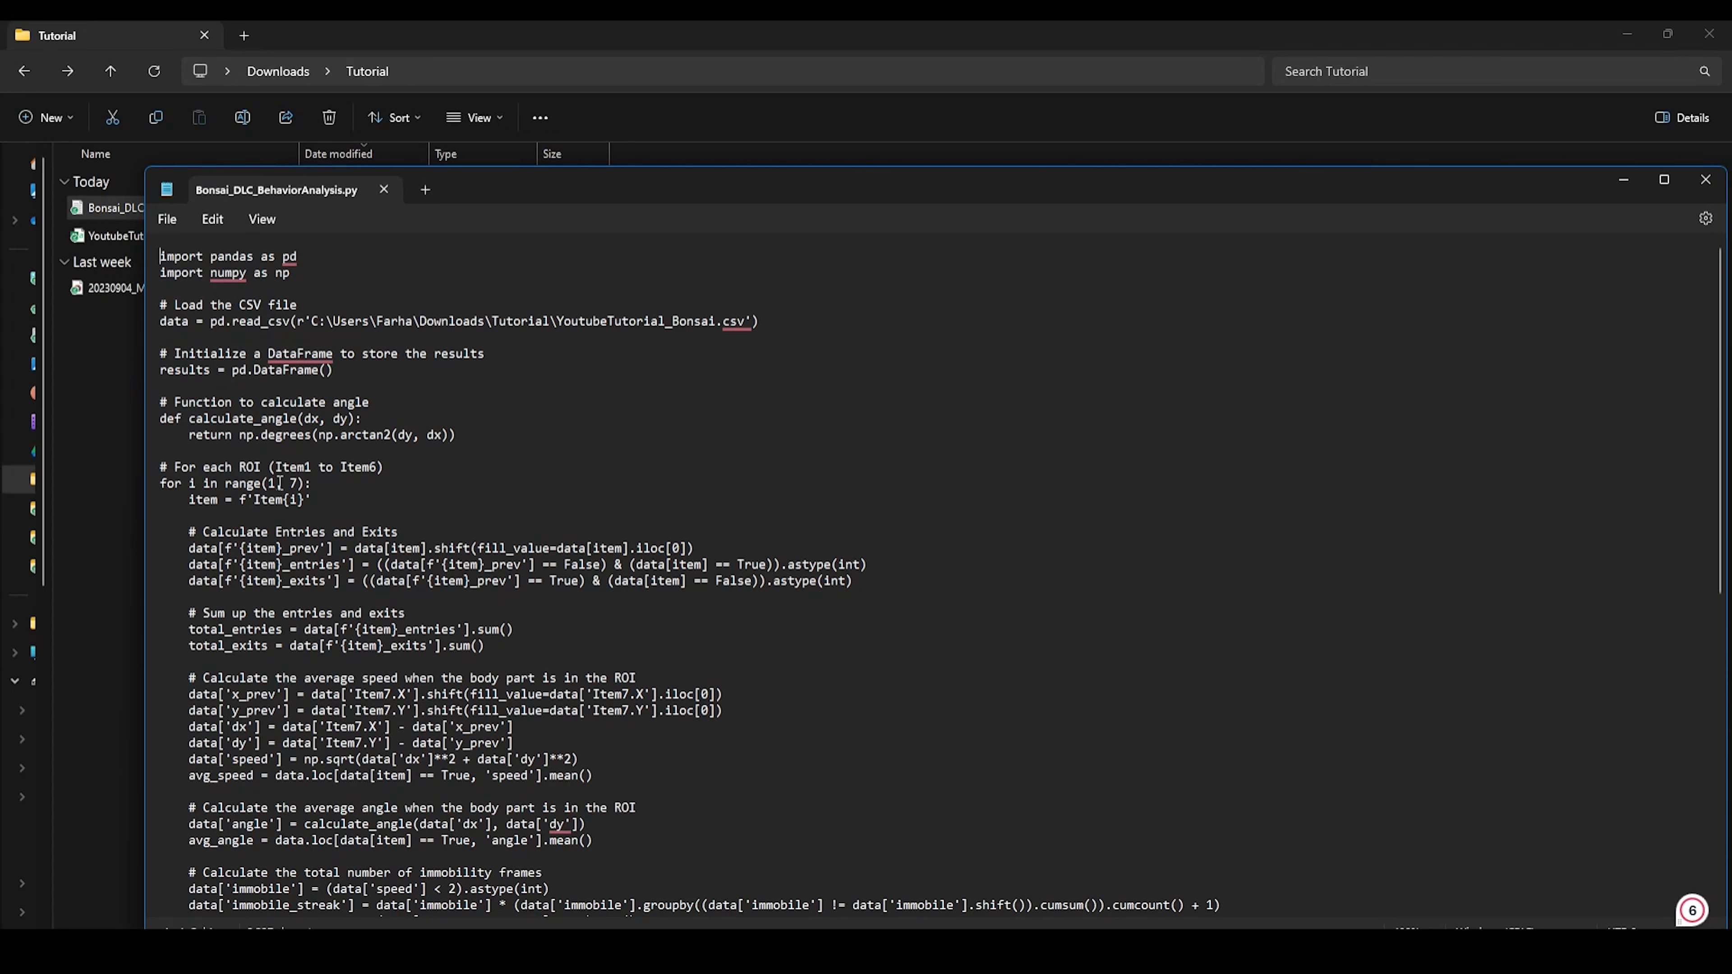
Compare the script's "Item1 to Item6" ROI range with the item column headers of YoutubeTutorial_Bonsai.csv in Excel
left_click_drag(375, 467, 379, 469)
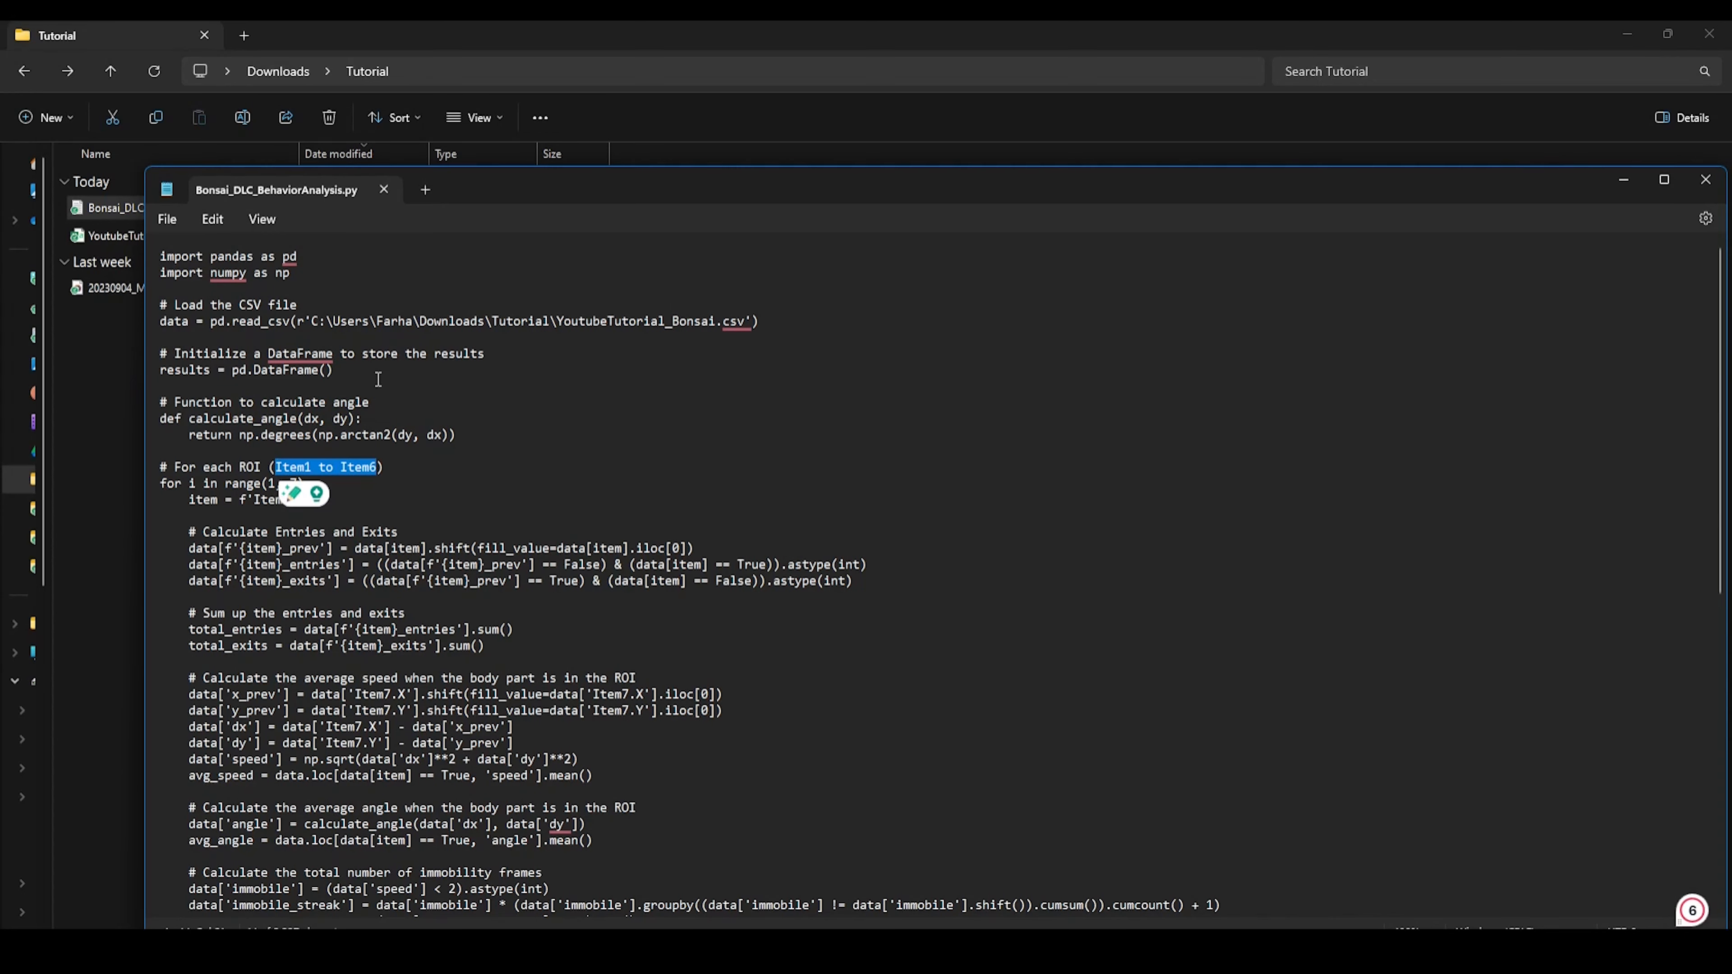
left_click_drag(517, 200, 871, 202)
double_click(181, 235)
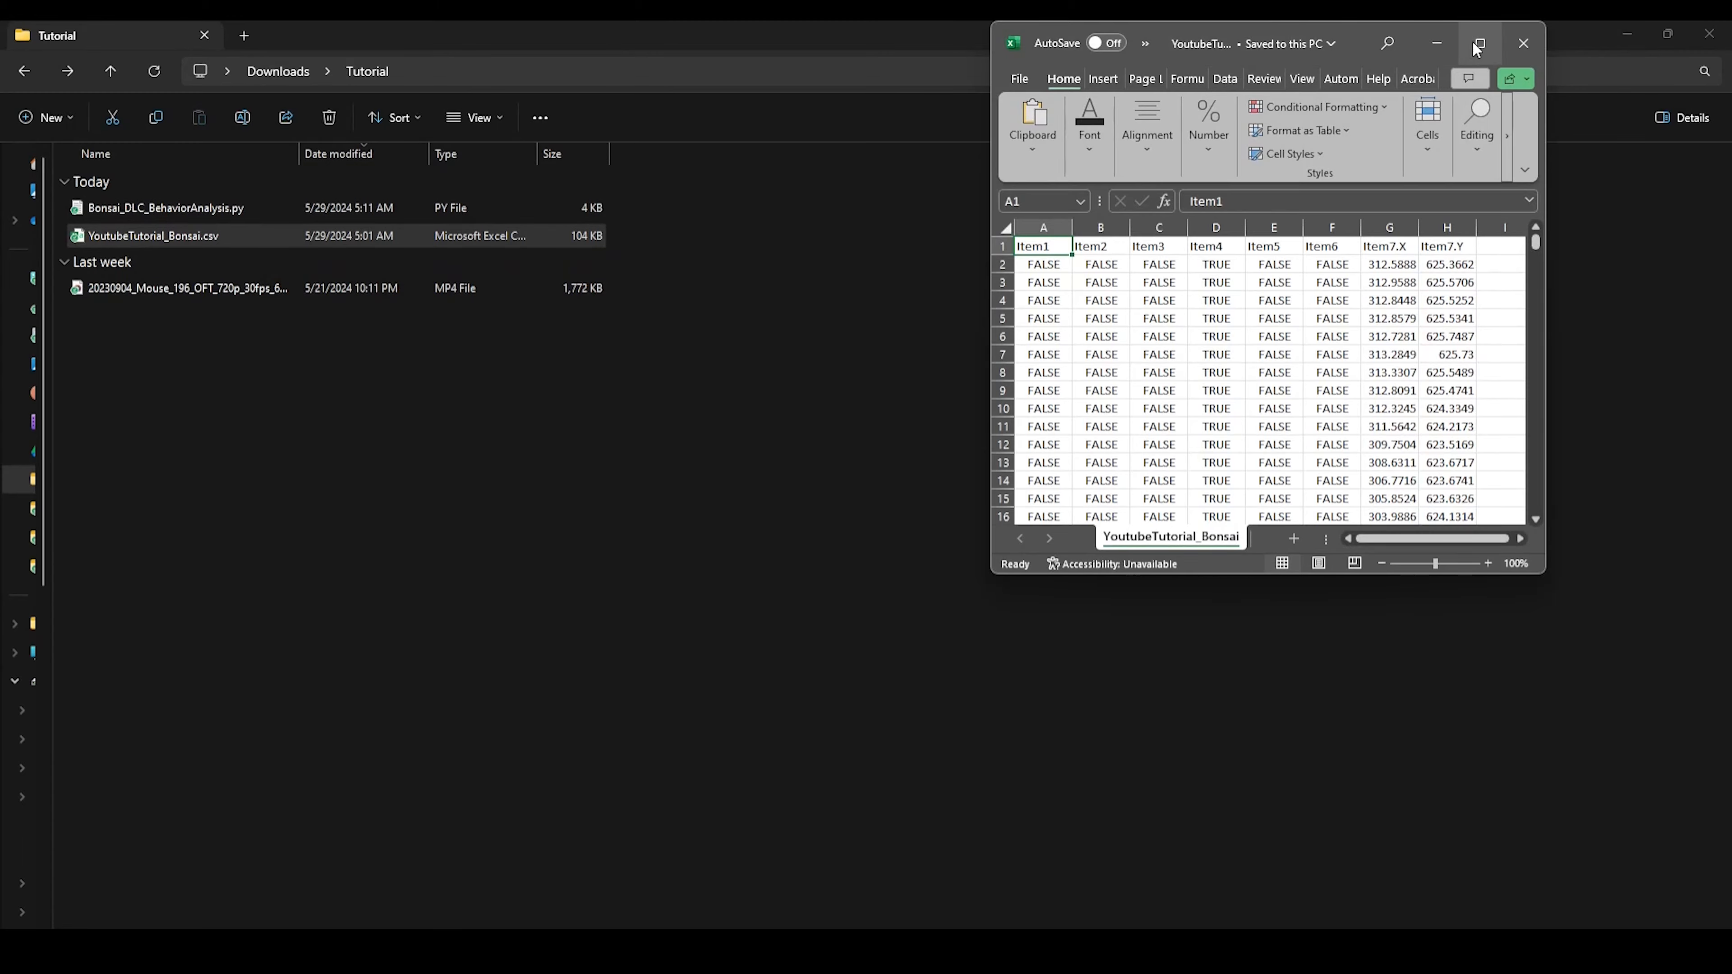
left_click(1473, 41)
left_click_drag(45, 246, 329, 471)
left_click_drag(339, 246, 53, 244)
left_click(787, 949)
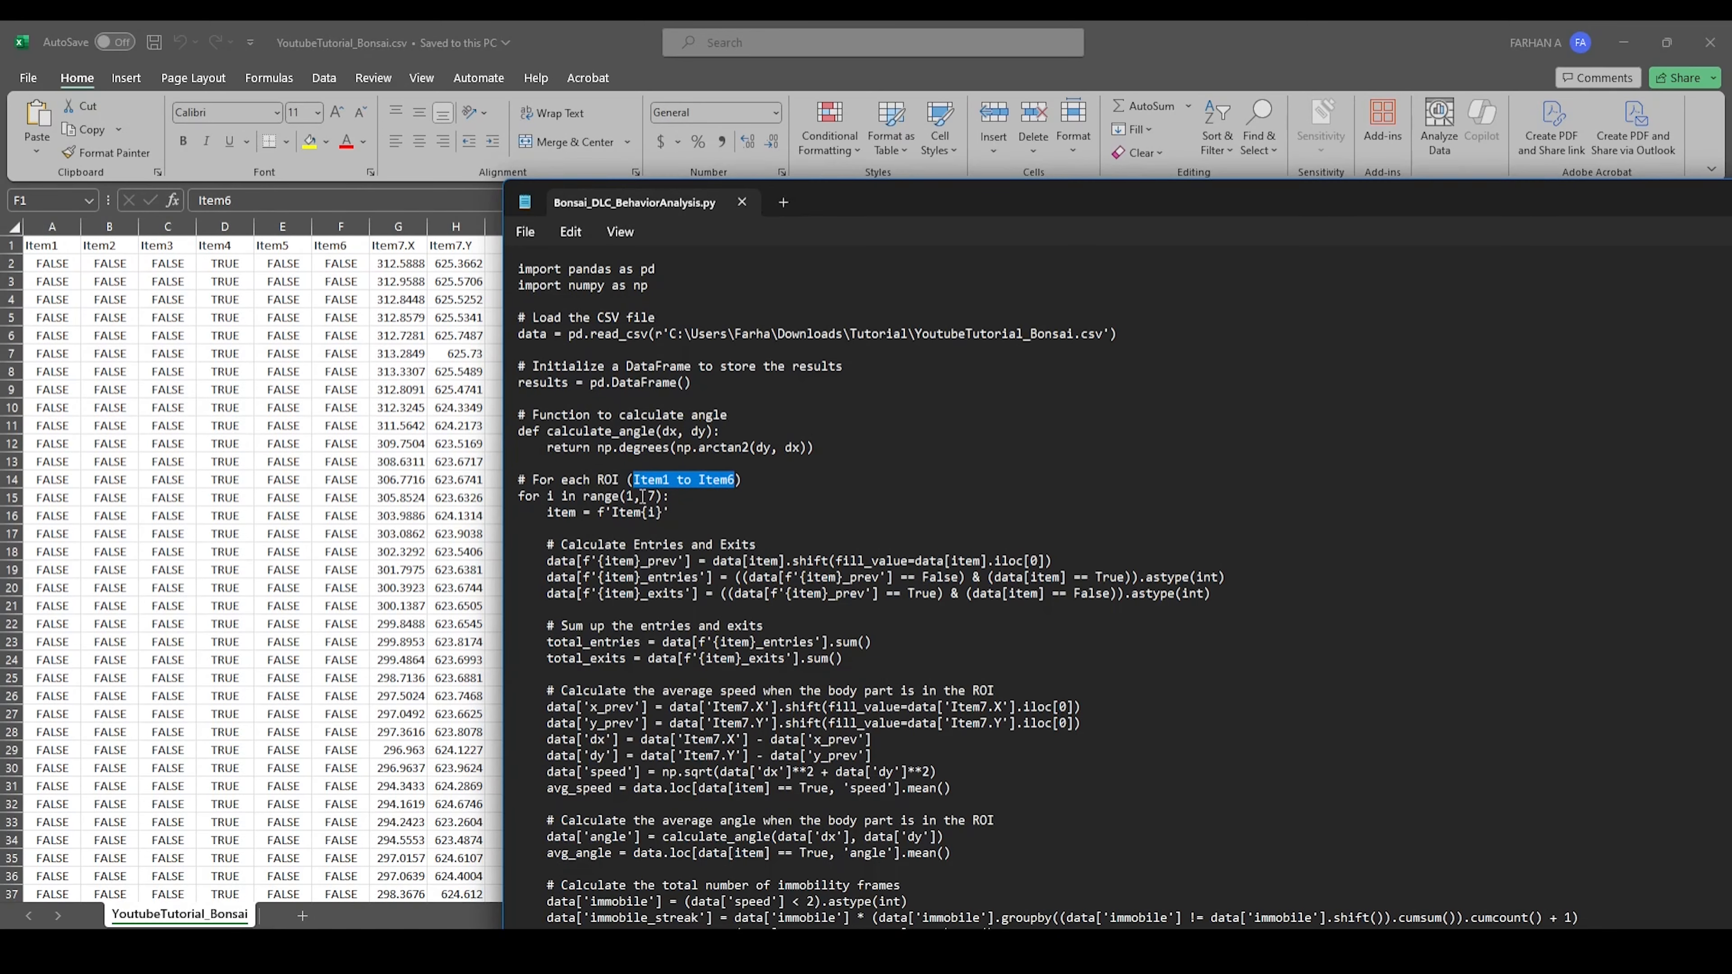
Add the comment "# 1 inclusive and 7 exclusive (So, Items 1 -to- Item 6)" after the range(1, 7) loop line
left_click(709, 498)
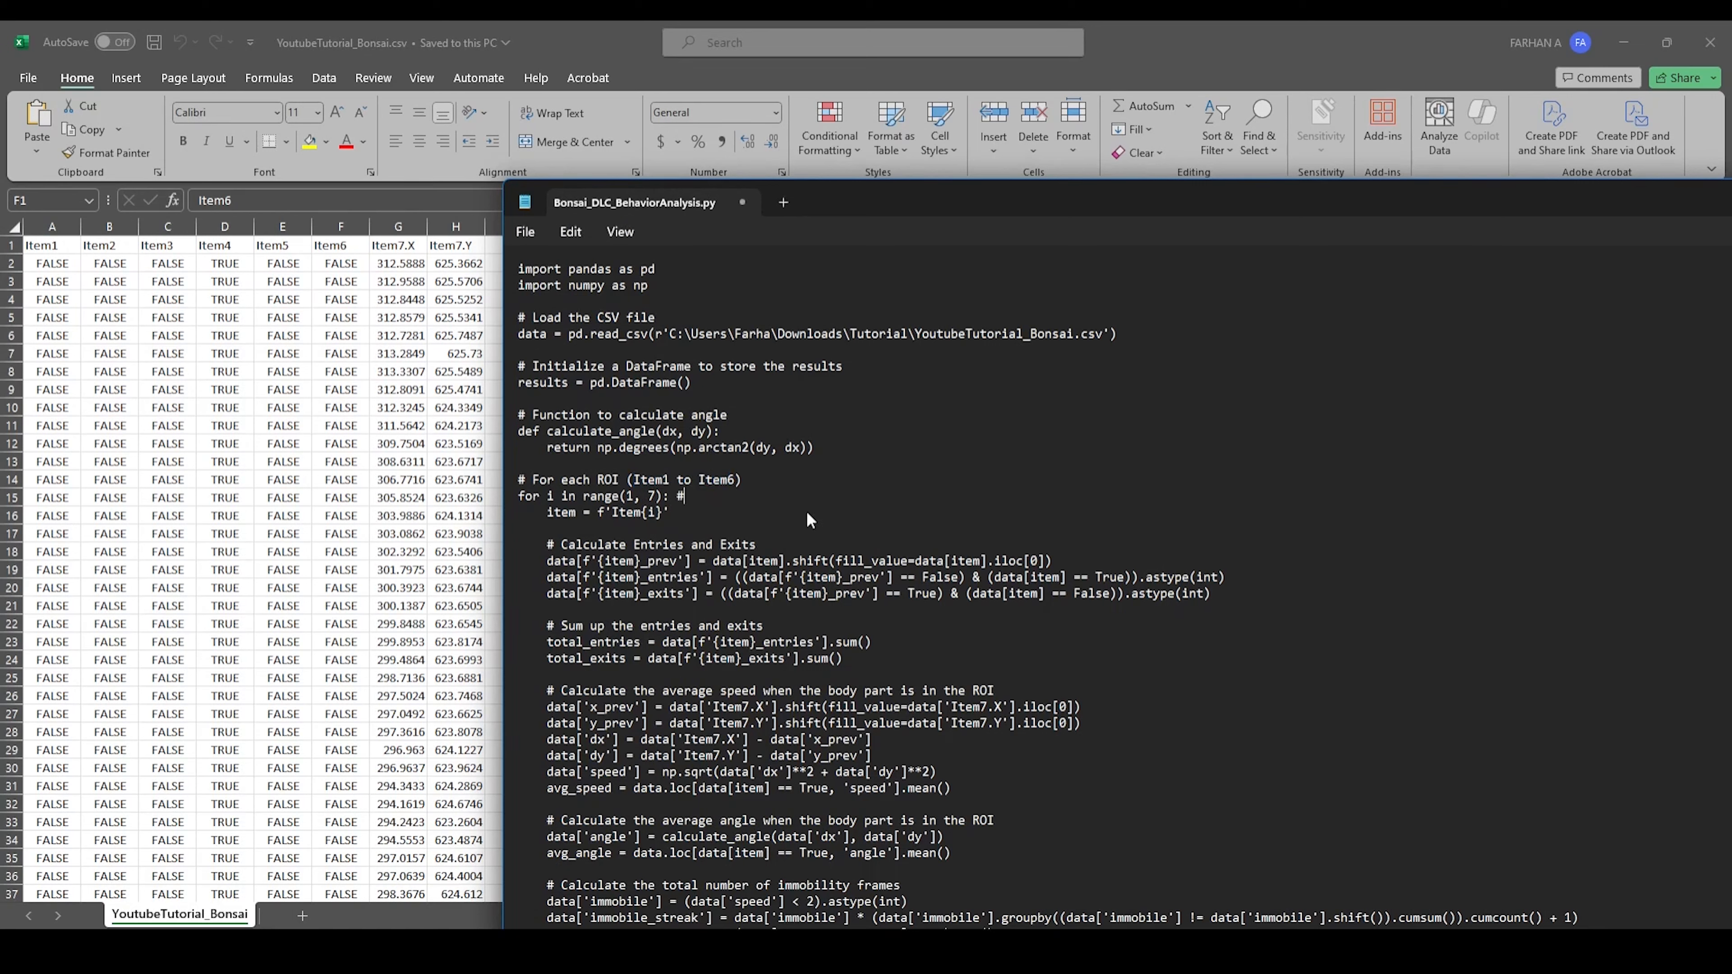
type("# 1 inclusive and 7 exclusive (So, Items 1 -t")
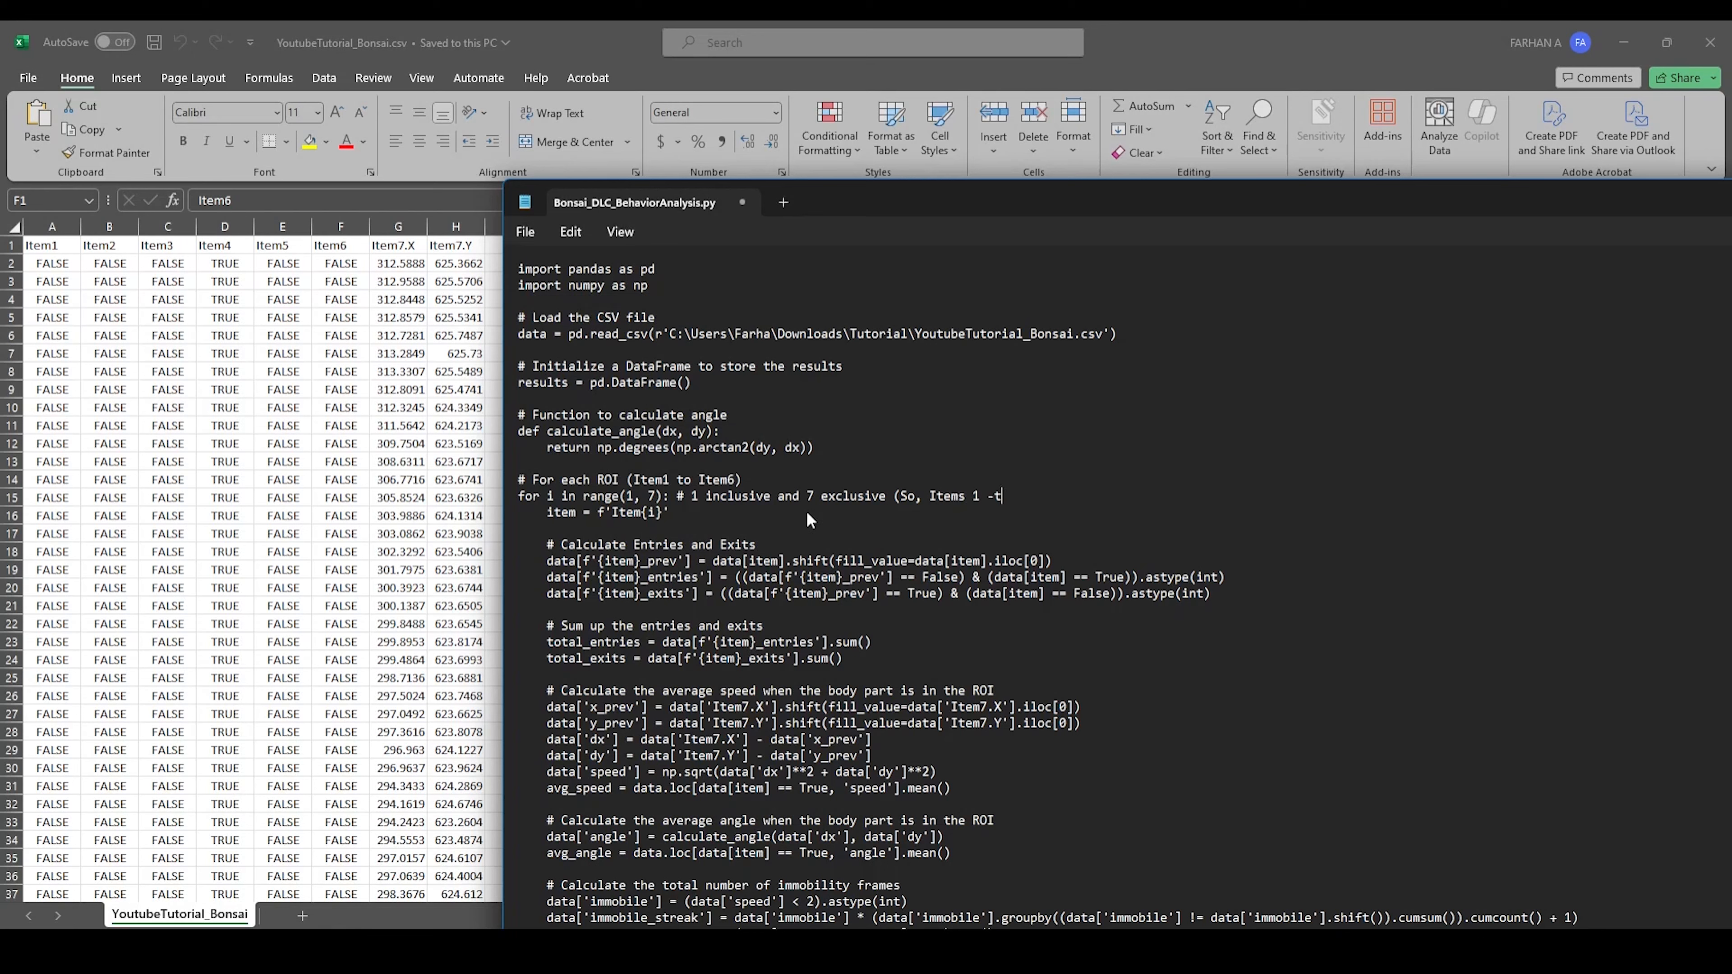
type("o- Item 6)")
left_click_drag(677, 496, 1085, 496)
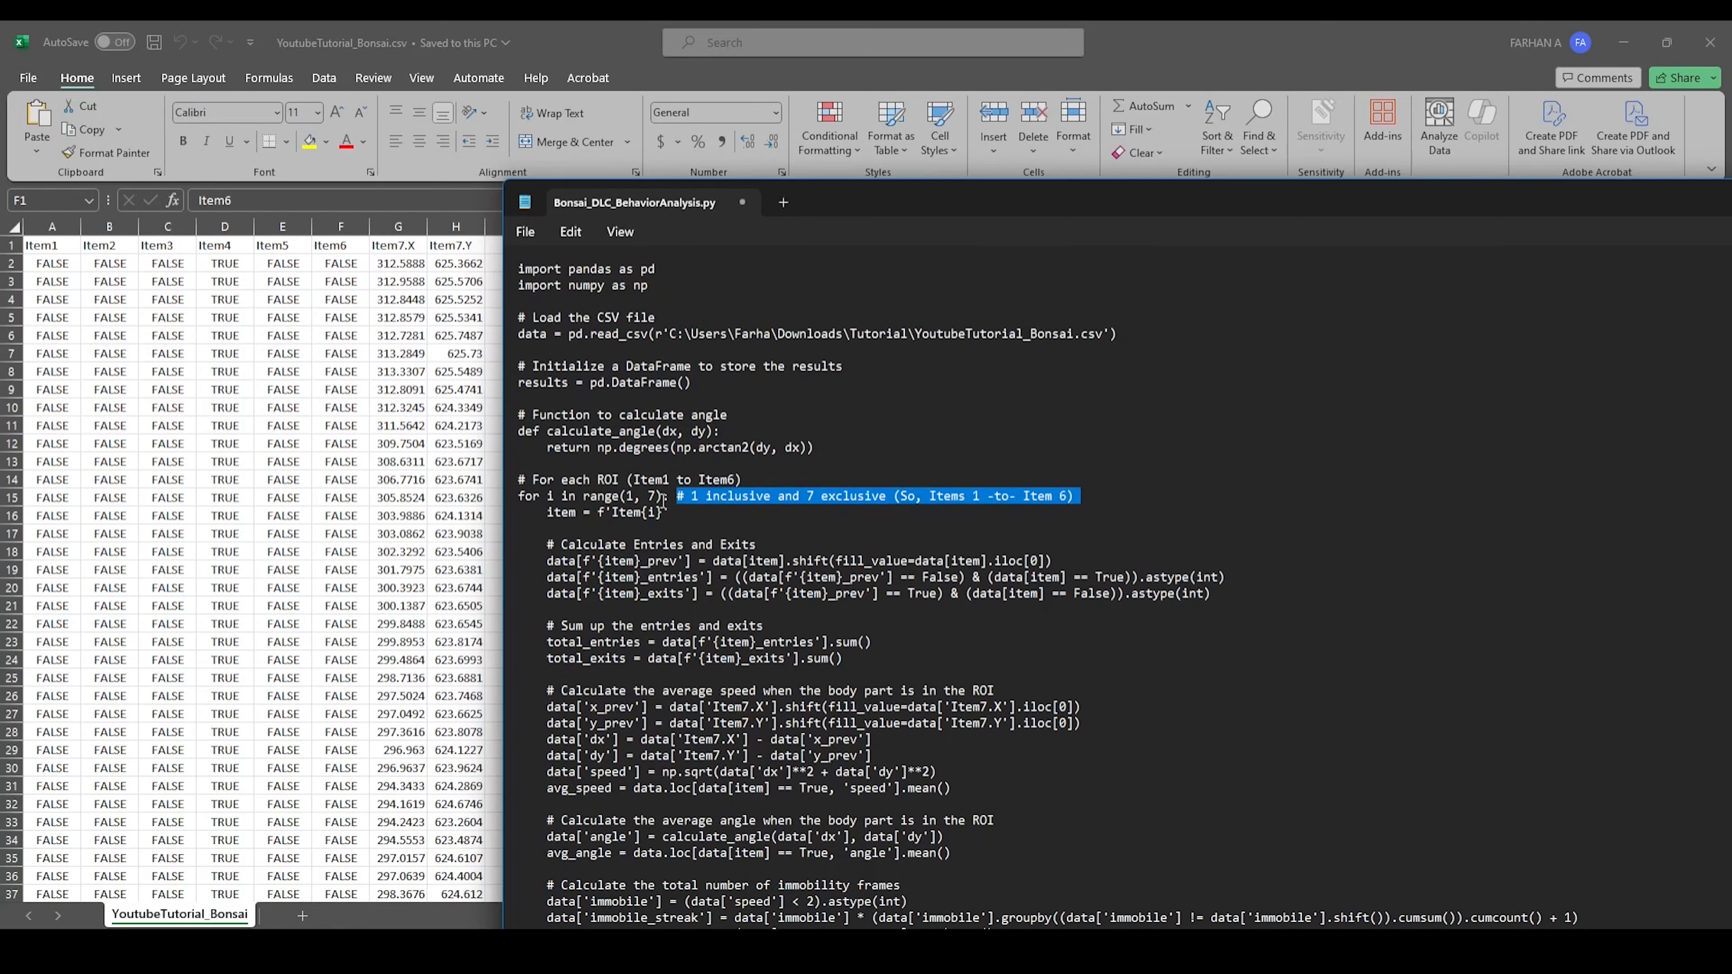
Delete the inclusive/exclusive comment from the range(1, 7) line, keeping the item assignment on its own line
left_click_drag(627, 496, 1093, 503)
key("Delete")
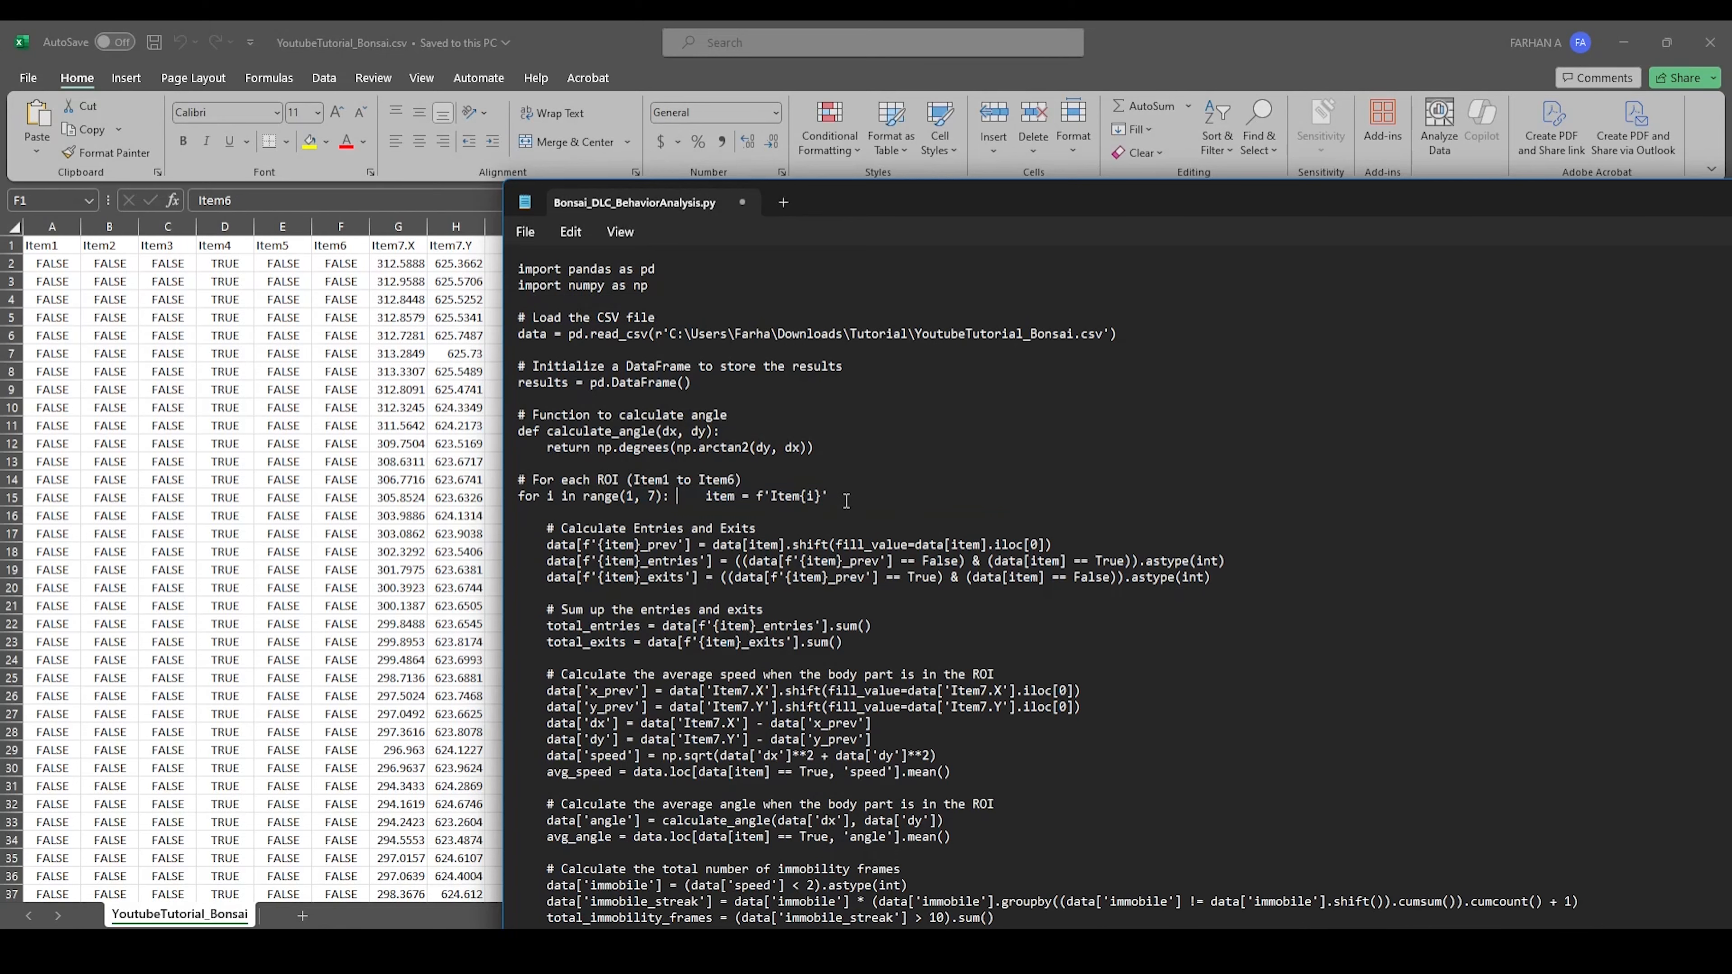
key("ctrl+z")
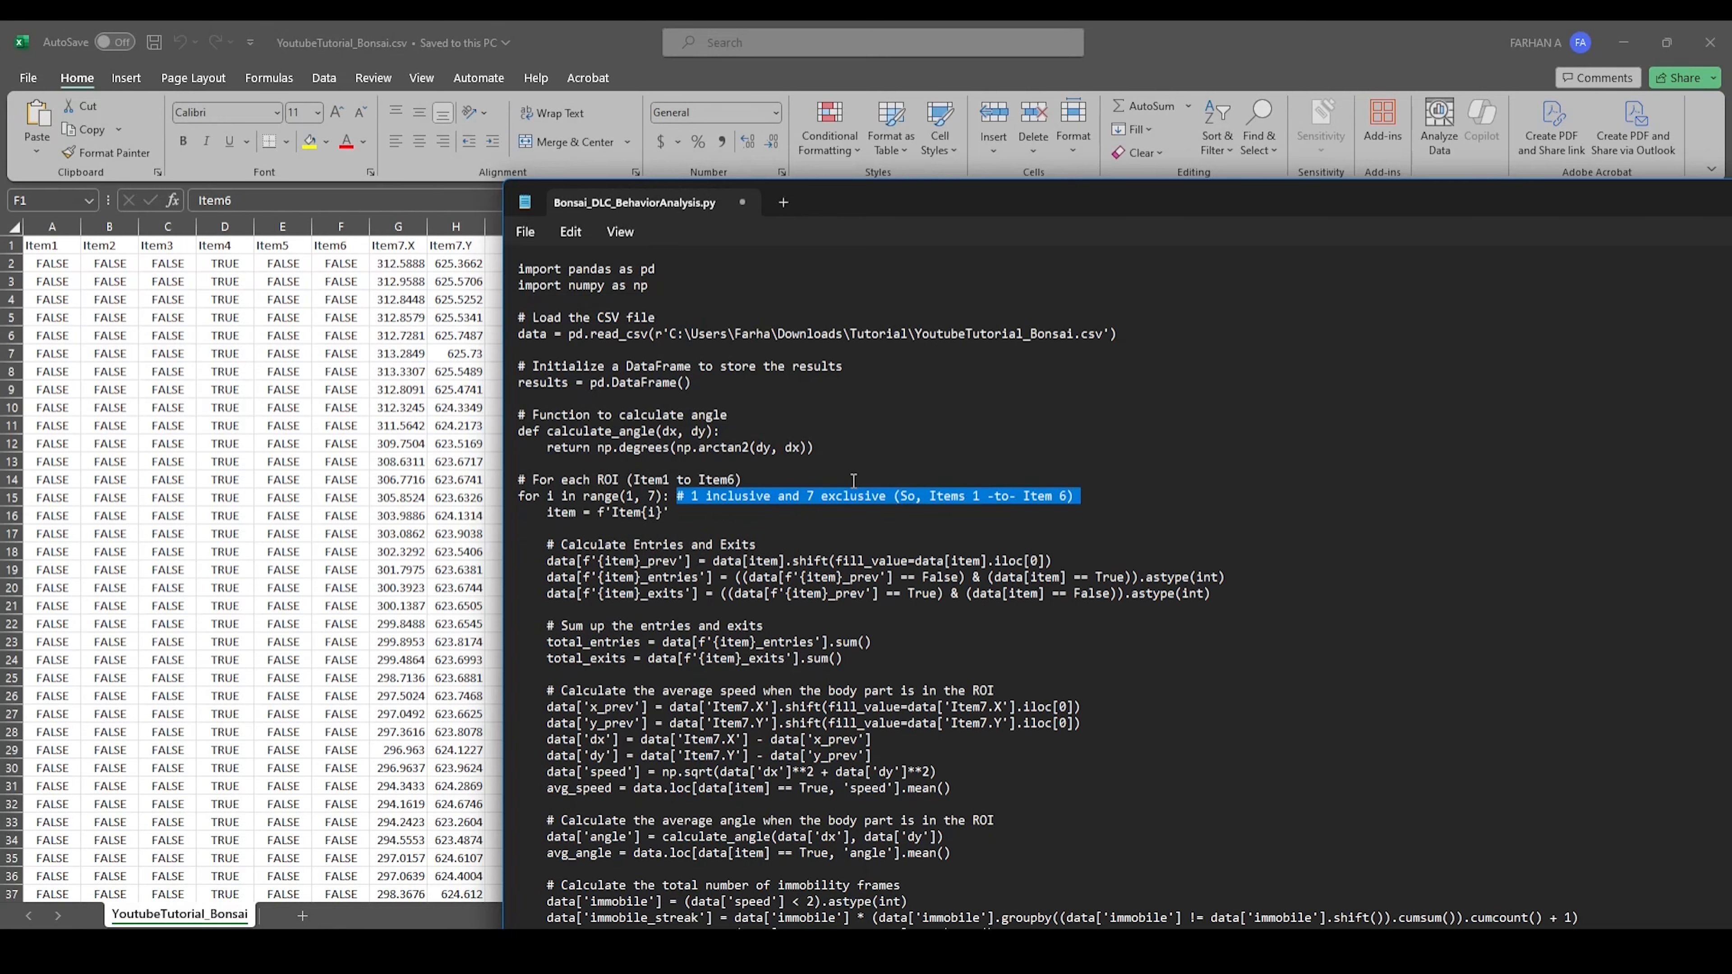
key("Delete")
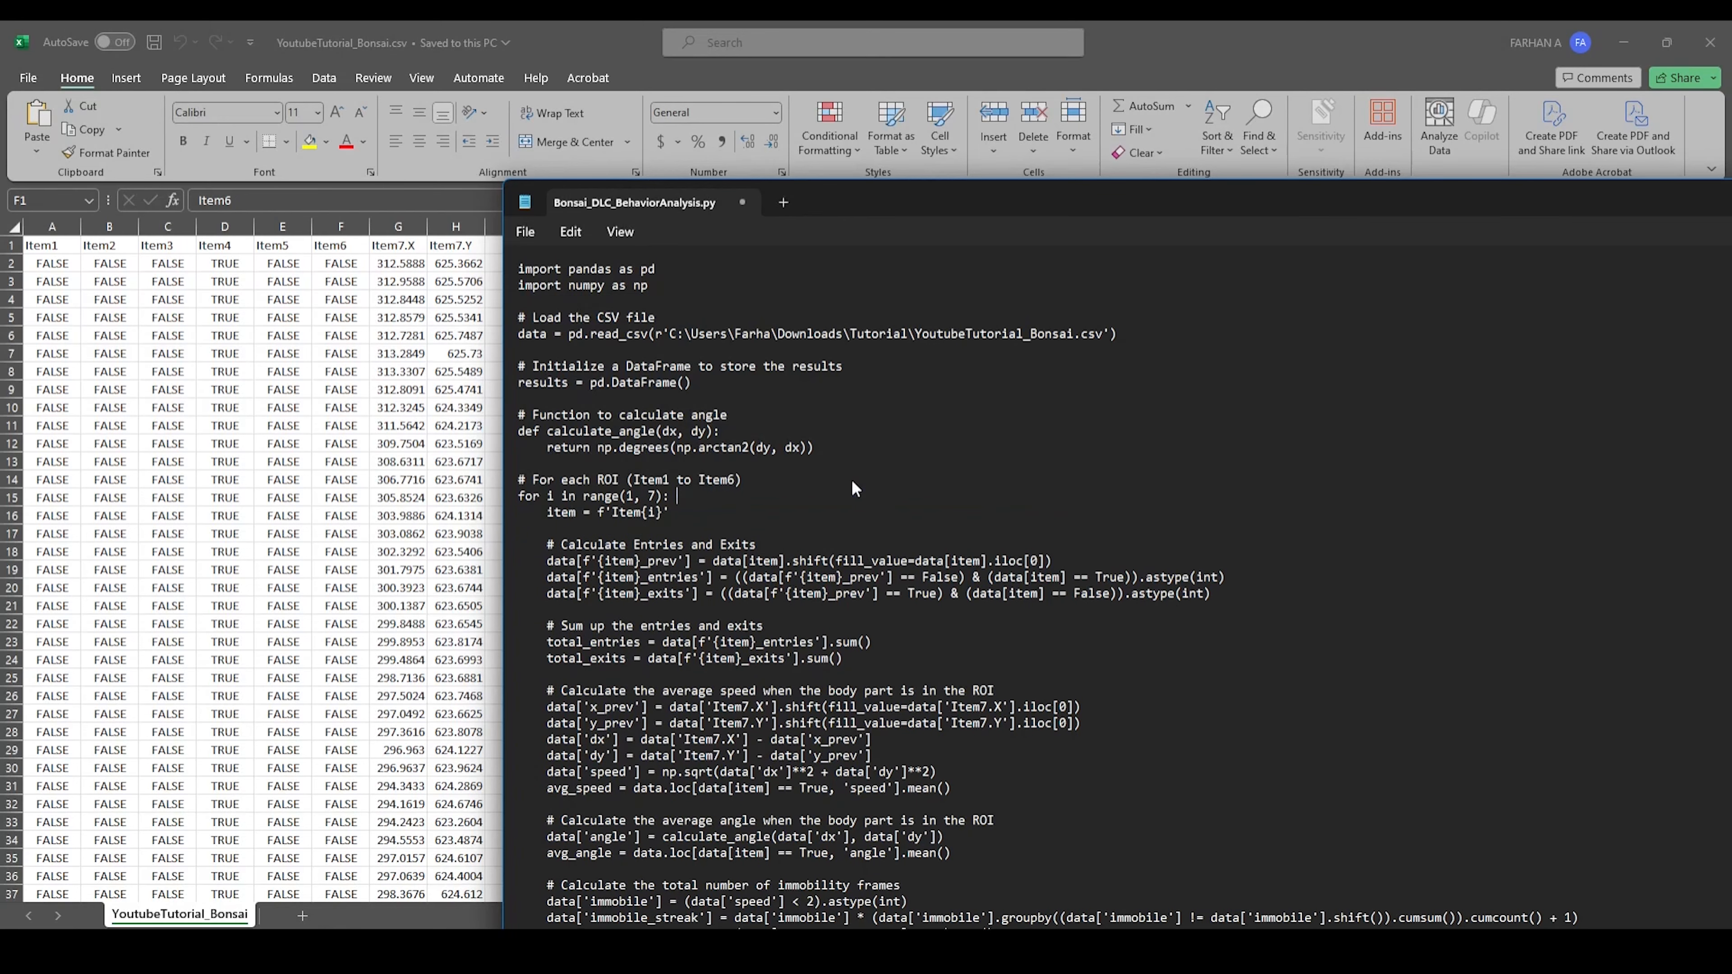
Examine the script's immobility speed and streak thresholds, the distance and direction-change calculations, and the stored result fields
scroll(805, 539, "down", 3)
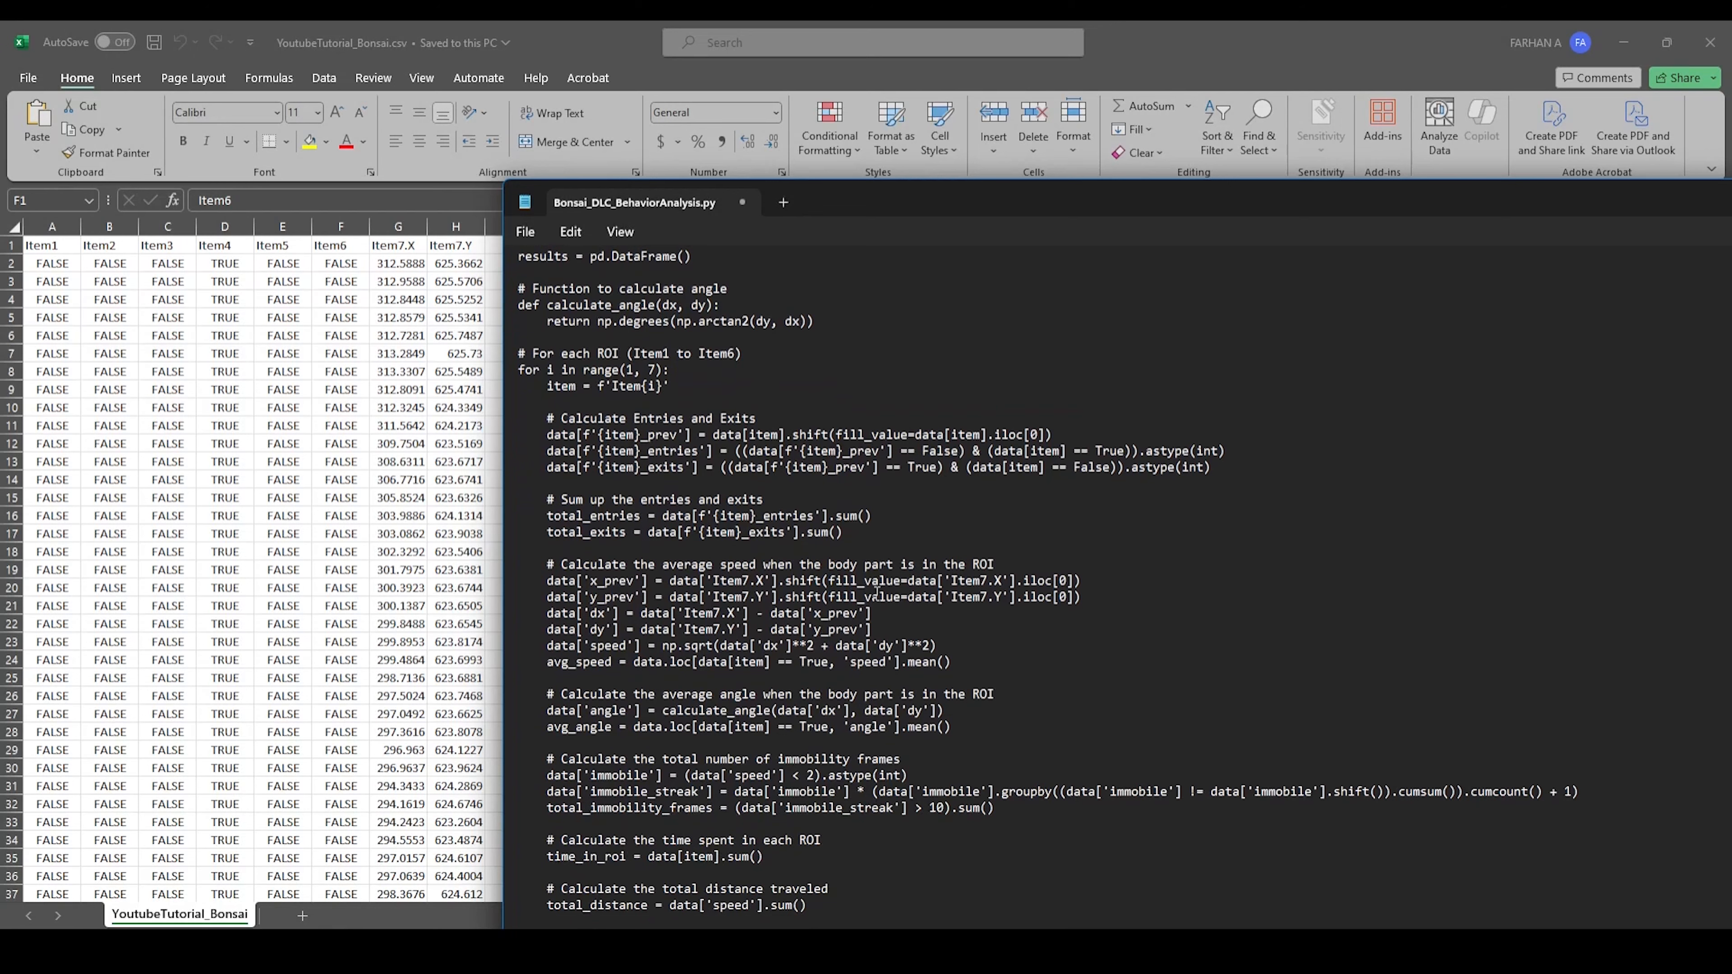
scroll(793, 730, "down", 1)
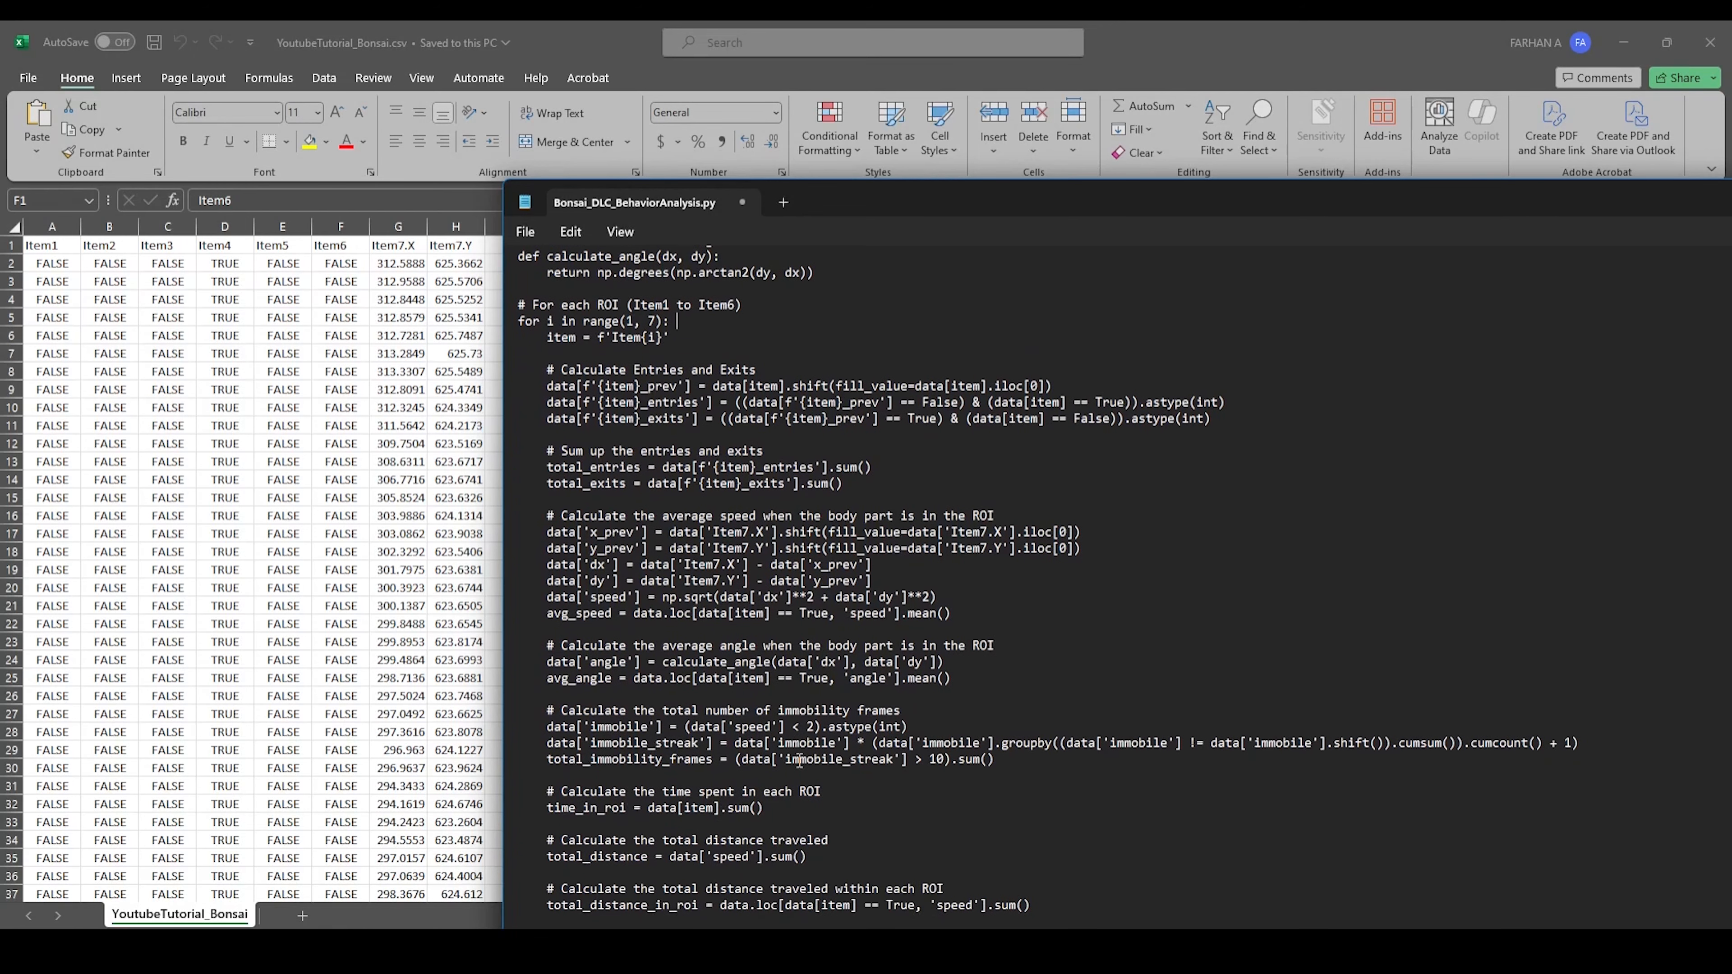
scroll(801, 764, "down", 1)
scroll(798, 760, "down", 2)
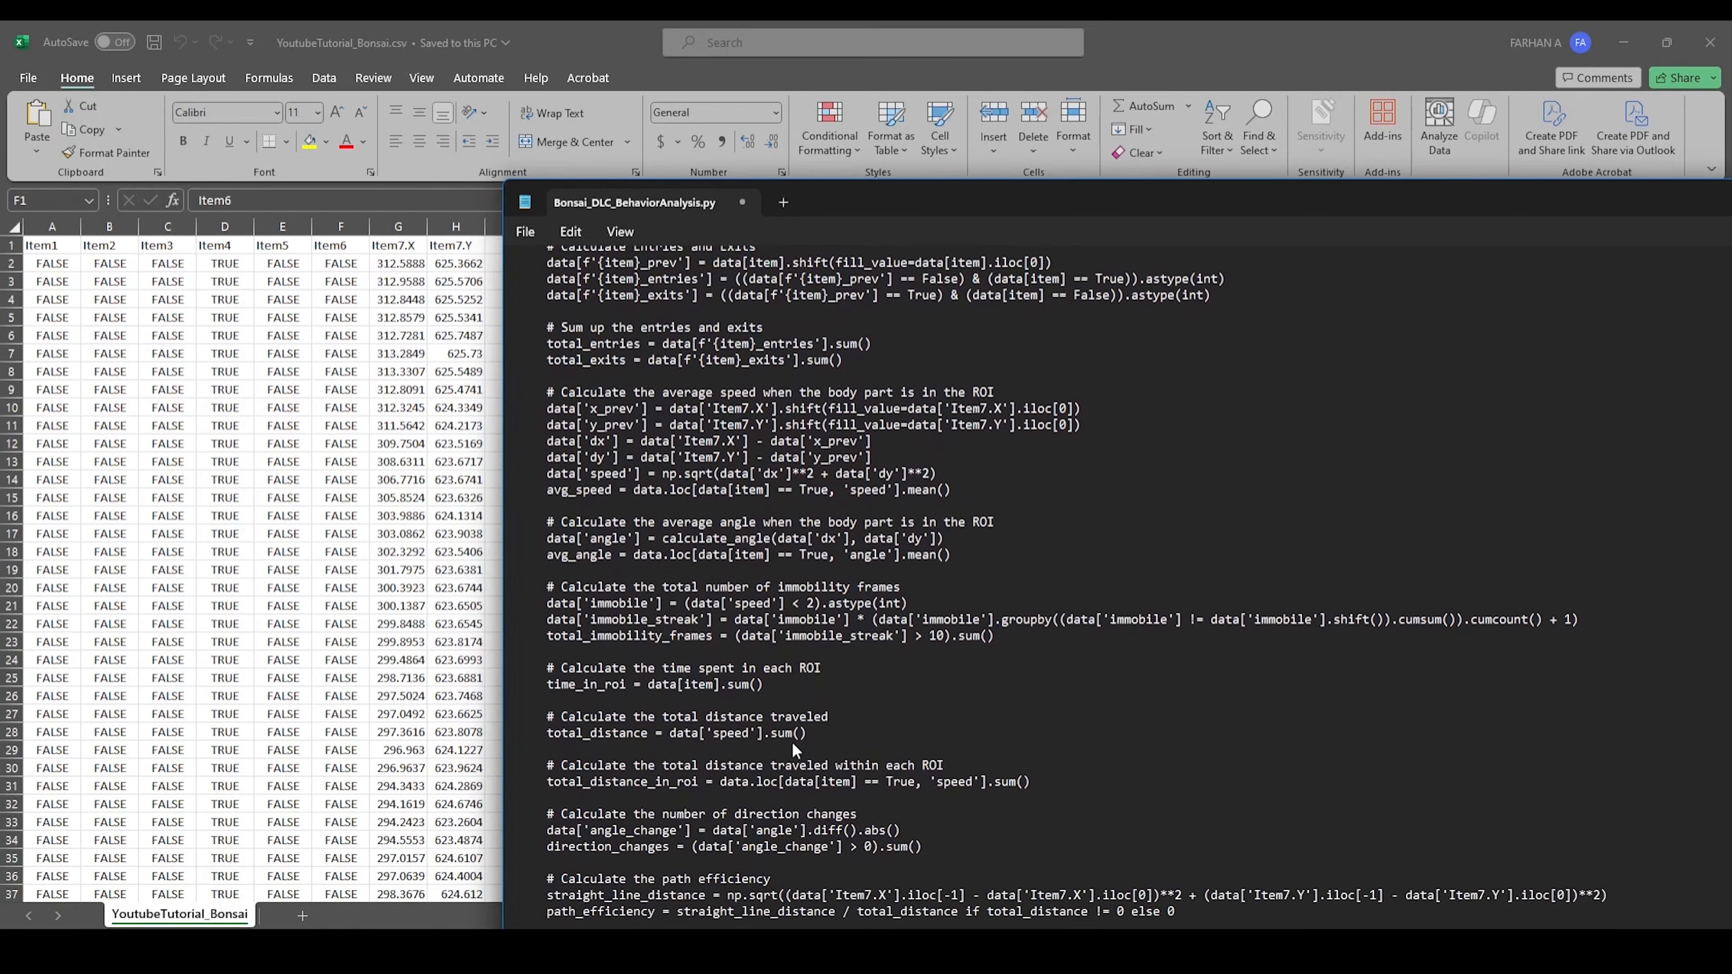
left_click_drag(590, 581, 897, 581)
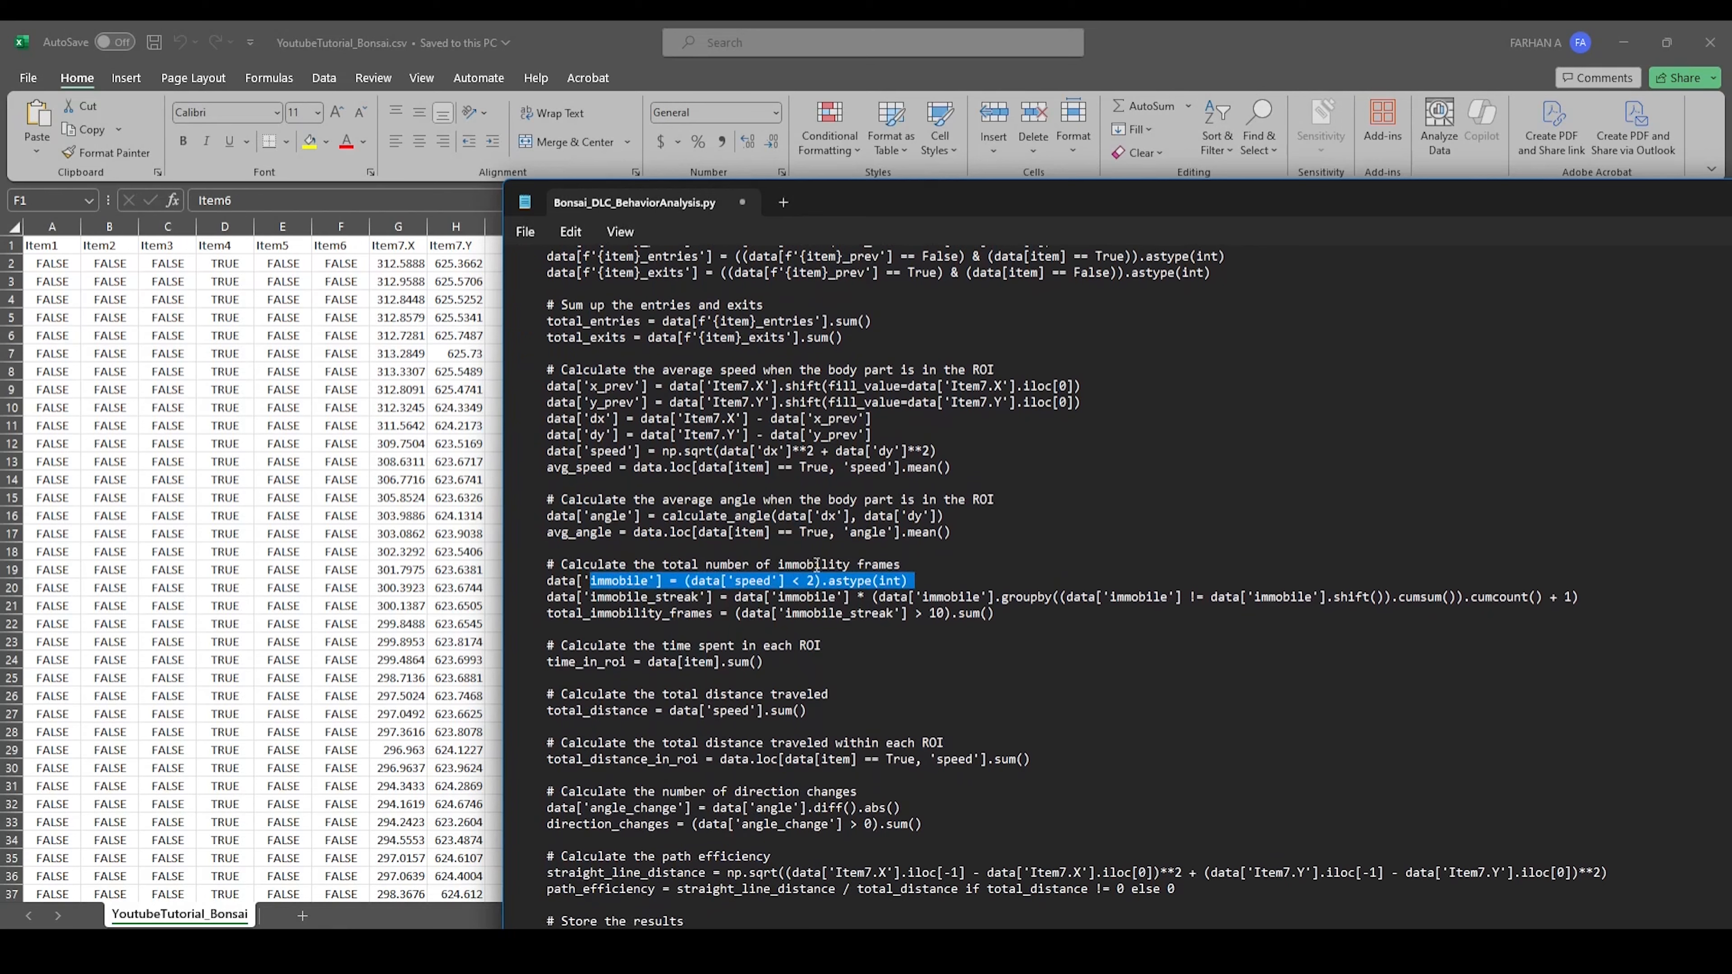
left_click(807, 582)
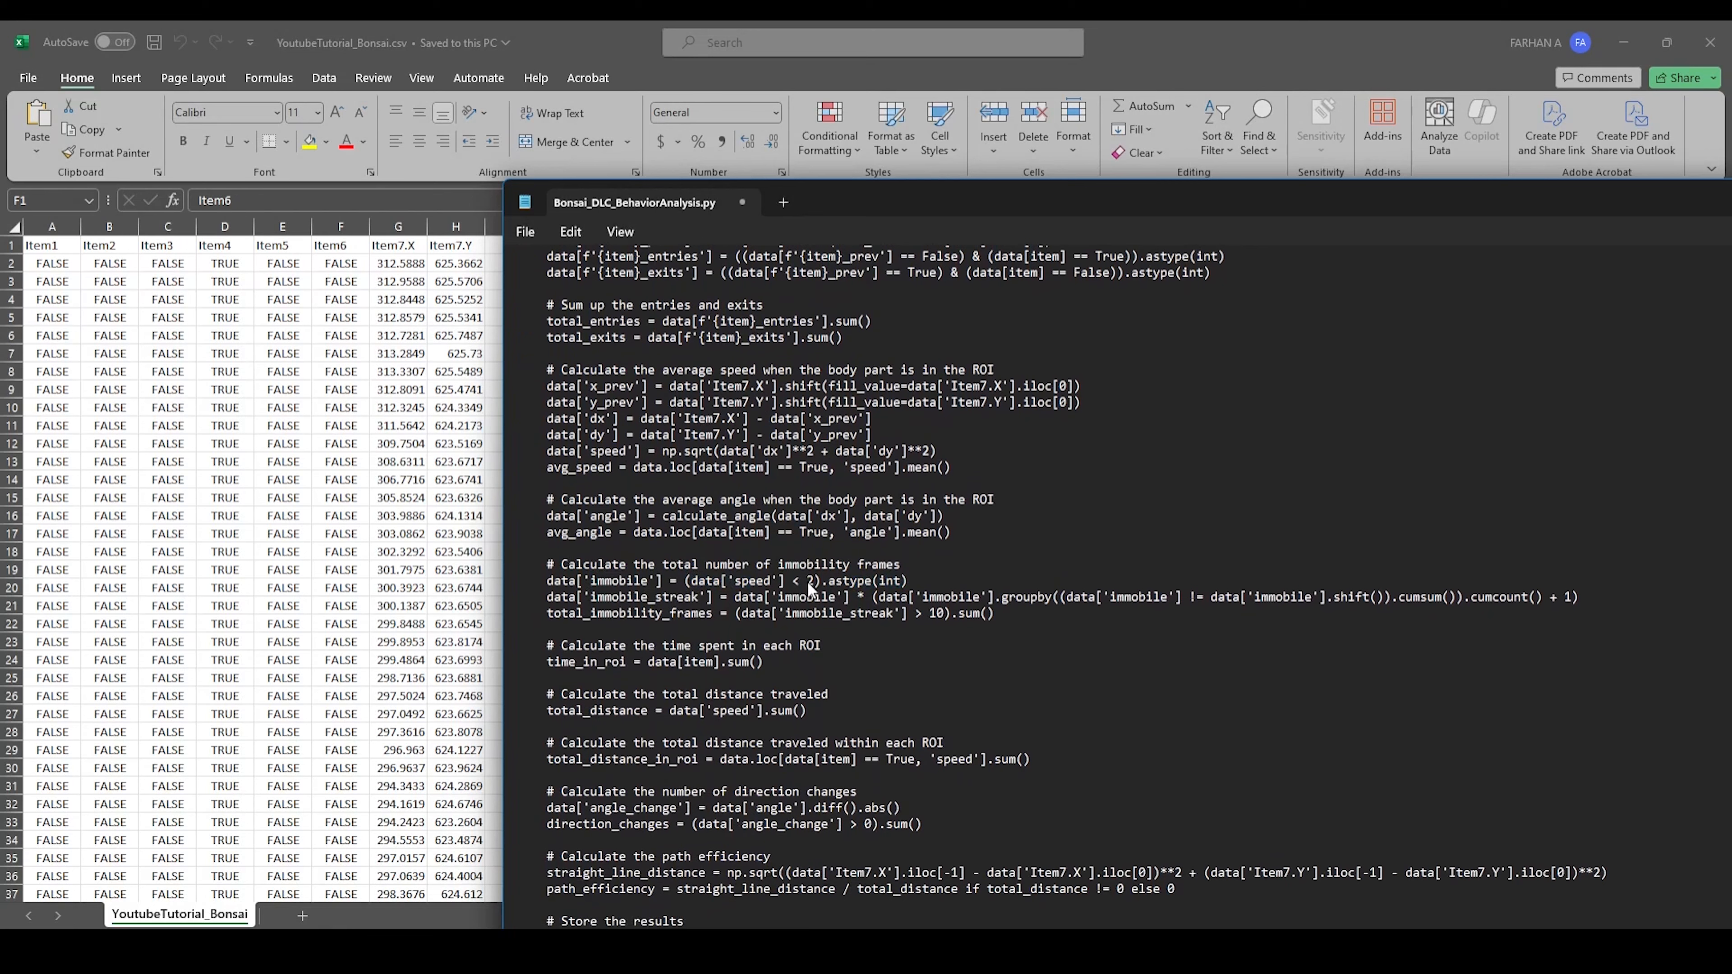
left_click_drag(812, 584, 802, 583)
double_click(940, 614)
scroll(949, 658, "down", 2)
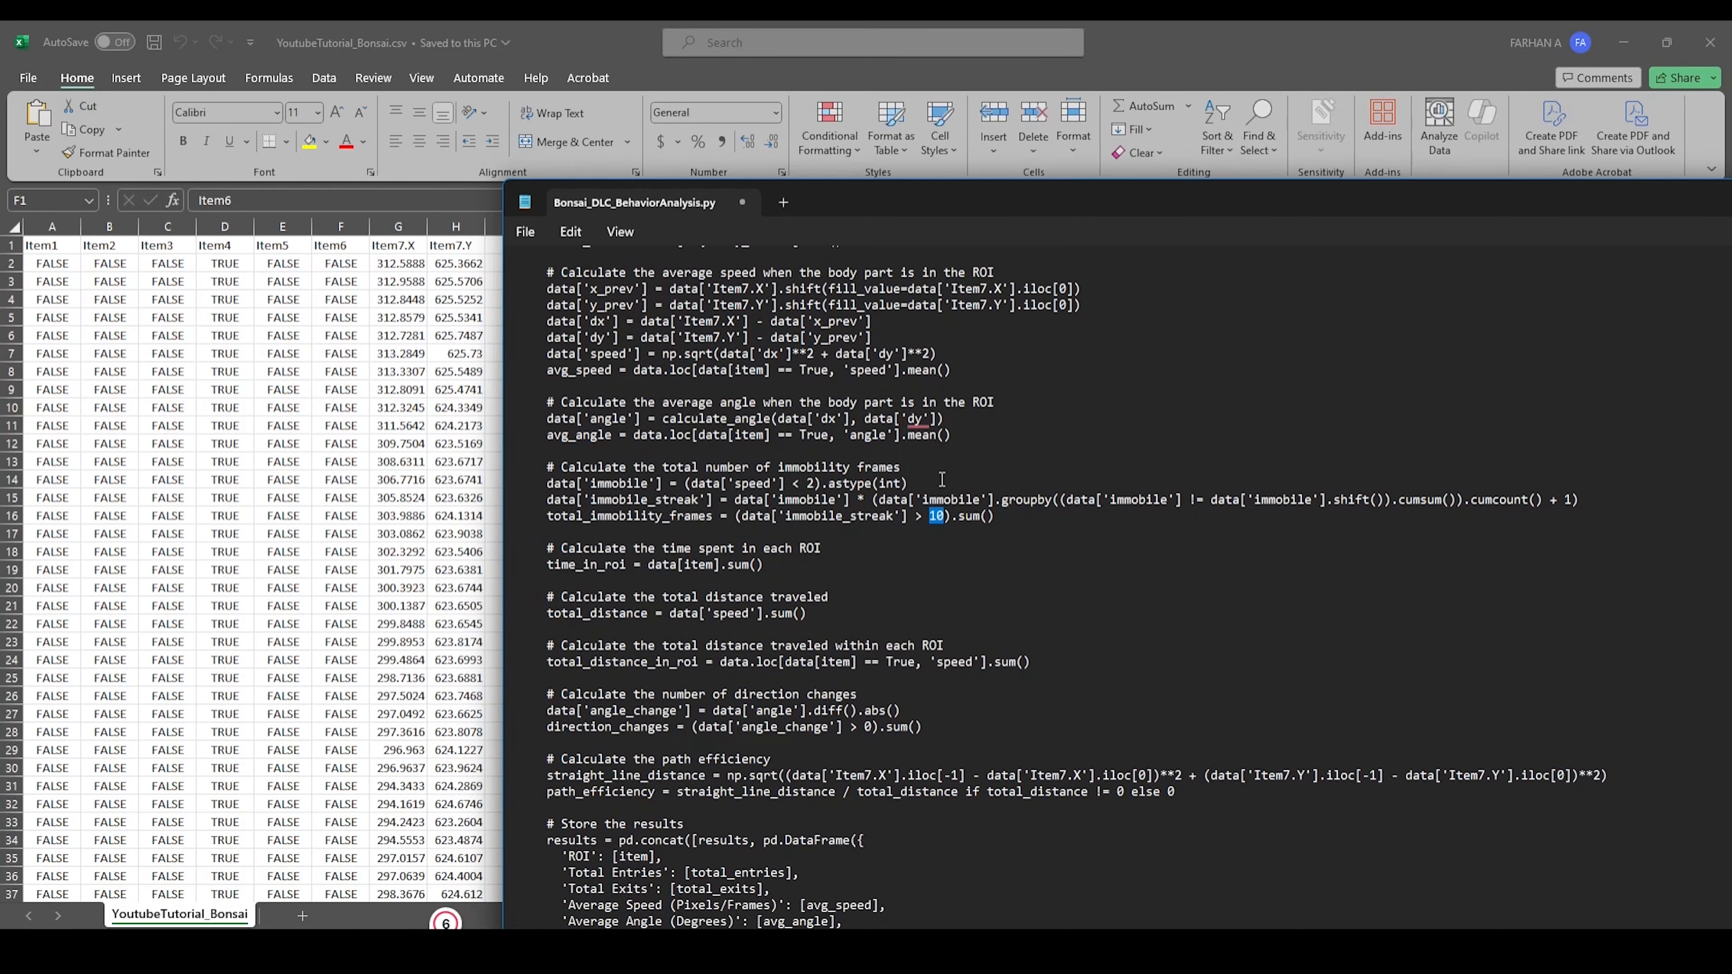
left_click(1027, 497)
scroll(1372, 596, "down", 2)
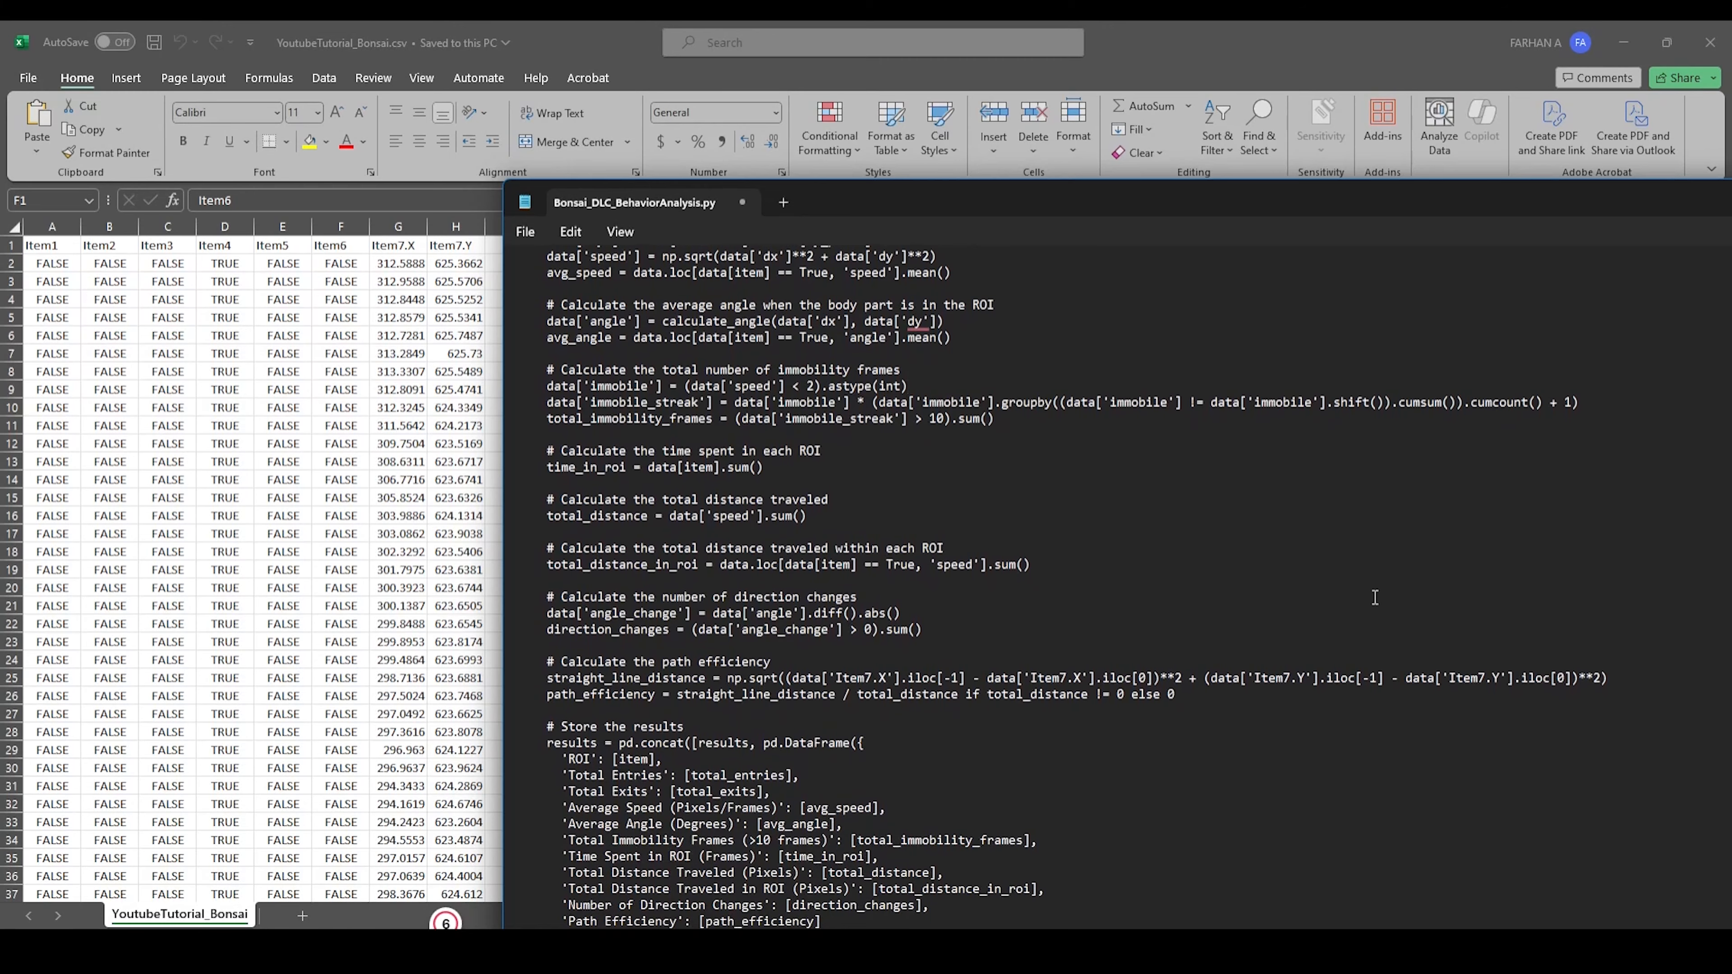
scroll(1375, 597, "down", 3)
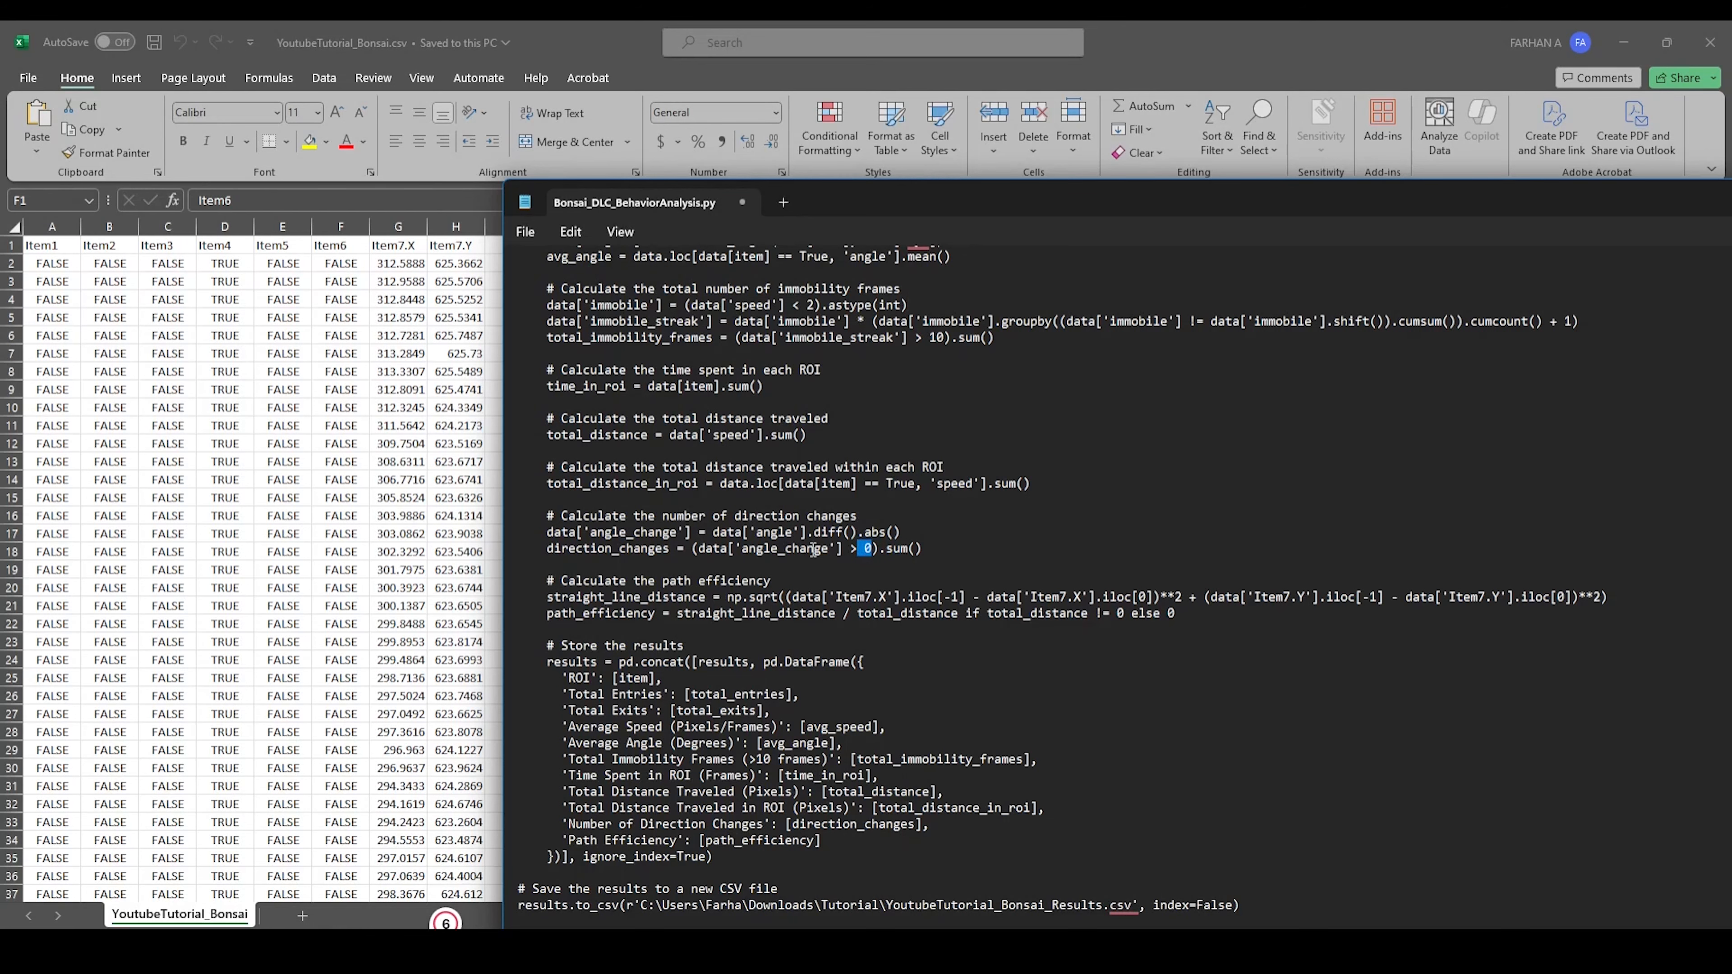
Close Bonsai_DLC_BehaviorAnalysis.py without saving its latest changes, and close the YoutubeTutorial_Bonsai.csv workbook
left_click(953, 551)
scroll(1222, 716, "up", 10)
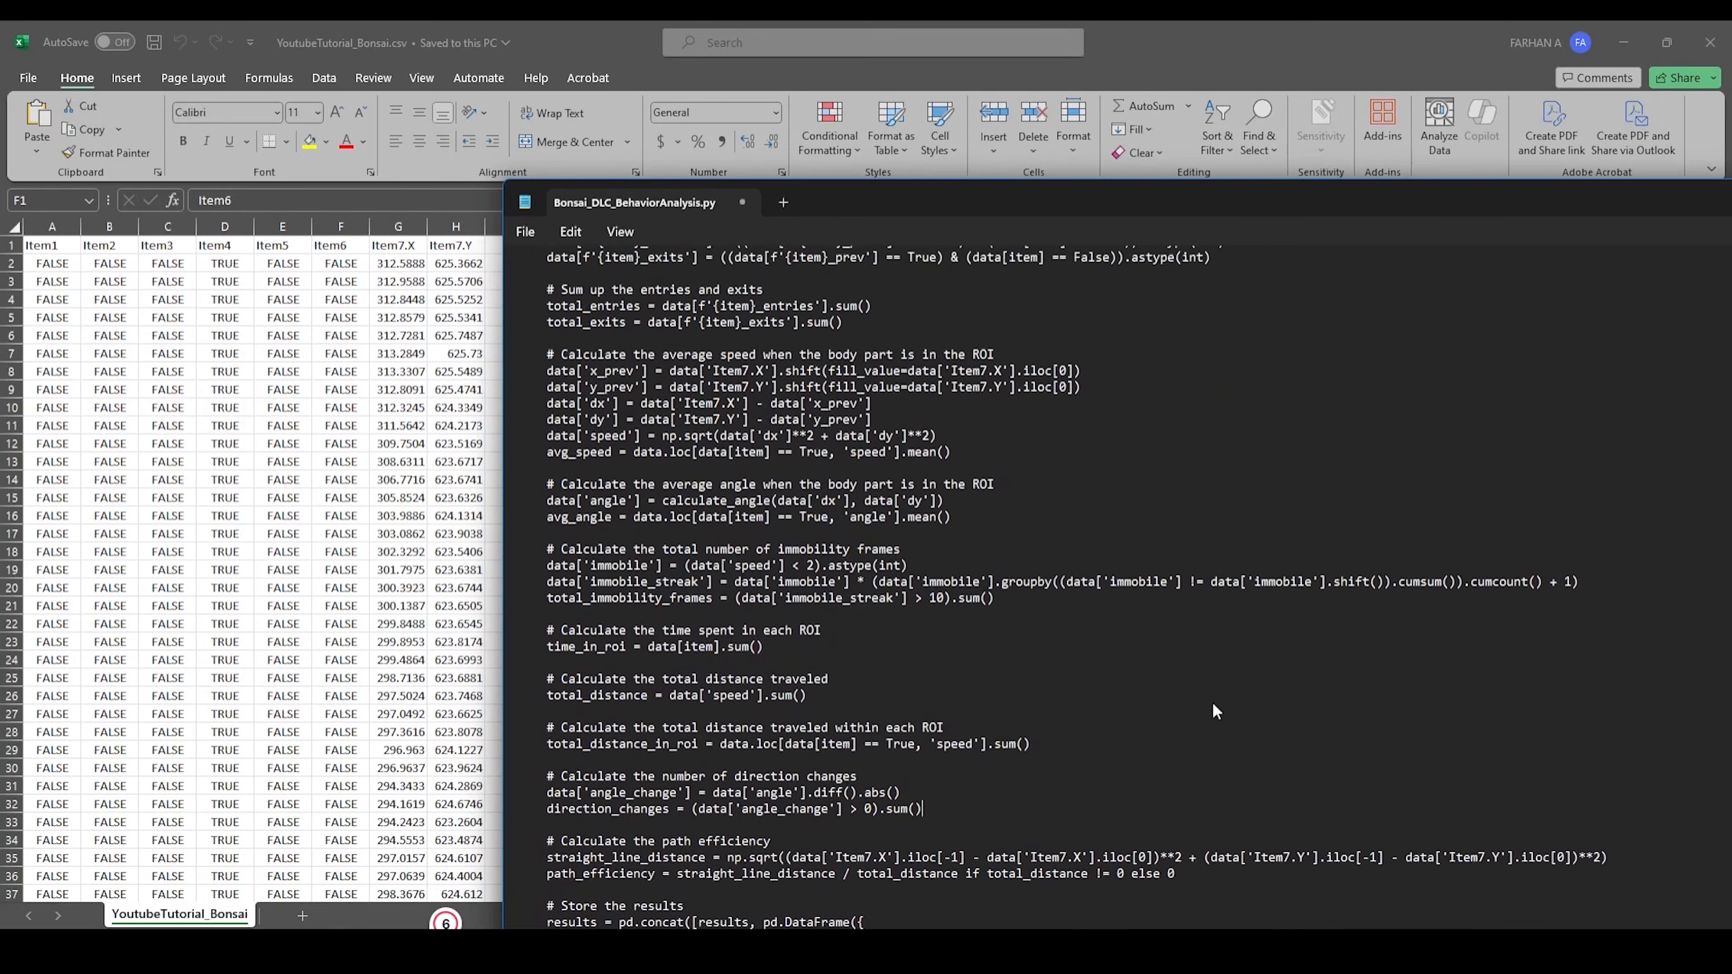
scroll(1213, 704, "up", 2)
scroll(1184, 703, "down", 2)
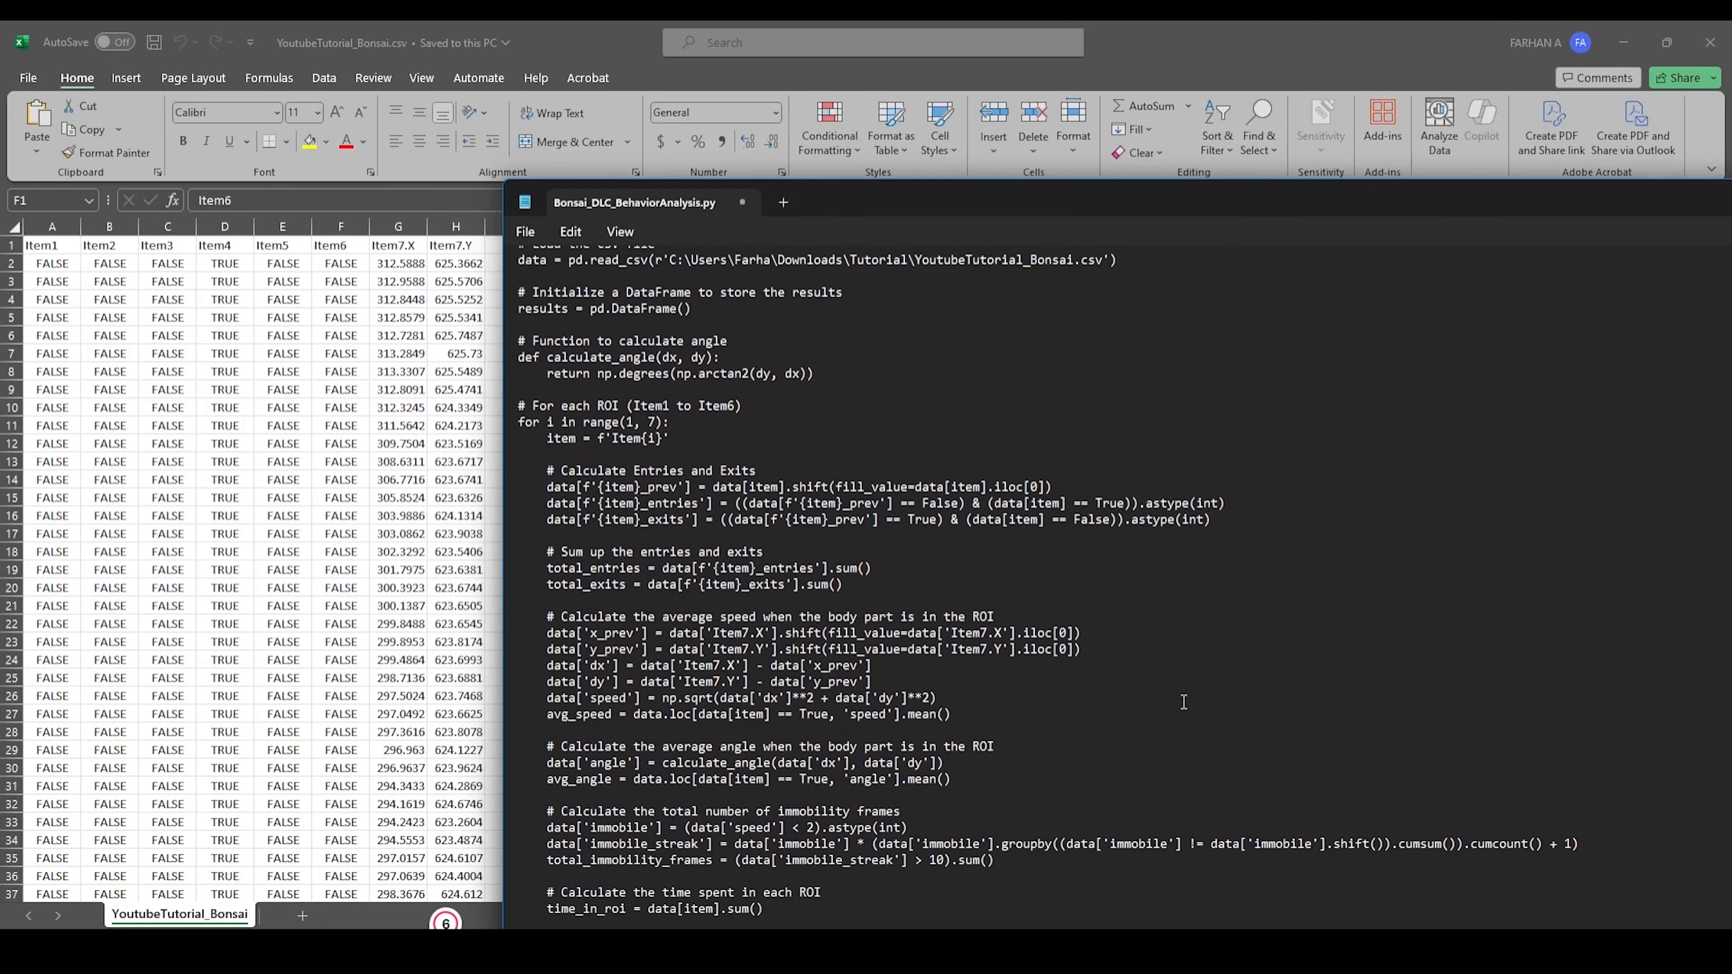
scroll(796, 506, "up", 2)
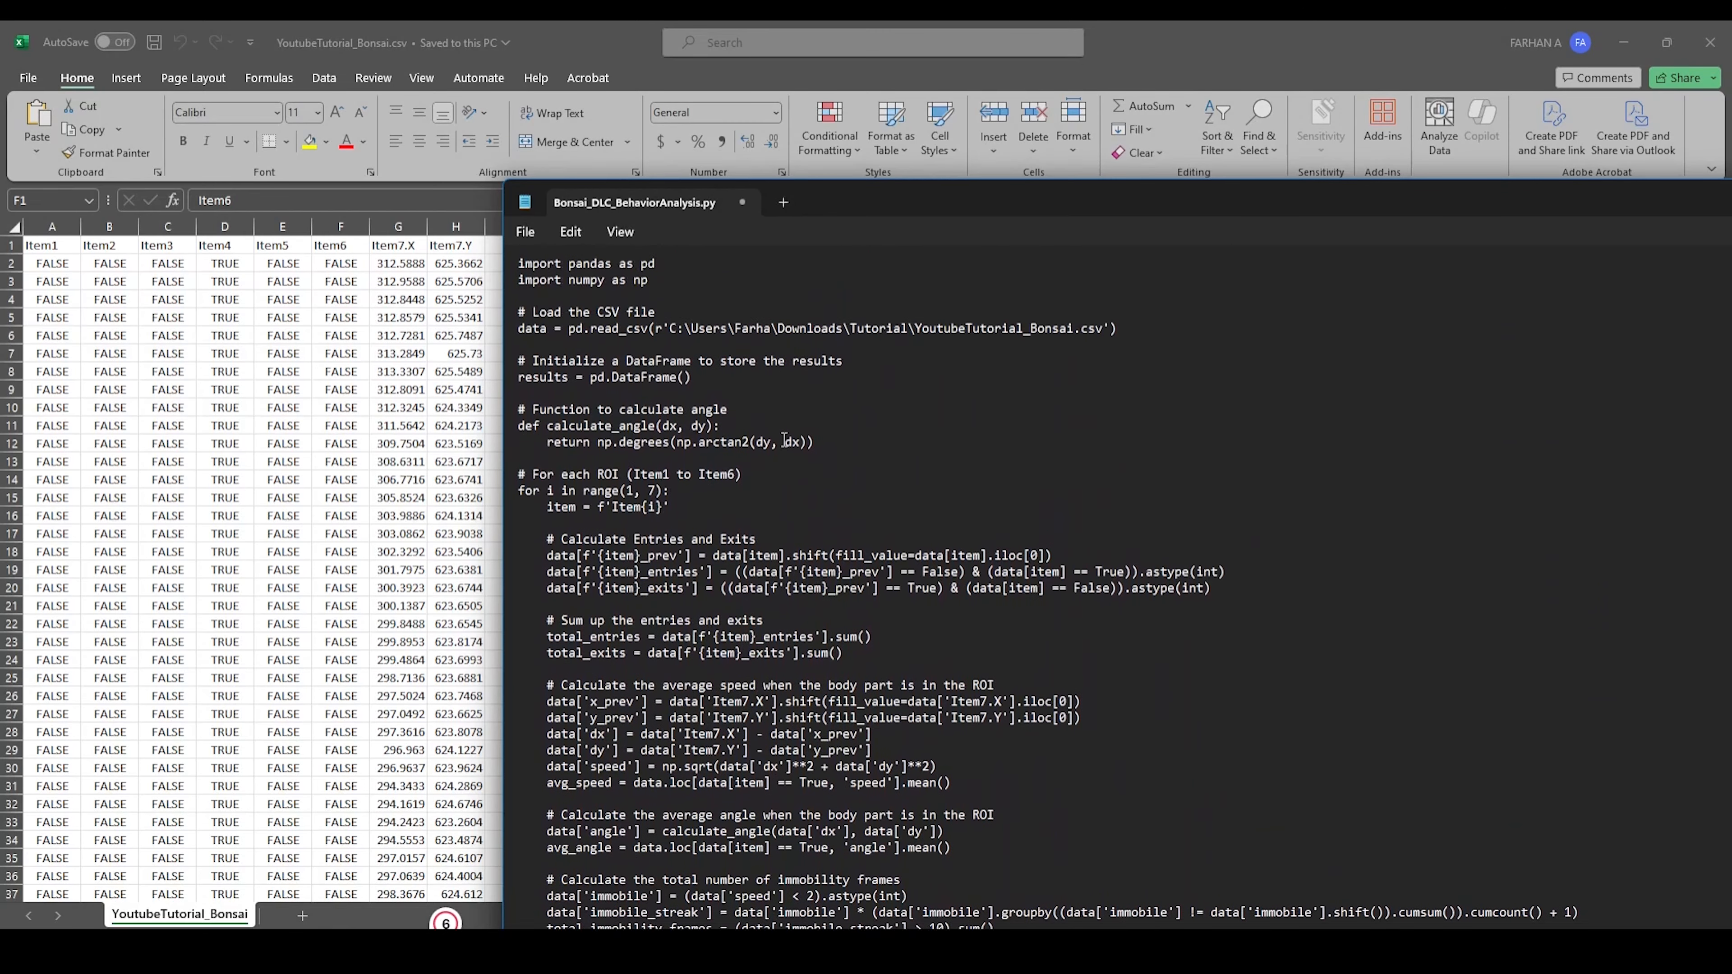
left_click(742, 202)
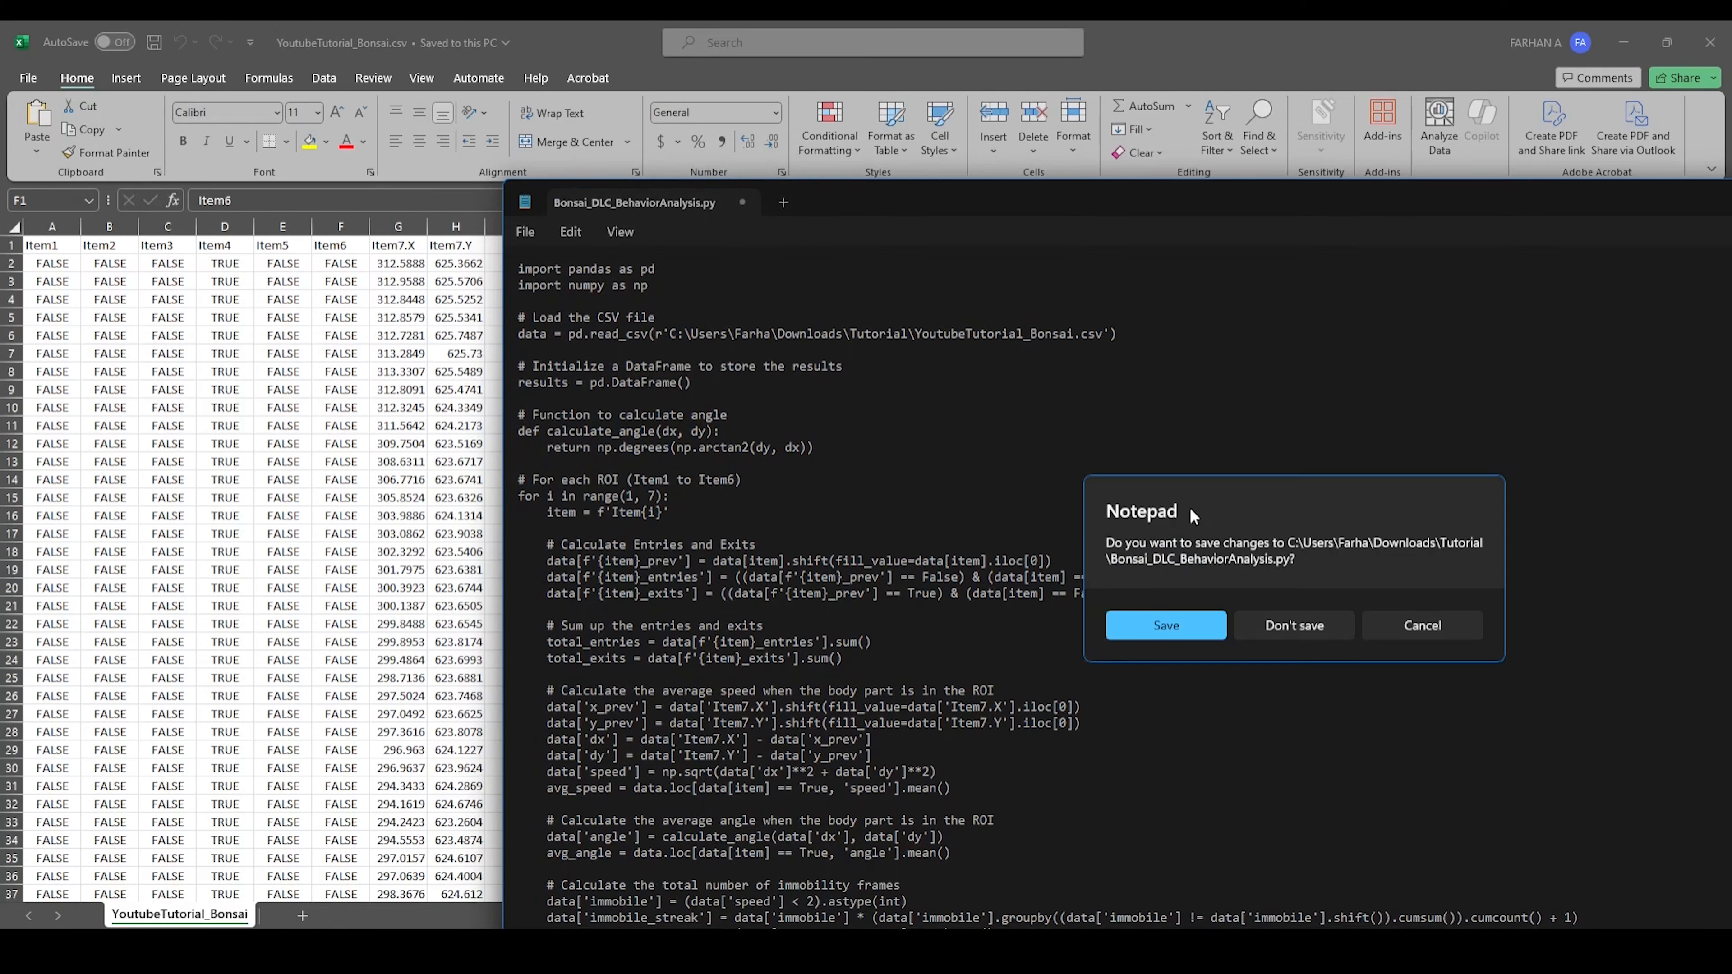
left_click(1284, 624)
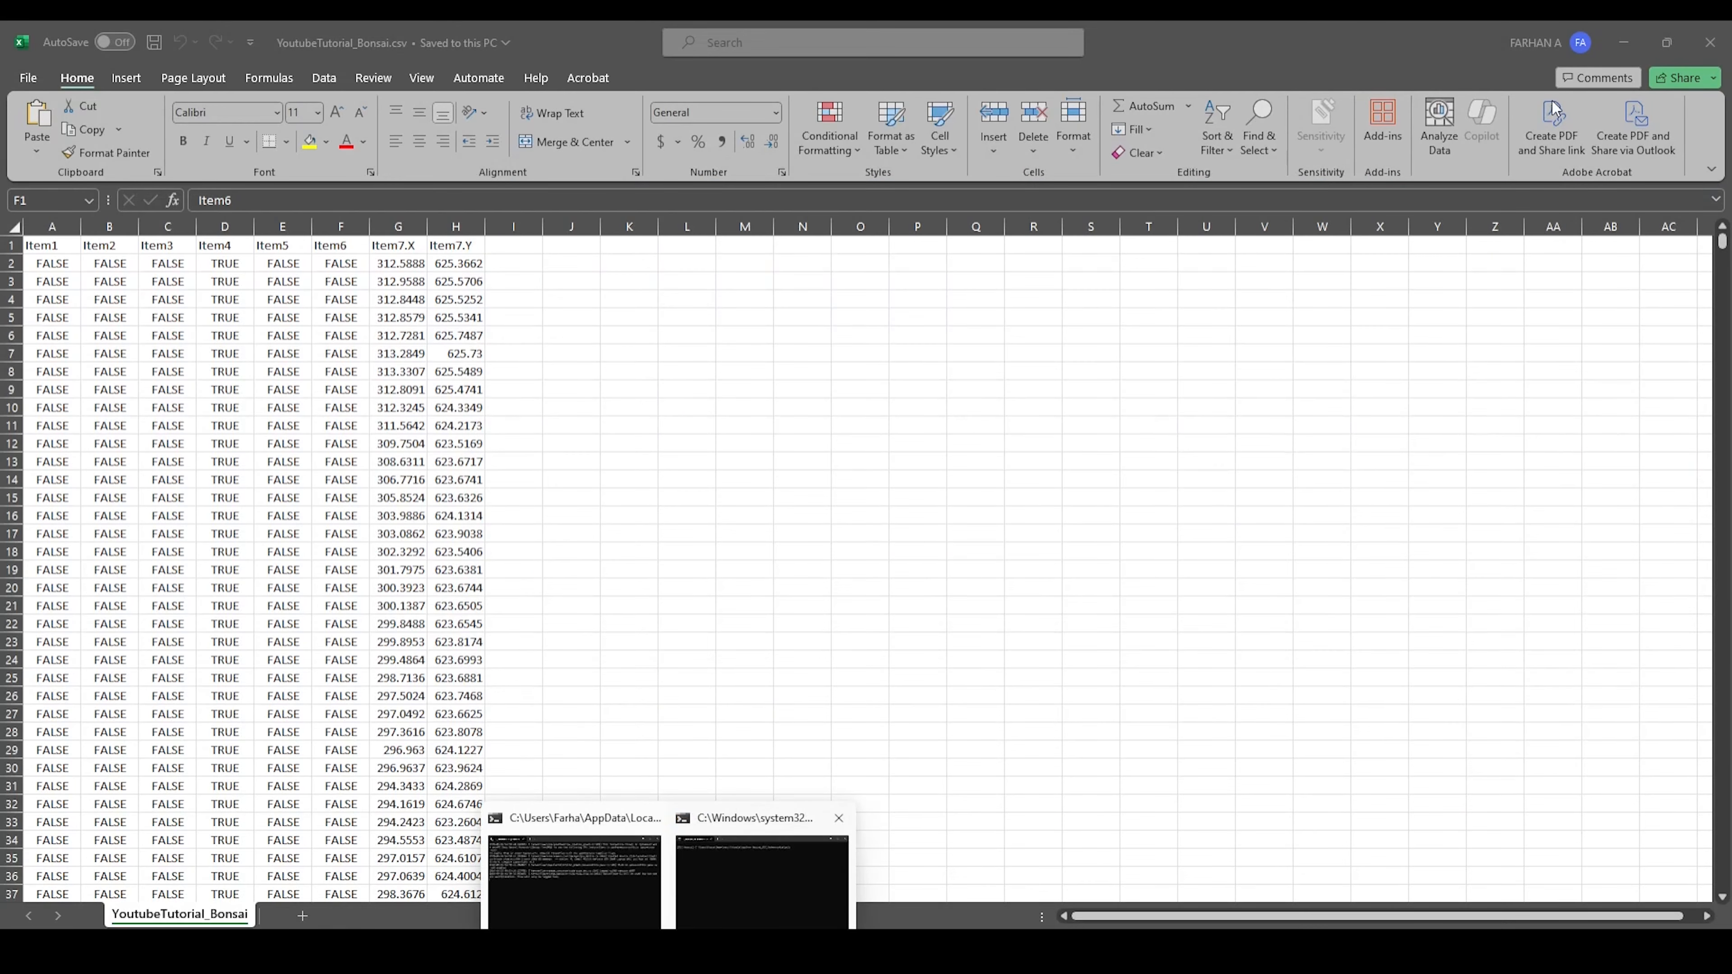
left_click(1718, 42)
Switch to the DLC-Bonsai command prompt and try to run "python -m Bonsai_DLC_BehaviorAnalysis.py" from the Tutorial folder
key("alt+Tab")
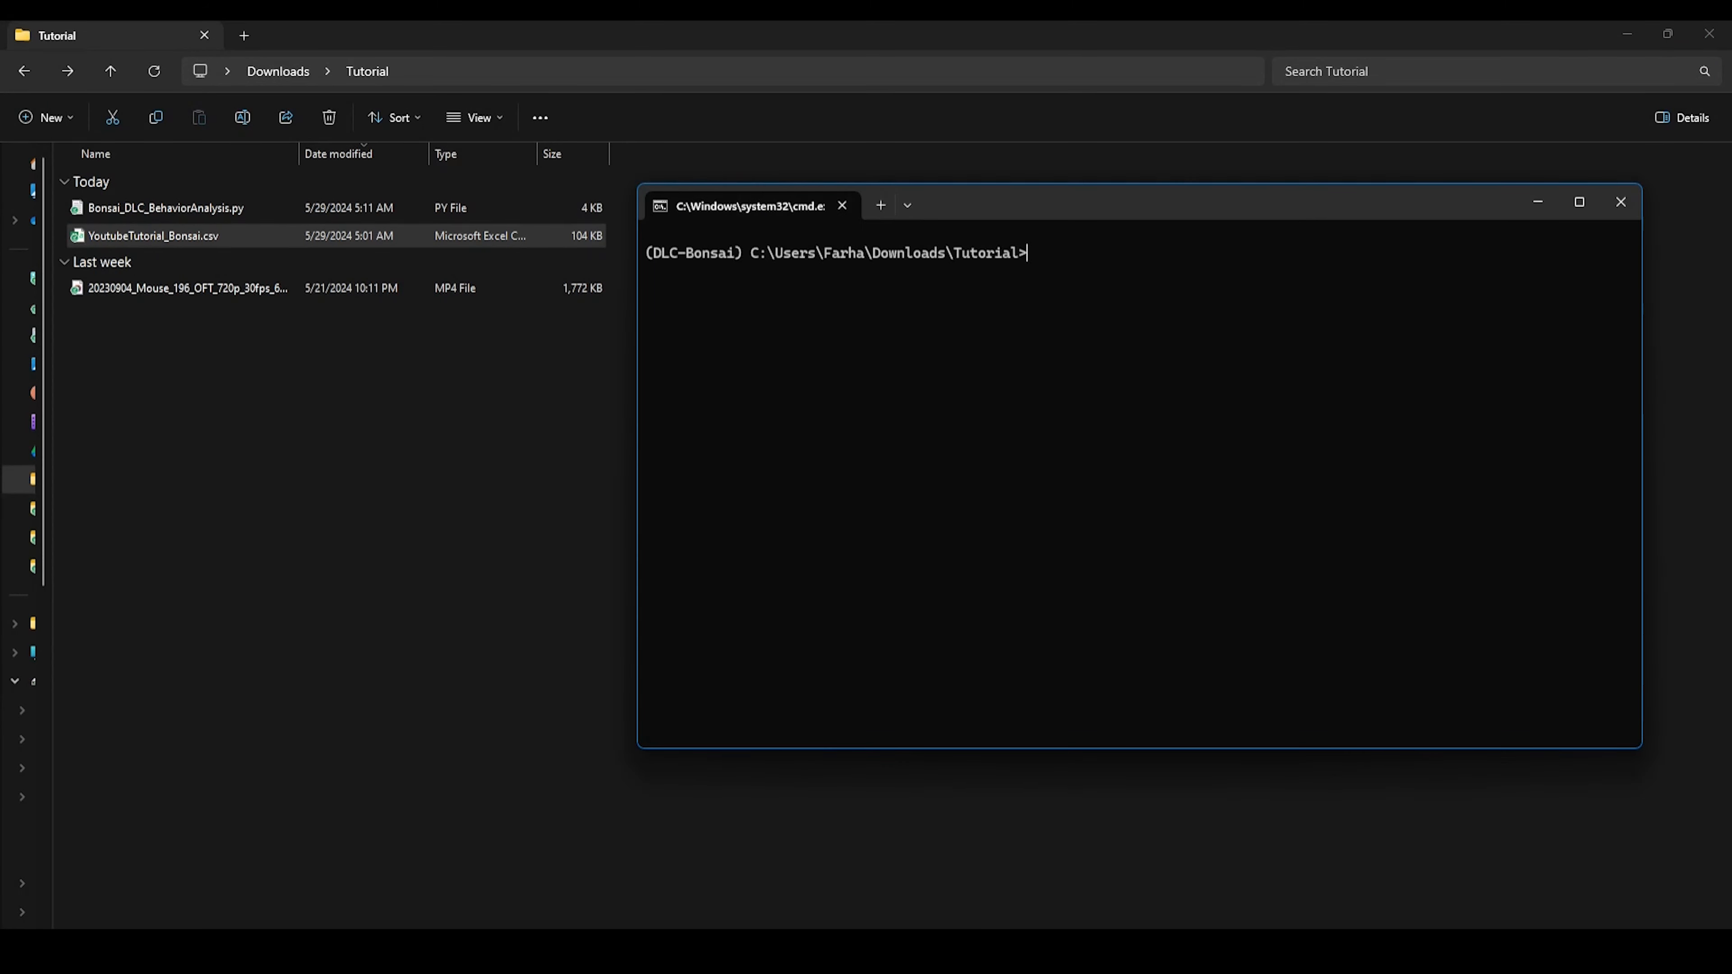
type("python -m Bonsai_DLC_B")
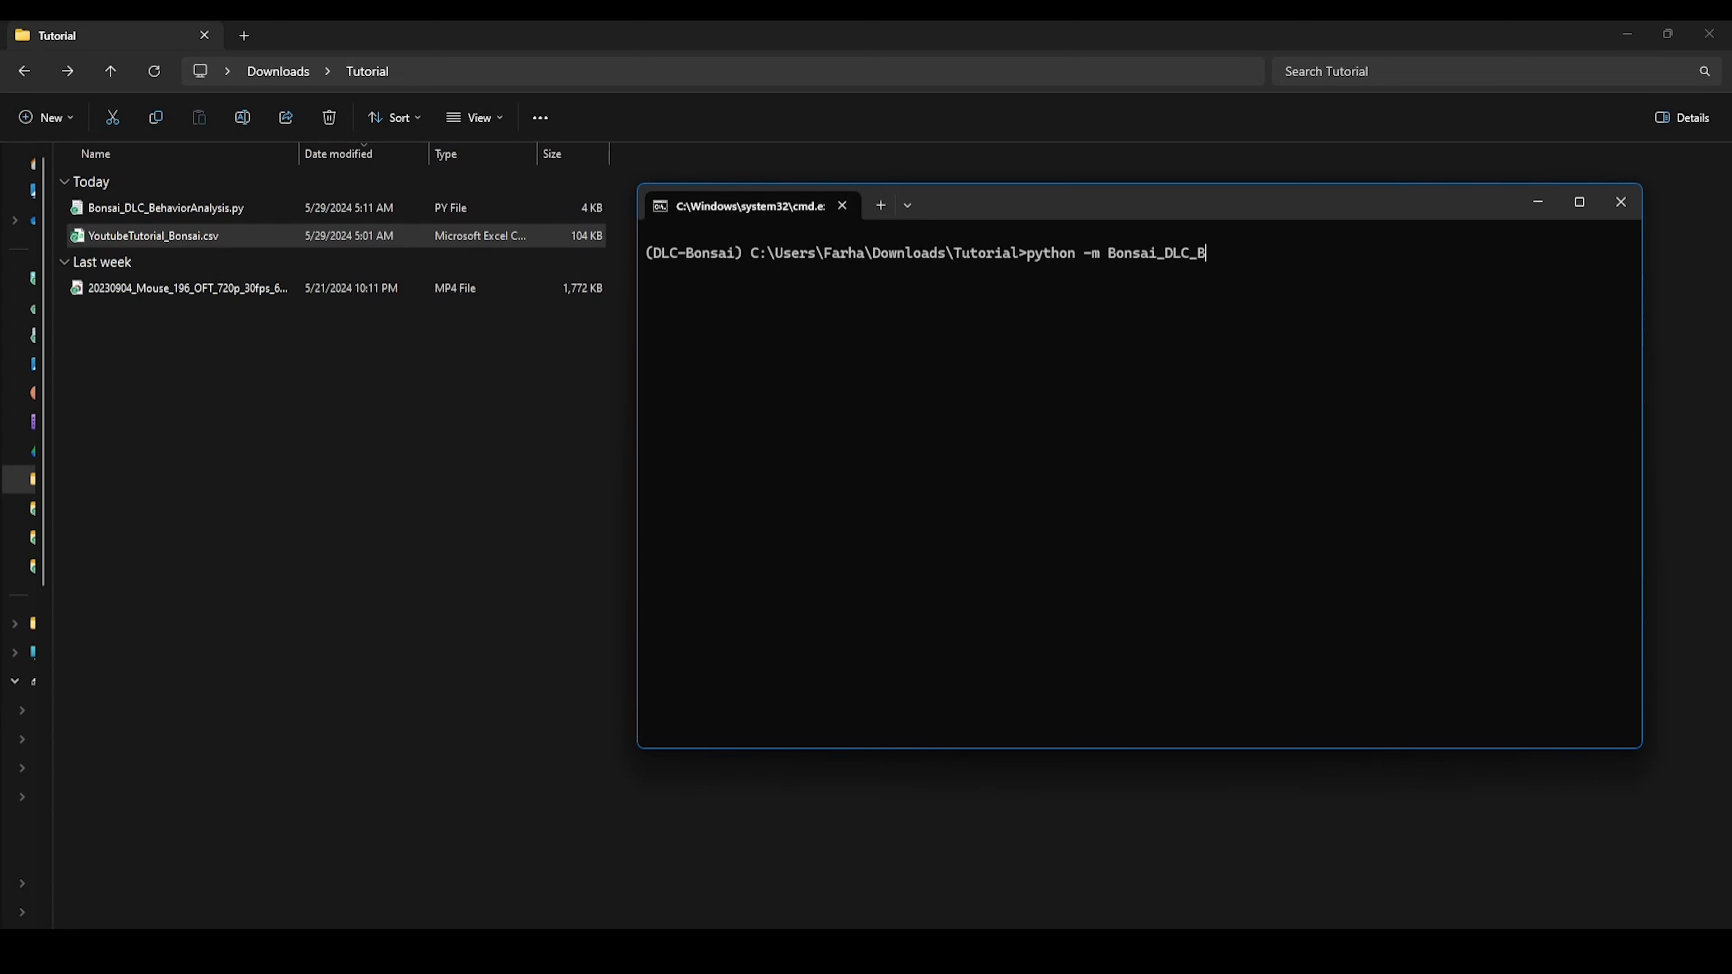
type("ehaviorAnalysis.py")
key("Return")
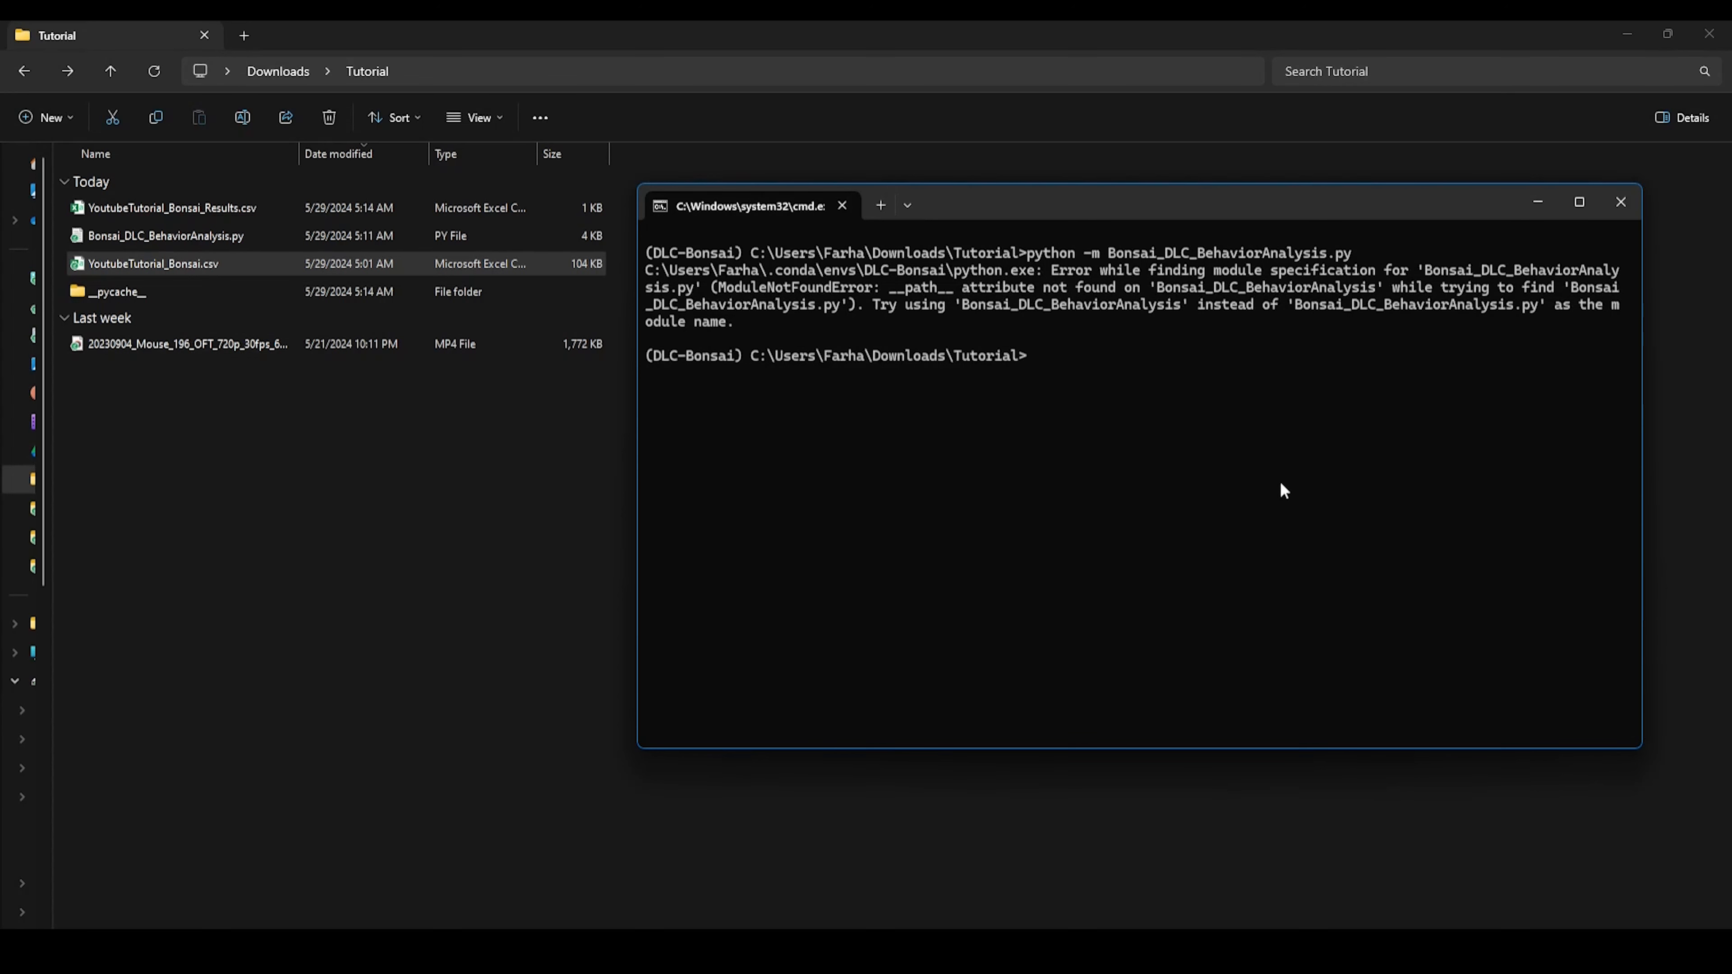
Rerun the analysis without the file extension, as "python -m Bonsai_DLC_BehaviorAnalysis"
key("Up")
key("BackSpace")
key("BackSpace")
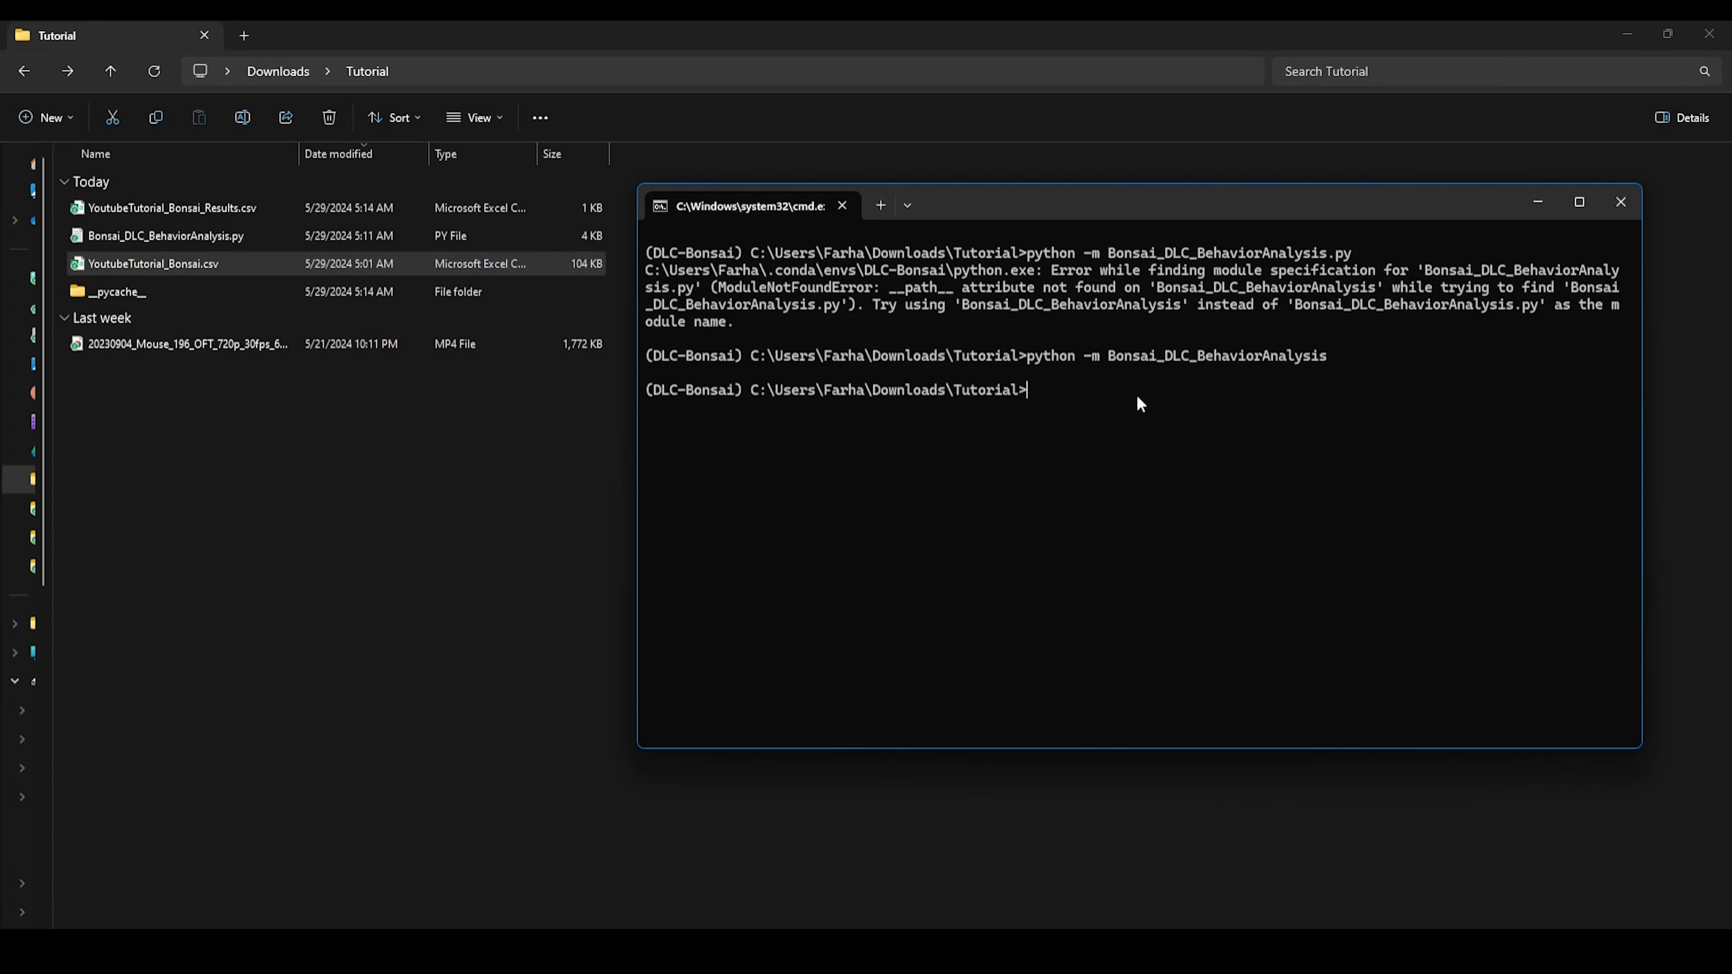
left_click_drag(1124, 392, 651, 357)
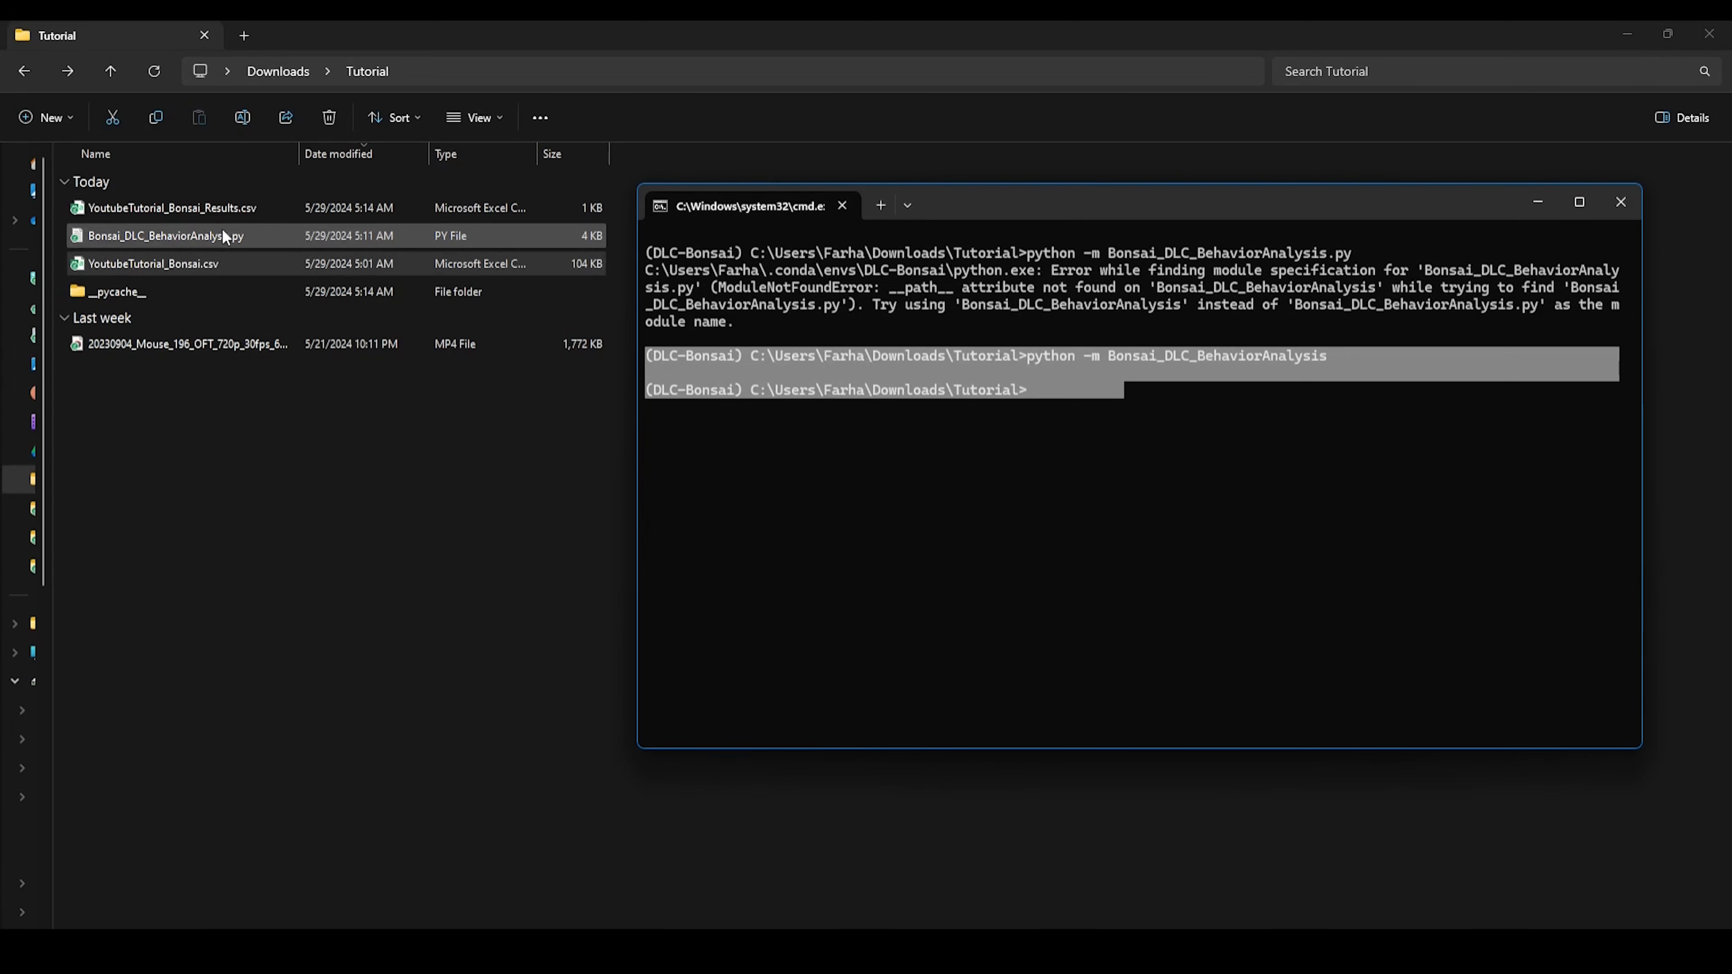
Open YoutubeTutorial_Bonsai_Results.csv in Excel with the default data conversions and fit the widths of columns B to K to their contents
left_click(221, 209)
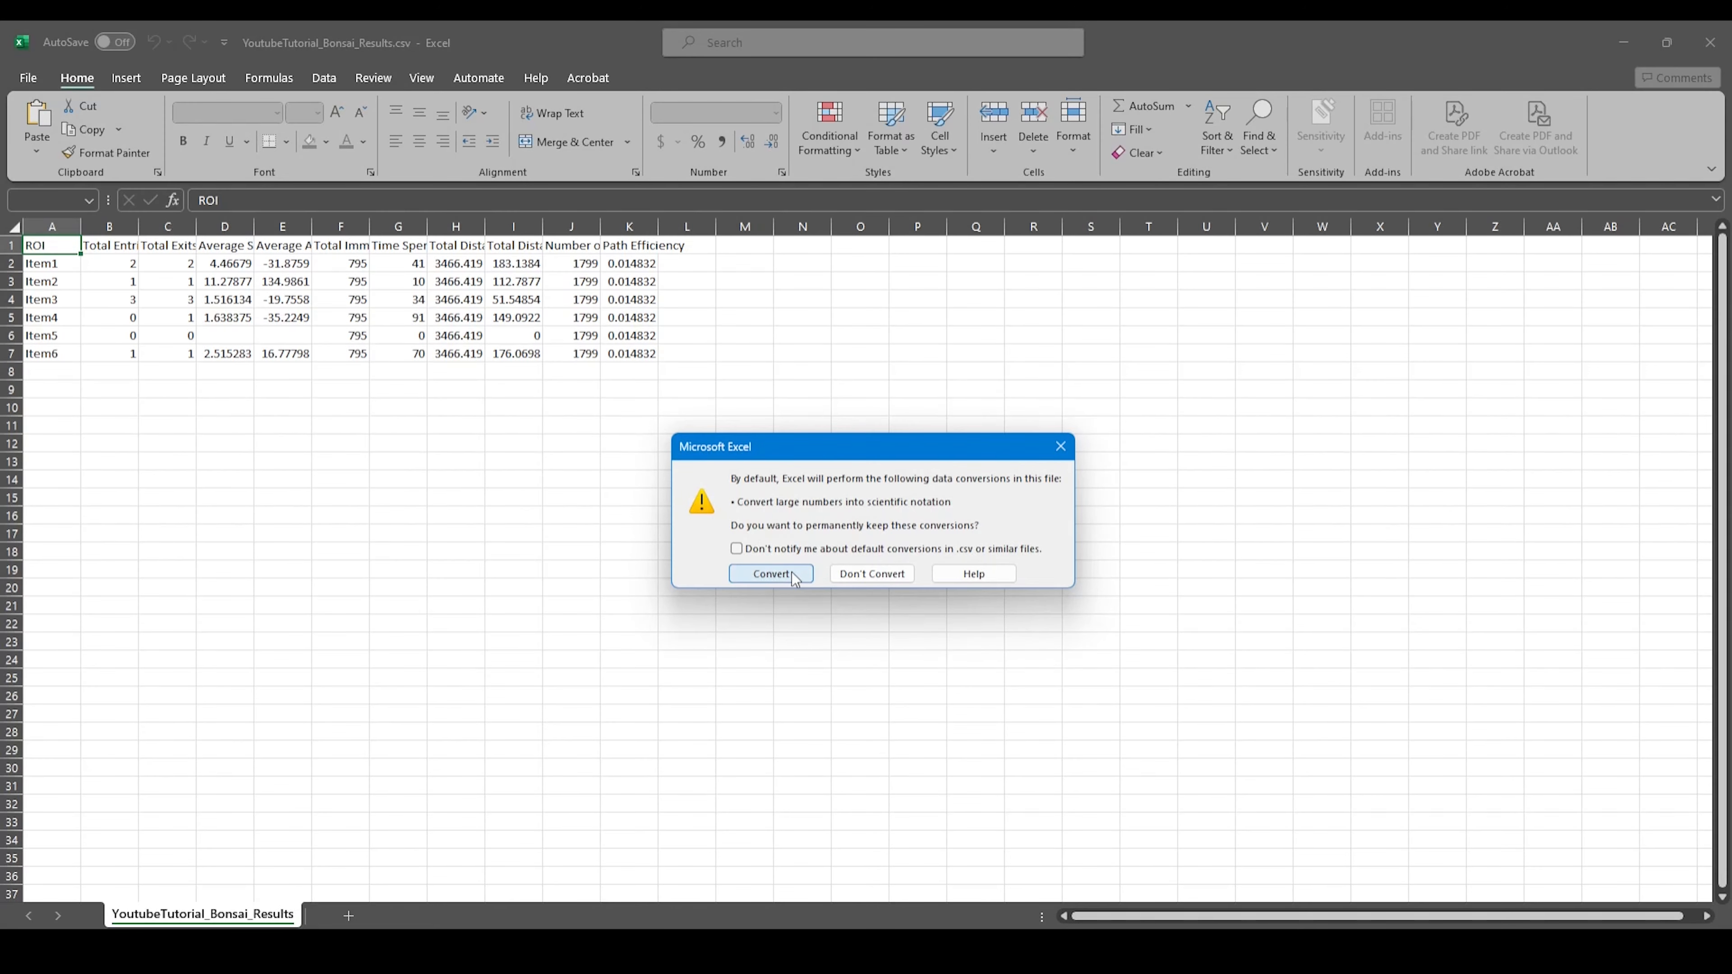
left_click(774, 574)
double_click(138, 227)
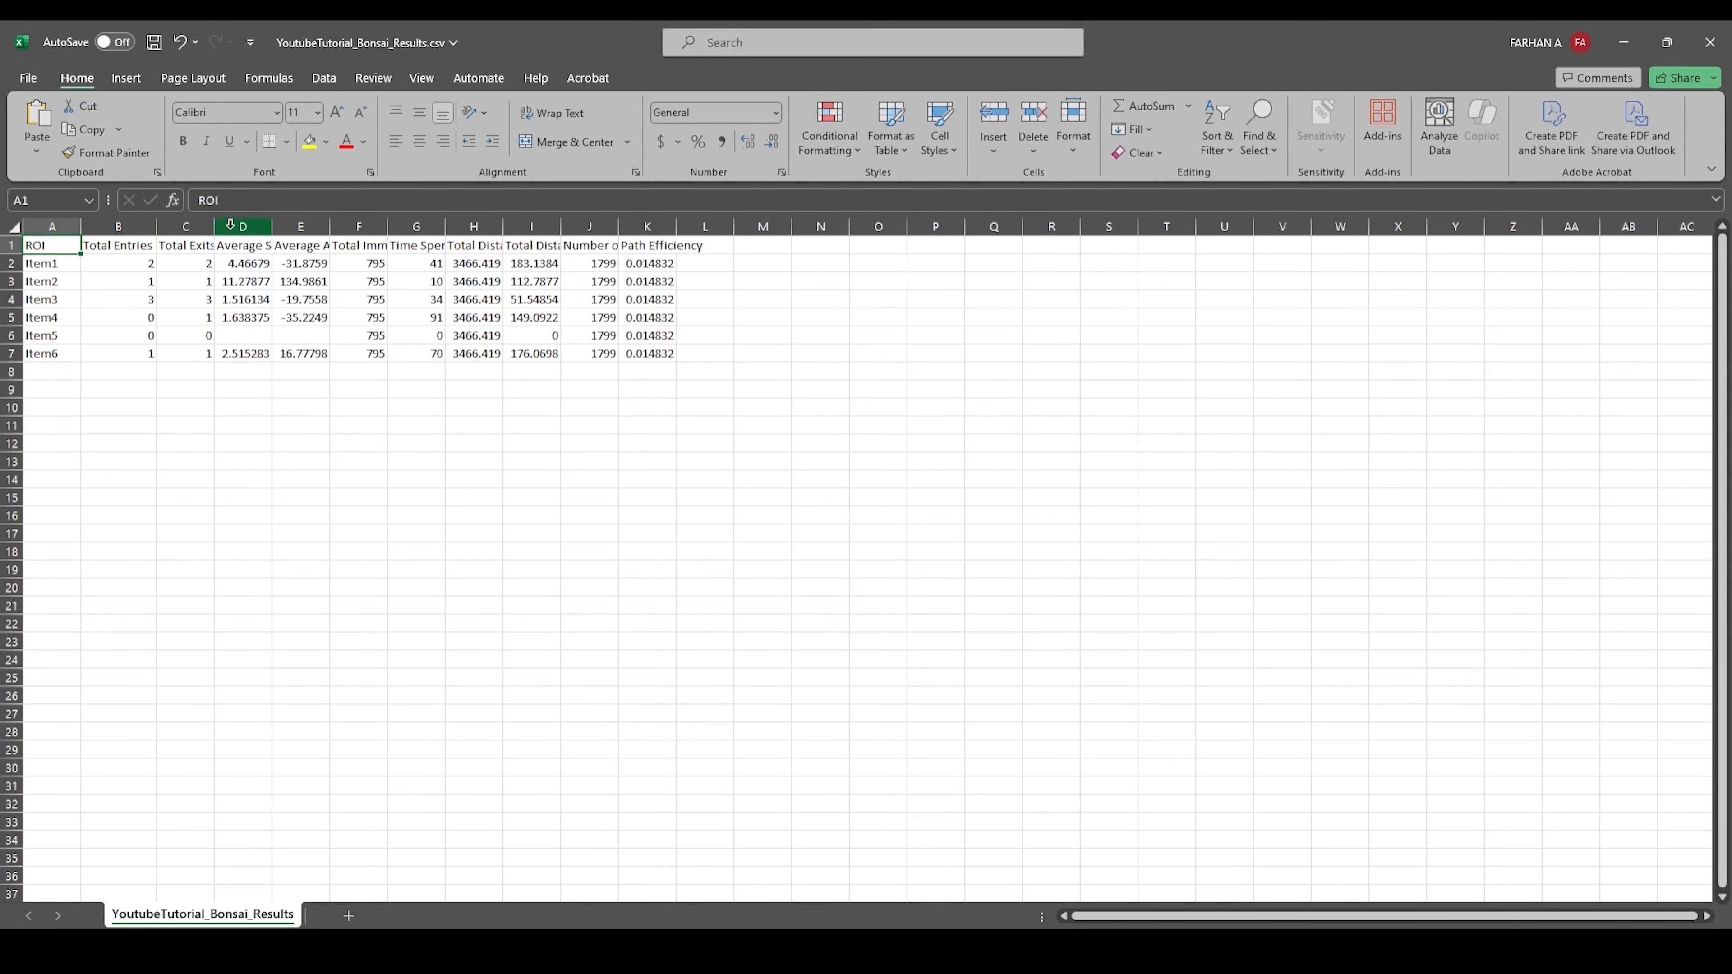
double_click(216, 226)
double_click(278, 226)
double_click(462, 227)
double_click(609, 226)
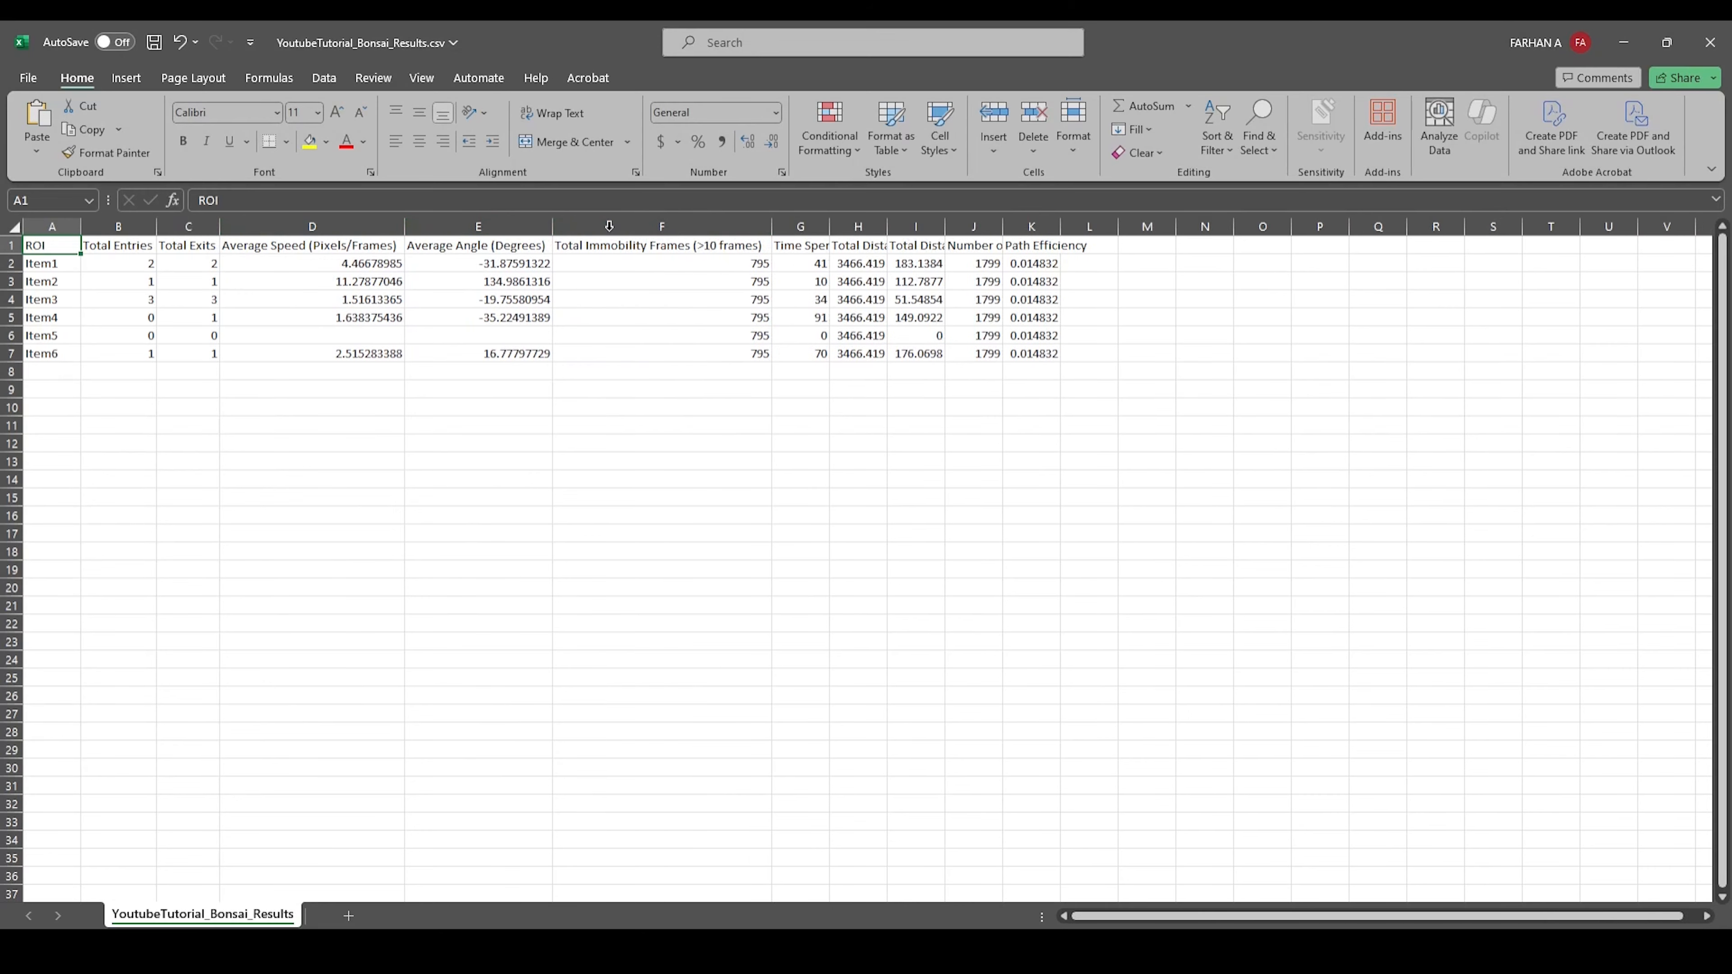
double_click(829, 227)
double_click(991, 226)
double_click(1175, 226)
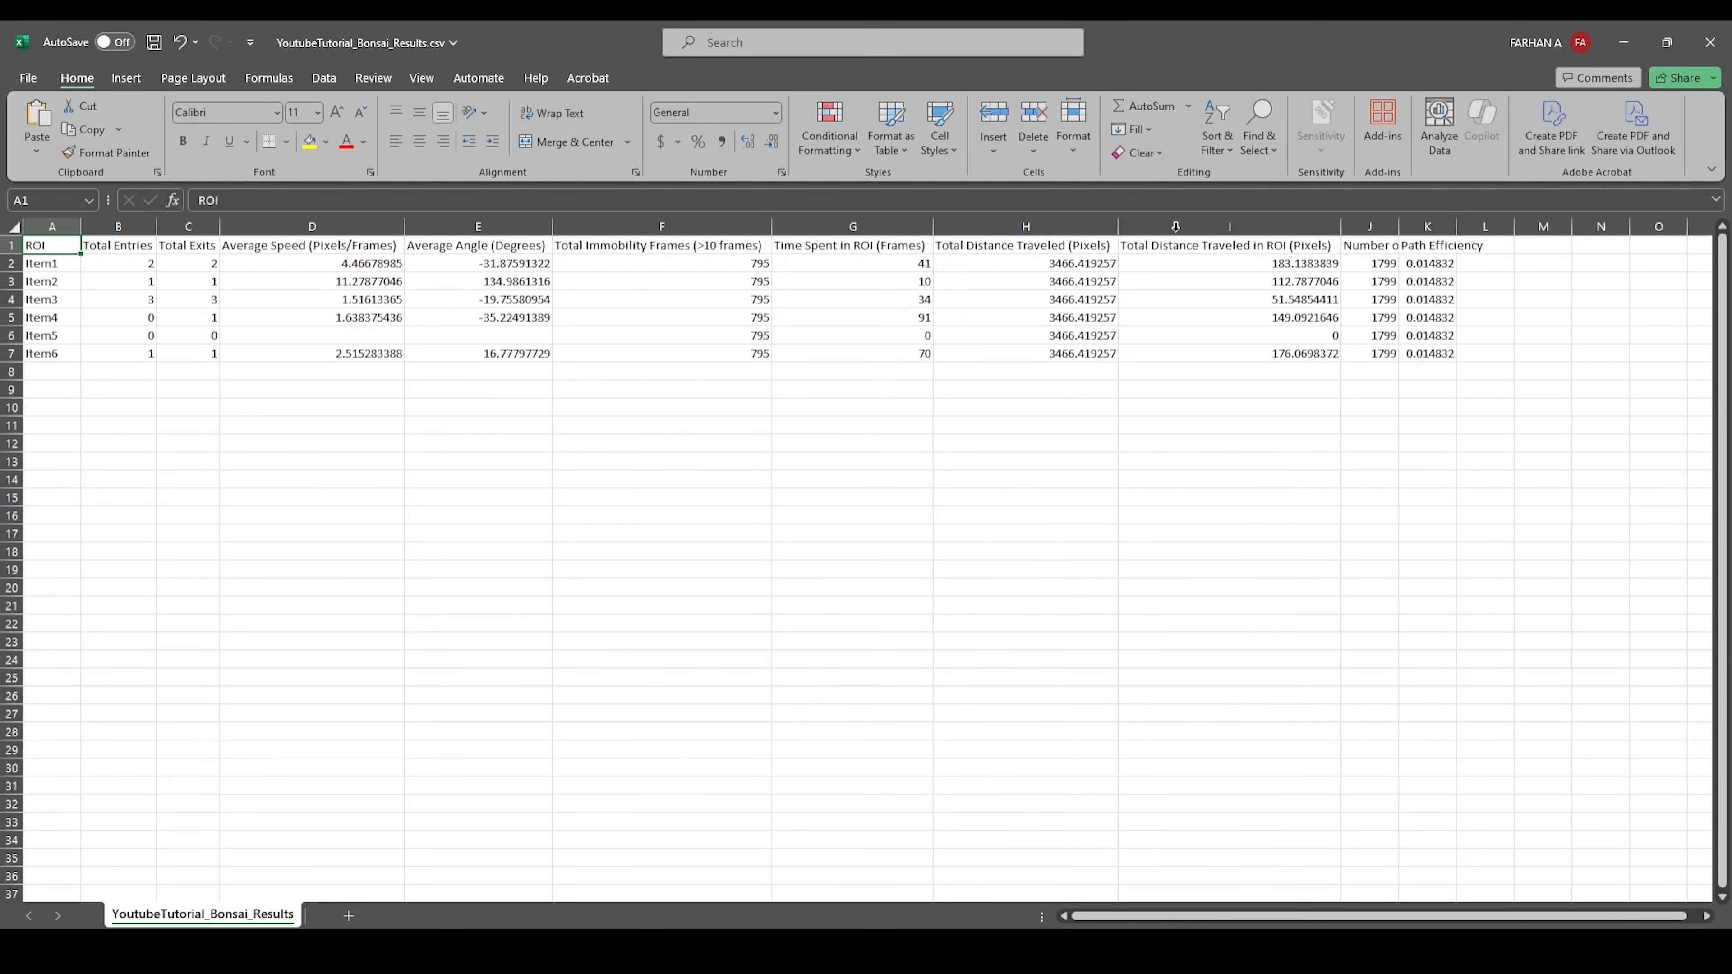
double_click(1398, 226)
double_click(1576, 226)
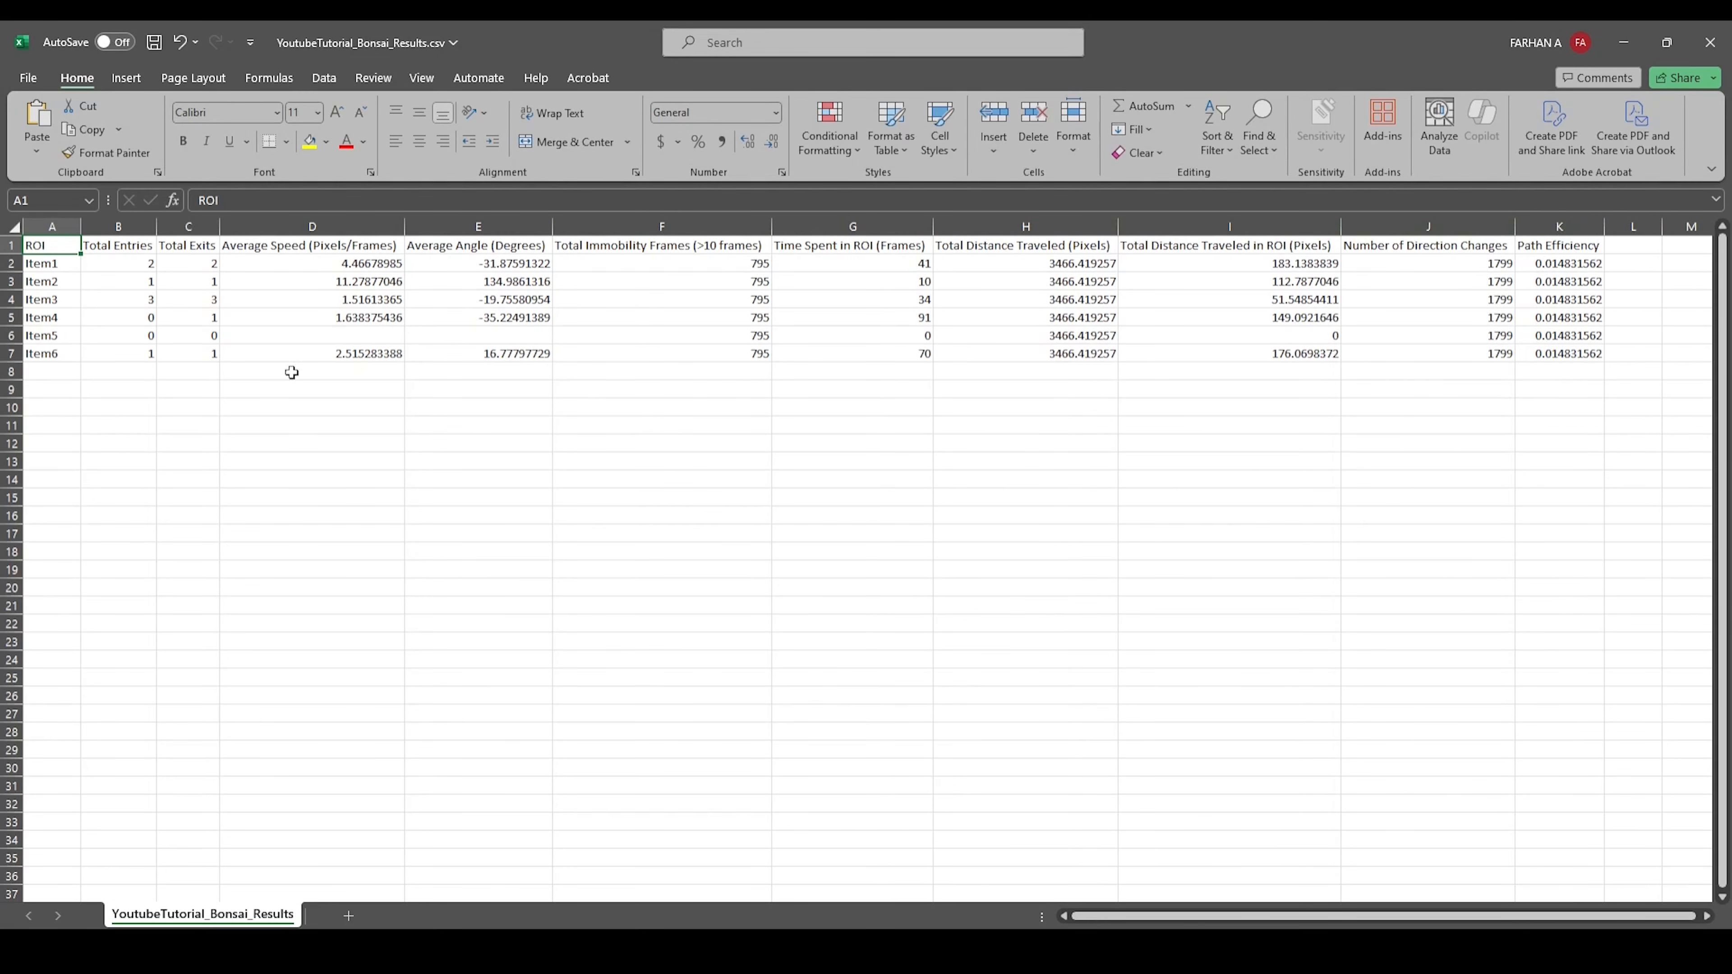
Insert a clustered bar chart from the ROI, Total Entries and Total Exits data (A1:C7), with the items as series
left_click_drag(122, 249, 190, 349)
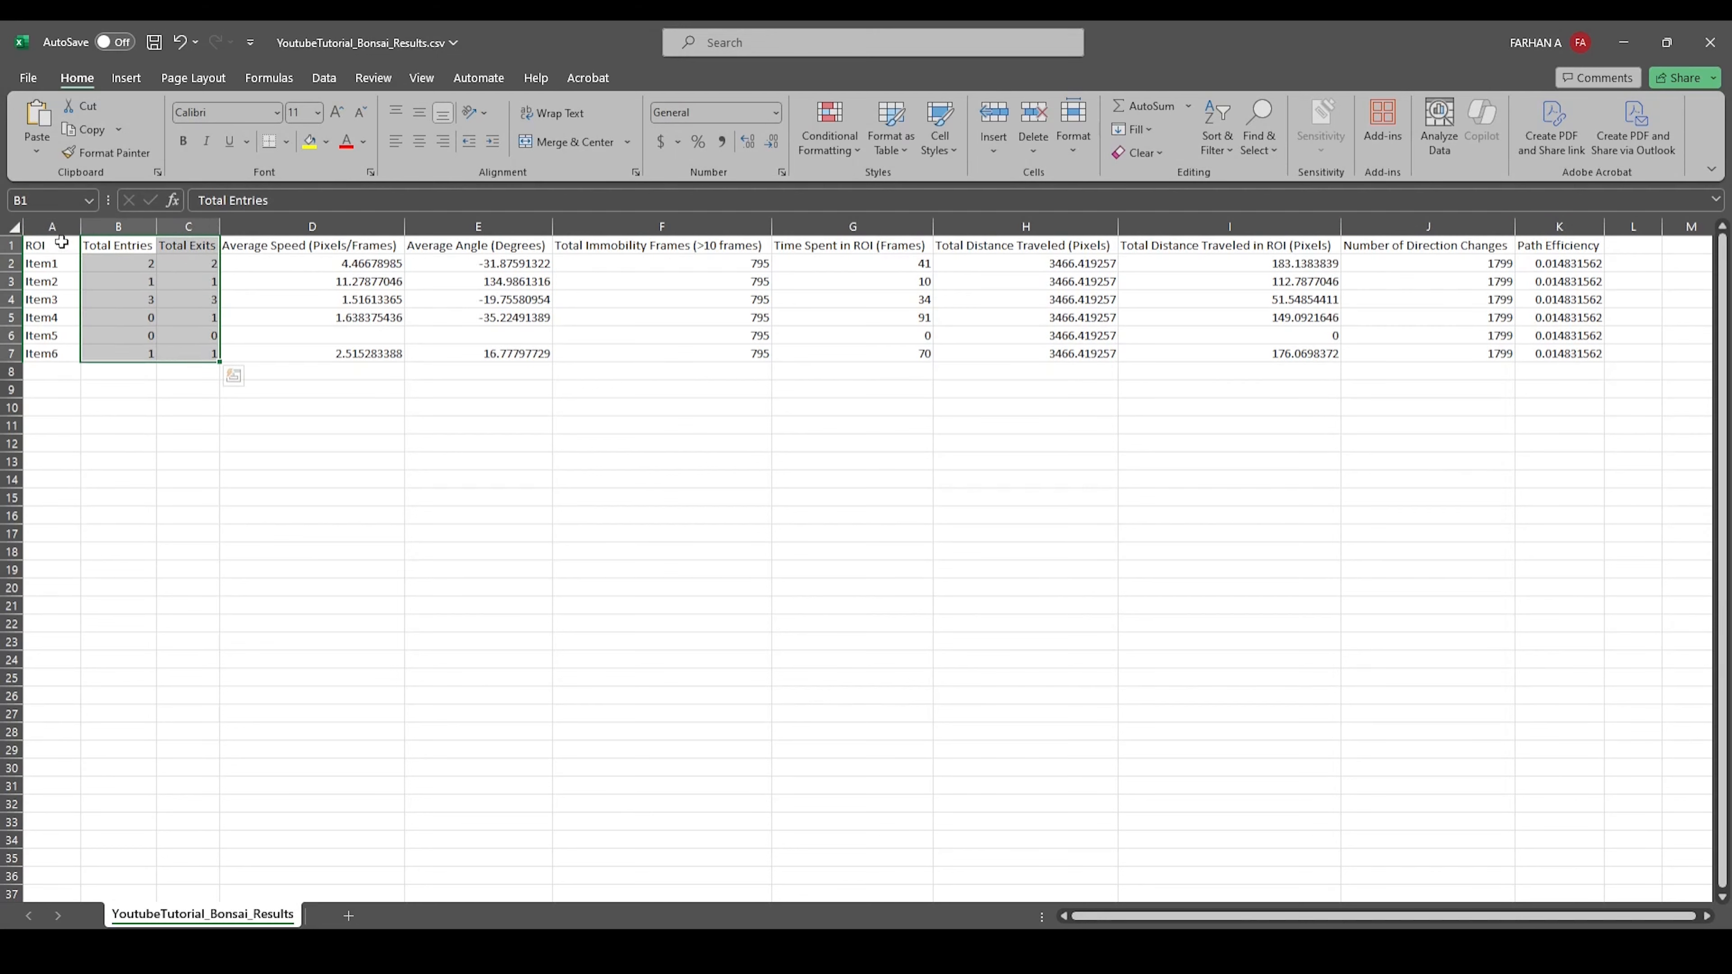
left_click_drag(41, 245, 205, 354)
left_click(126, 77)
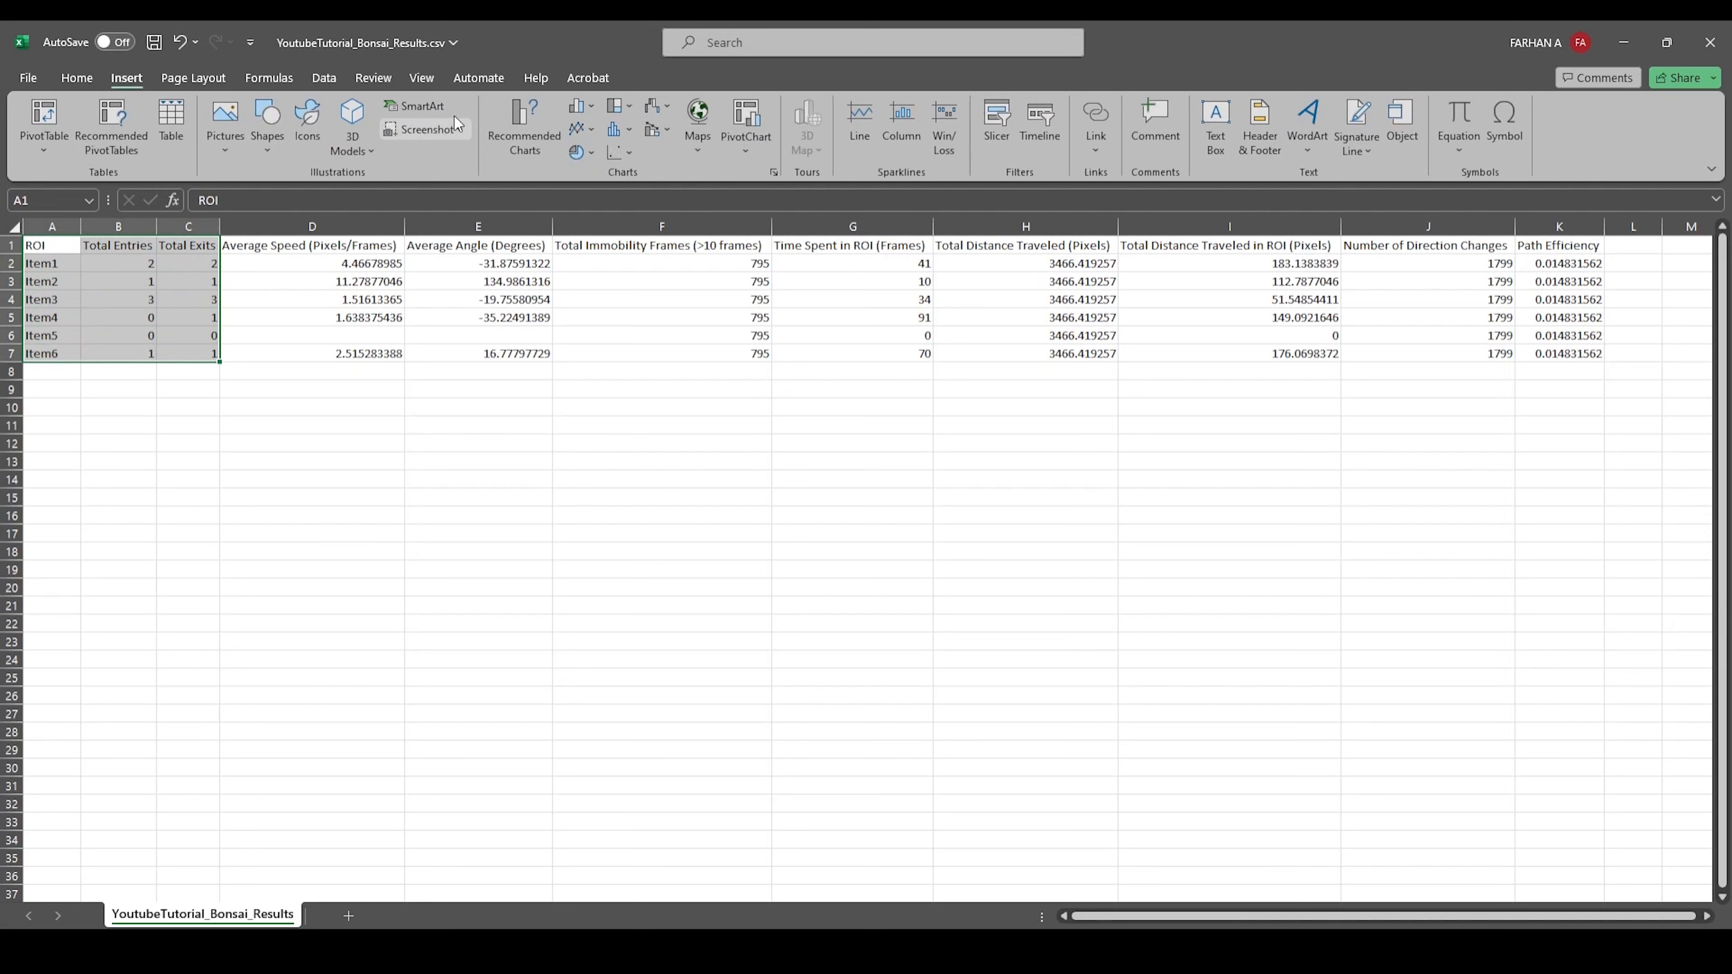
left_click(525, 126)
left_click(729, 264)
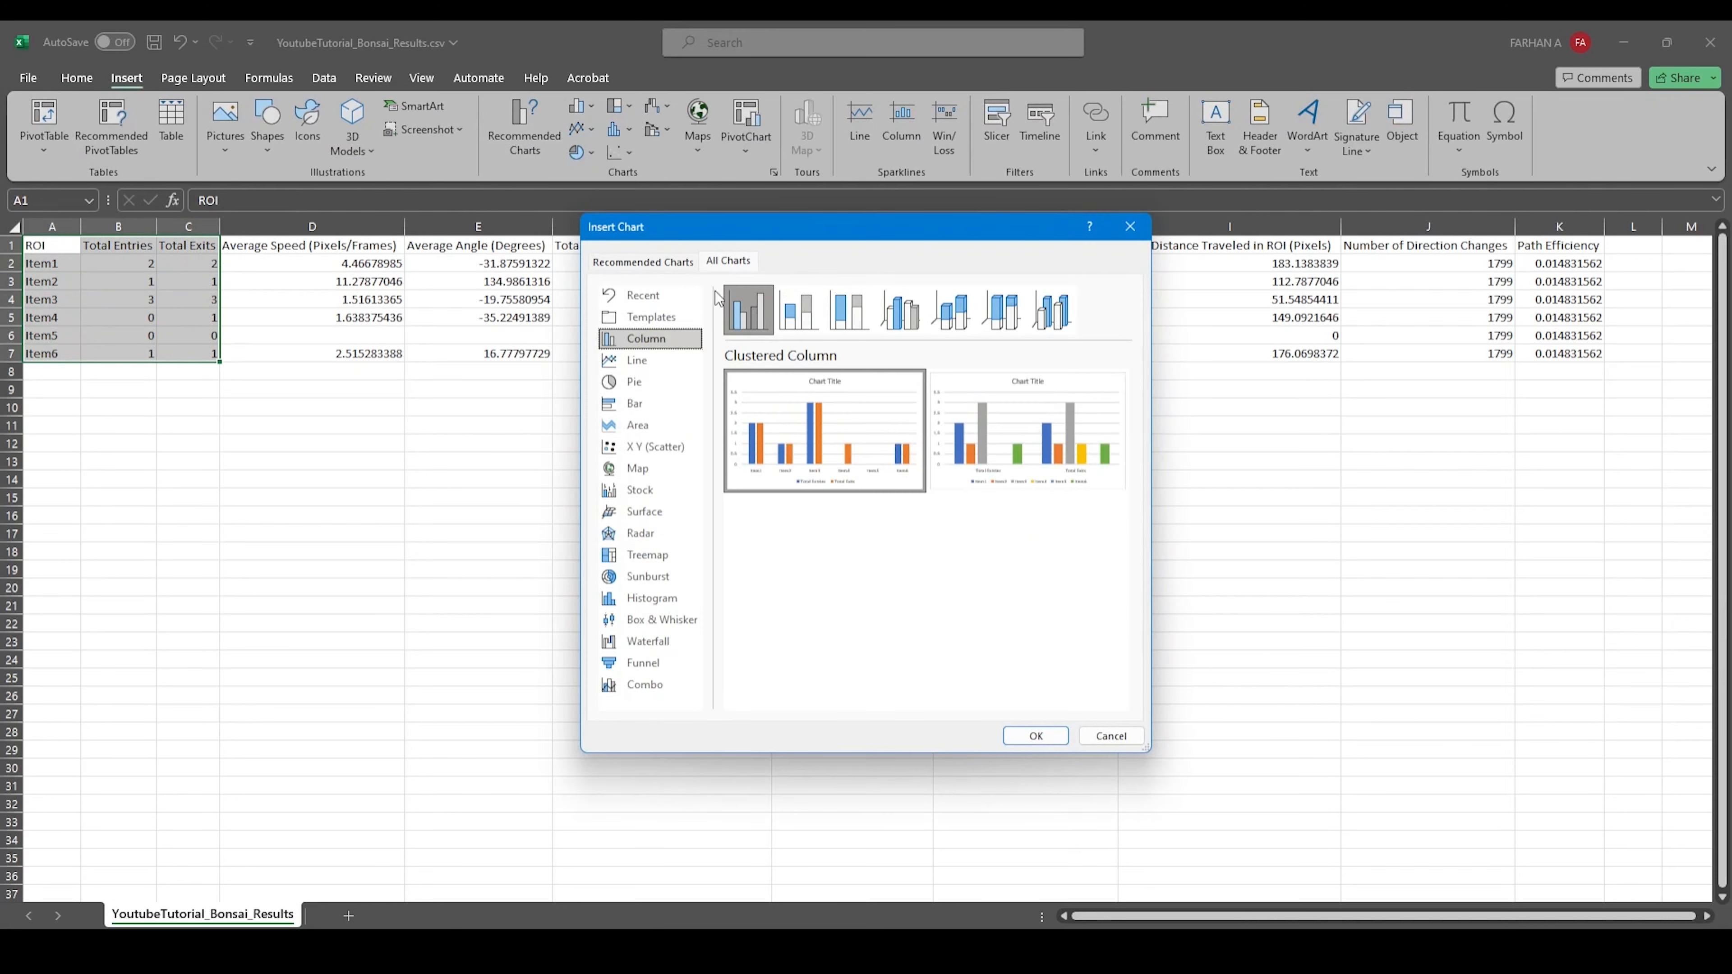
left_click(649, 405)
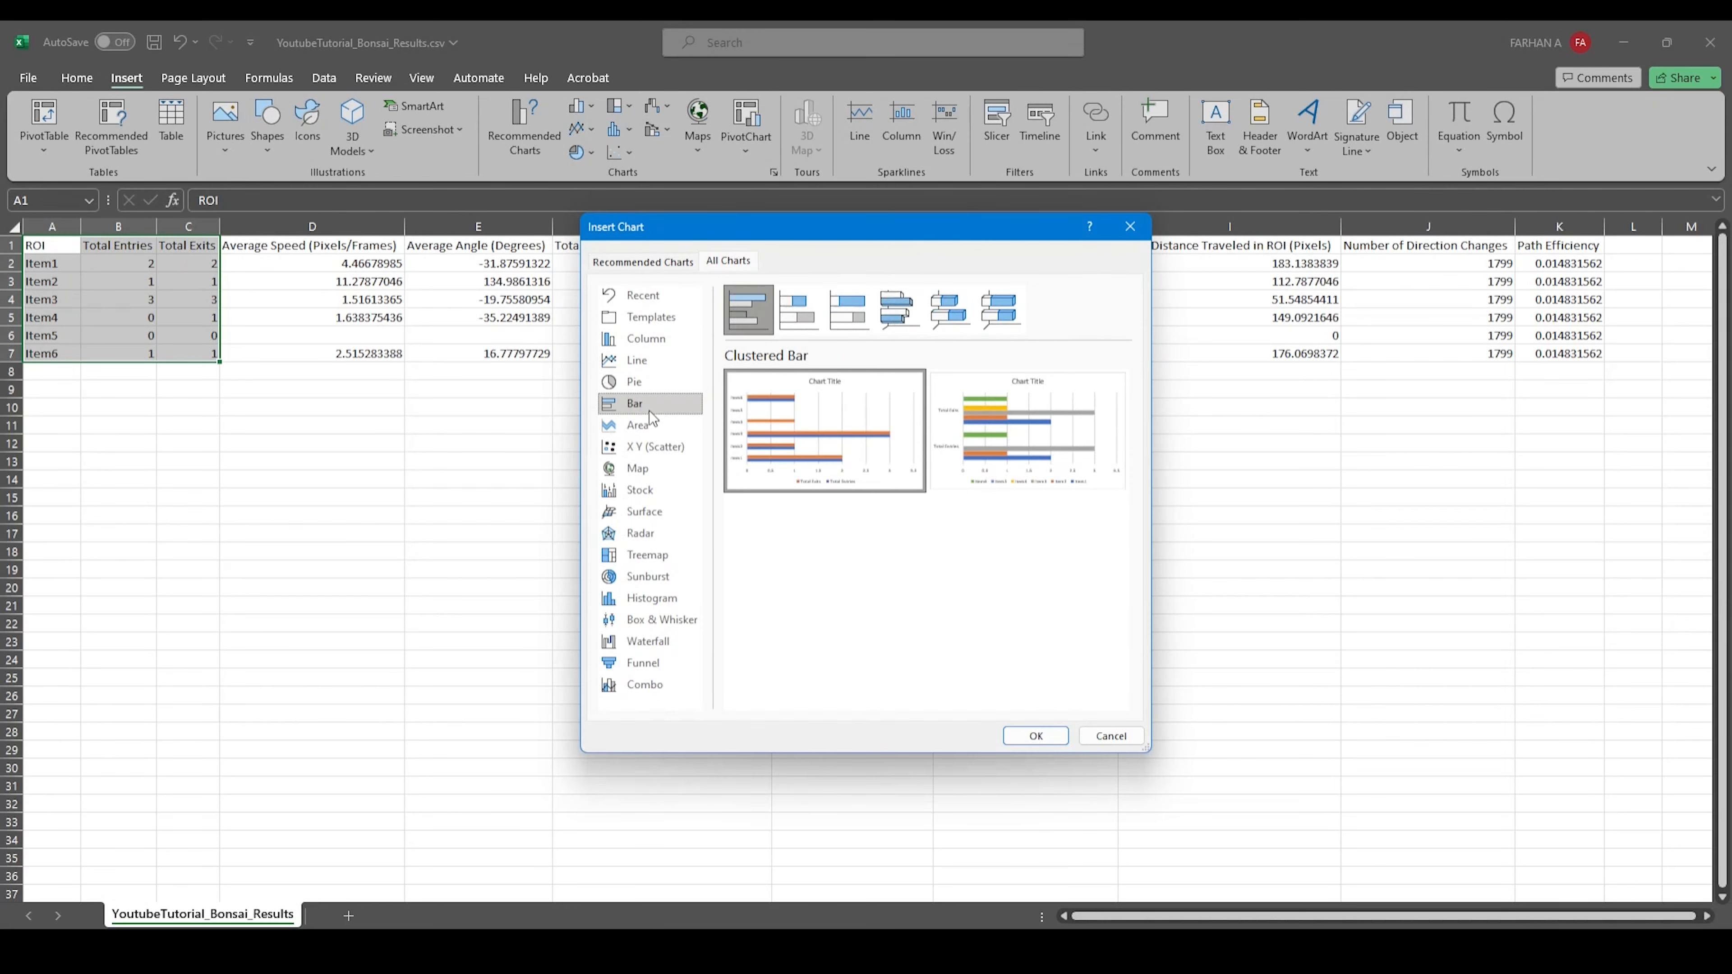
mouse_move(1096, 440)
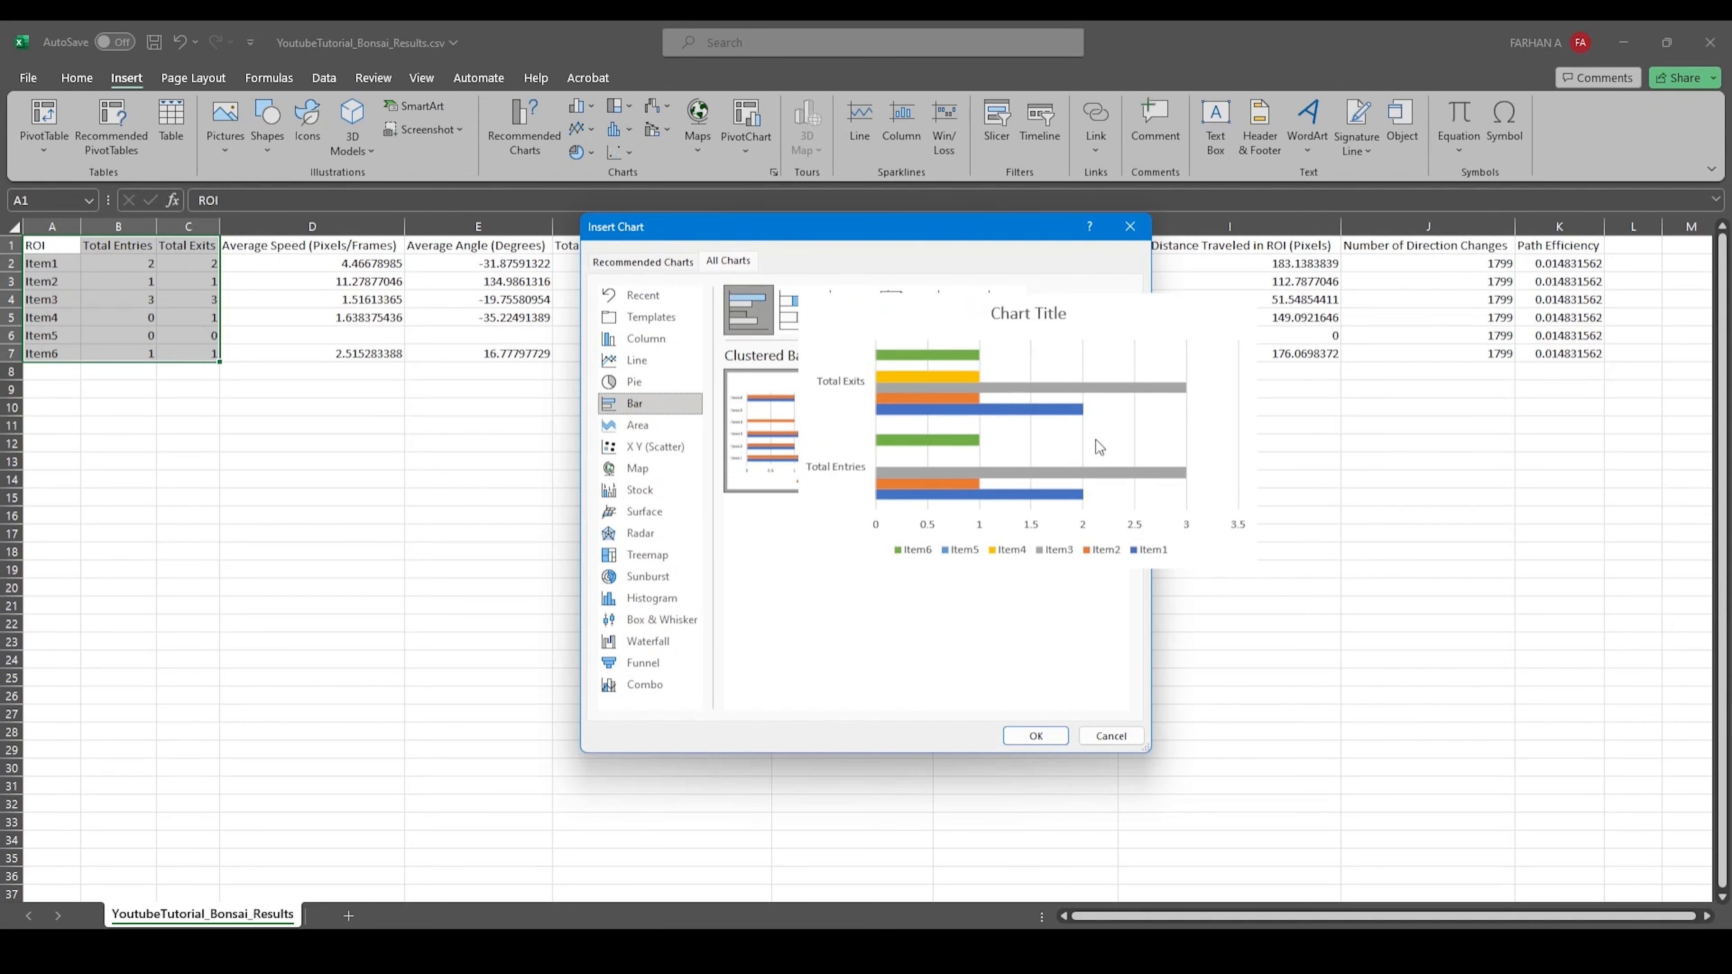
double_click(1024, 431)
Enlarge the clustered bar chart beneath the results table, and delete it
left_click_drag(732, 457, 149, 419)
left_click_drag(501, 663, 571, 775)
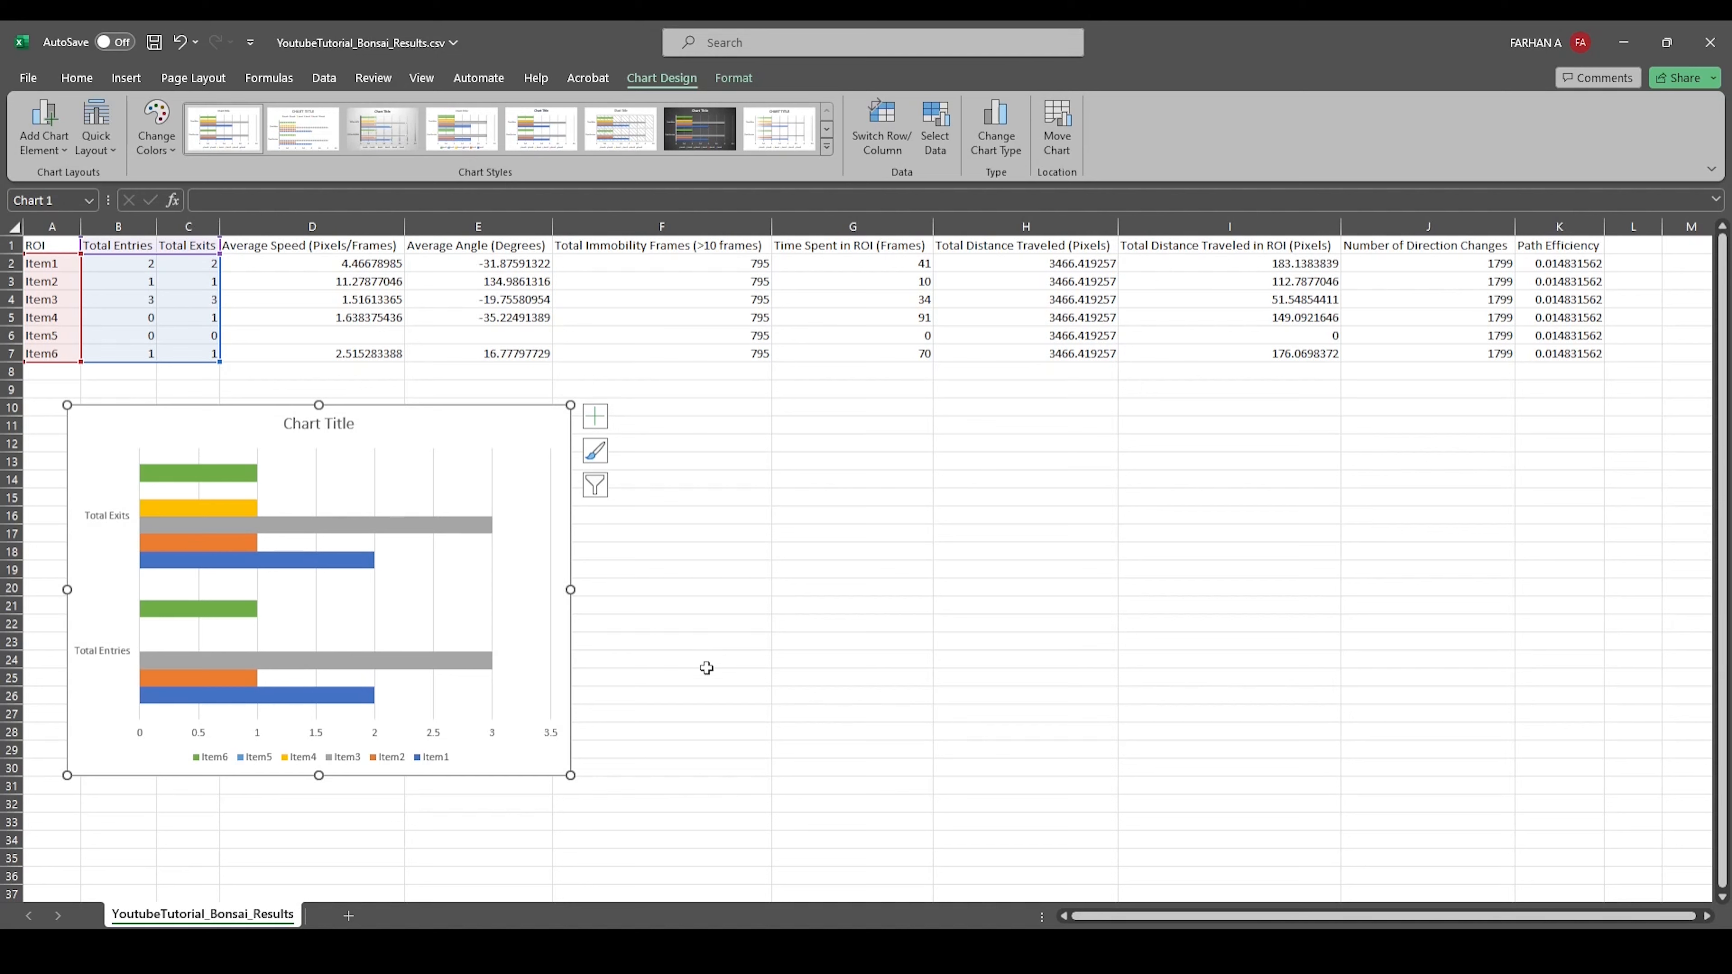
key("Delete")
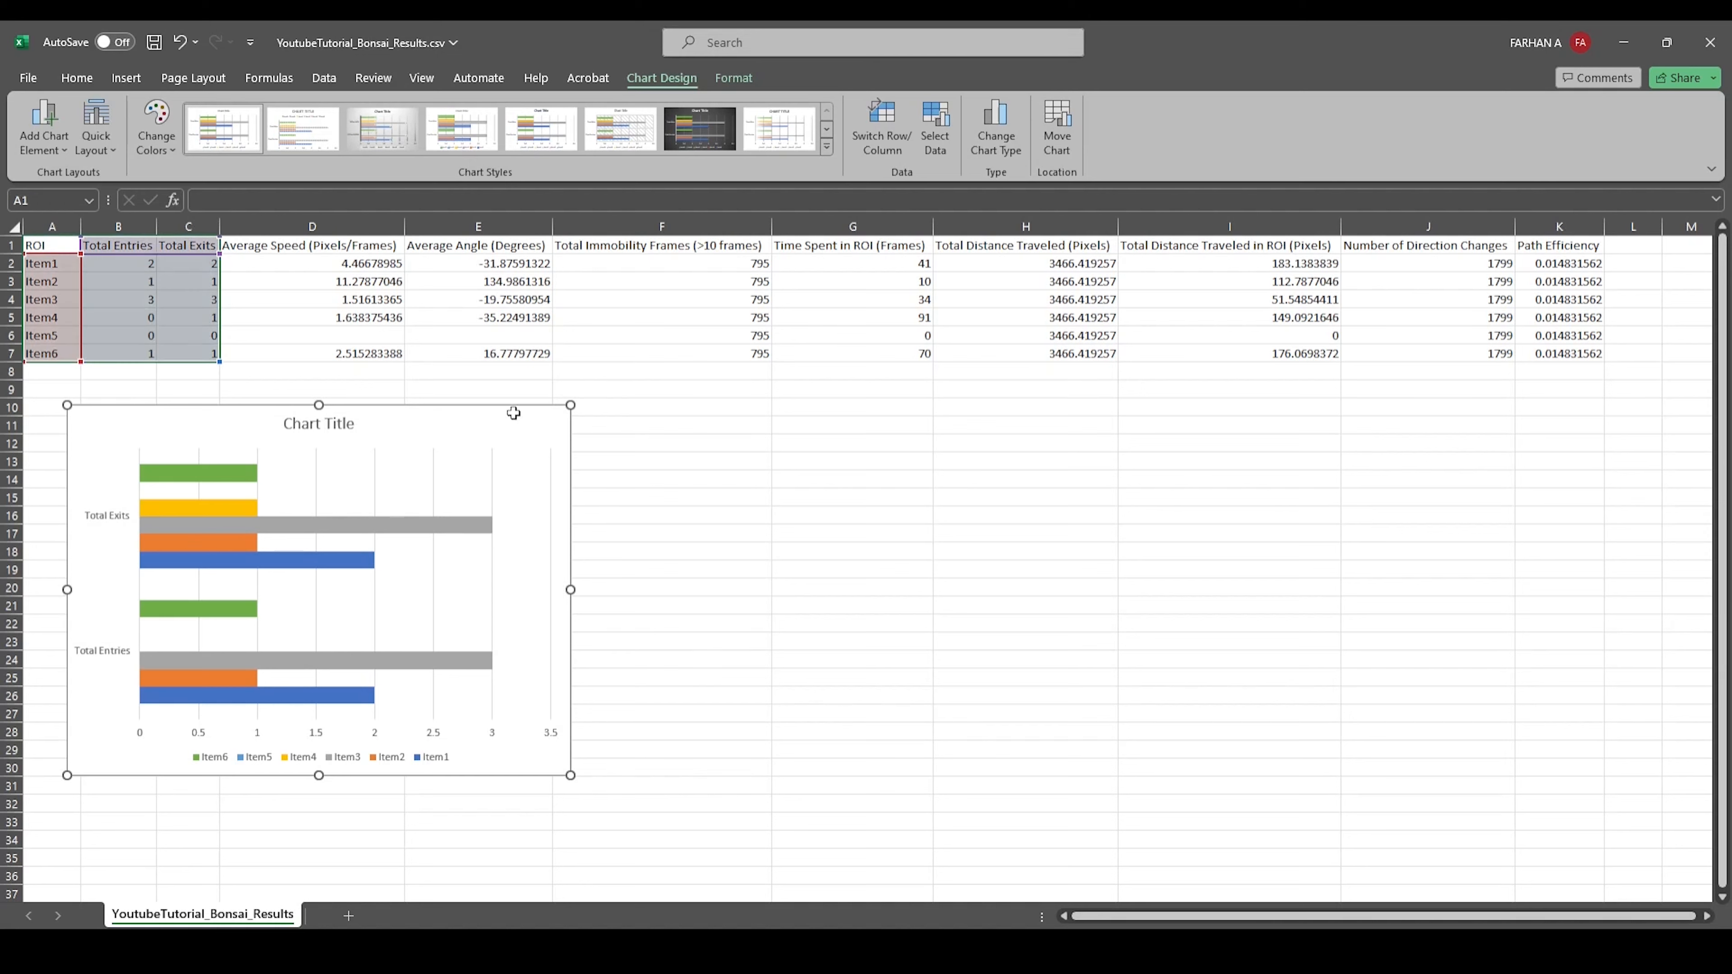
Compare the average speeds across the ROIs with Item5's entries, exits, time spent in ROI and distance traveled in ROI
left_click(286, 249)
left_click_drag(384, 265, 393, 359)
left_click_drag(147, 337, 367, 338)
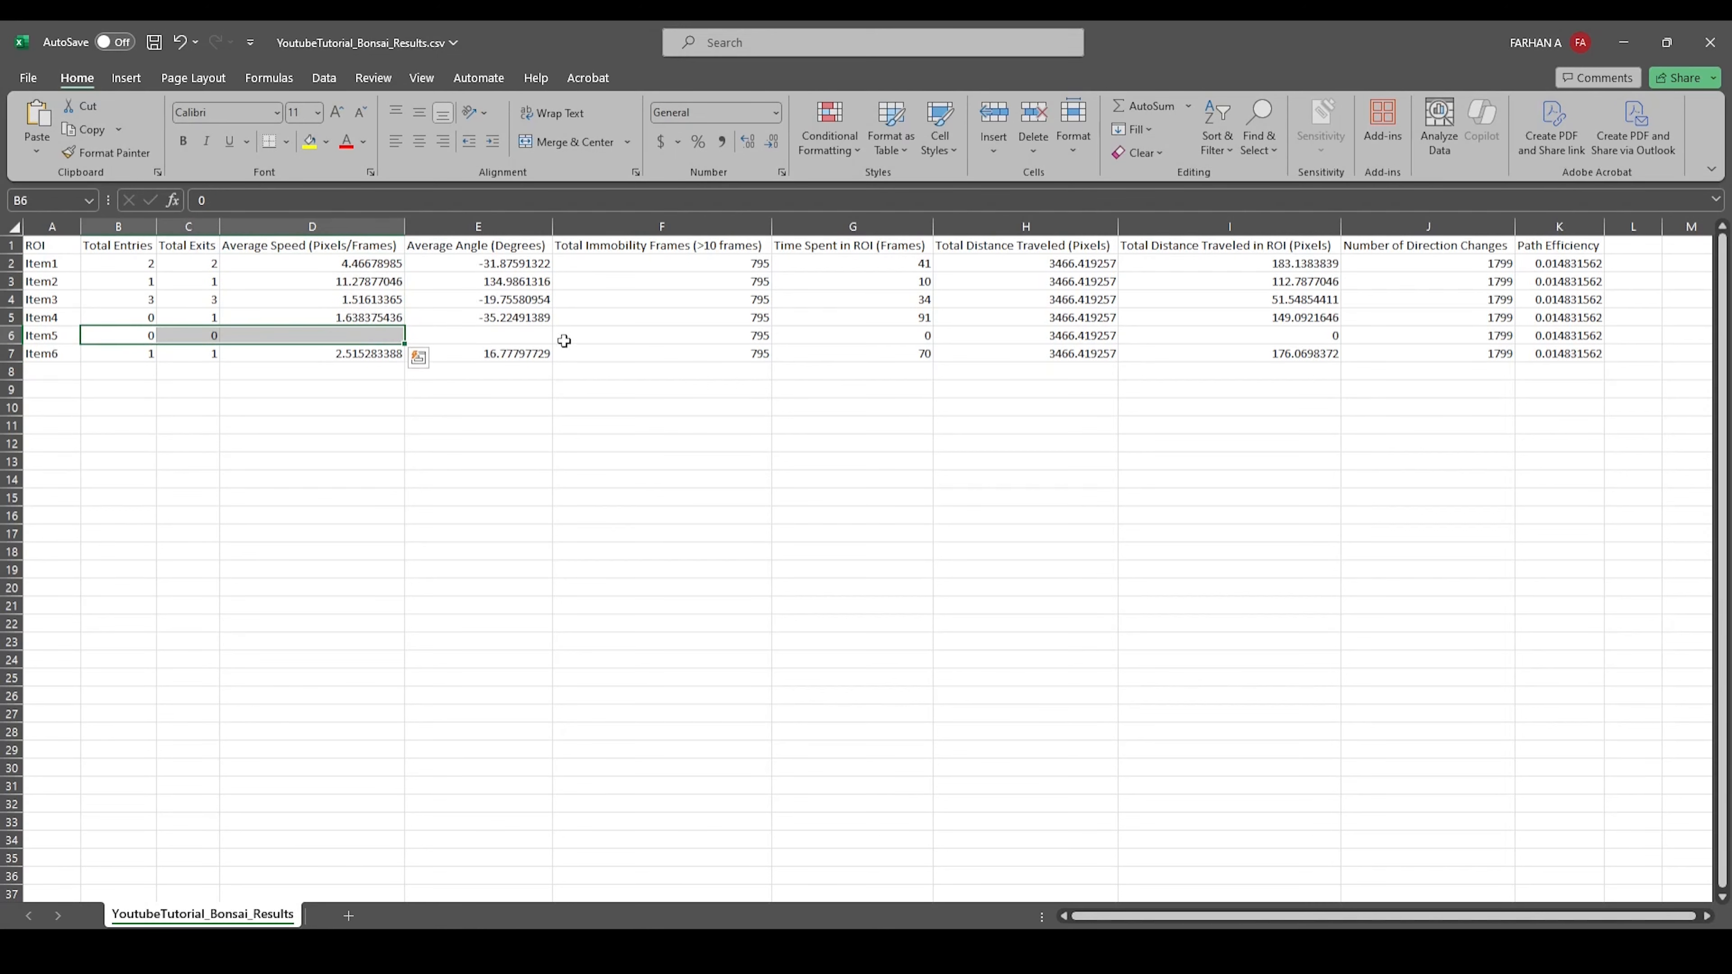
left_click(929, 339)
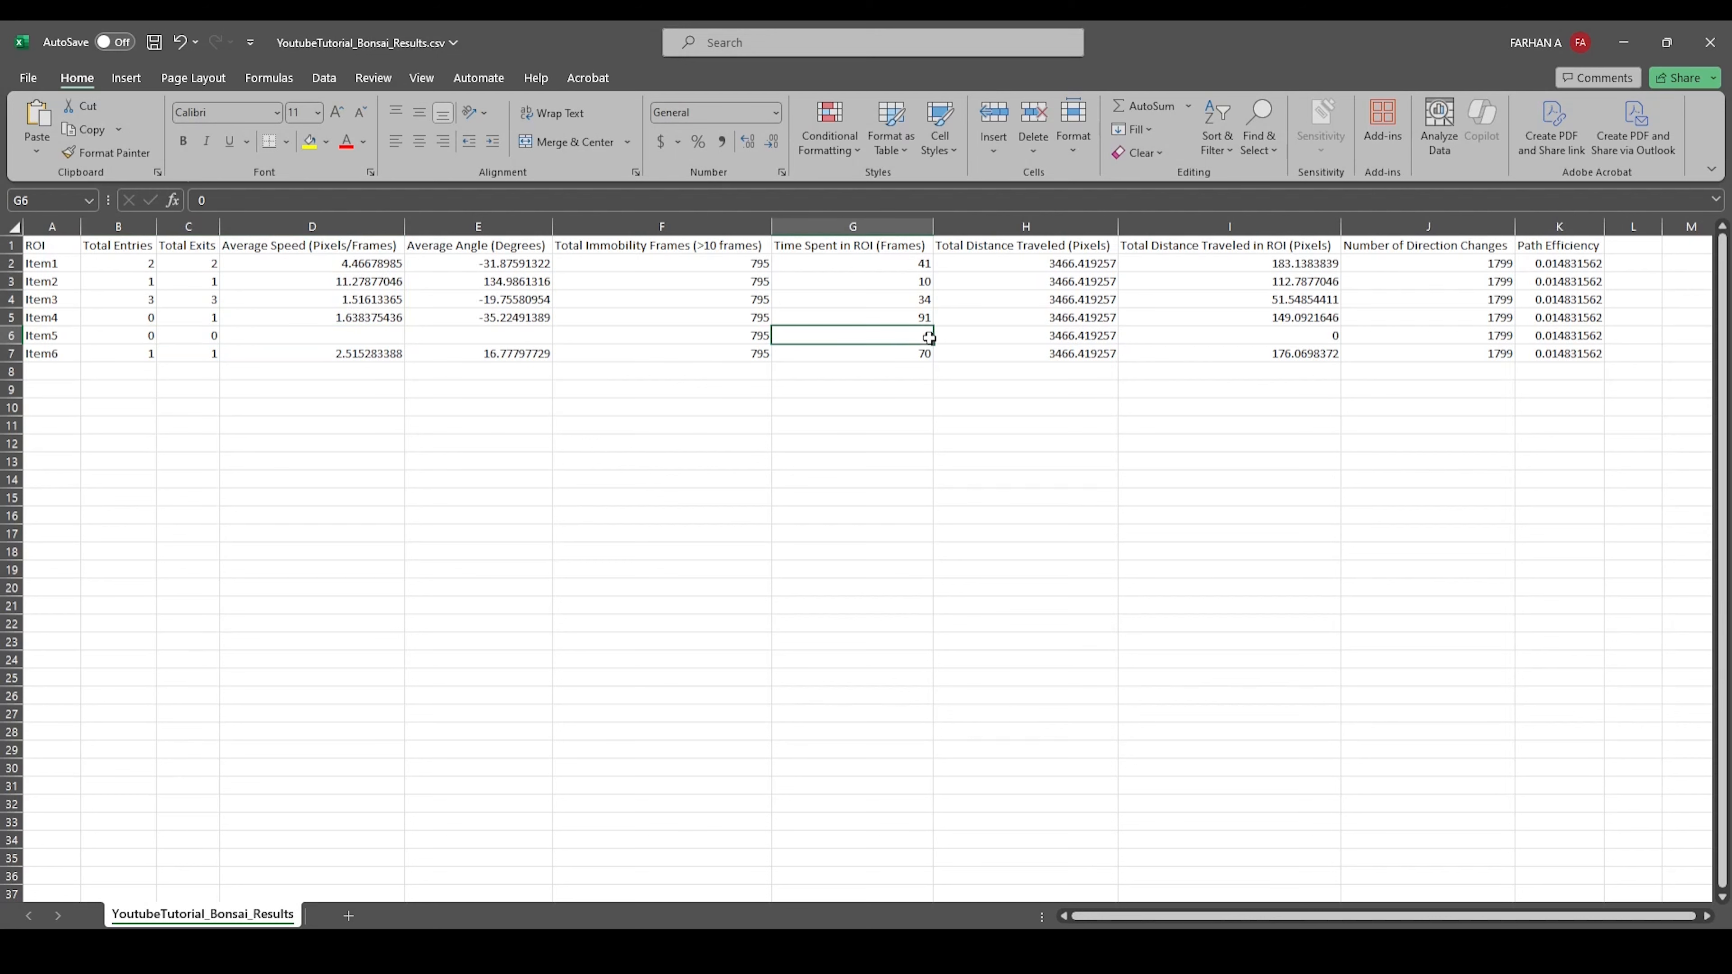
left_click(1333, 340)
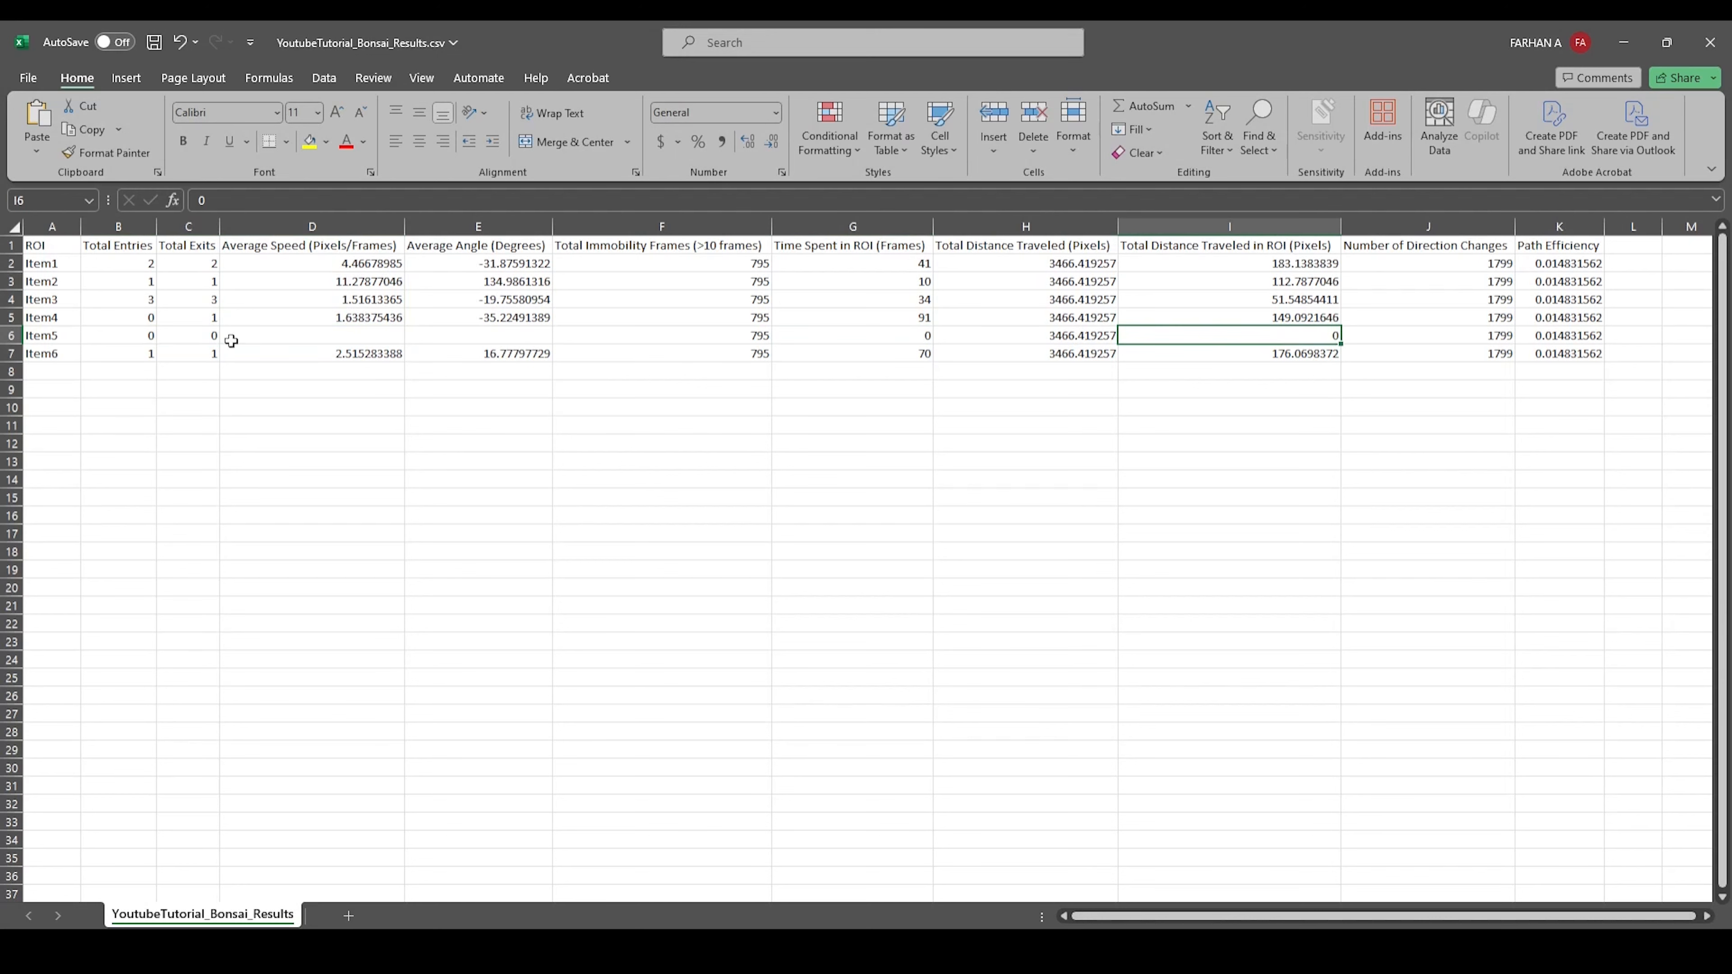
left_click(114, 340)
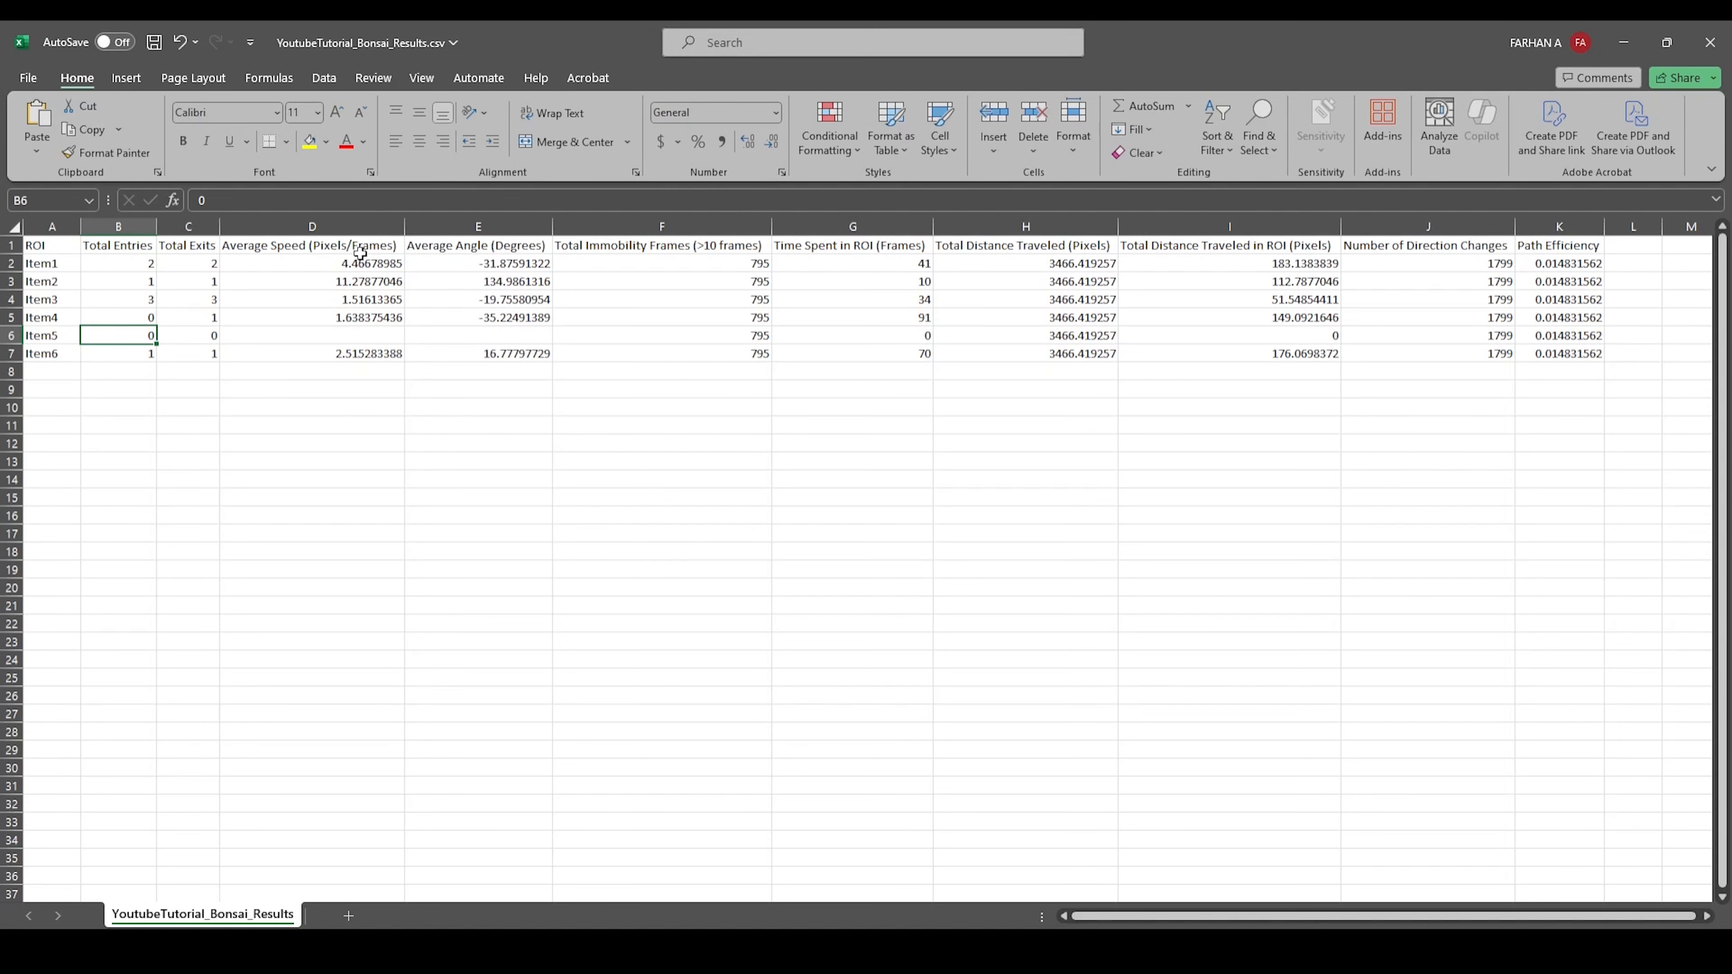
Review each ROI's average speed and average angle, and the total immobility frames of Item1
left_click_drag(394, 265, 395, 349)
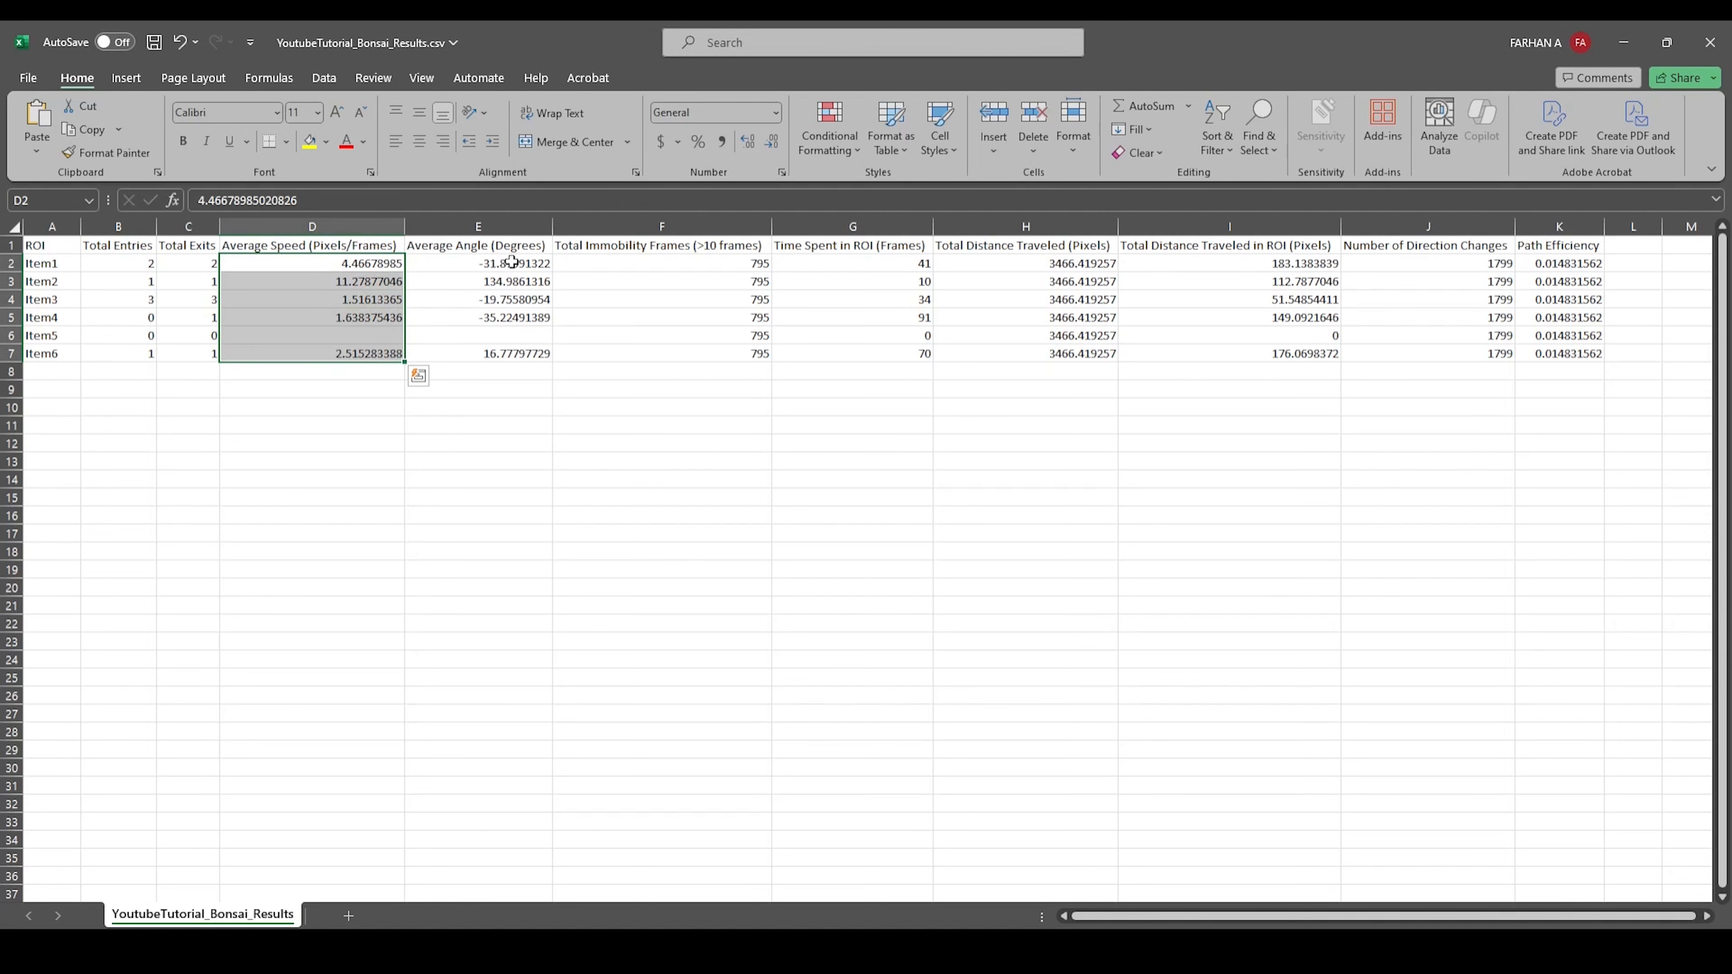
left_click_drag(512, 264, 522, 355)
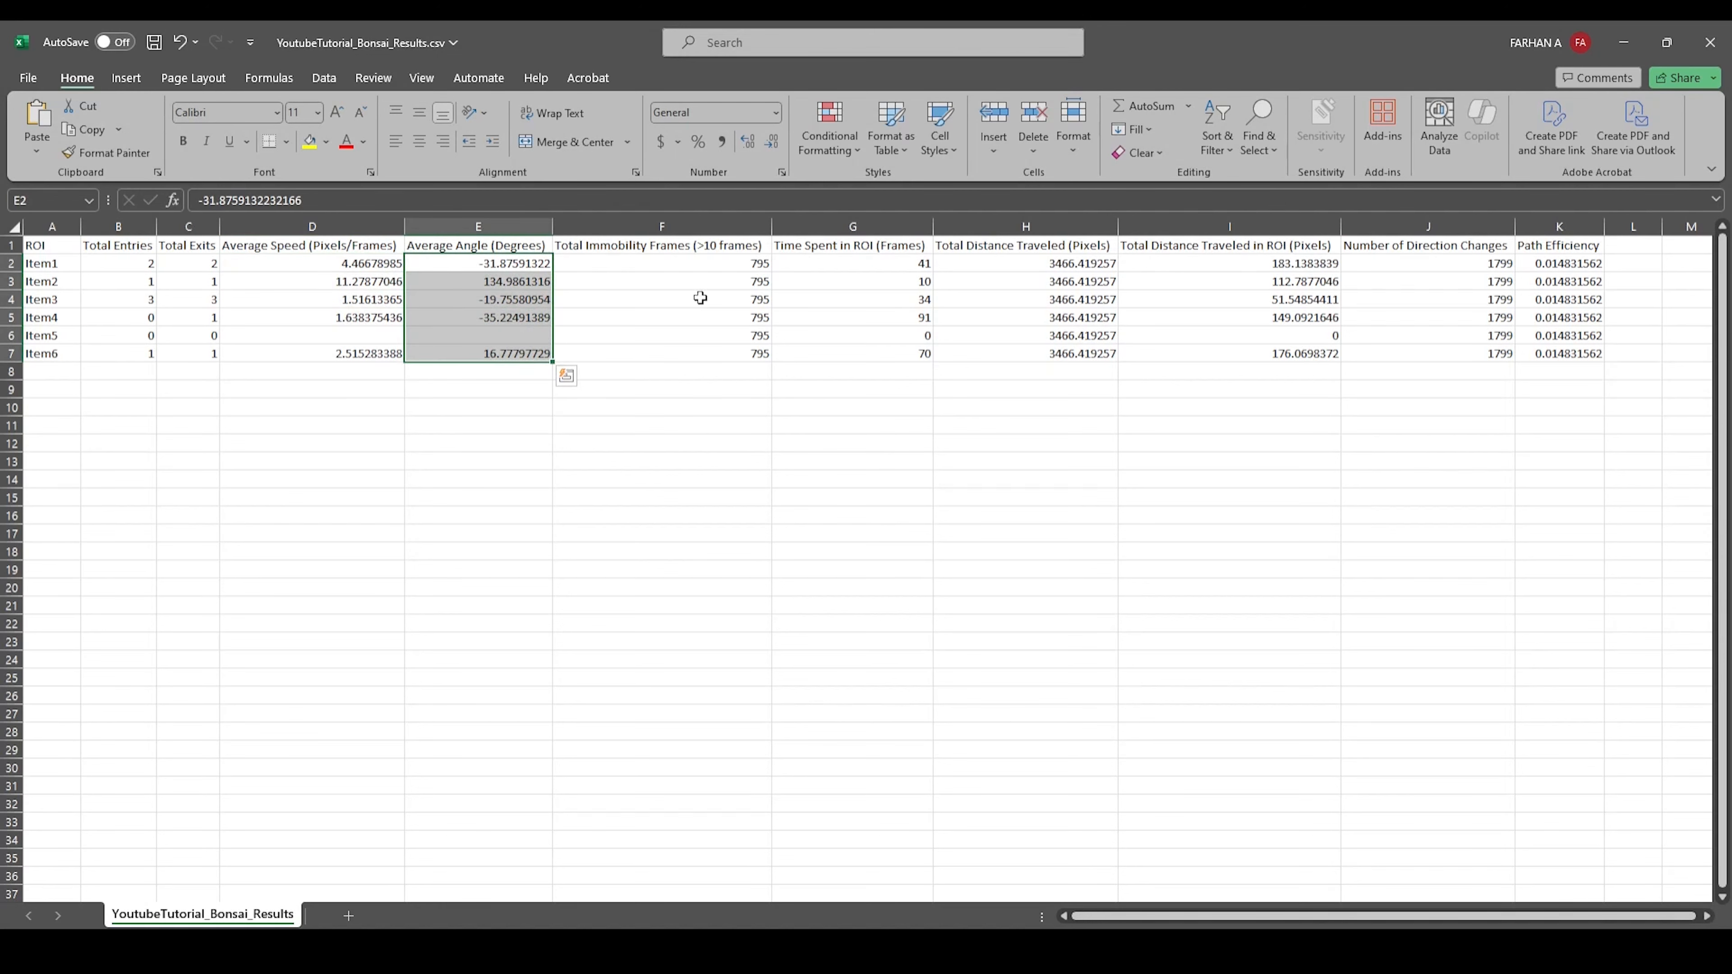
left_click(500, 265)
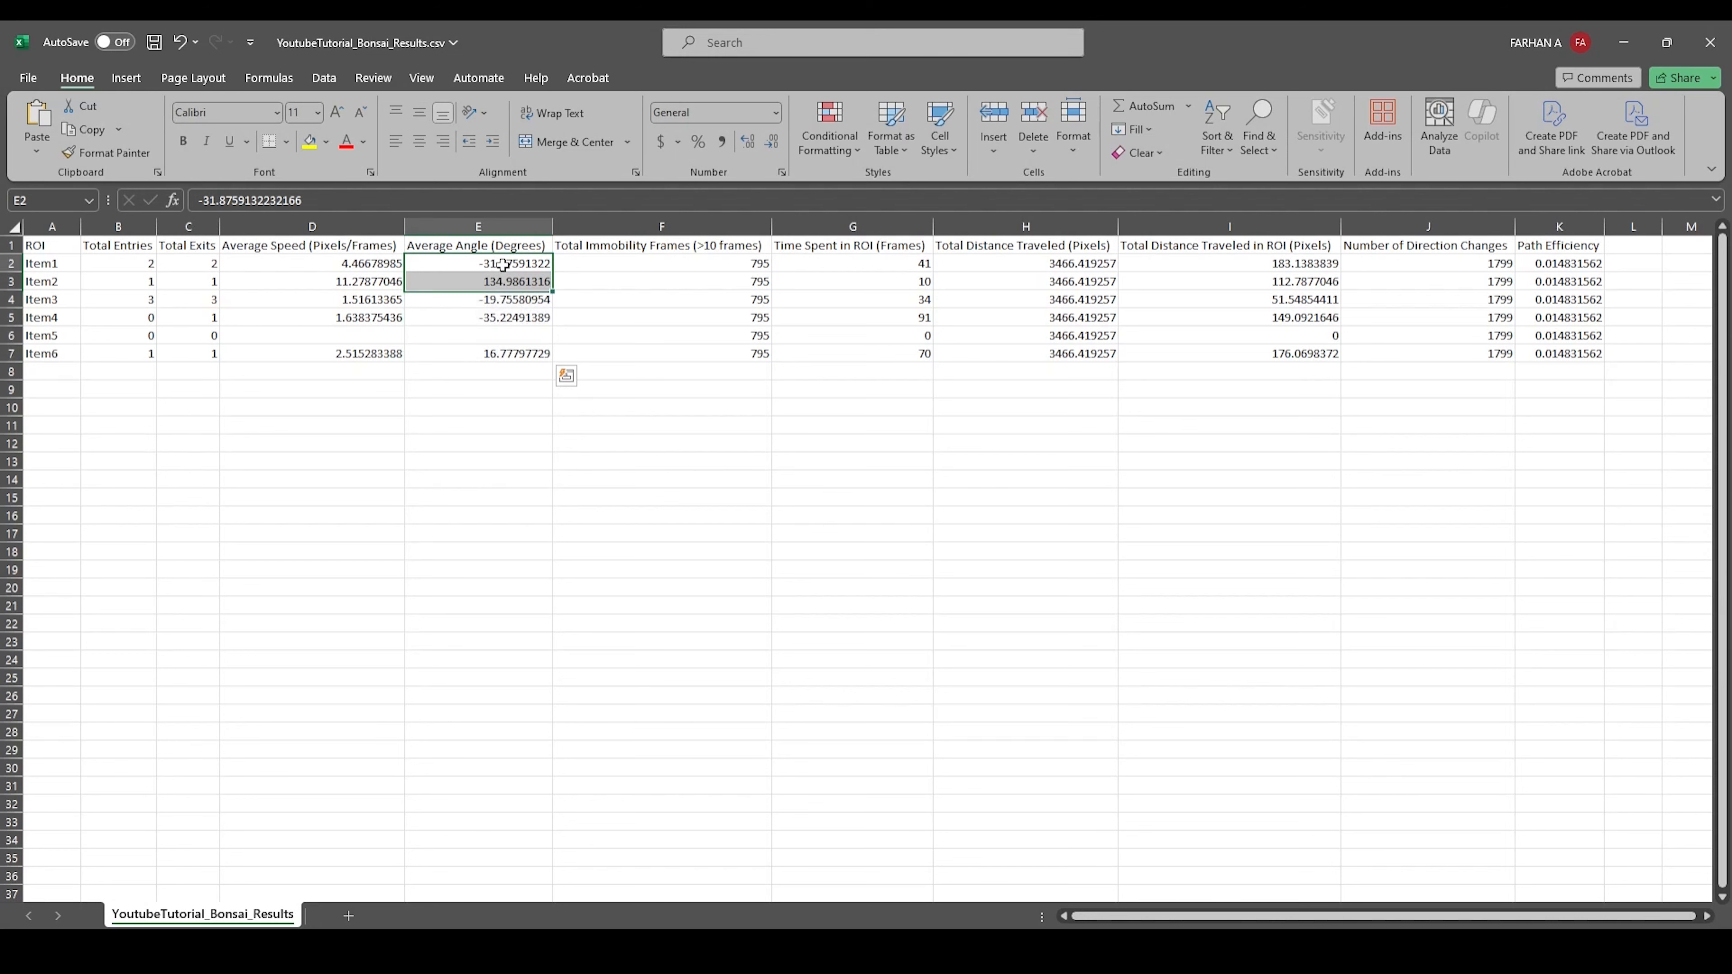
left_click(504, 301)
left_click(505, 318)
left_click(509, 286)
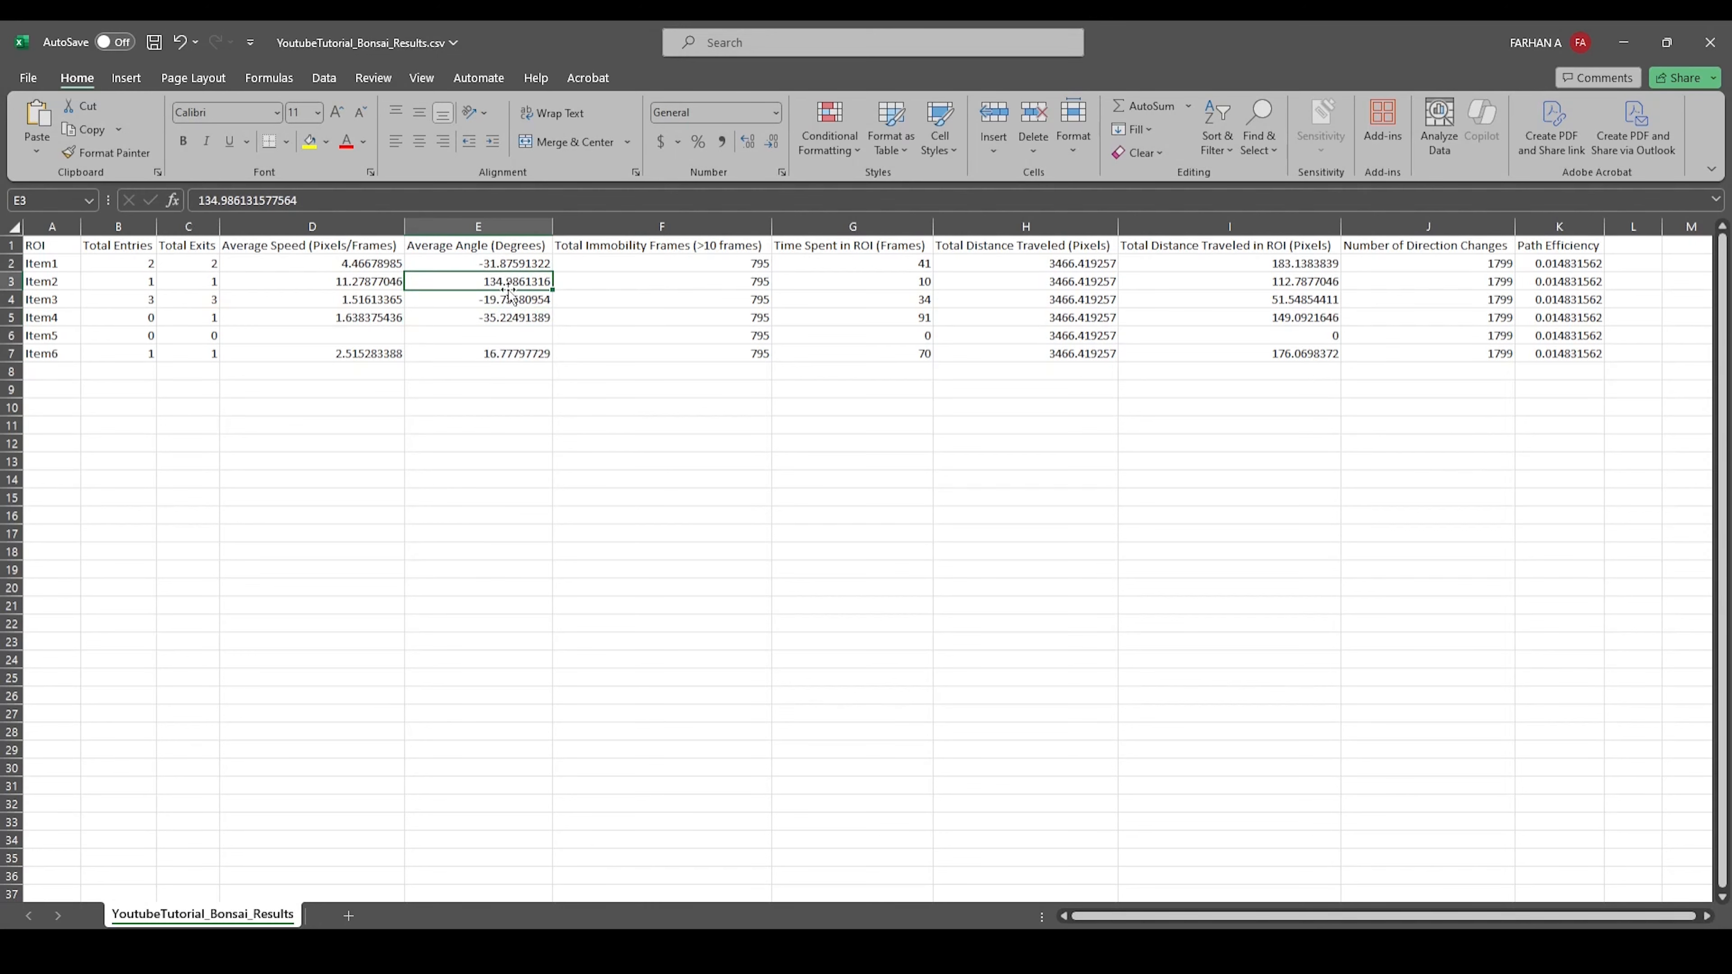
left_click(511, 352)
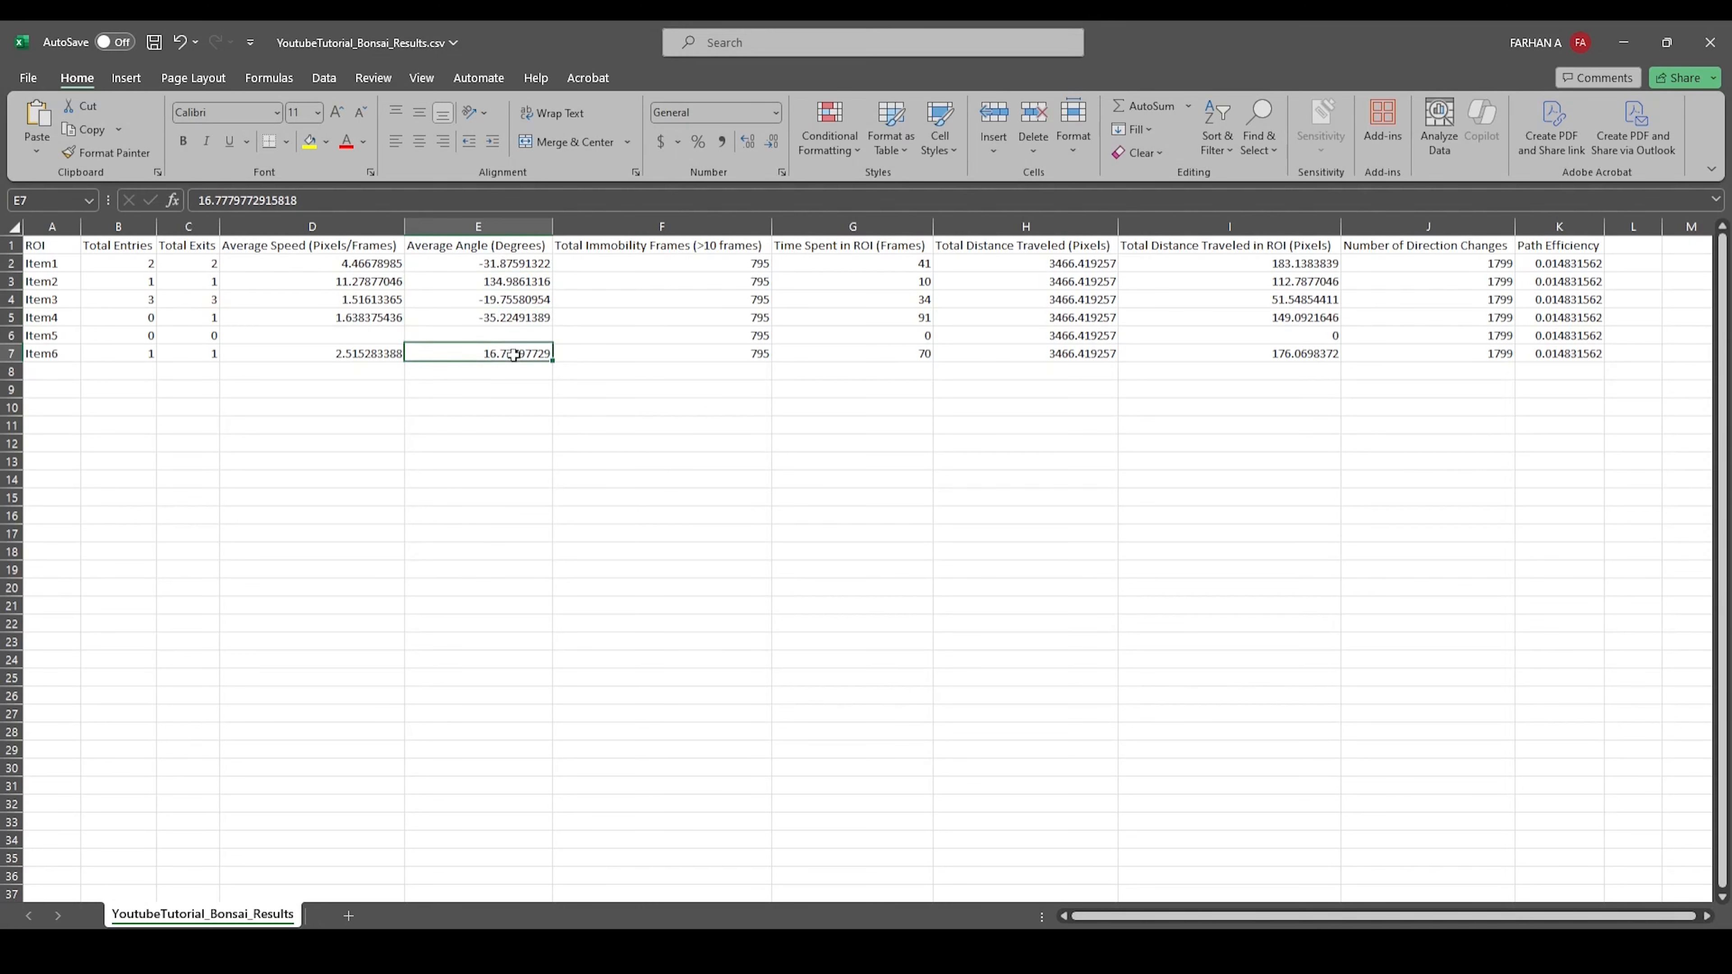
left_click(752, 263)
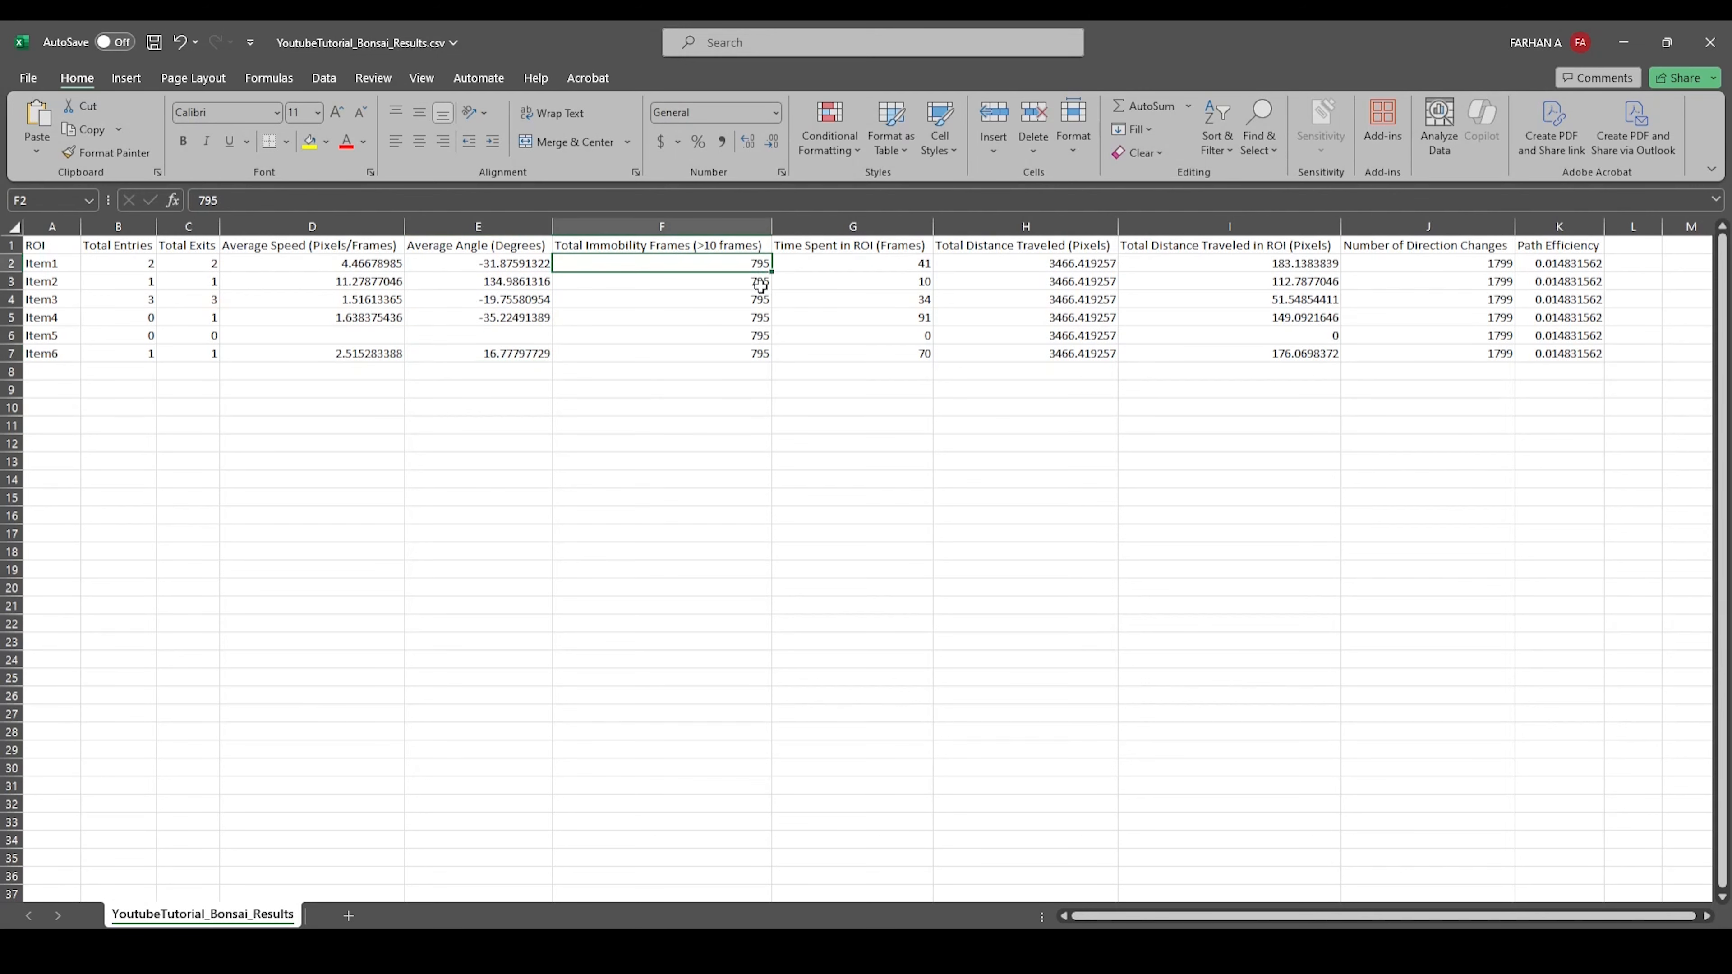